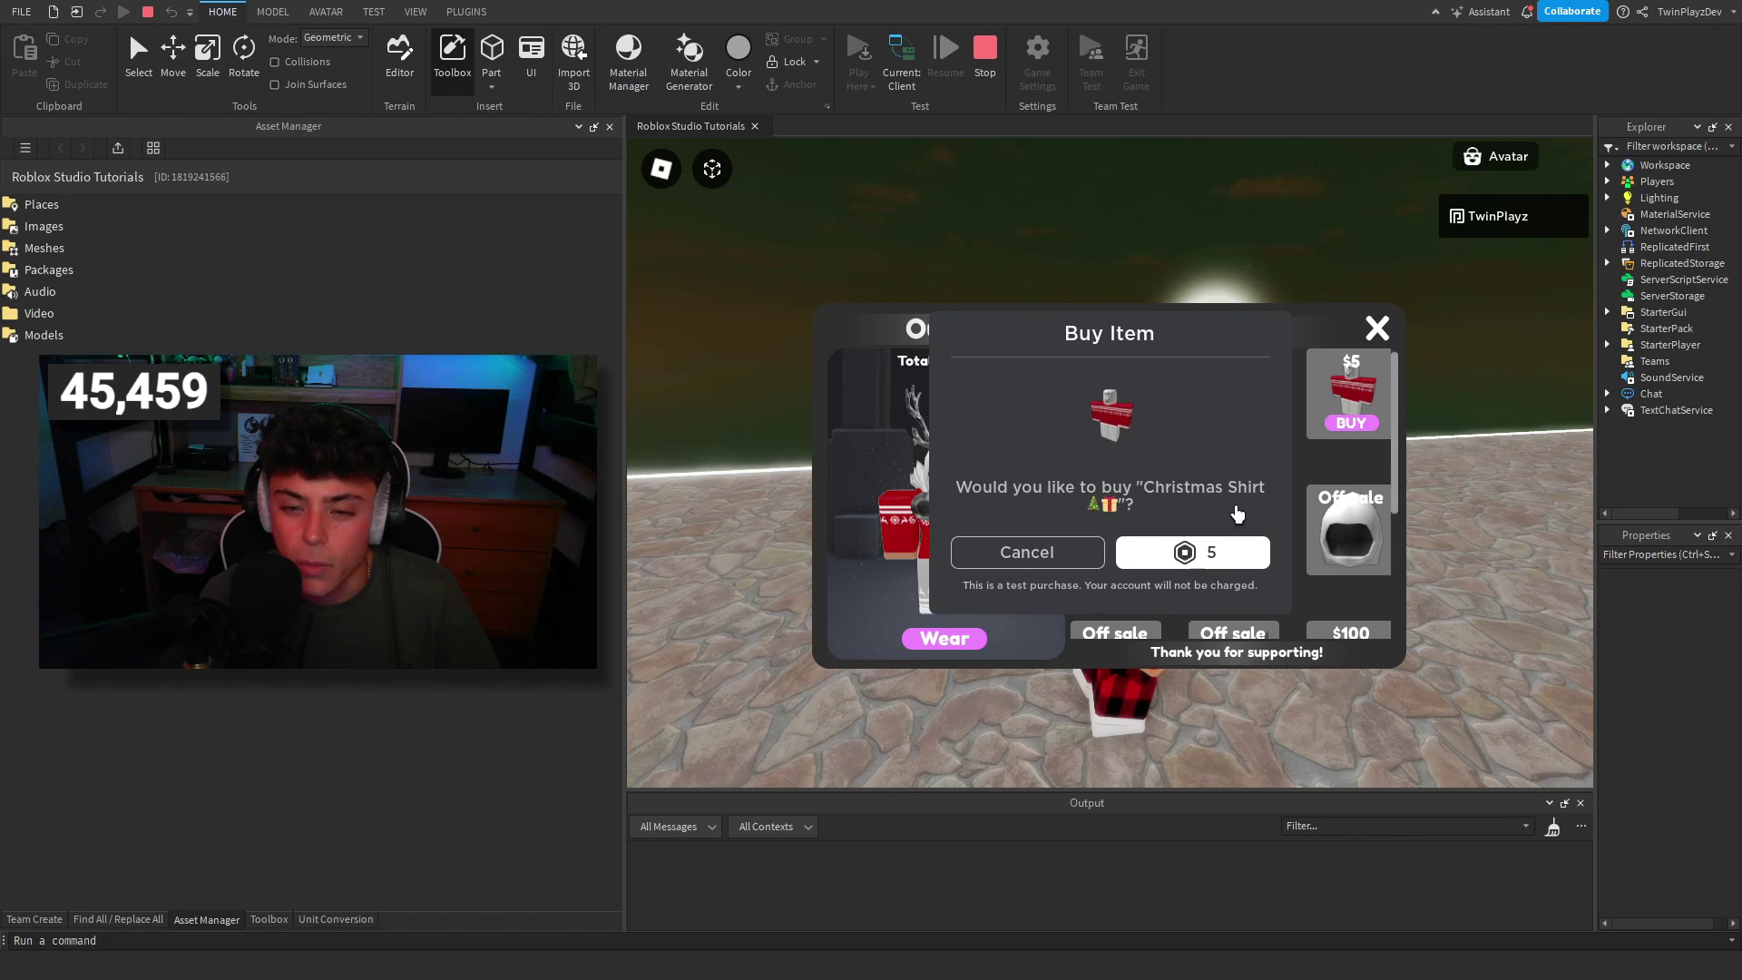
# Cancel the Christmas Shirt purchase and wear the stand's $110 outfit, closing its shop window.
pyautogui.click(1049, 562)
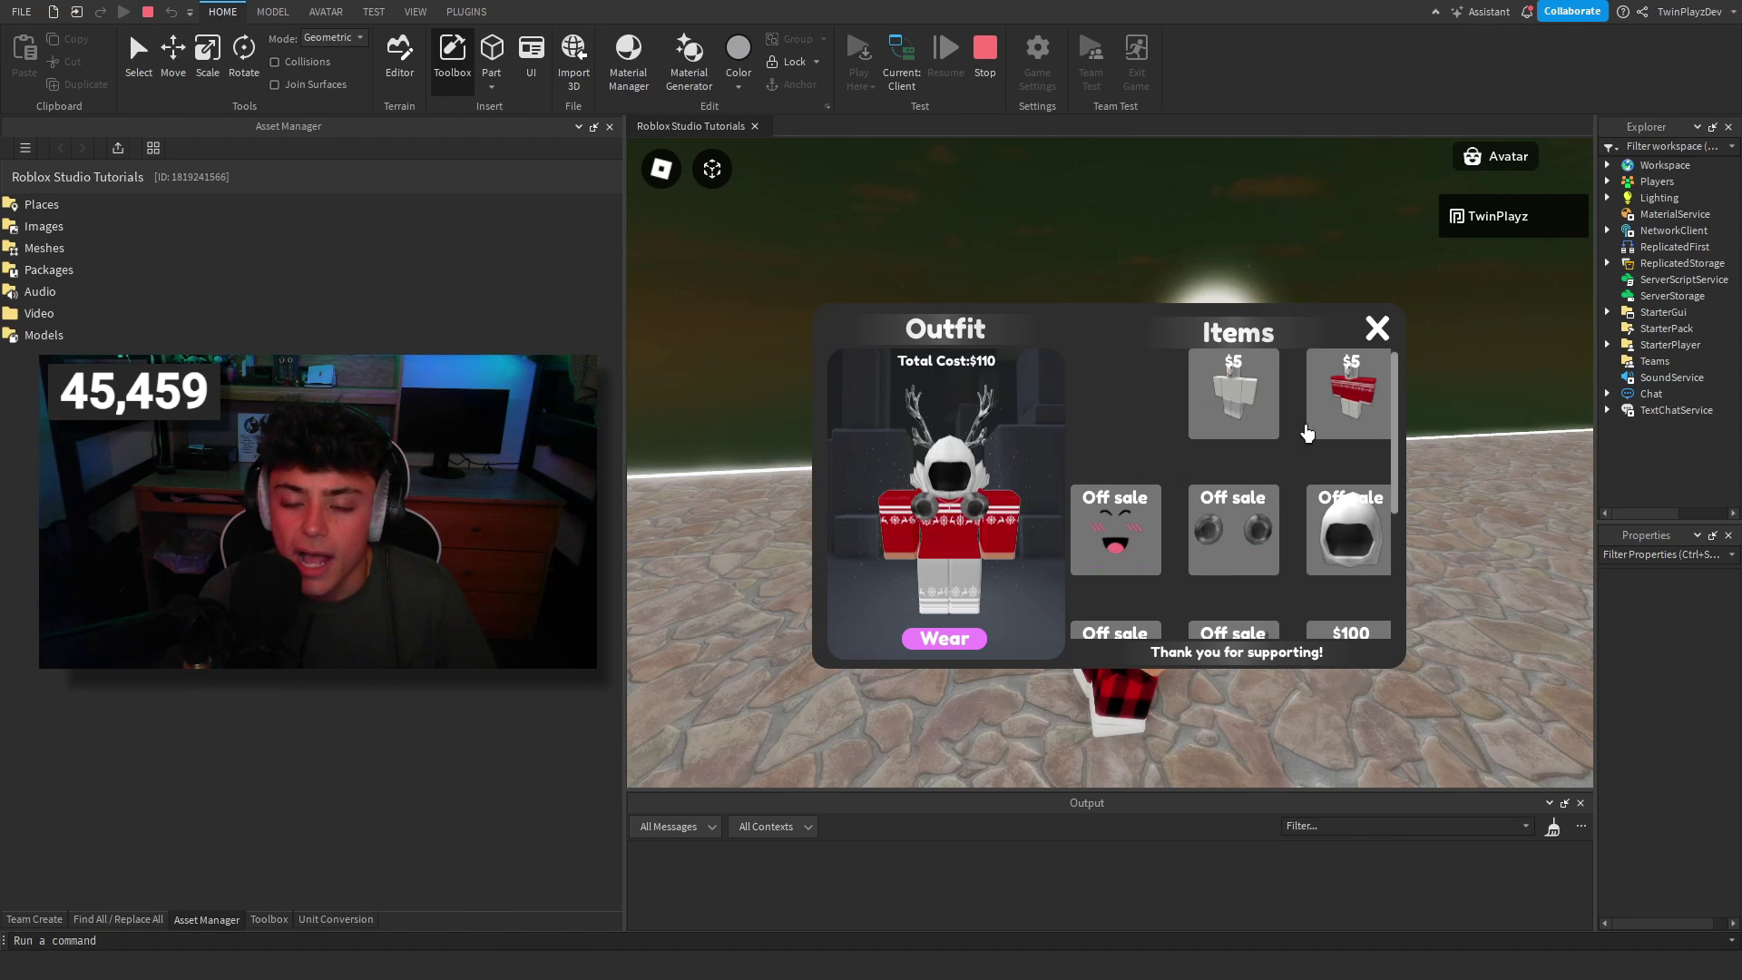
pyautogui.scroll(-1, 1307, 432)
pyautogui.scroll(1, 1288, 453)
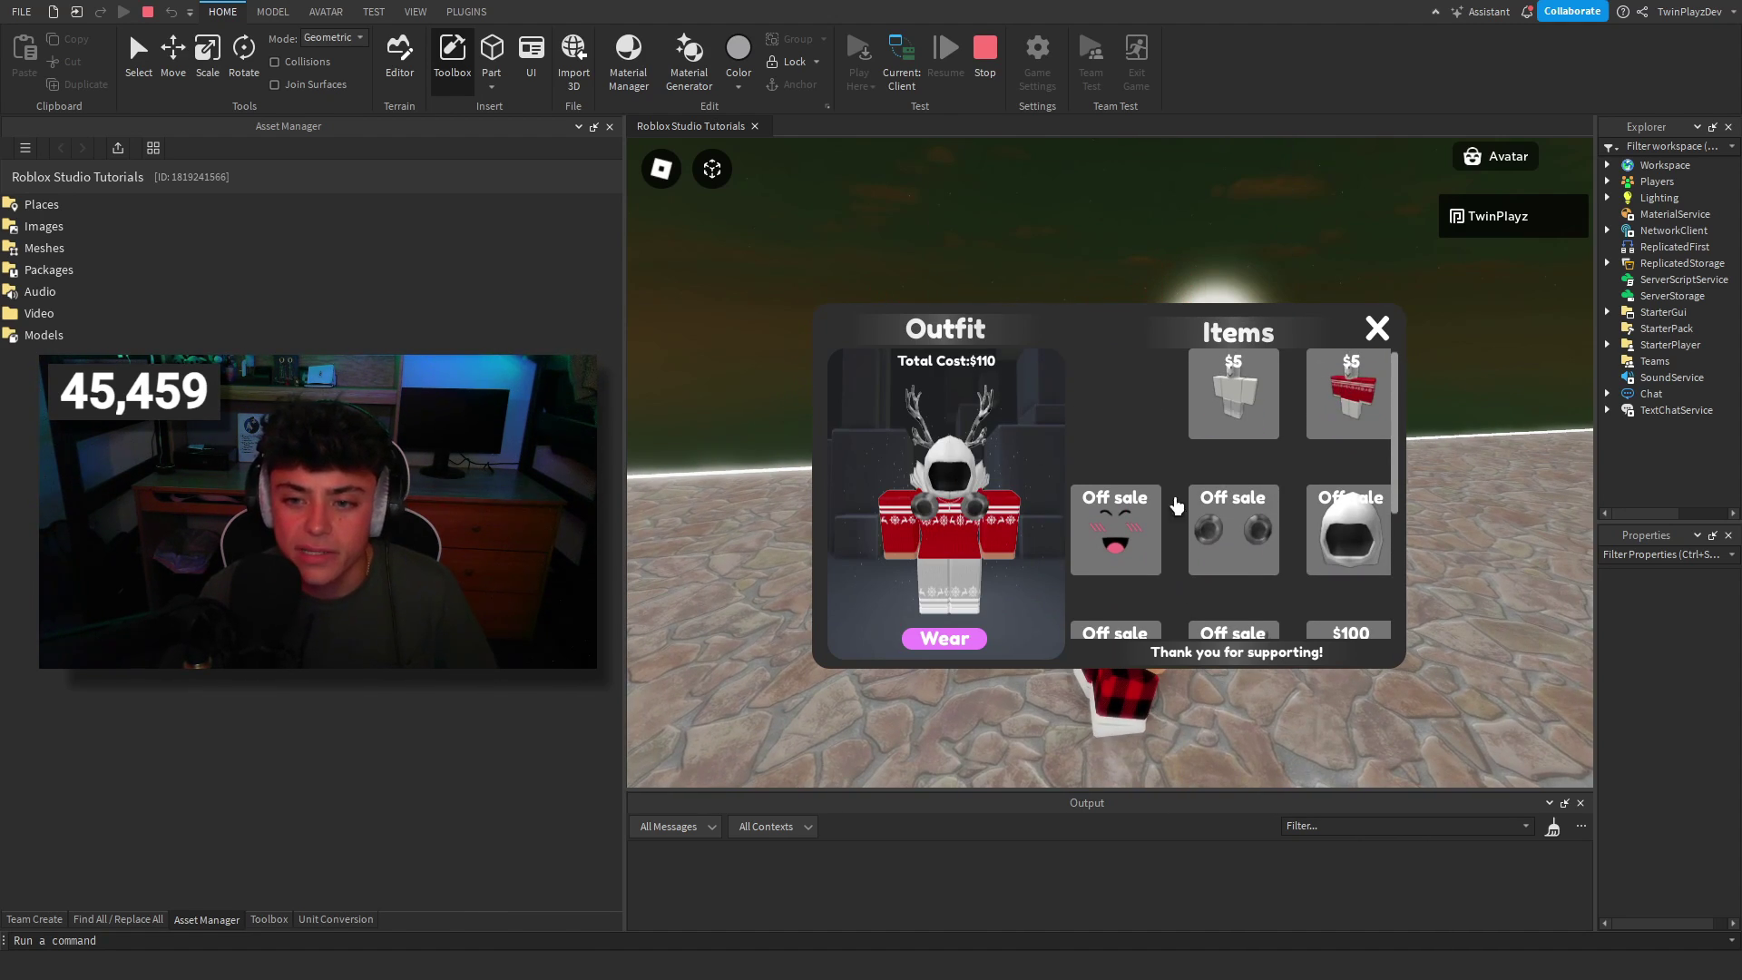
pyautogui.click(957, 640)
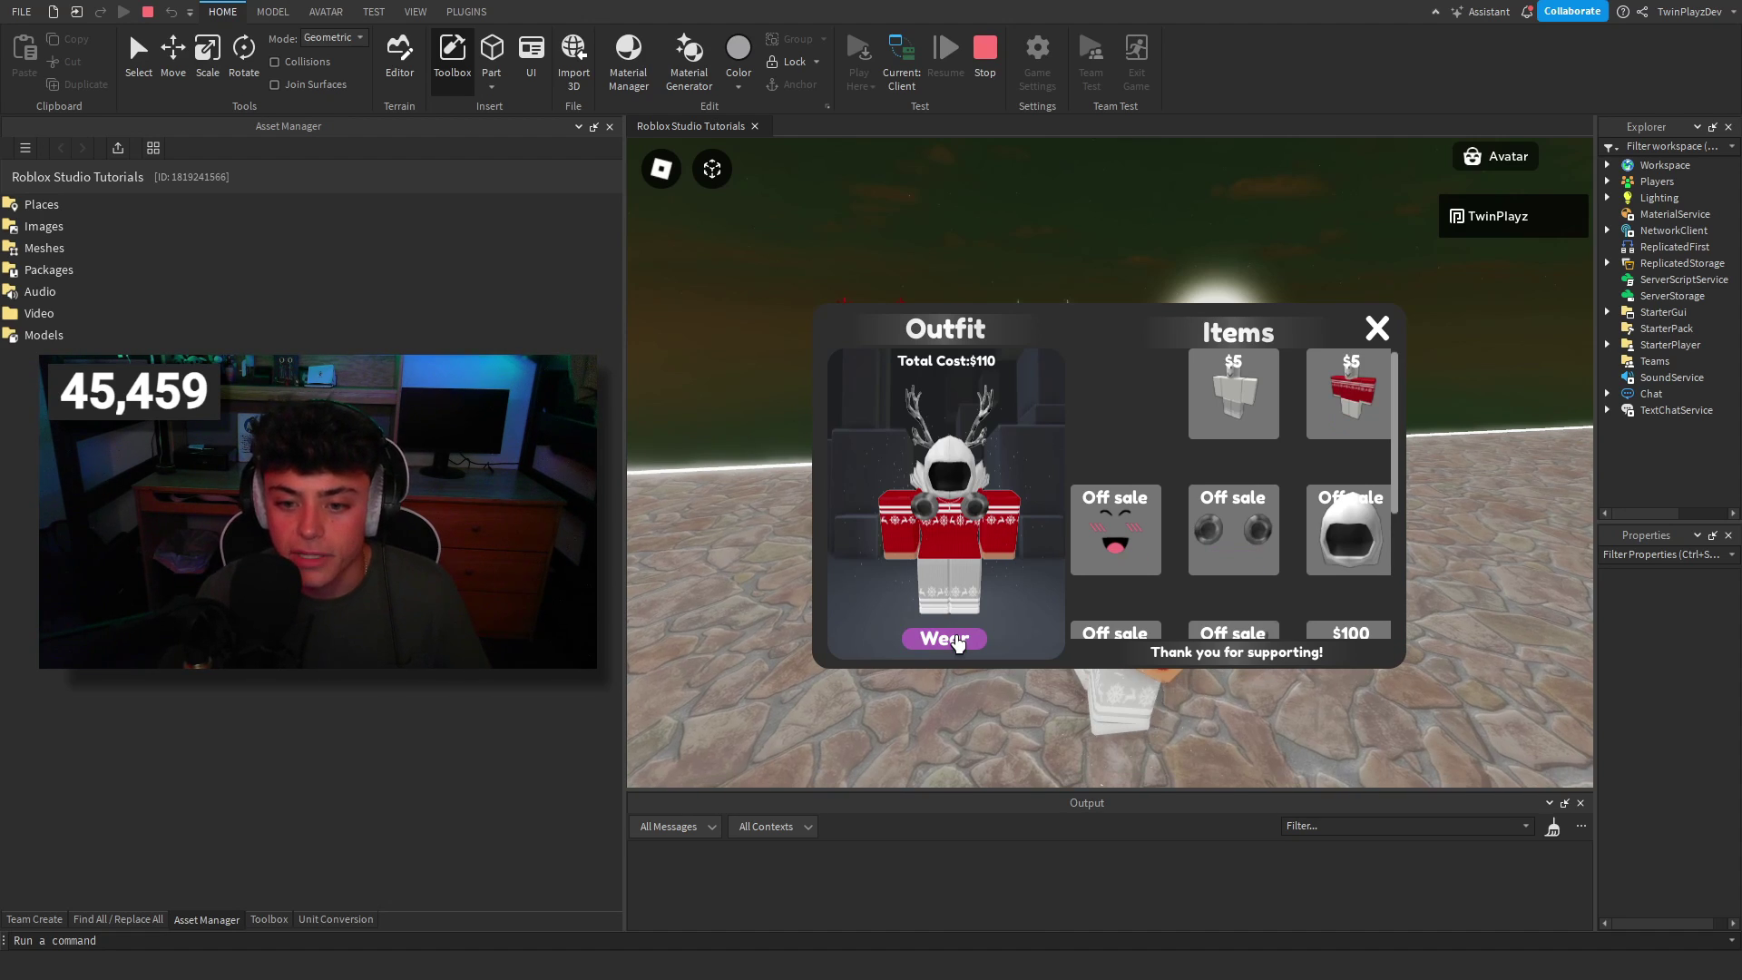
pyautogui.click(1376, 328)
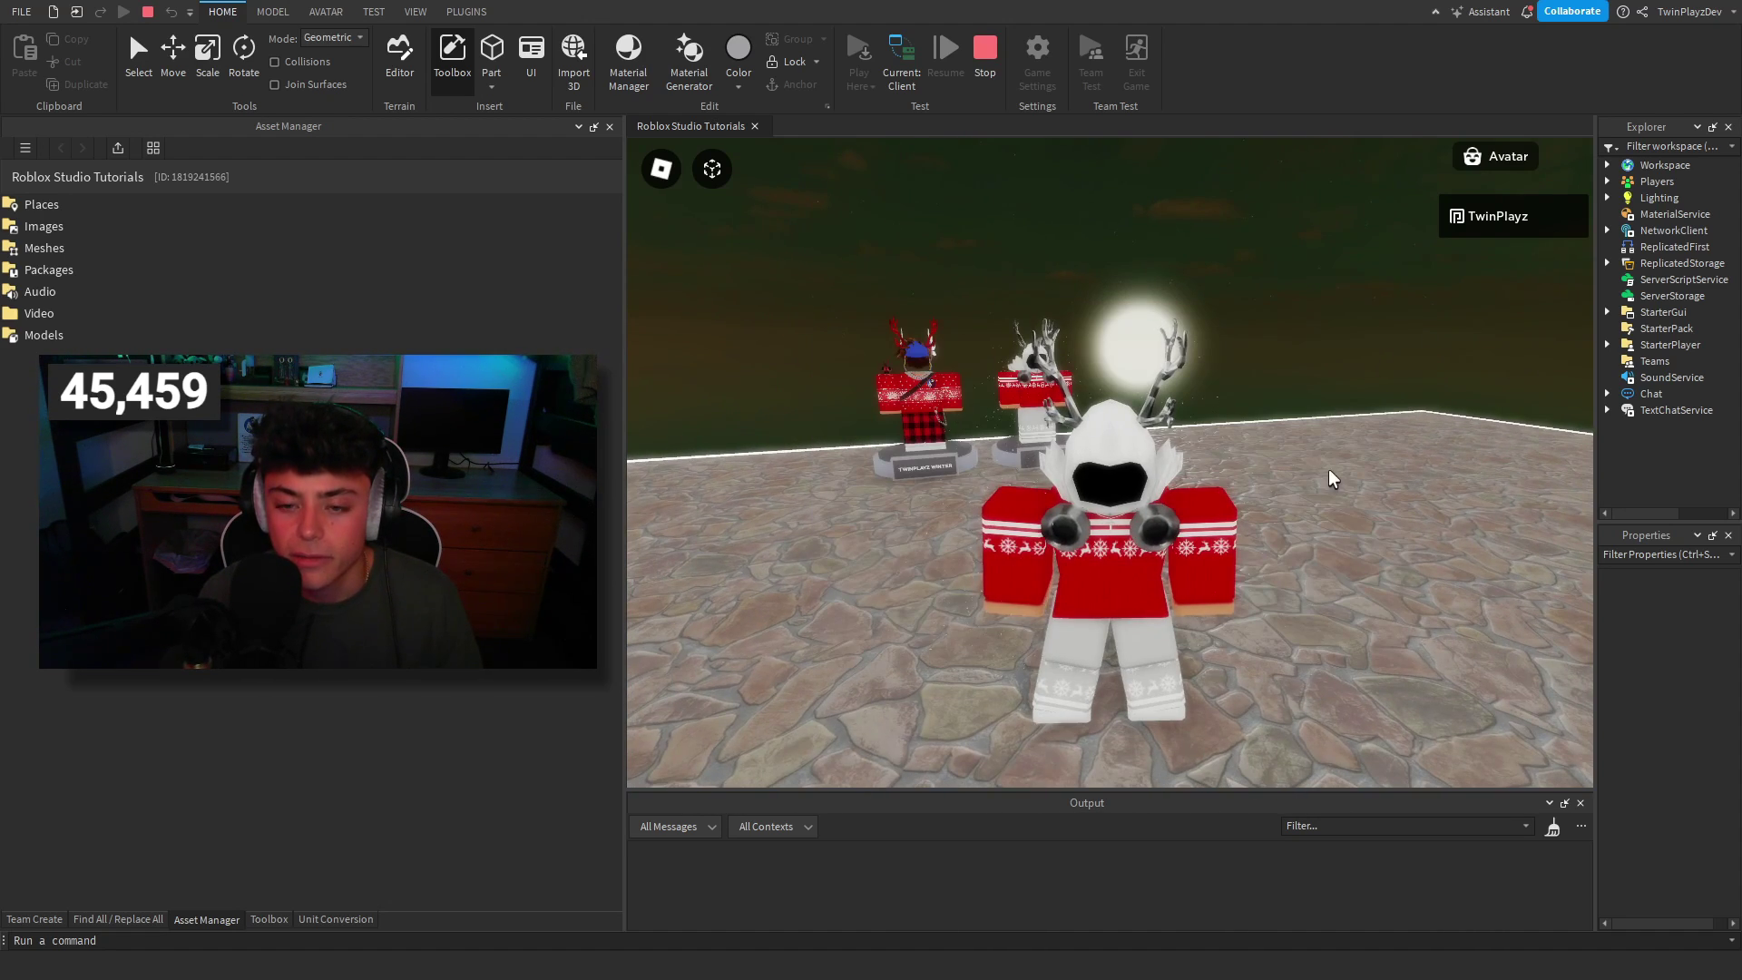
# Walk to the TWINPLAYZ WINTER stand, browse the items in its outfit shop and wear its outfit.
pyautogui.scroll(3, 1341, 468)
pyautogui.press('s')
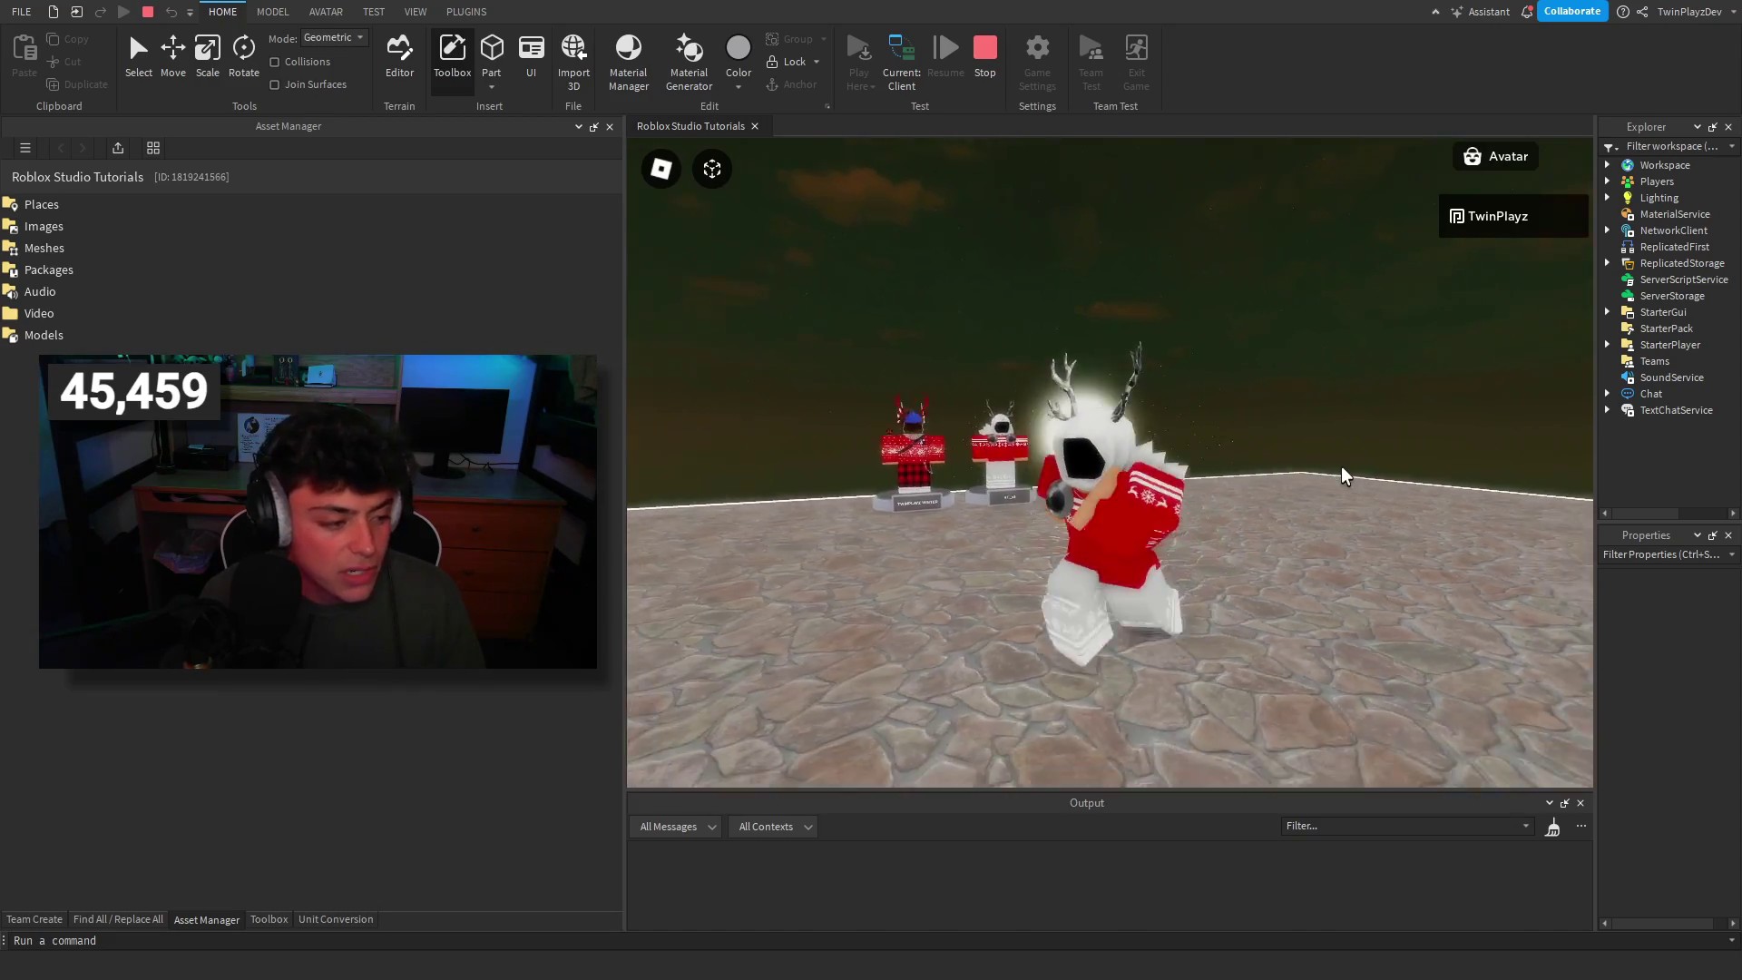
pyautogui.press('w')
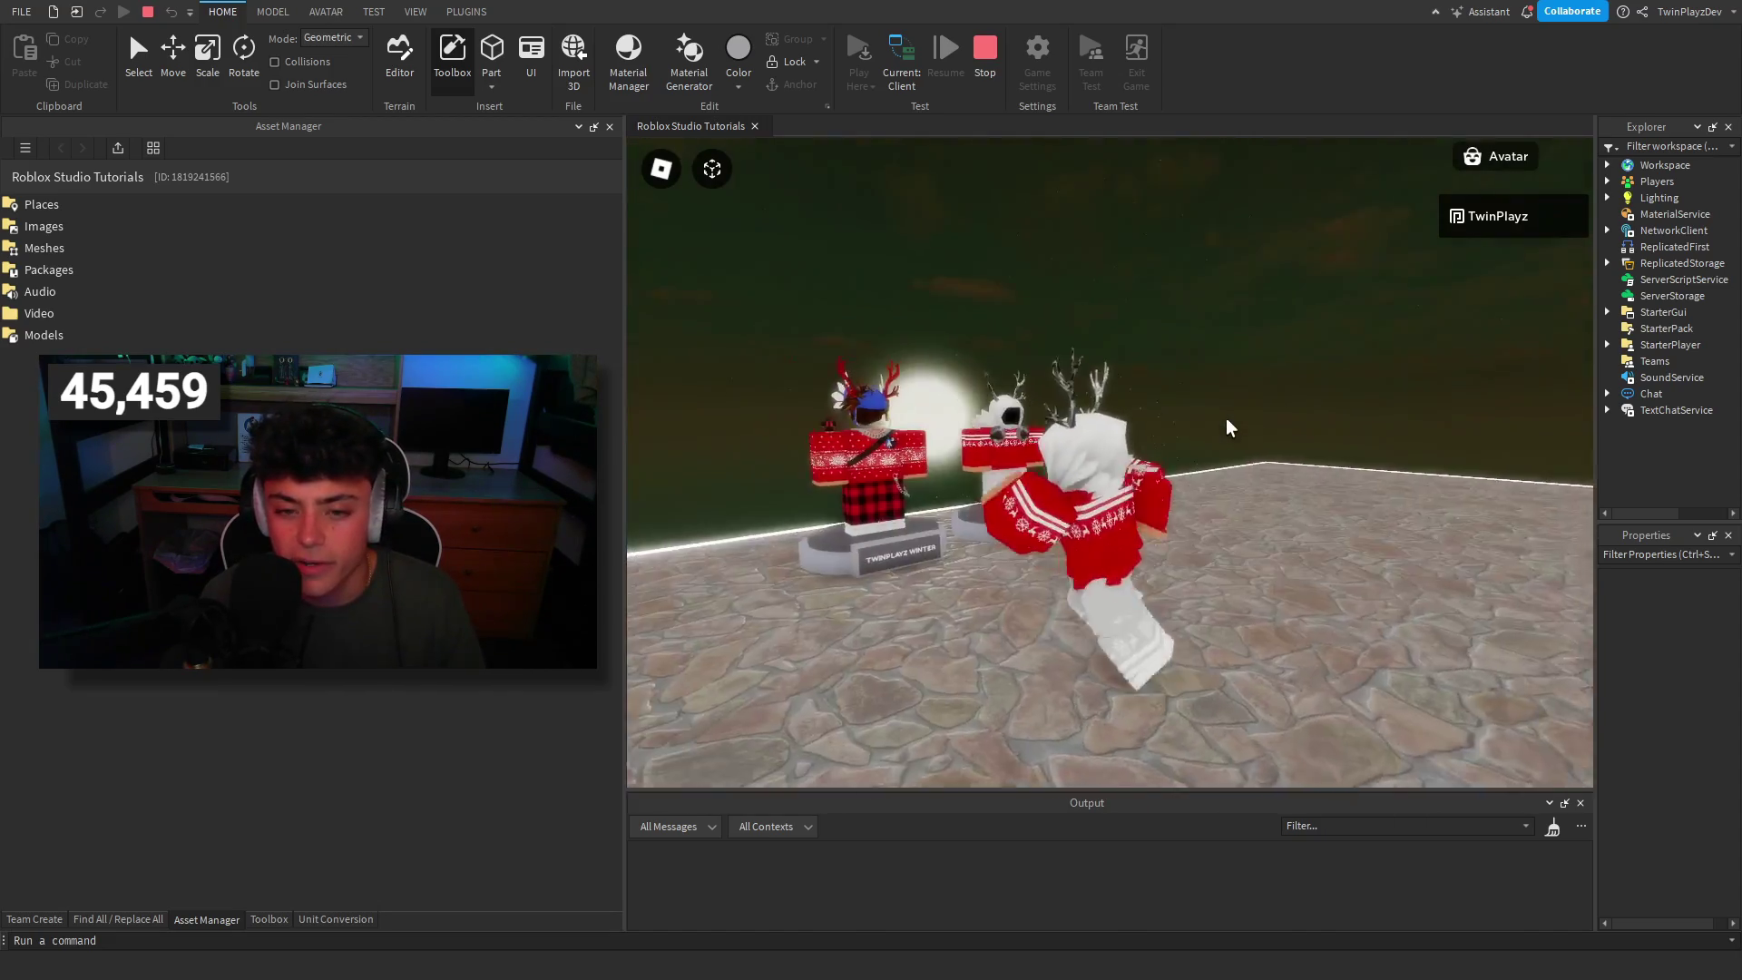
pyautogui.press('e')
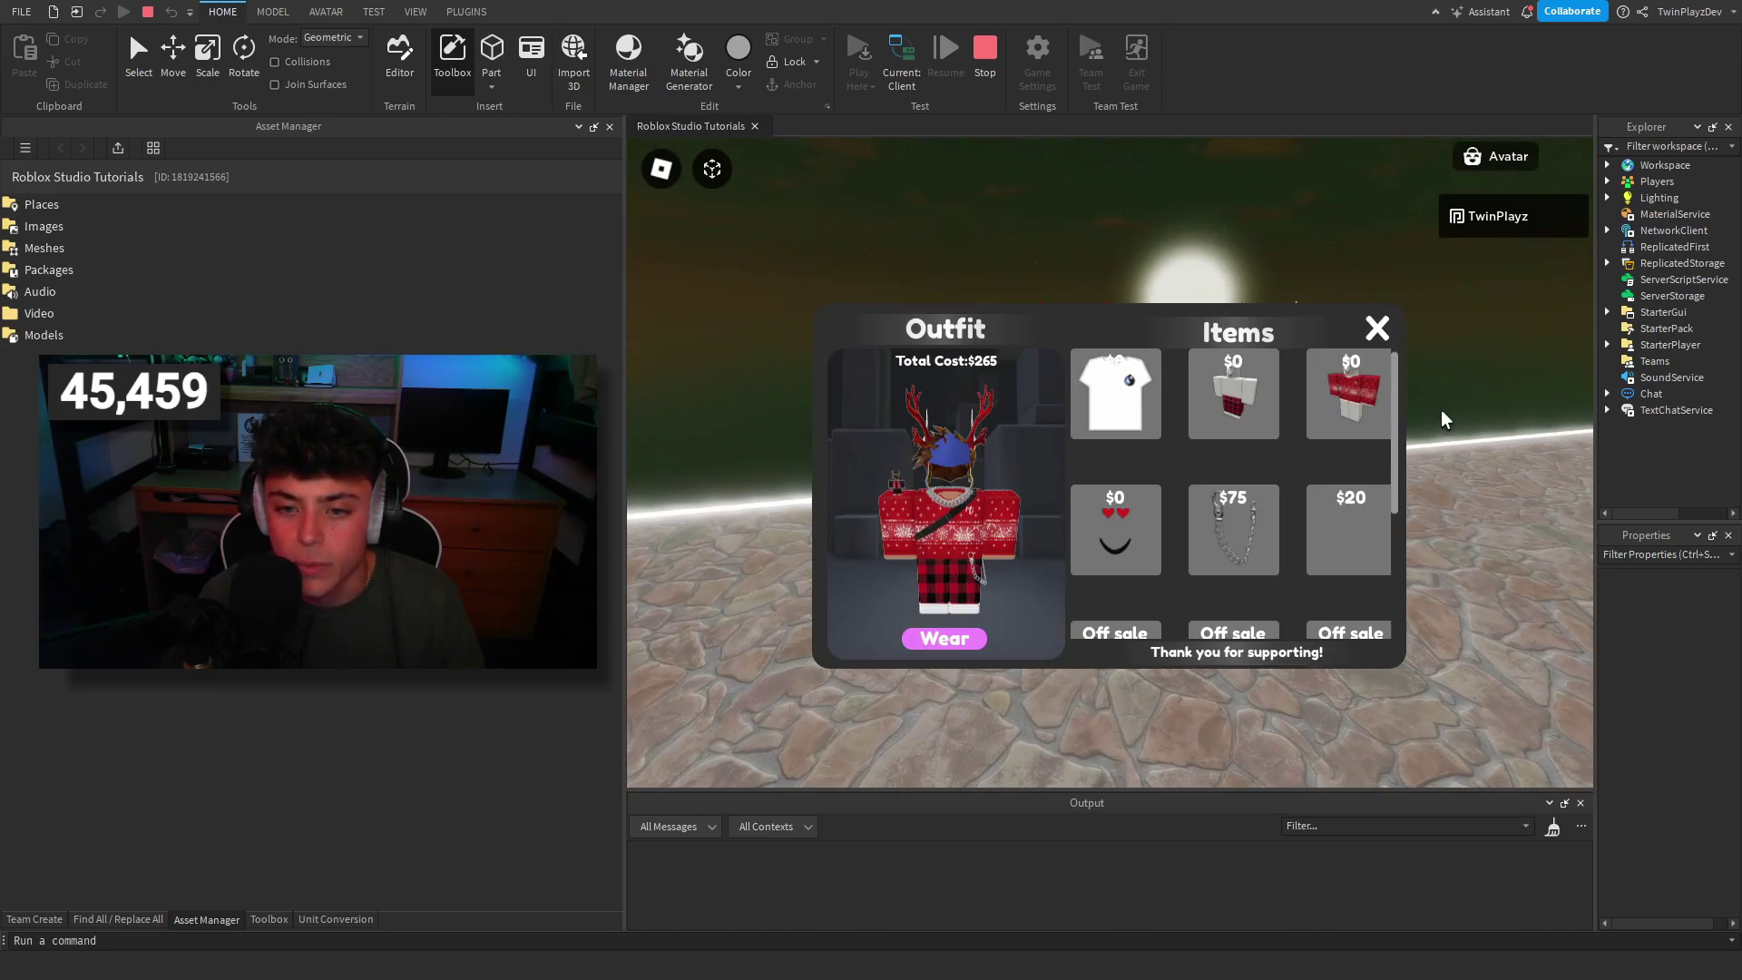
pyautogui.scroll(-3, 1287, 493)
pyautogui.scroll(1, 1297, 508)
pyautogui.scroll(-1, 1310, 536)
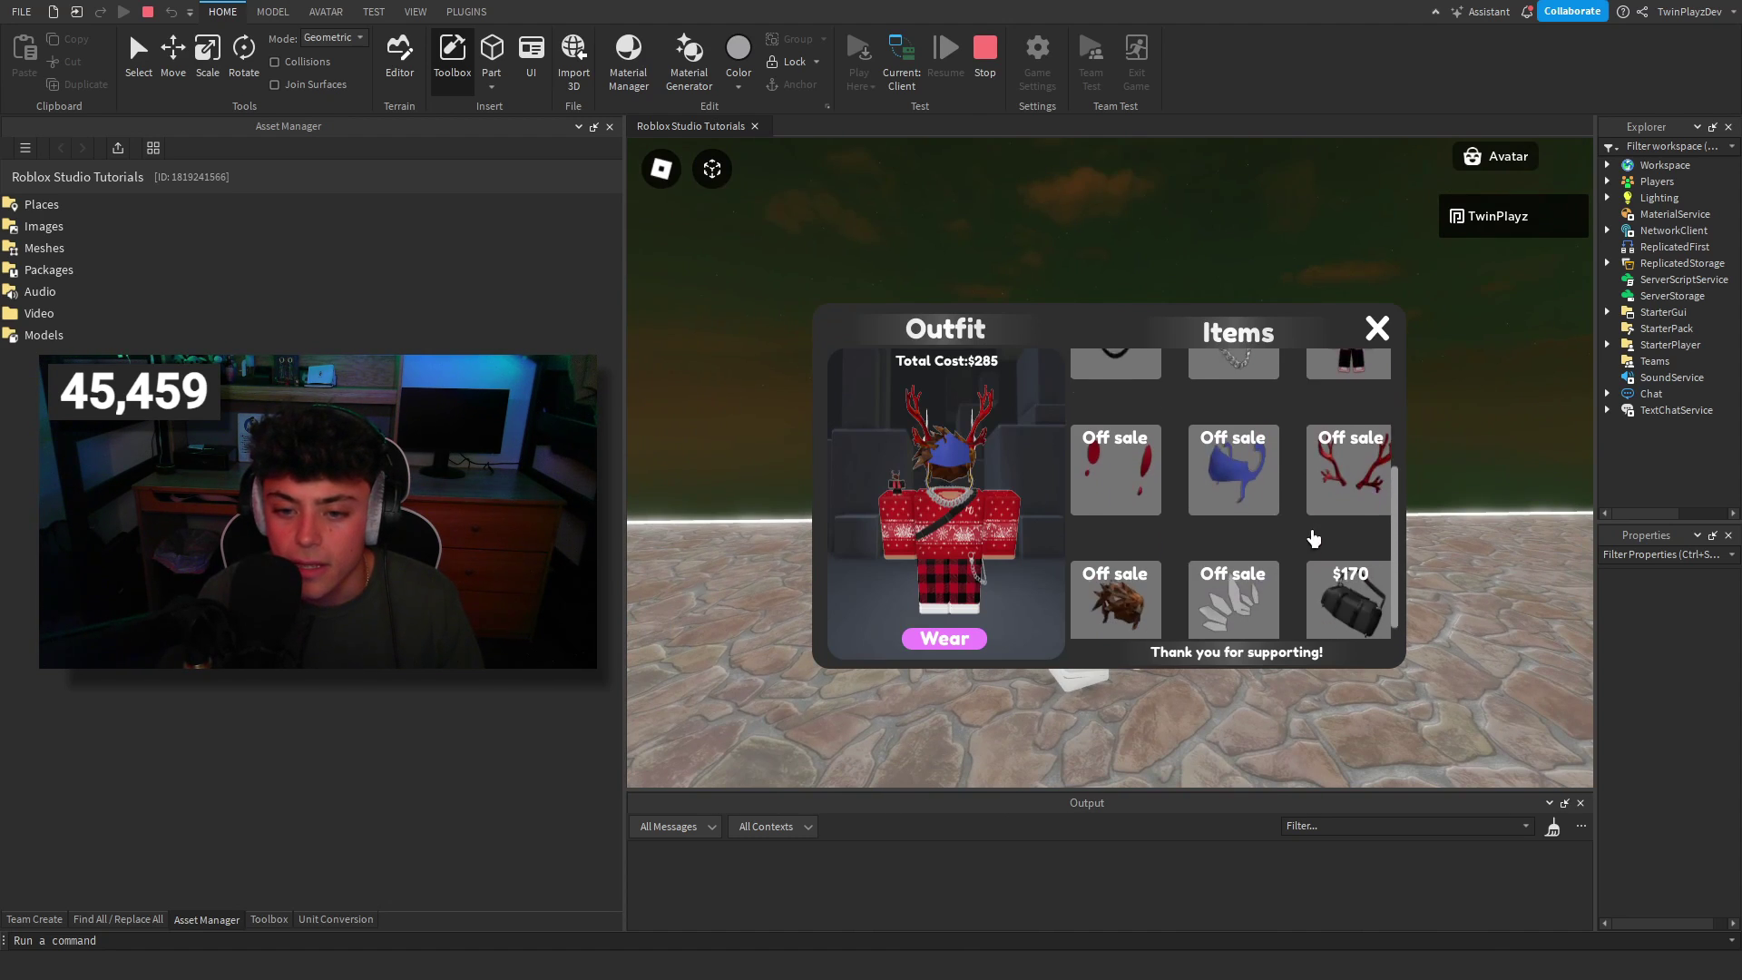
pyautogui.click(976, 640)
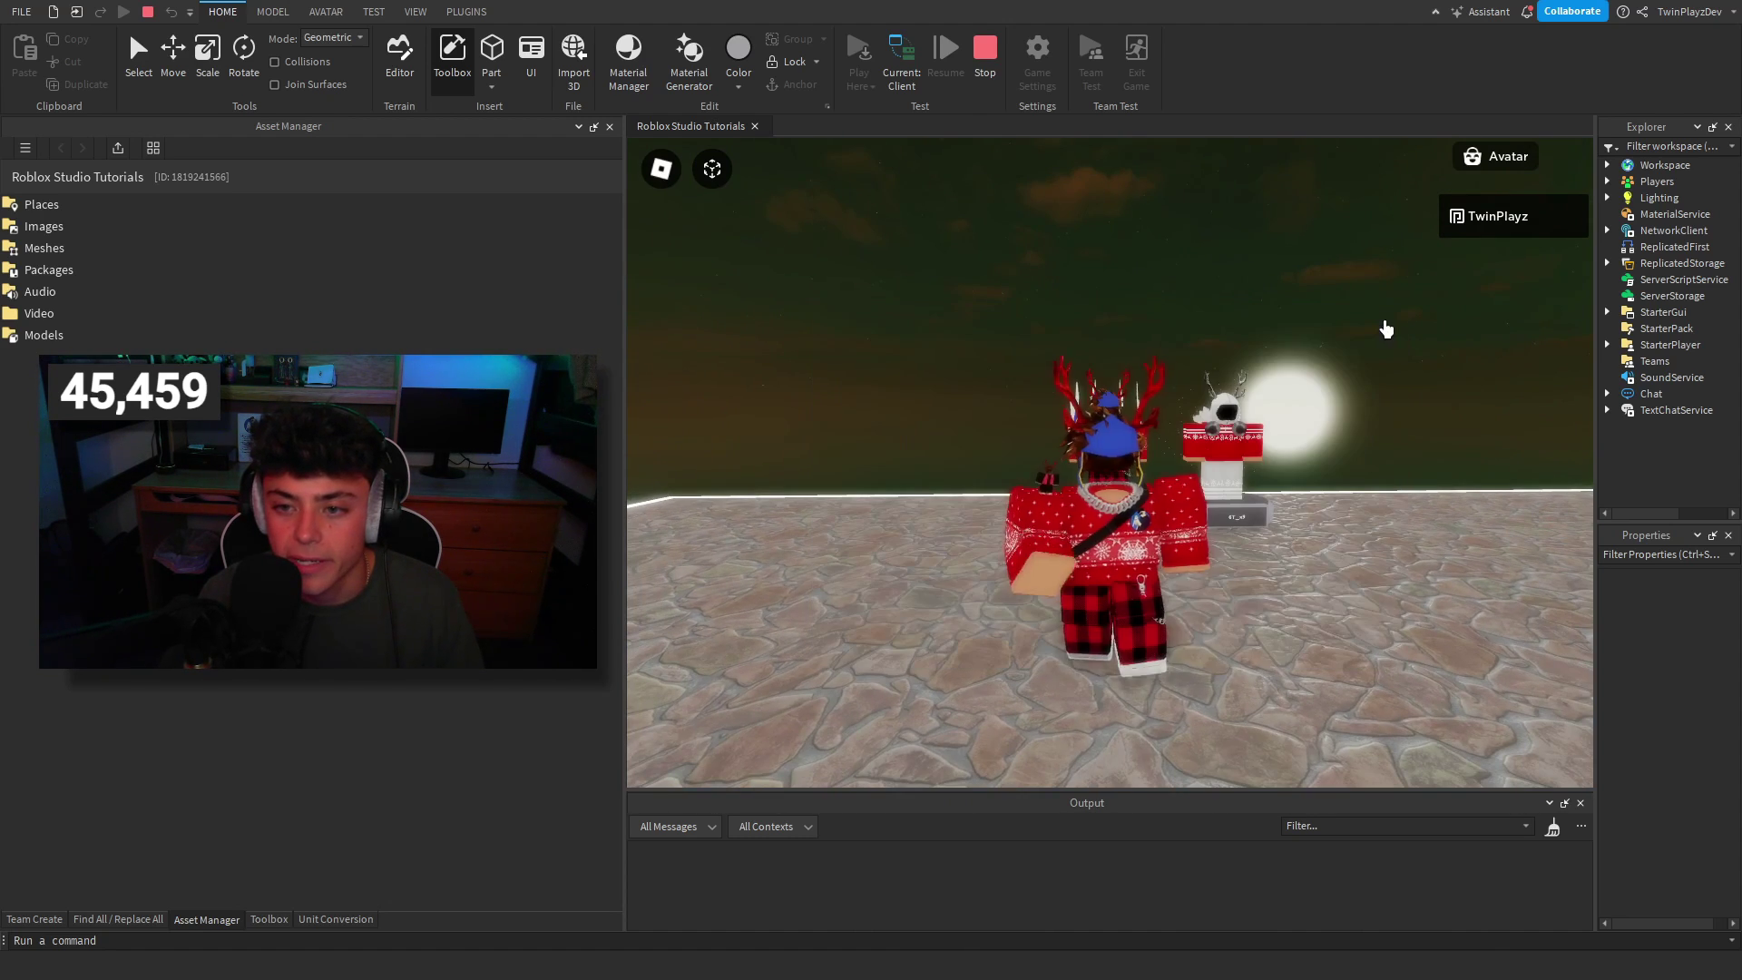
# Walk the avatar around both stands and examine the worn outfit and the displays from several angles.
pyautogui.press('s')
pyautogui.moveTo(1404, 449); pyautogui.dragTo(1360, 407, button='right')
pyautogui.press('w')
pyautogui.press('s')
pyautogui.scroll(1, 1403, 446)
pyautogui.press('w')
pyautogui.scroll(-3, 1402, 414)
pyautogui.press('w')
pyautogui.press('d')
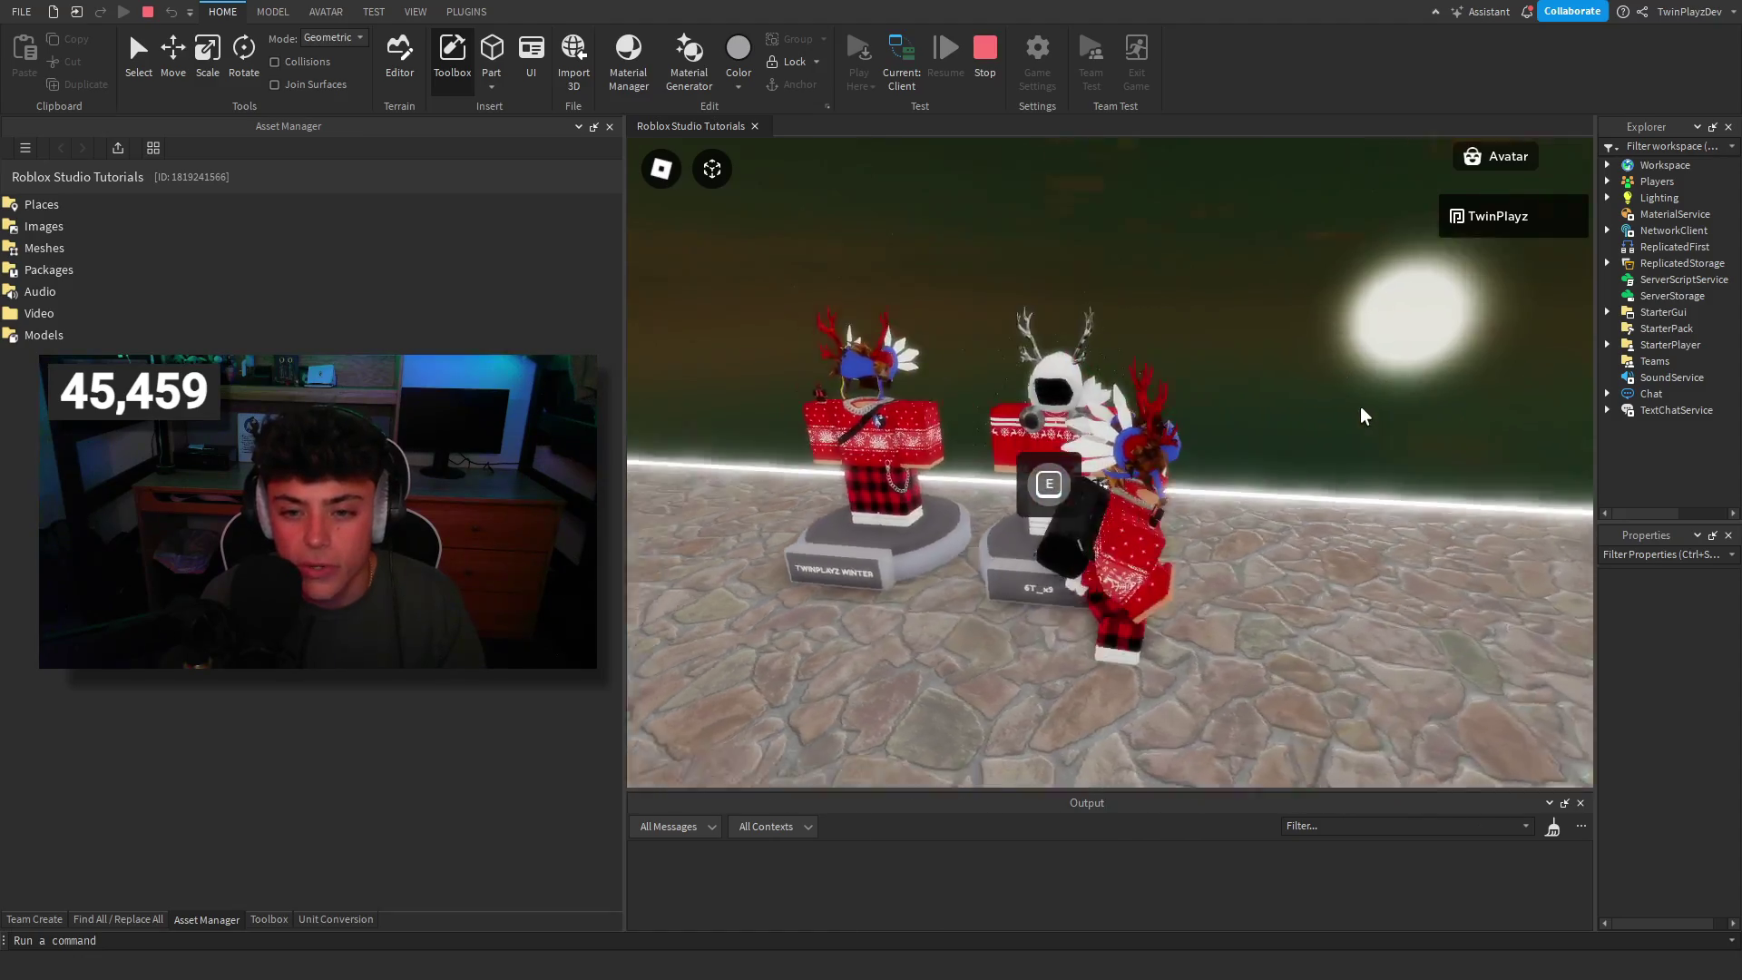
pyautogui.press('a')
pyautogui.press('s')
pyautogui.press('w')
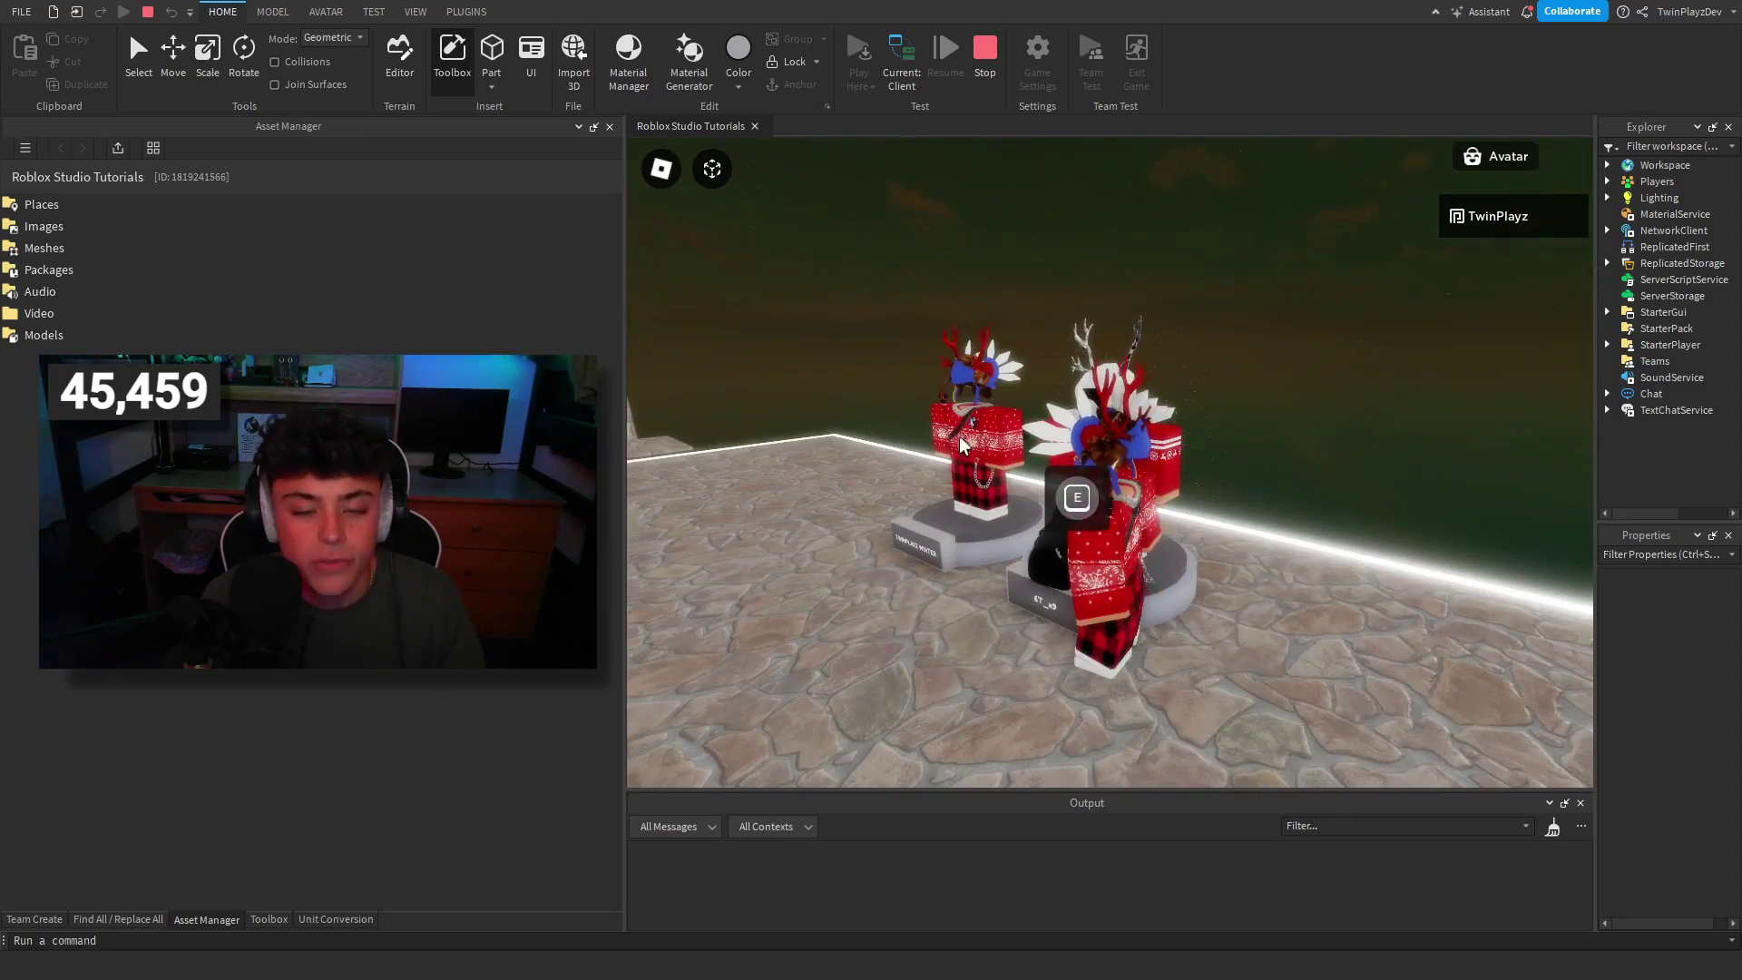
pyautogui.press('s')
pyautogui.scroll(2, 1439, 452)
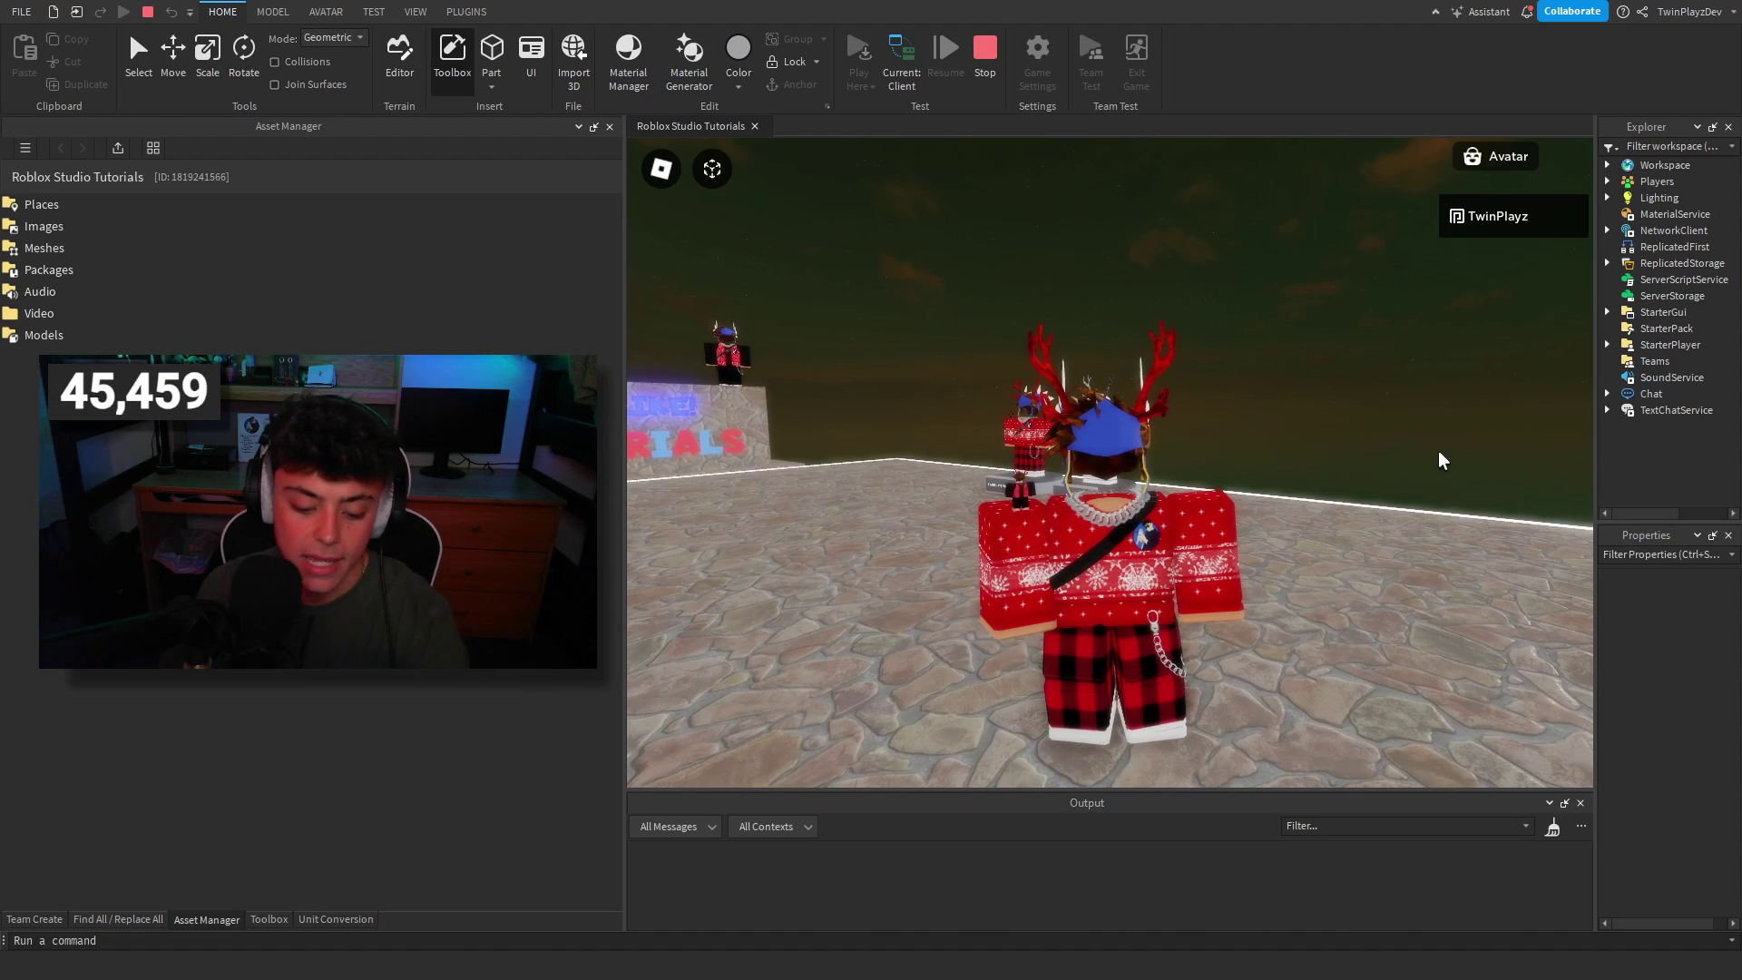
pyautogui.moveTo(1439, 452); pyautogui.dragTo(1439, 453, button='right')
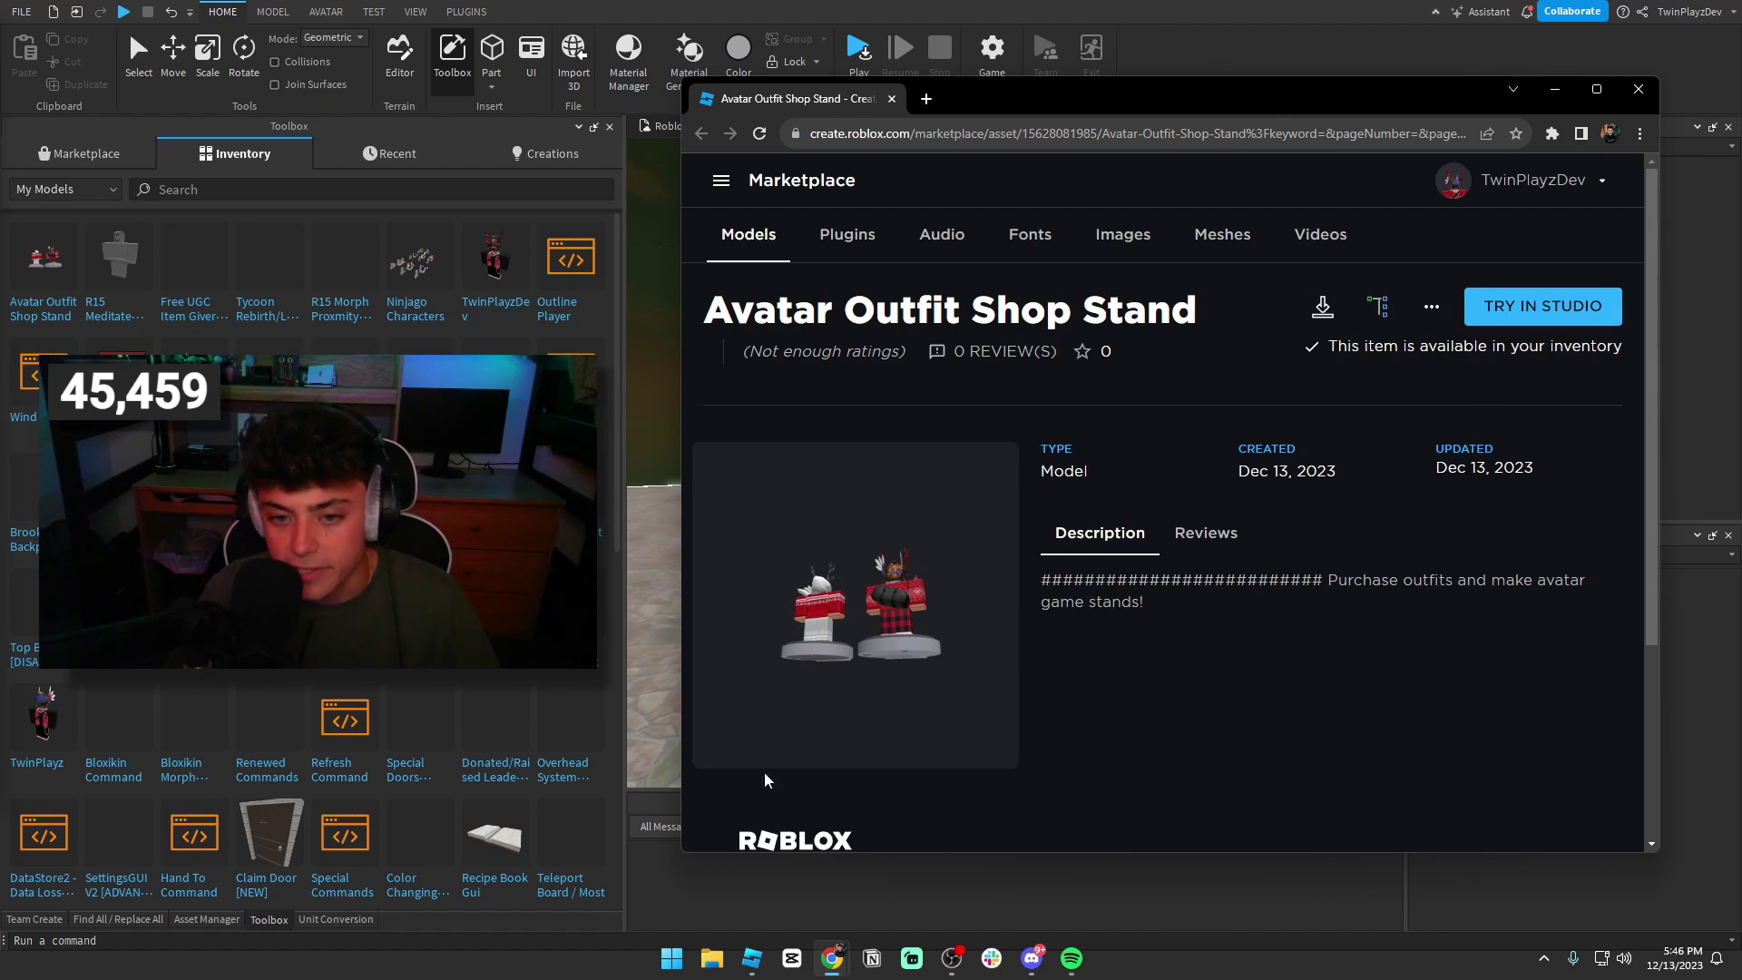
# Insert the Avatar Outfit Shop Stand model from the inventory, accepting its included scripts, and frame it in the view.
pyautogui.moveTo(770, 112); pyautogui.dragTo(0, 181)
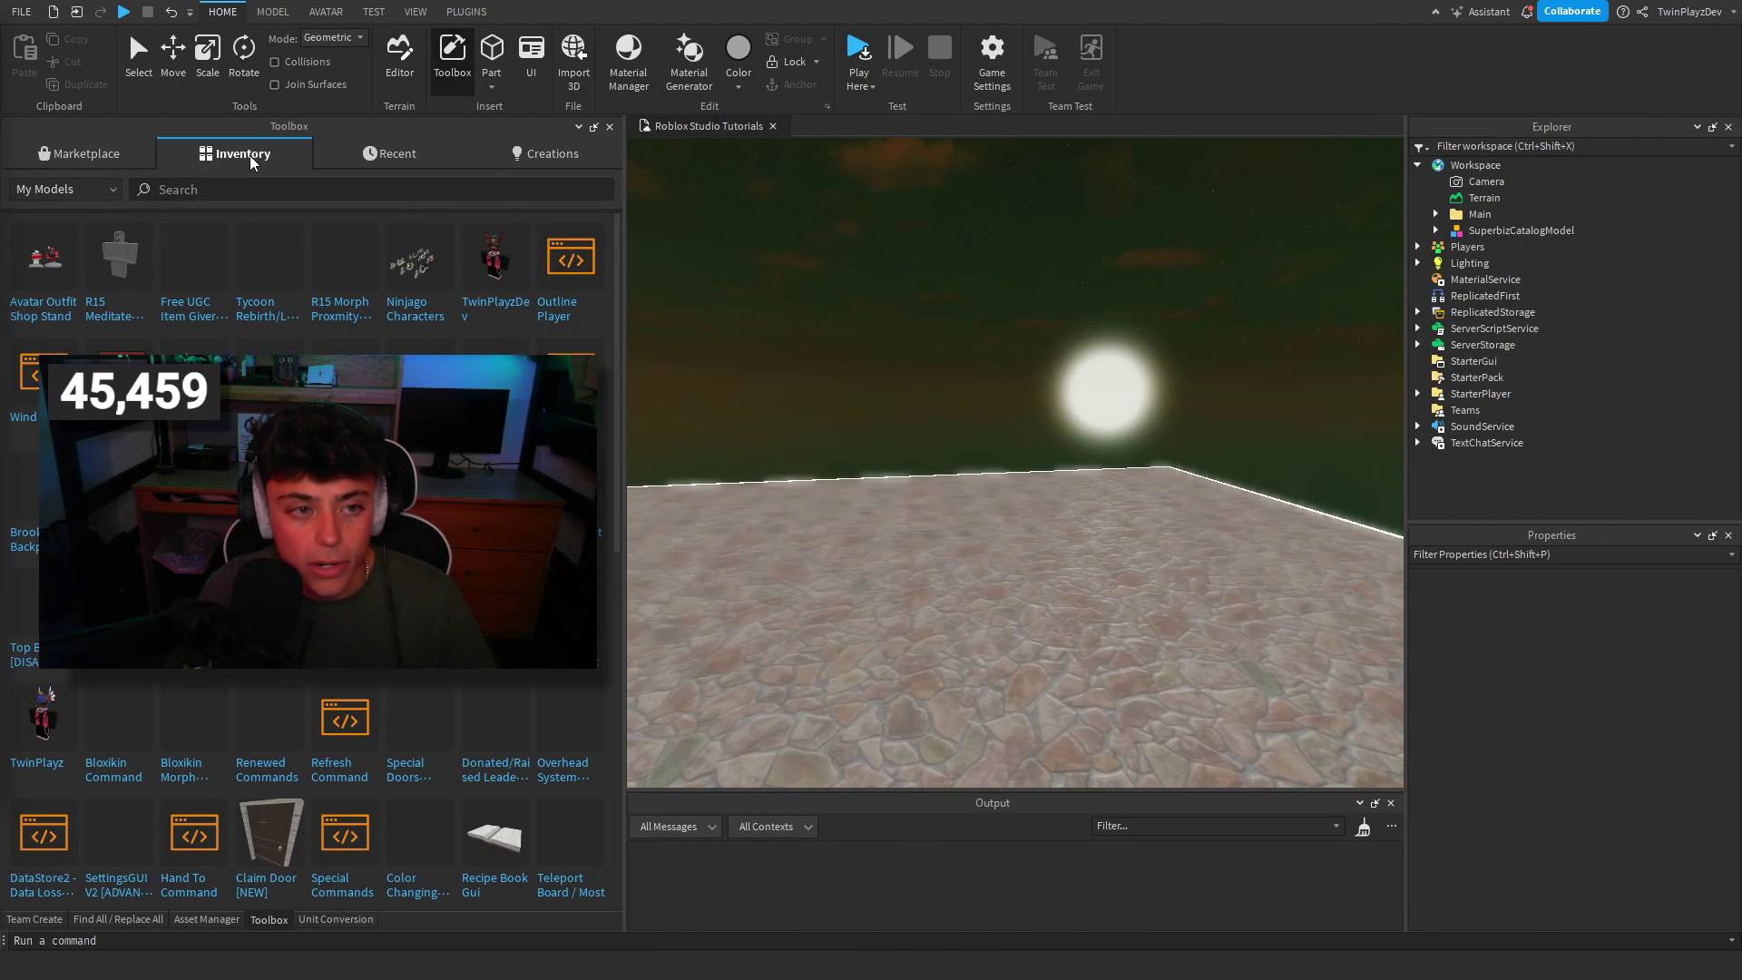
pyautogui.click(52, 269)
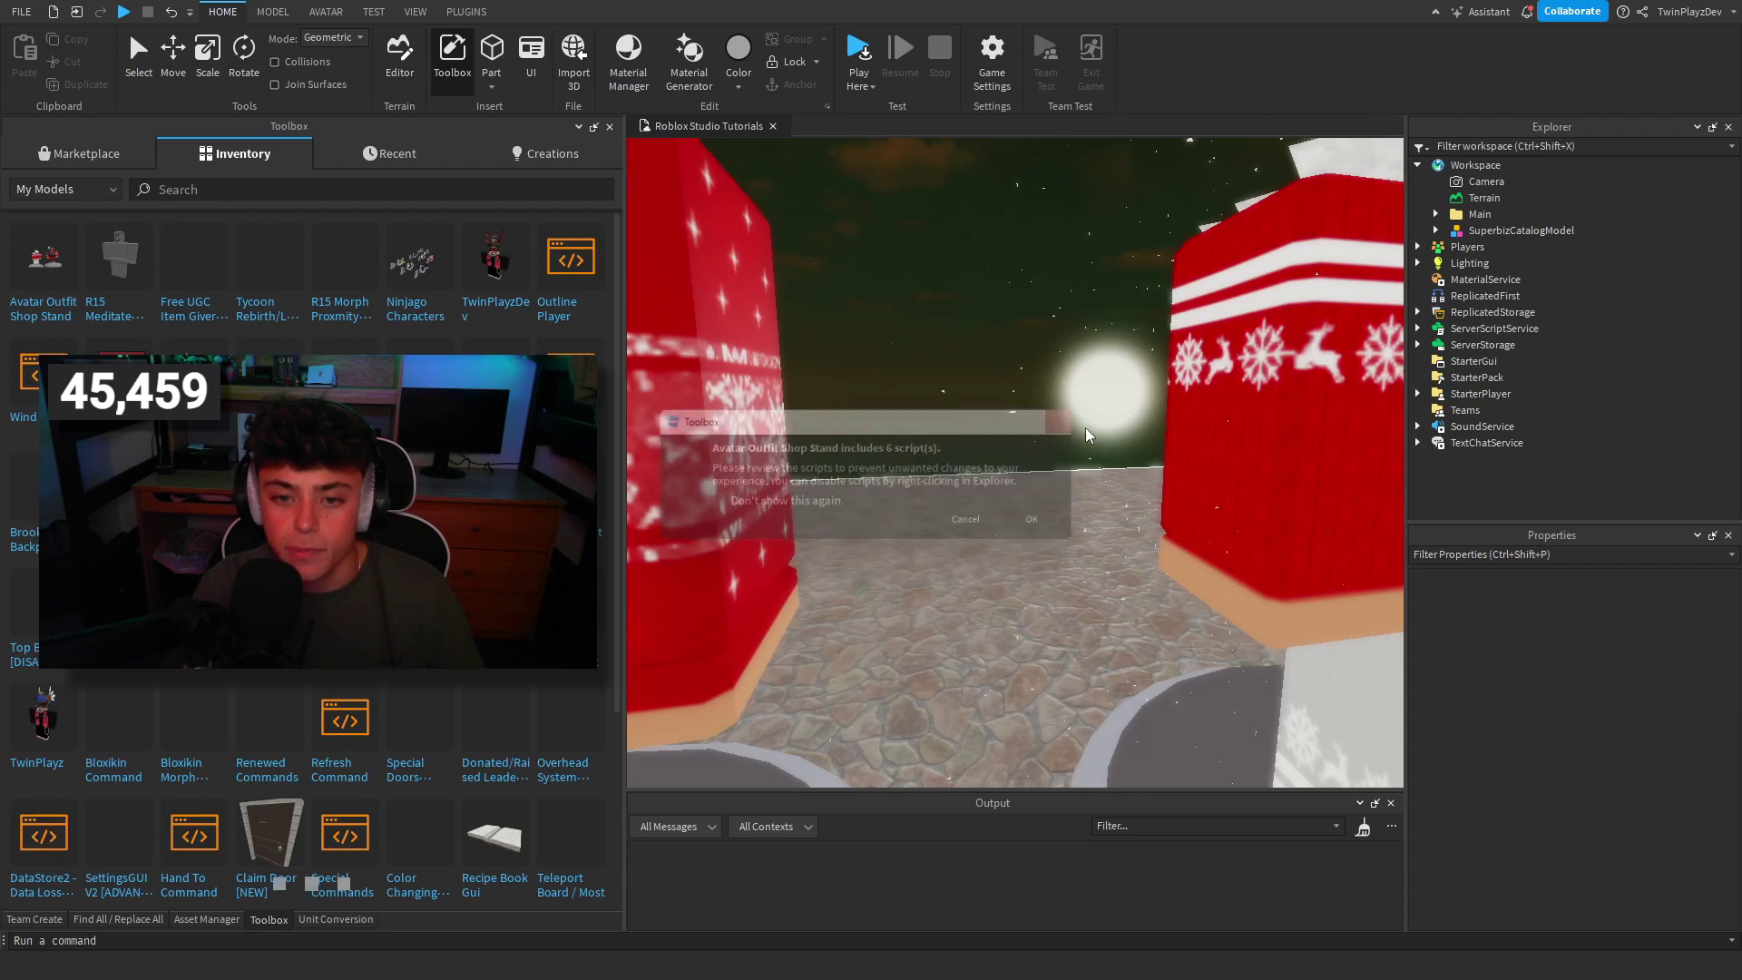
pyautogui.click(1041, 526)
pyautogui.press('f')
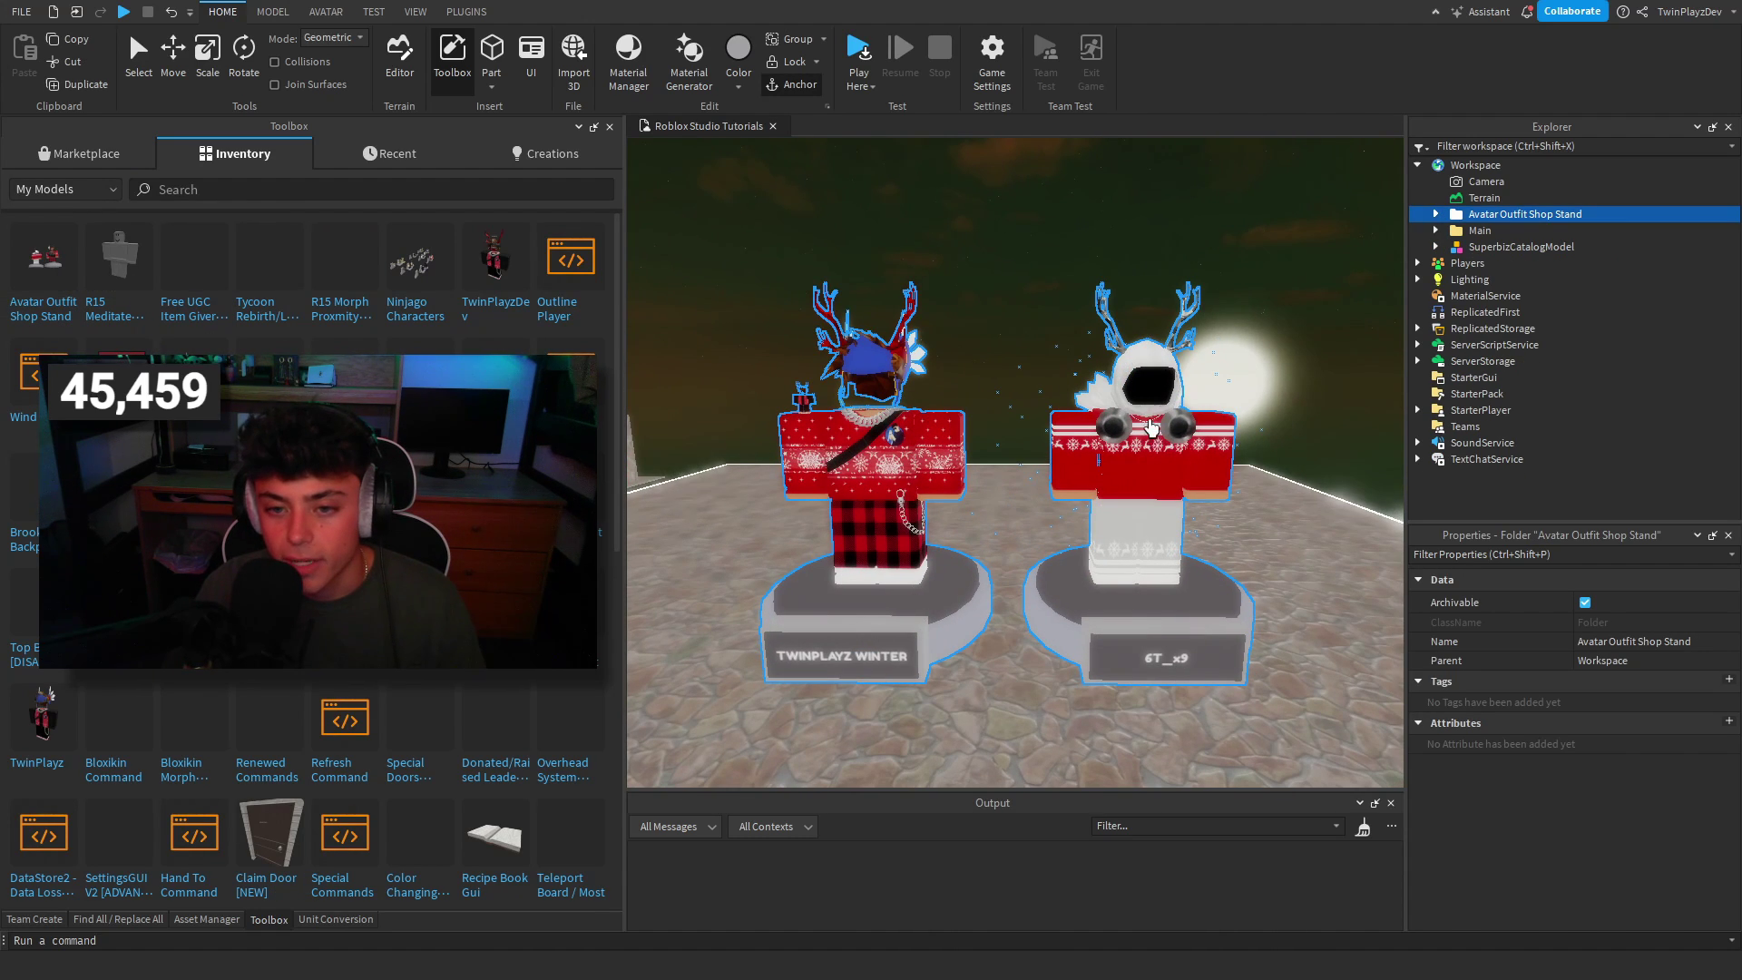
pyautogui.scroll(-3, 965, 272)
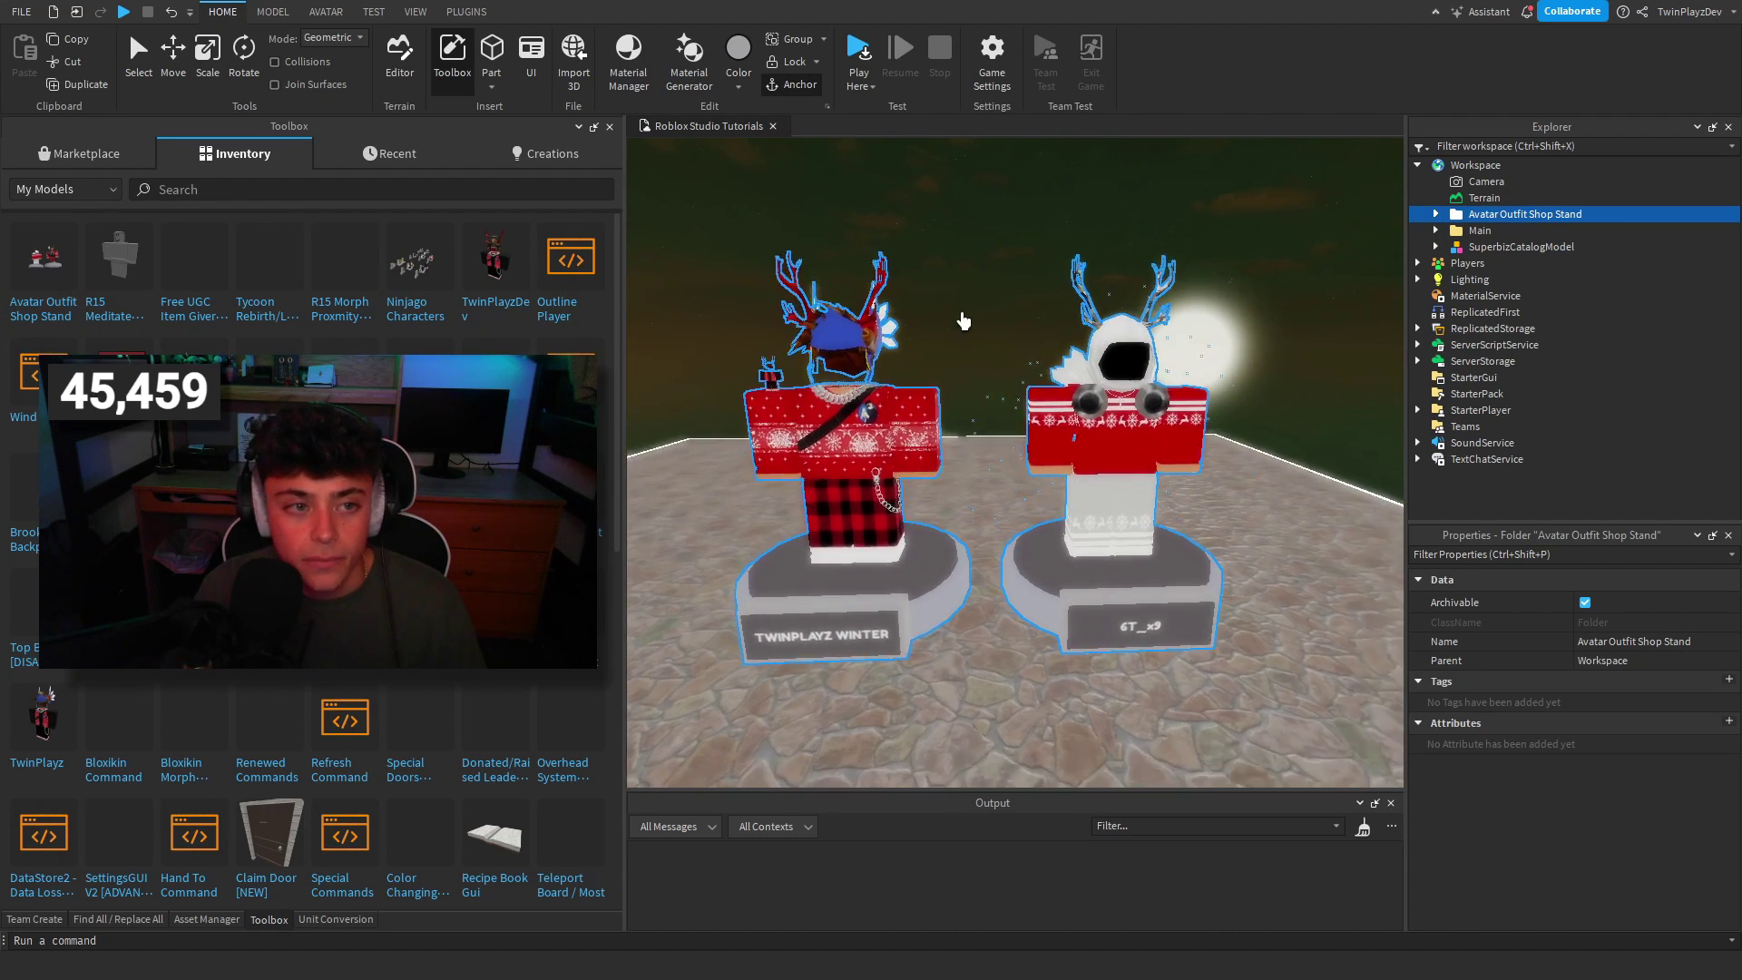
pyautogui.click(207, 919)
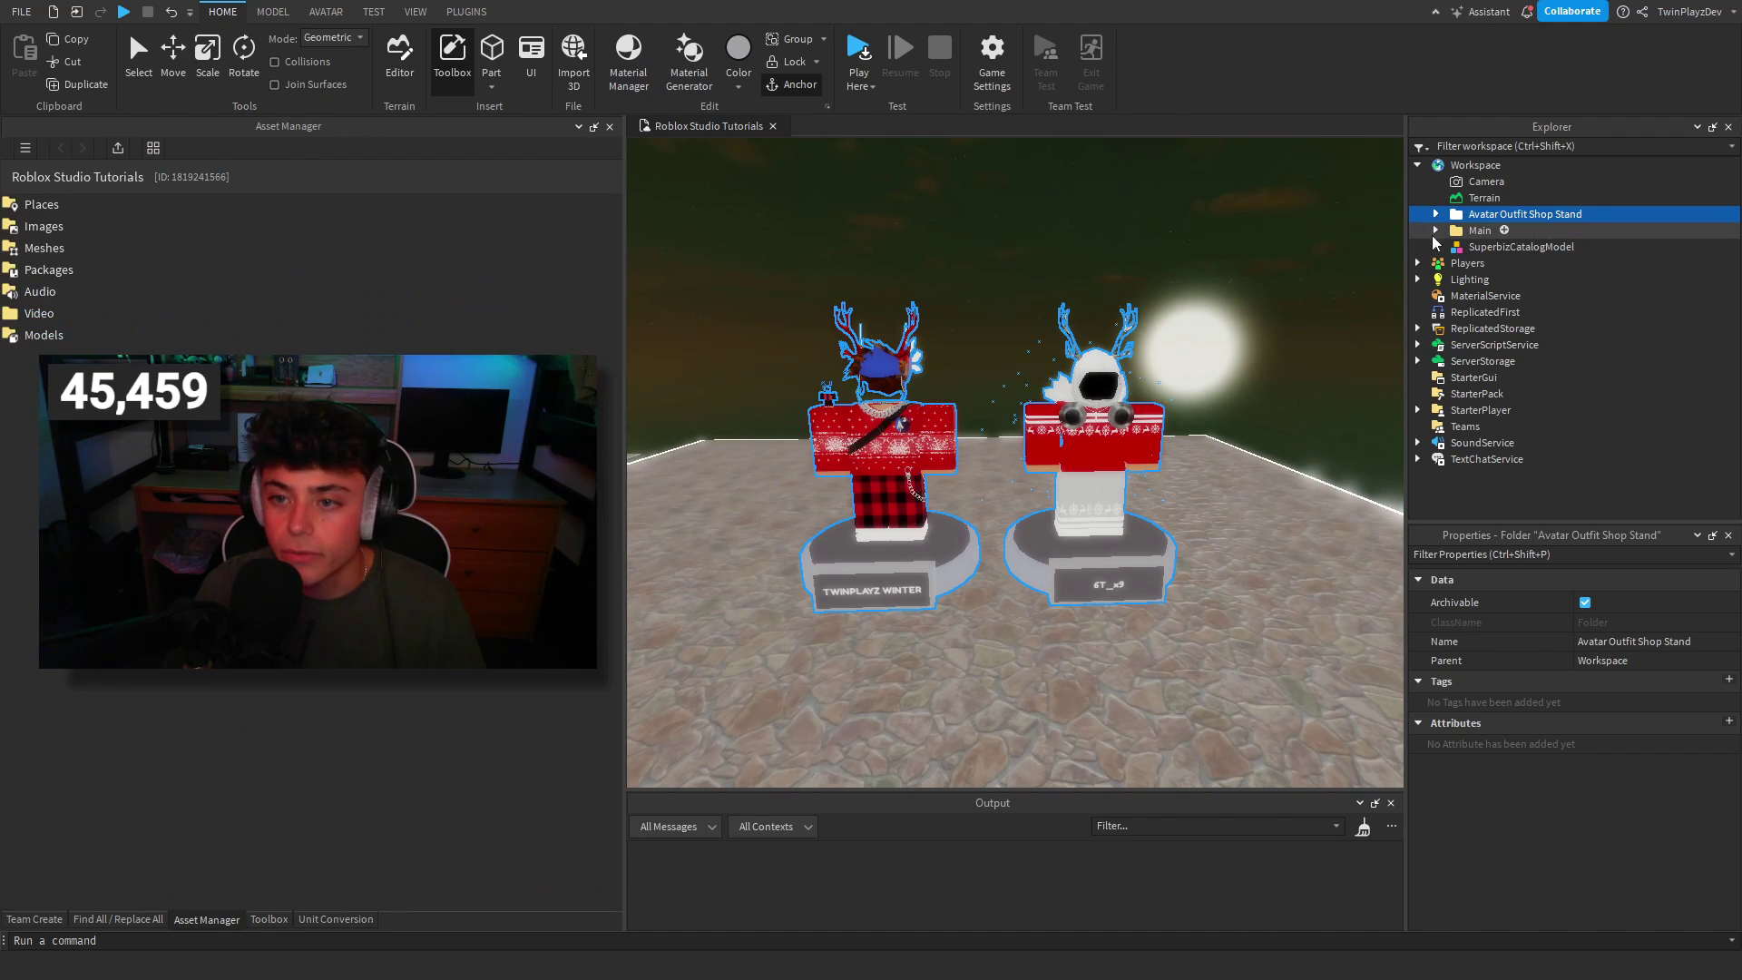
# Move the three Ungroup models out of the Avatar Outfit Shop Stand folder into ReplicatedStorage, StarterGui and Workspace according to their names.
pyautogui.click(1435, 214)
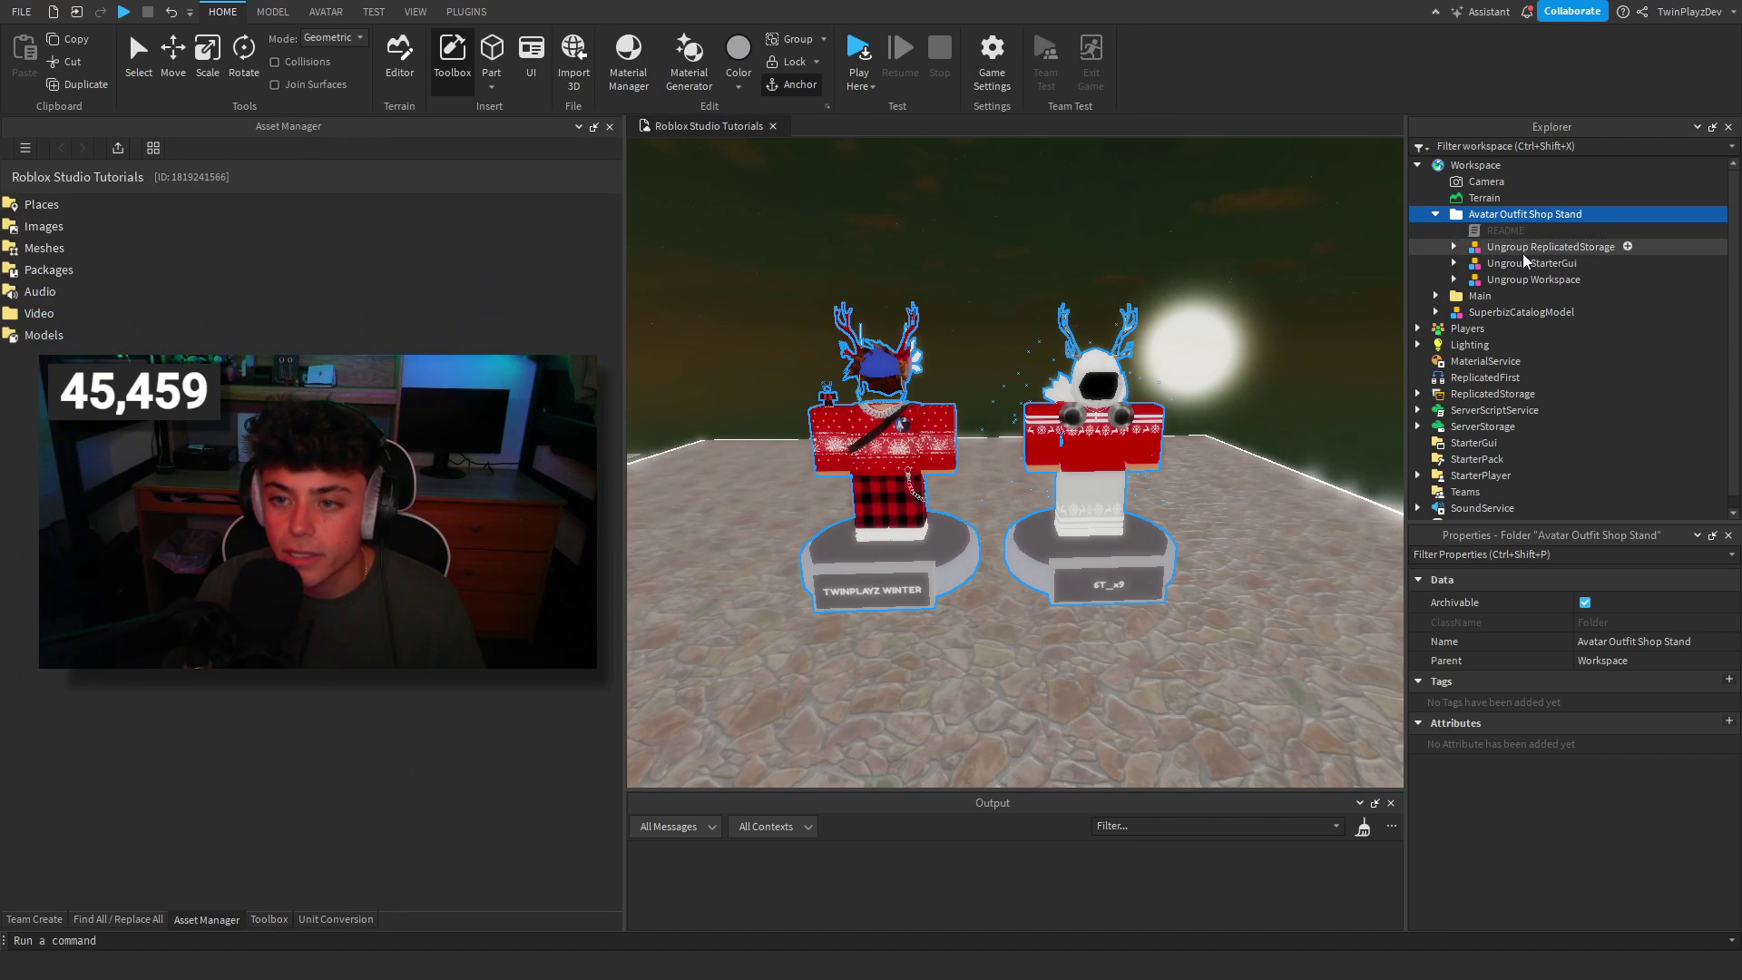
pyautogui.click(1486, 243)
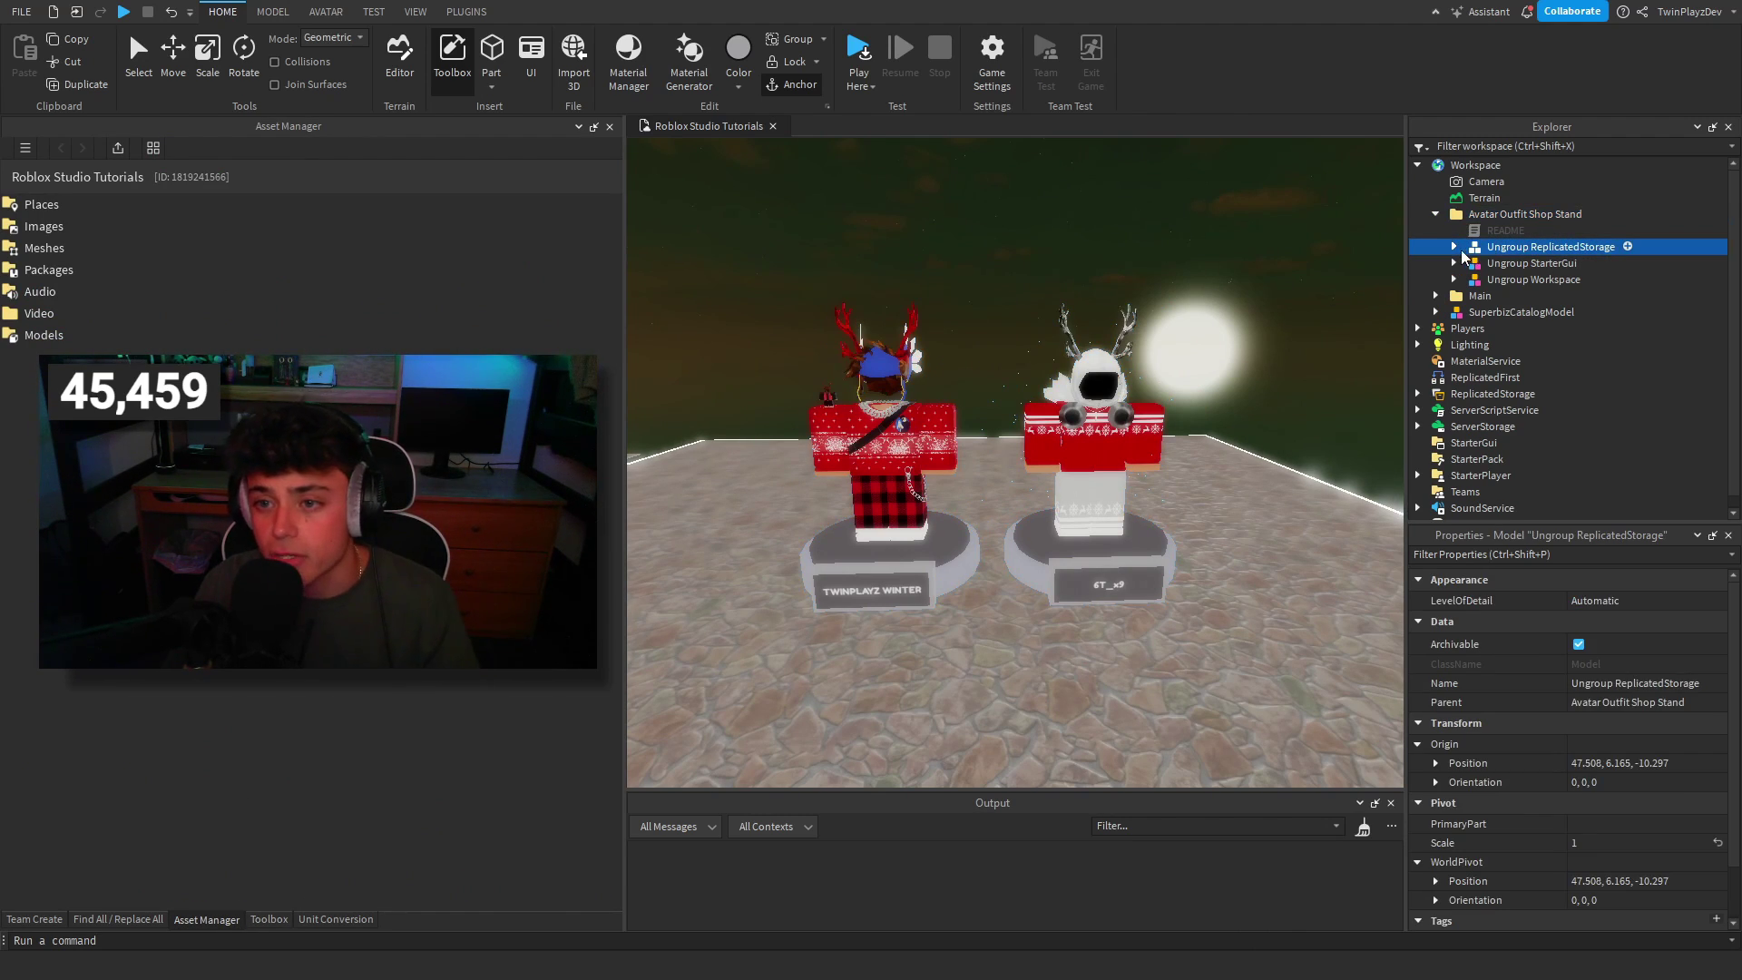
pyautogui.click(1453, 246)
pyautogui.moveTo(1503, 251); pyautogui.dragTo(1506, 443)
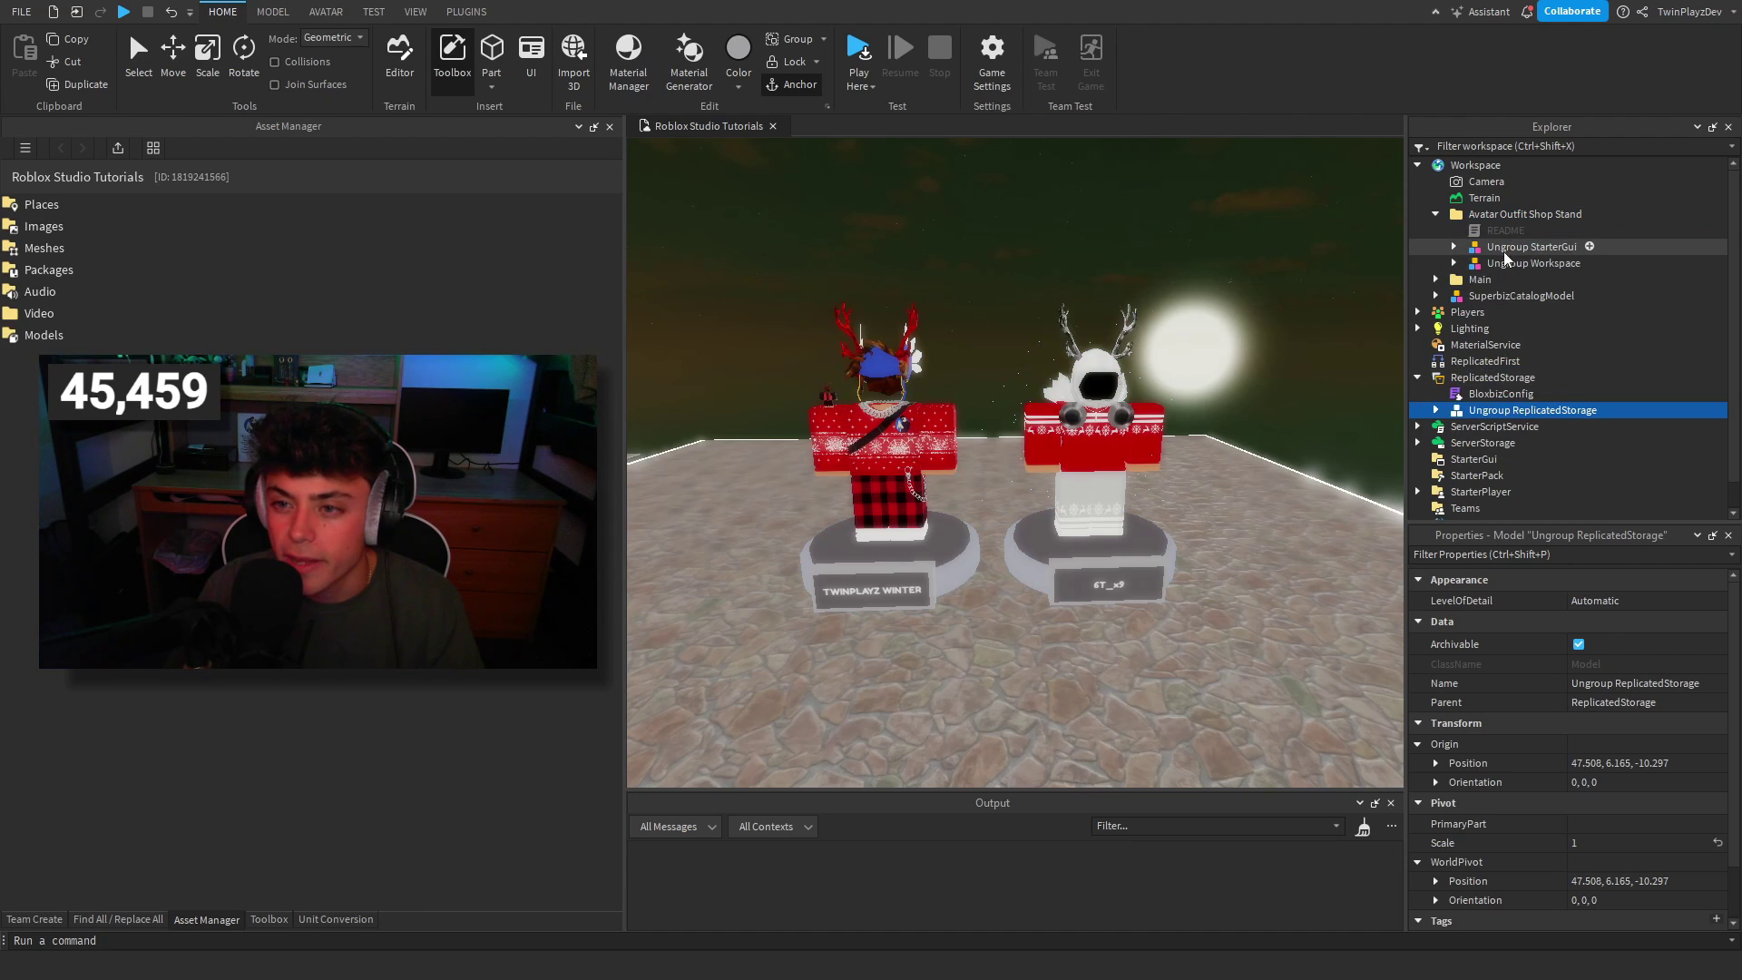
pyautogui.moveTo(1504, 253); pyautogui.dragTo(1506, 459)
pyautogui.moveTo(1502, 247); pyautogui.dragTo(1474, 168)
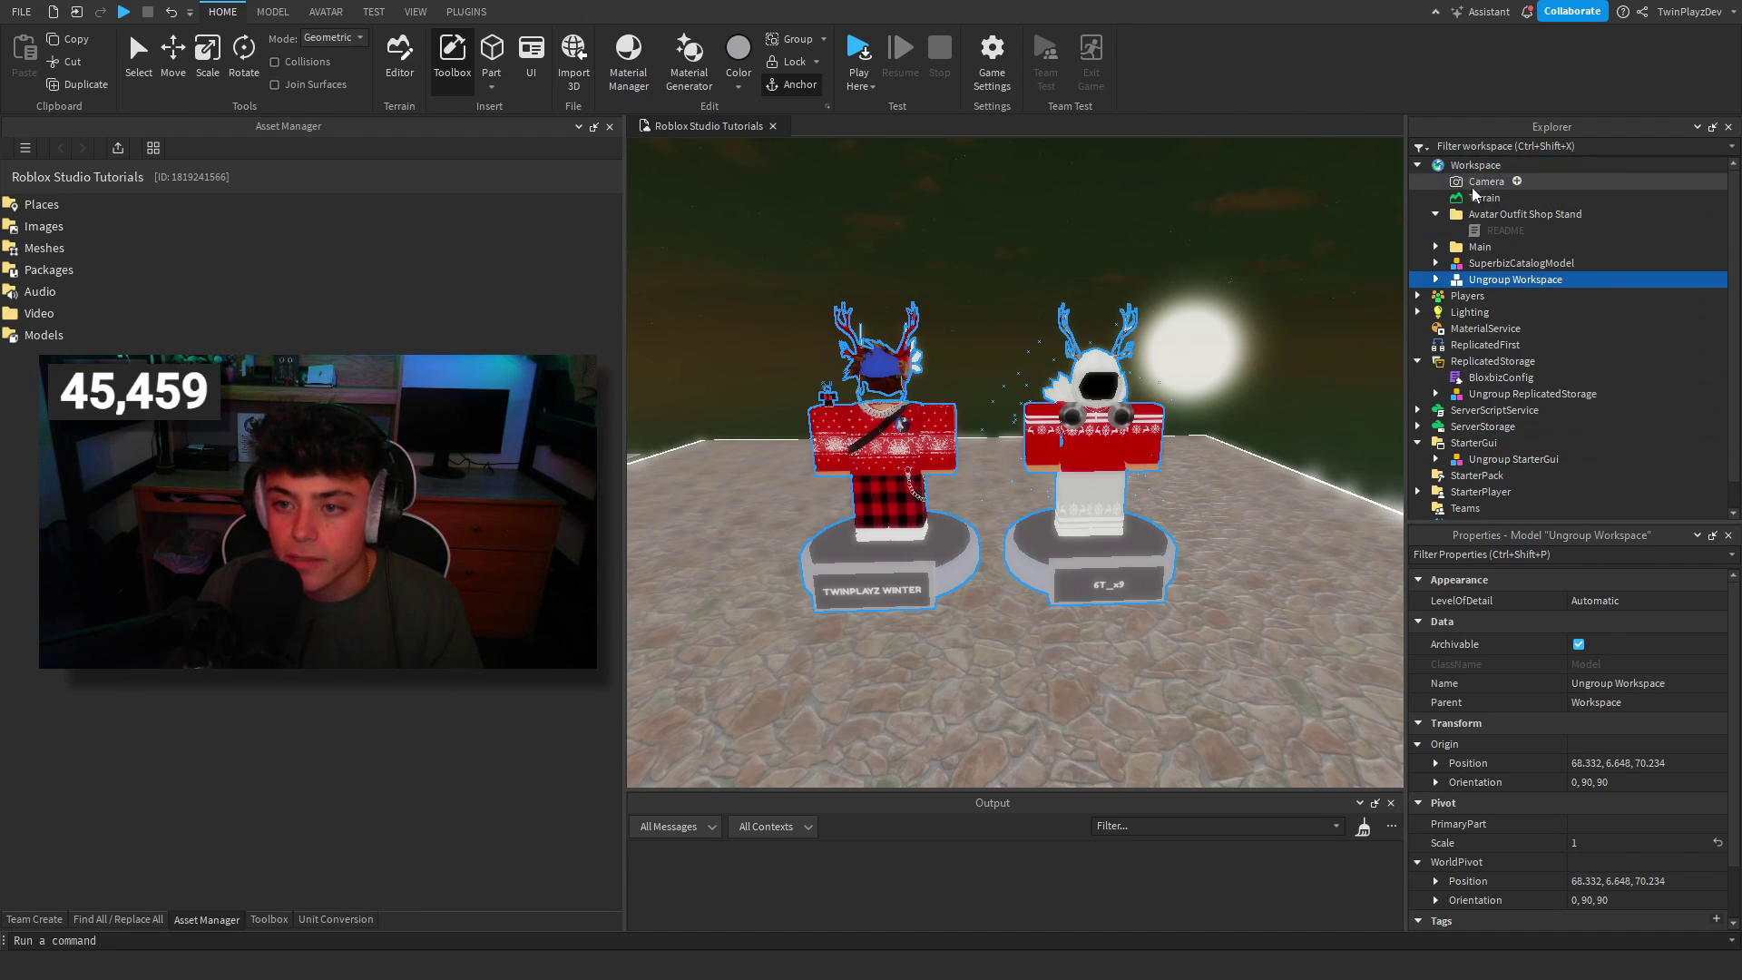
# Check the README script and delete the leftover Avatar Outfit Shop Stand folder from Workspace.
pyautogui.click(1472, 214)
pyautogui.doubleClick(1475, 232)
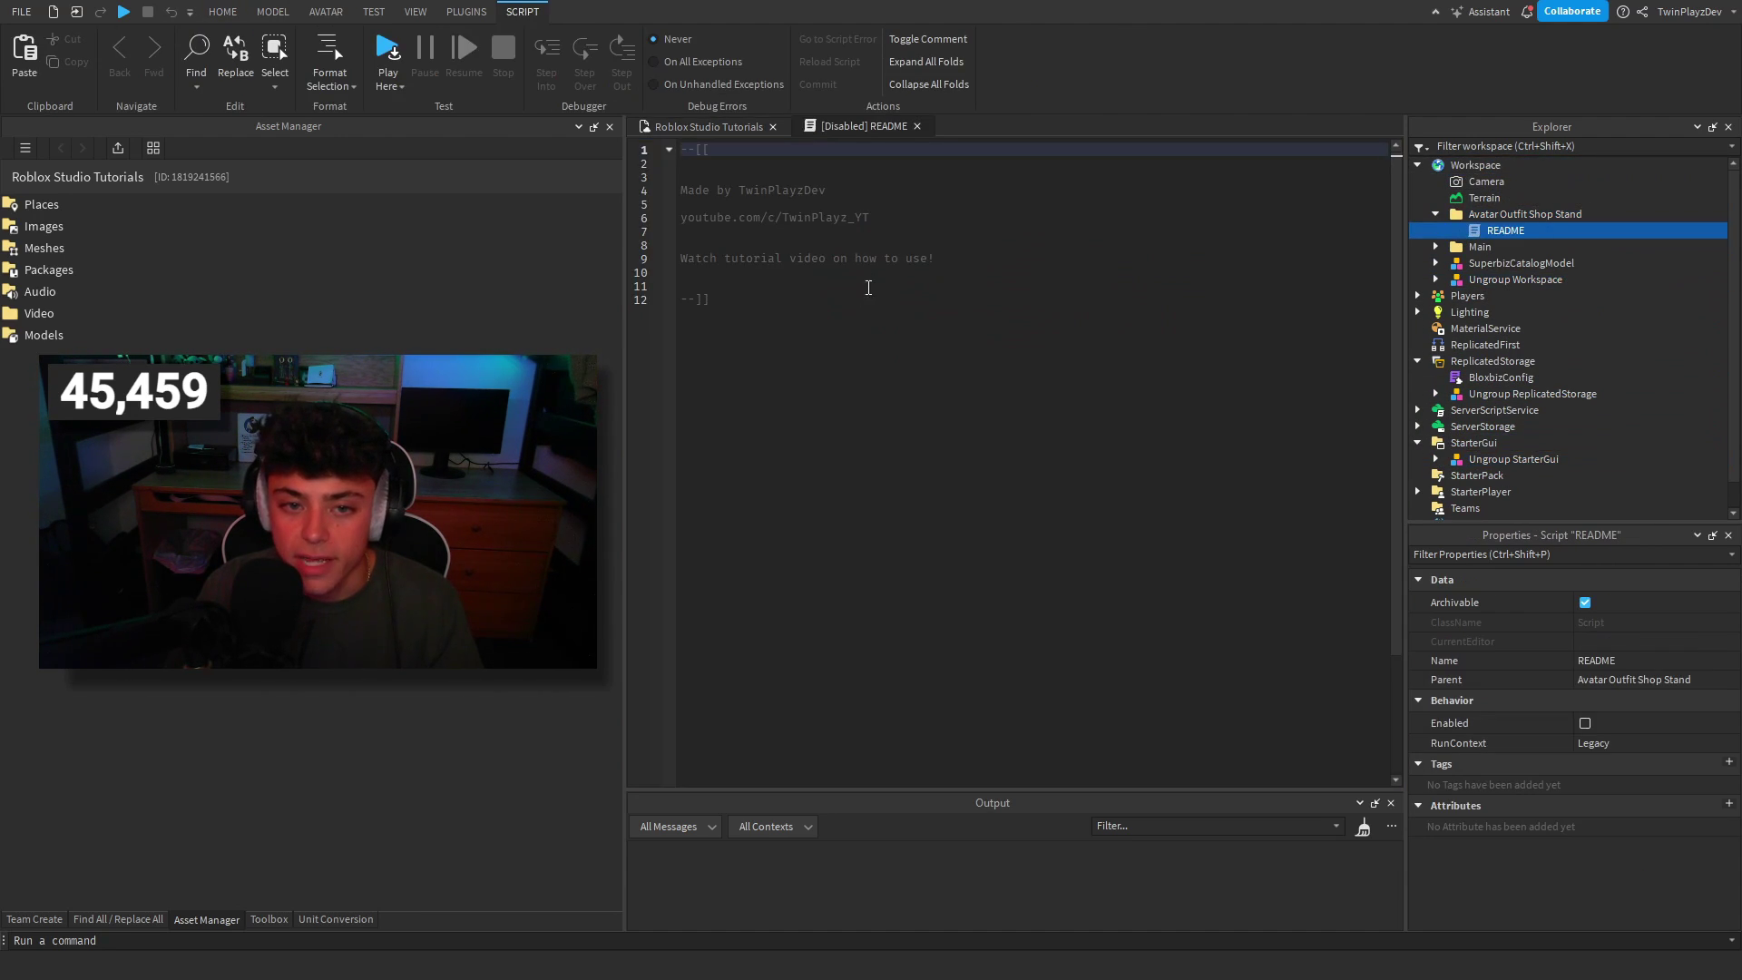
pyautogui.click(917, 126)
pyautogui.click(1479, 214)
pyautogui.press('Delete')
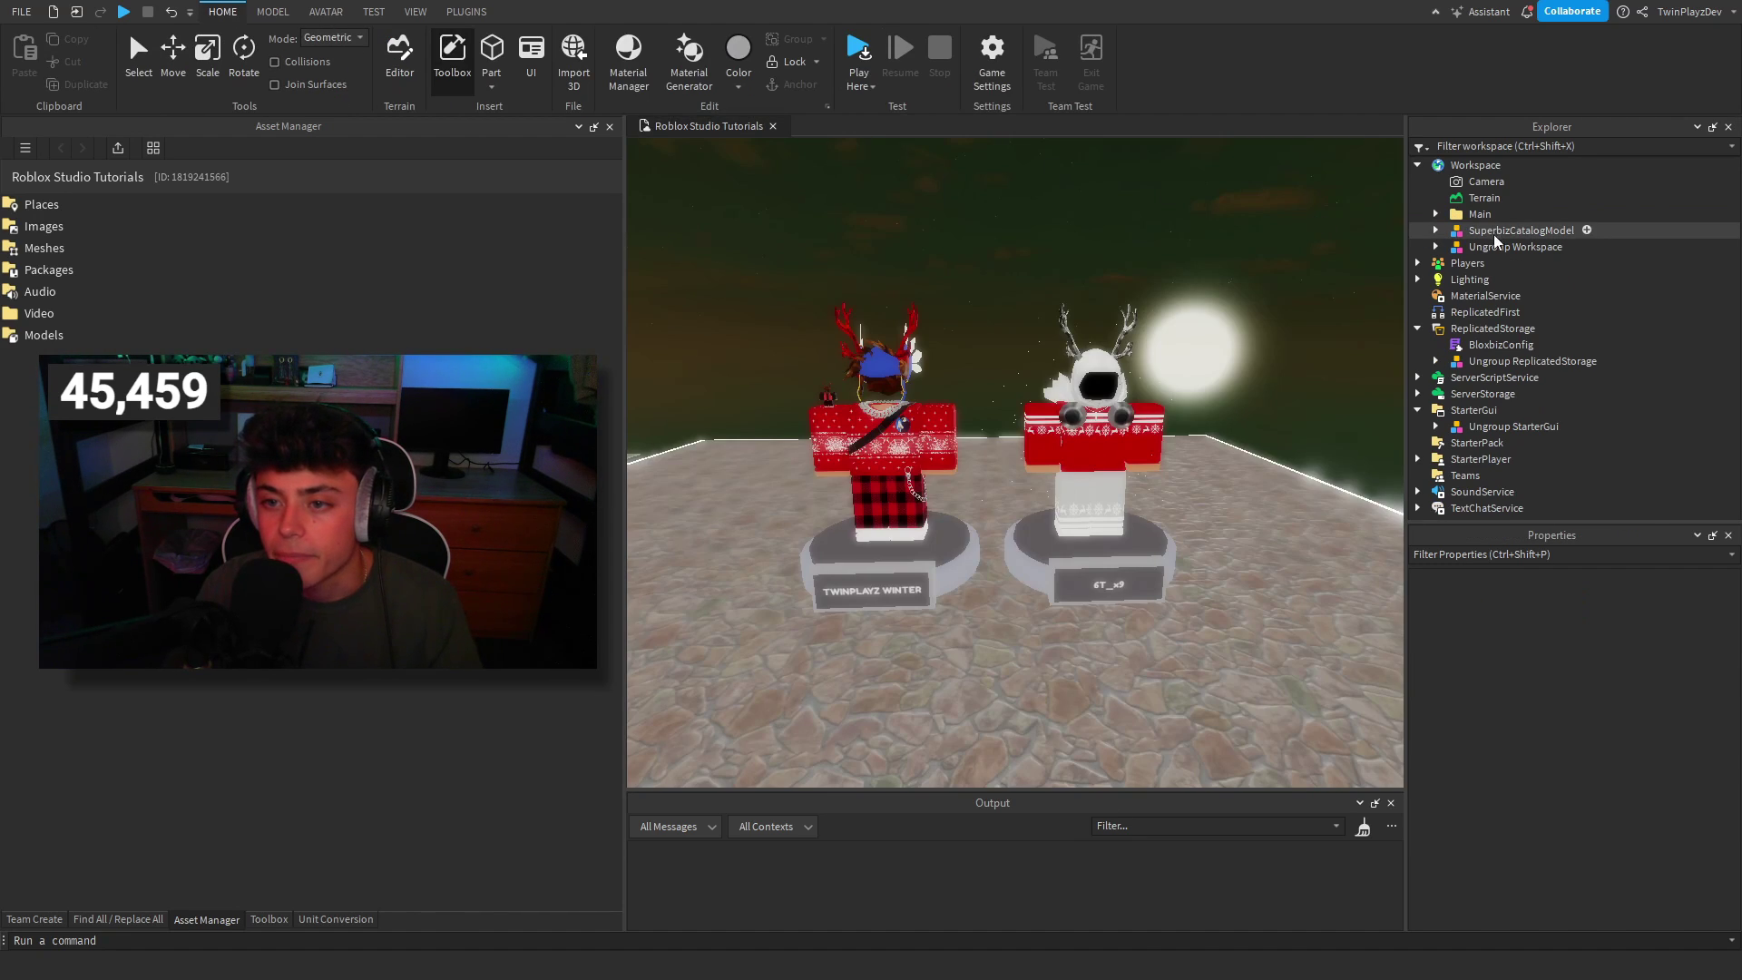
# Ungroup the Ungroup models in Workspace, ReplicatedStorage and StarterGui.
pyautogui.click(1497, 246)
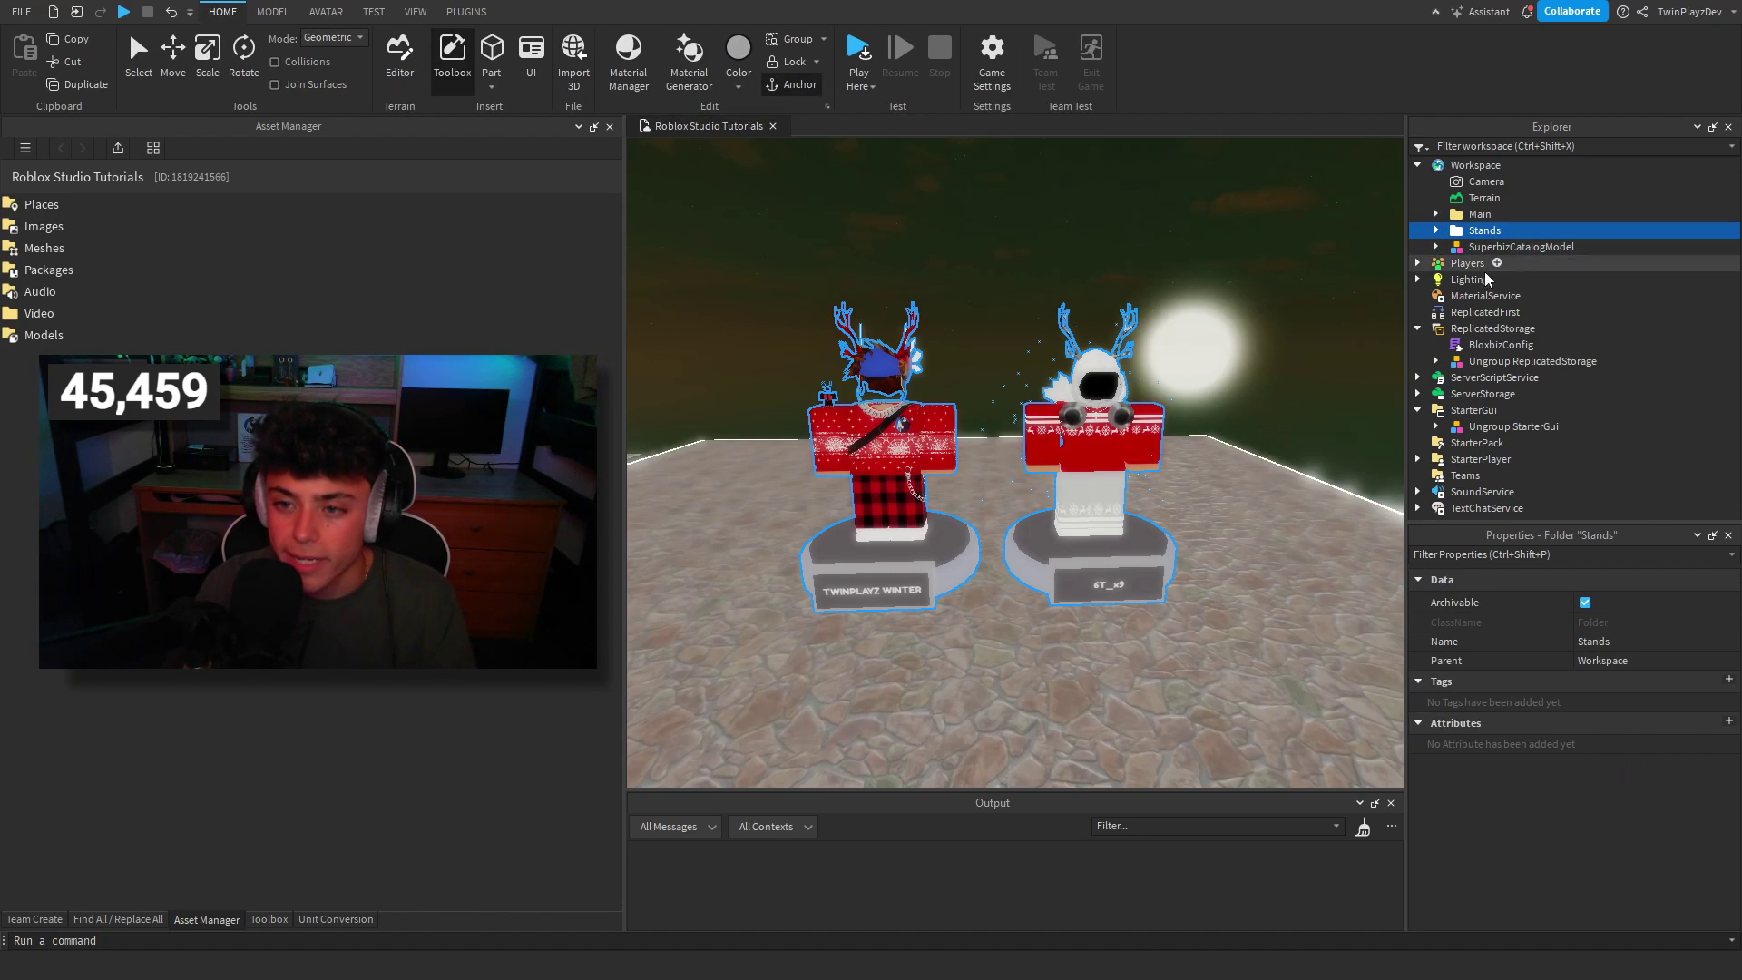
pyautogui.rightClick(1484, 361)
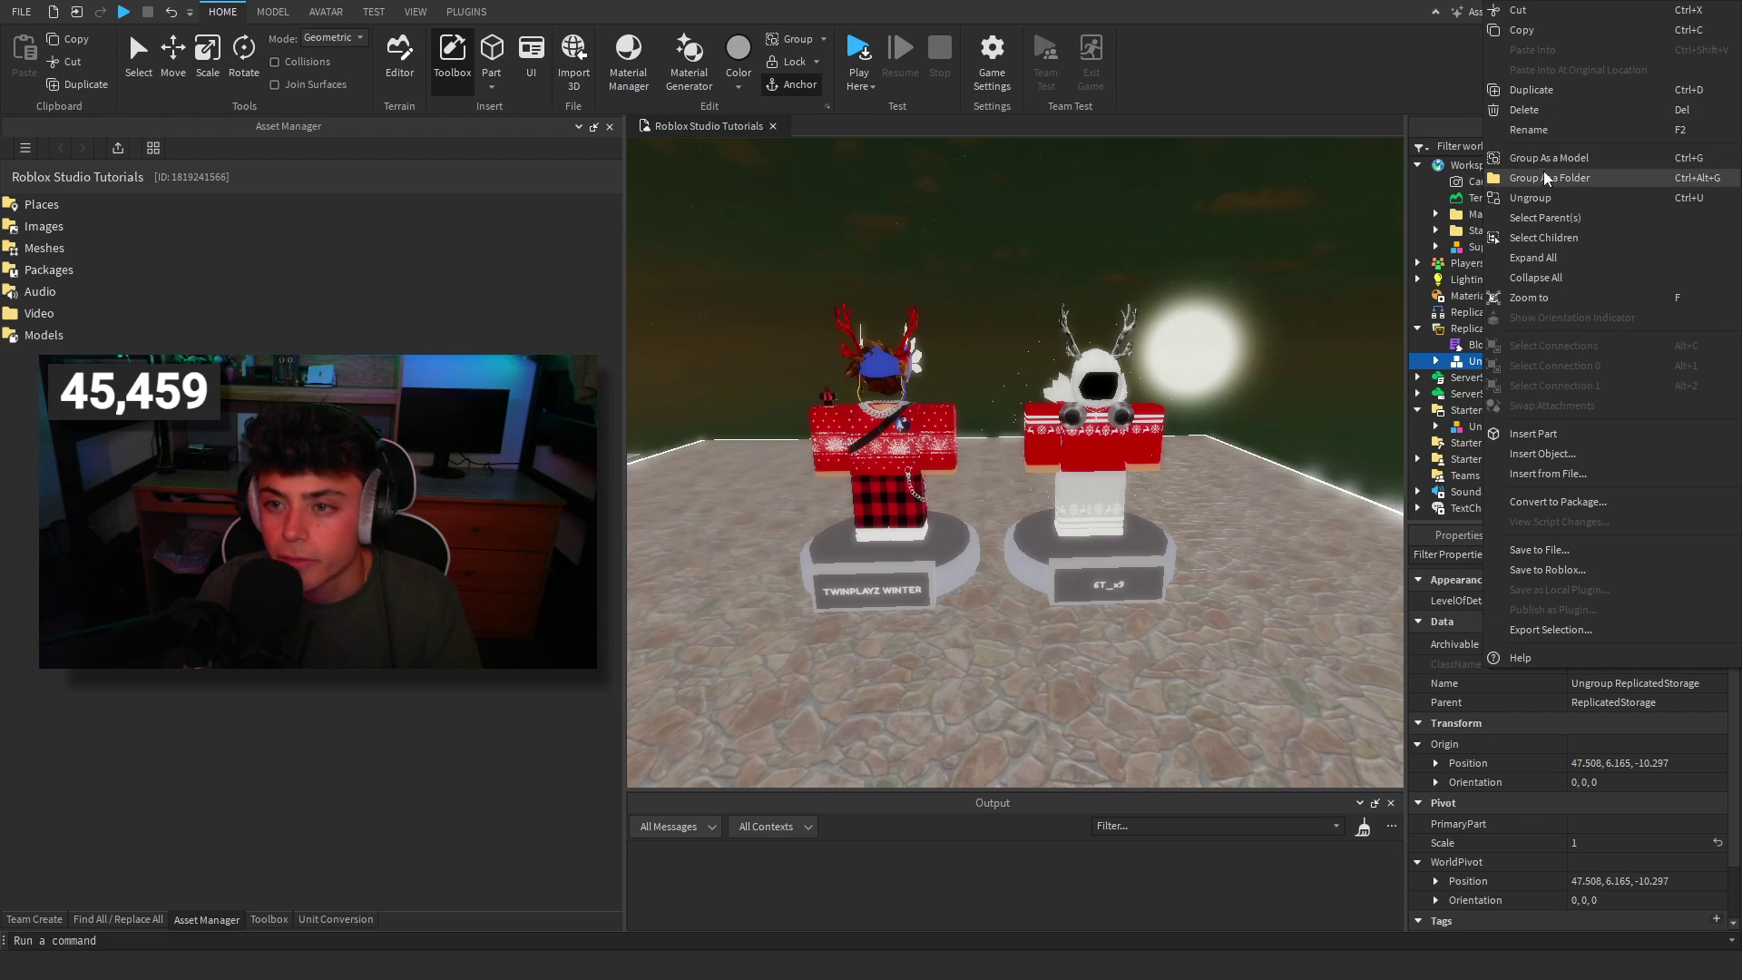
pyautogui.click(1541, 201)
pyautogui.click(1497, 458)
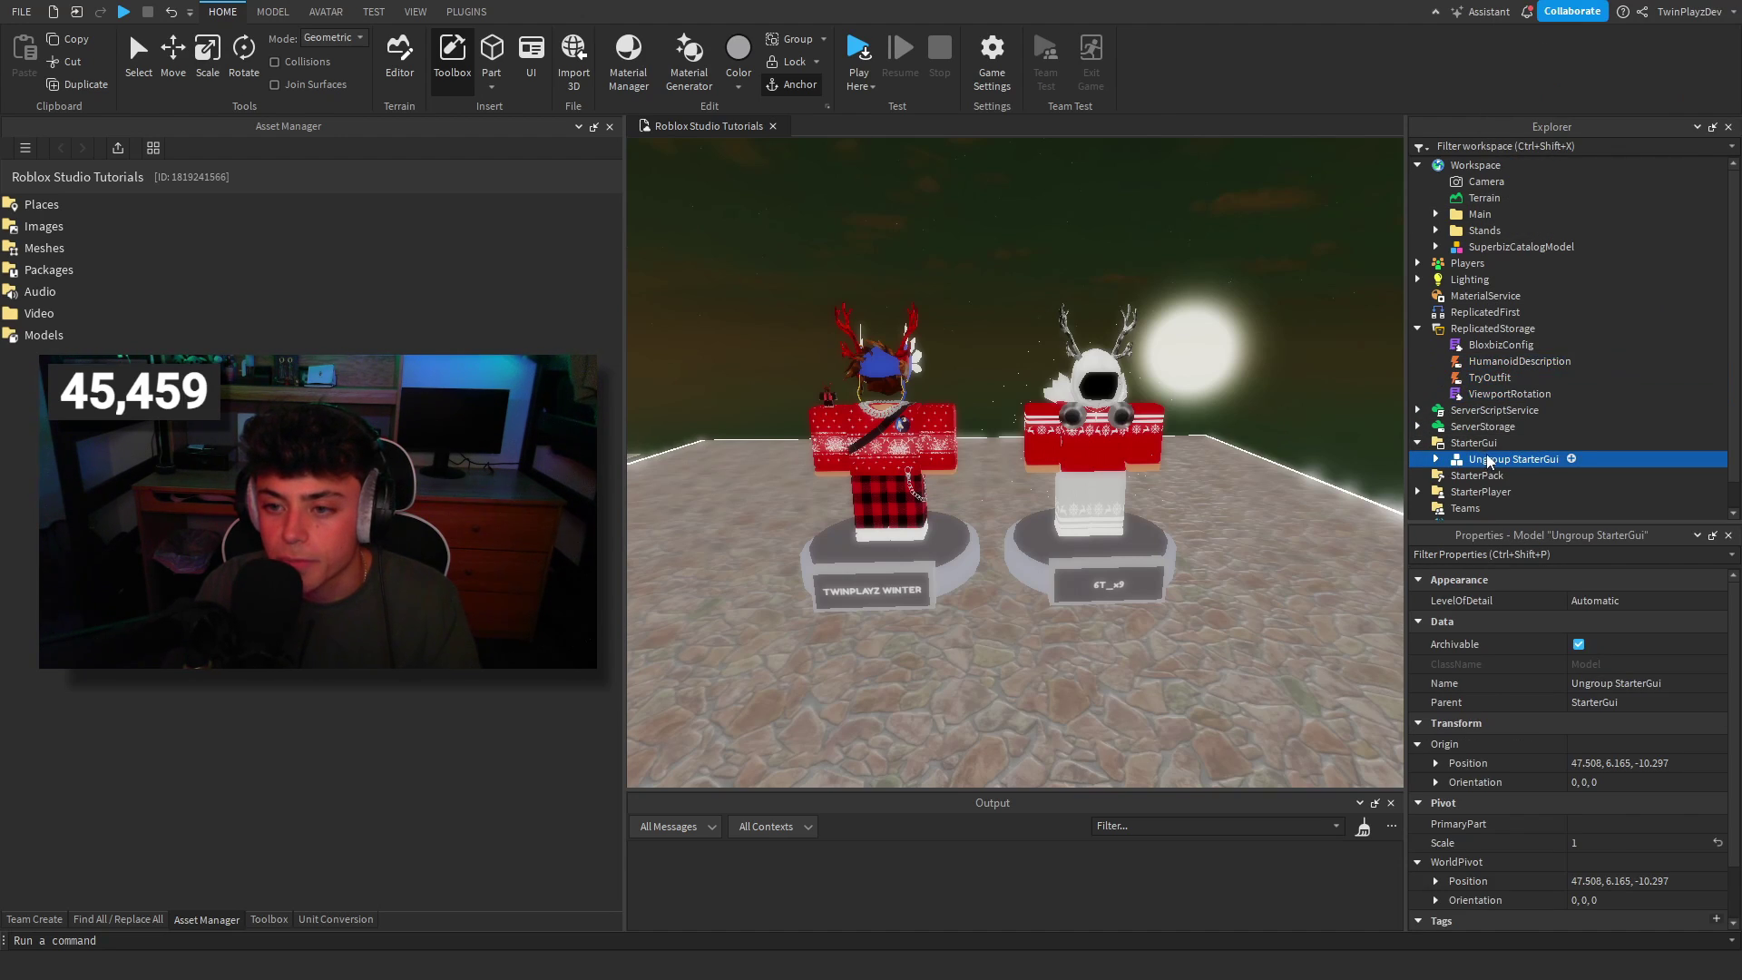
pyautogui.hotkey('ctrl', 'u')
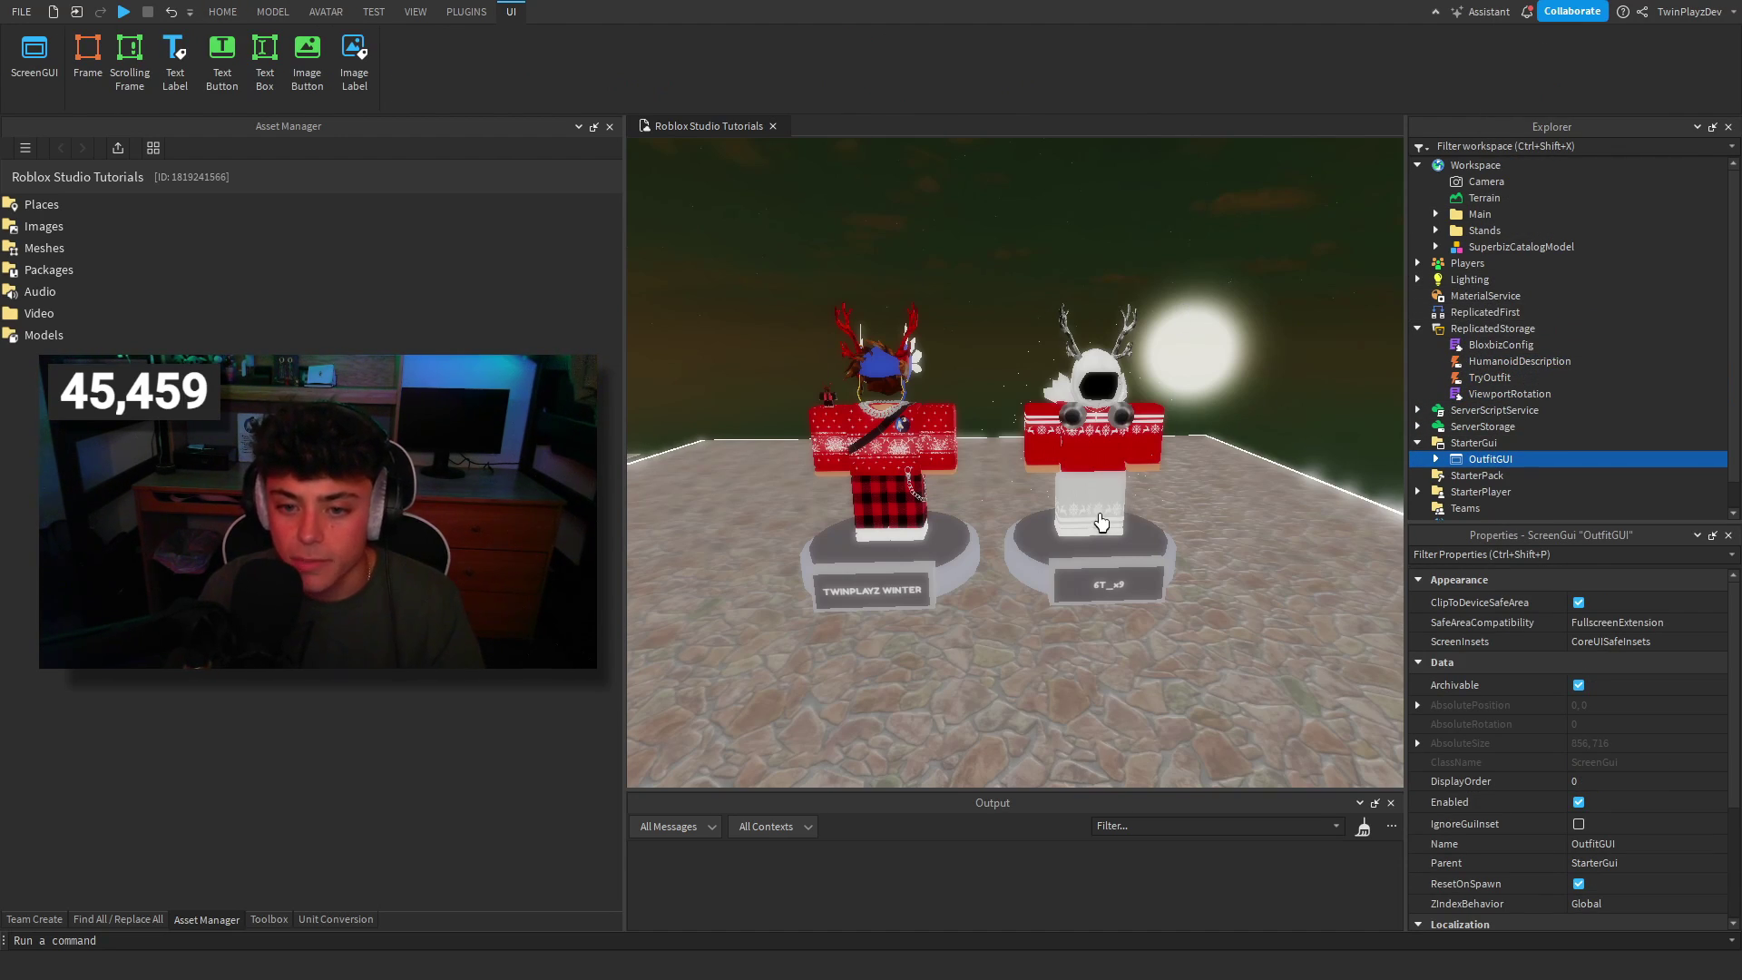
pyautogui.click(222, 12)
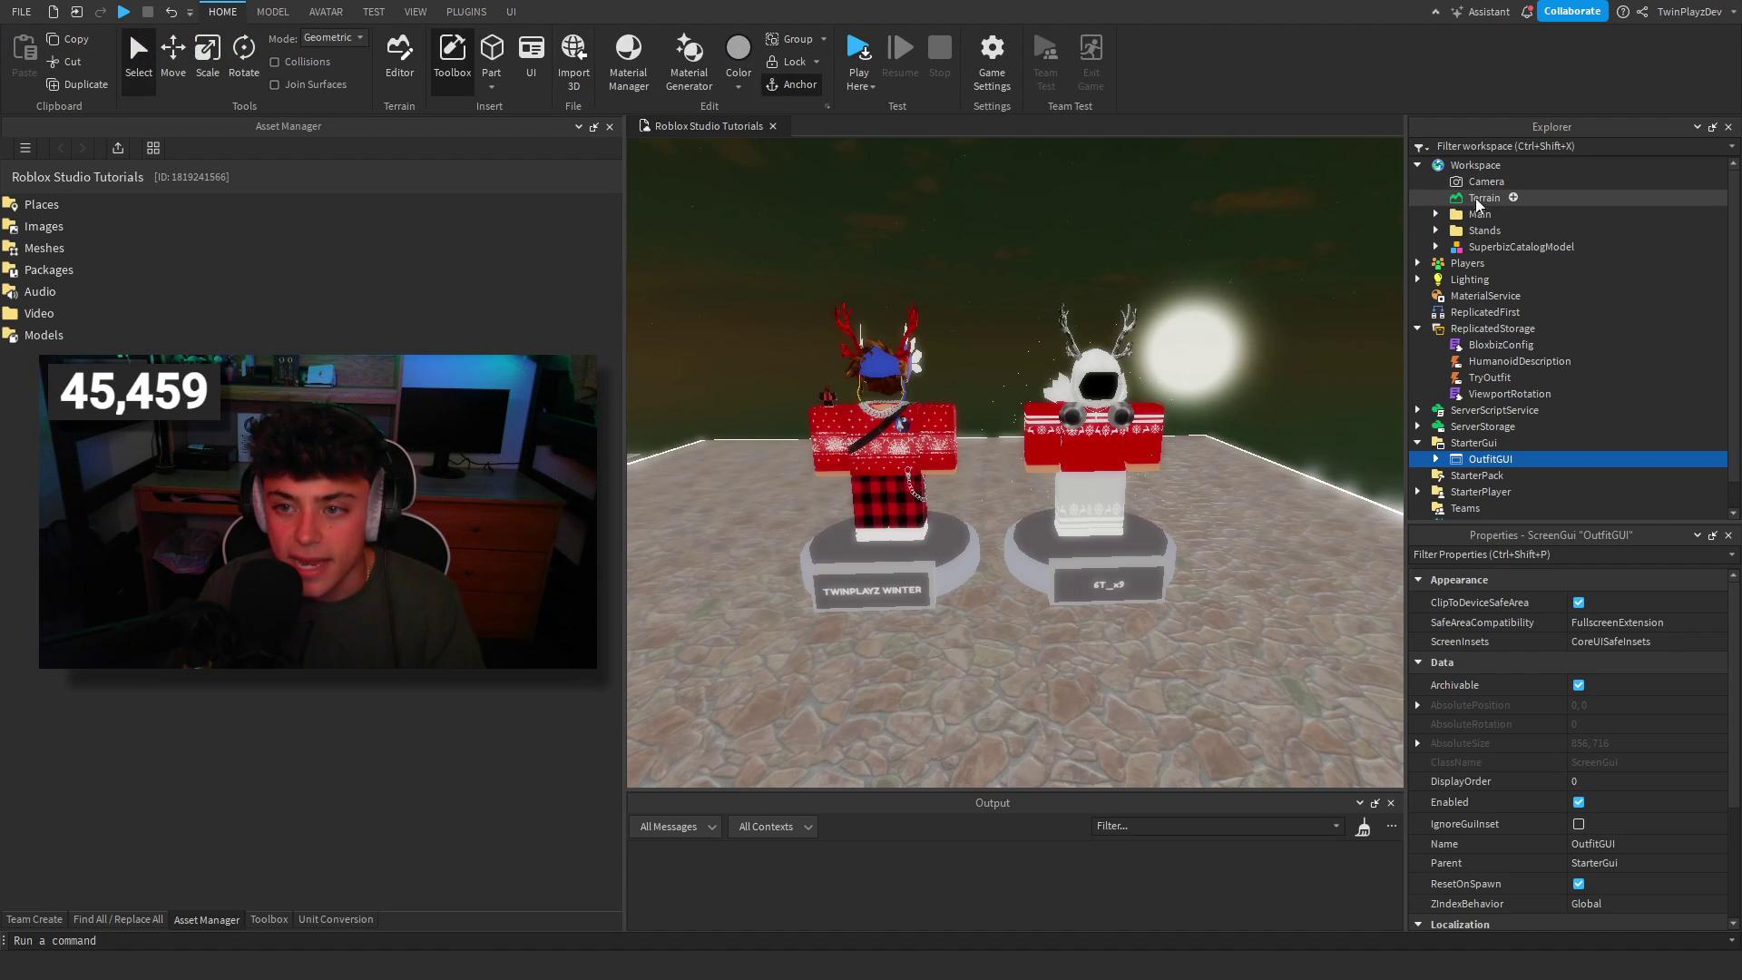
# Move both outfit stands farther back on the stone floor, side by side near its far edge.
pyautogui.click(1468, 229)
pyautogui.moveTo(1087, 431); pyautogui.dragTo(1026, 433)
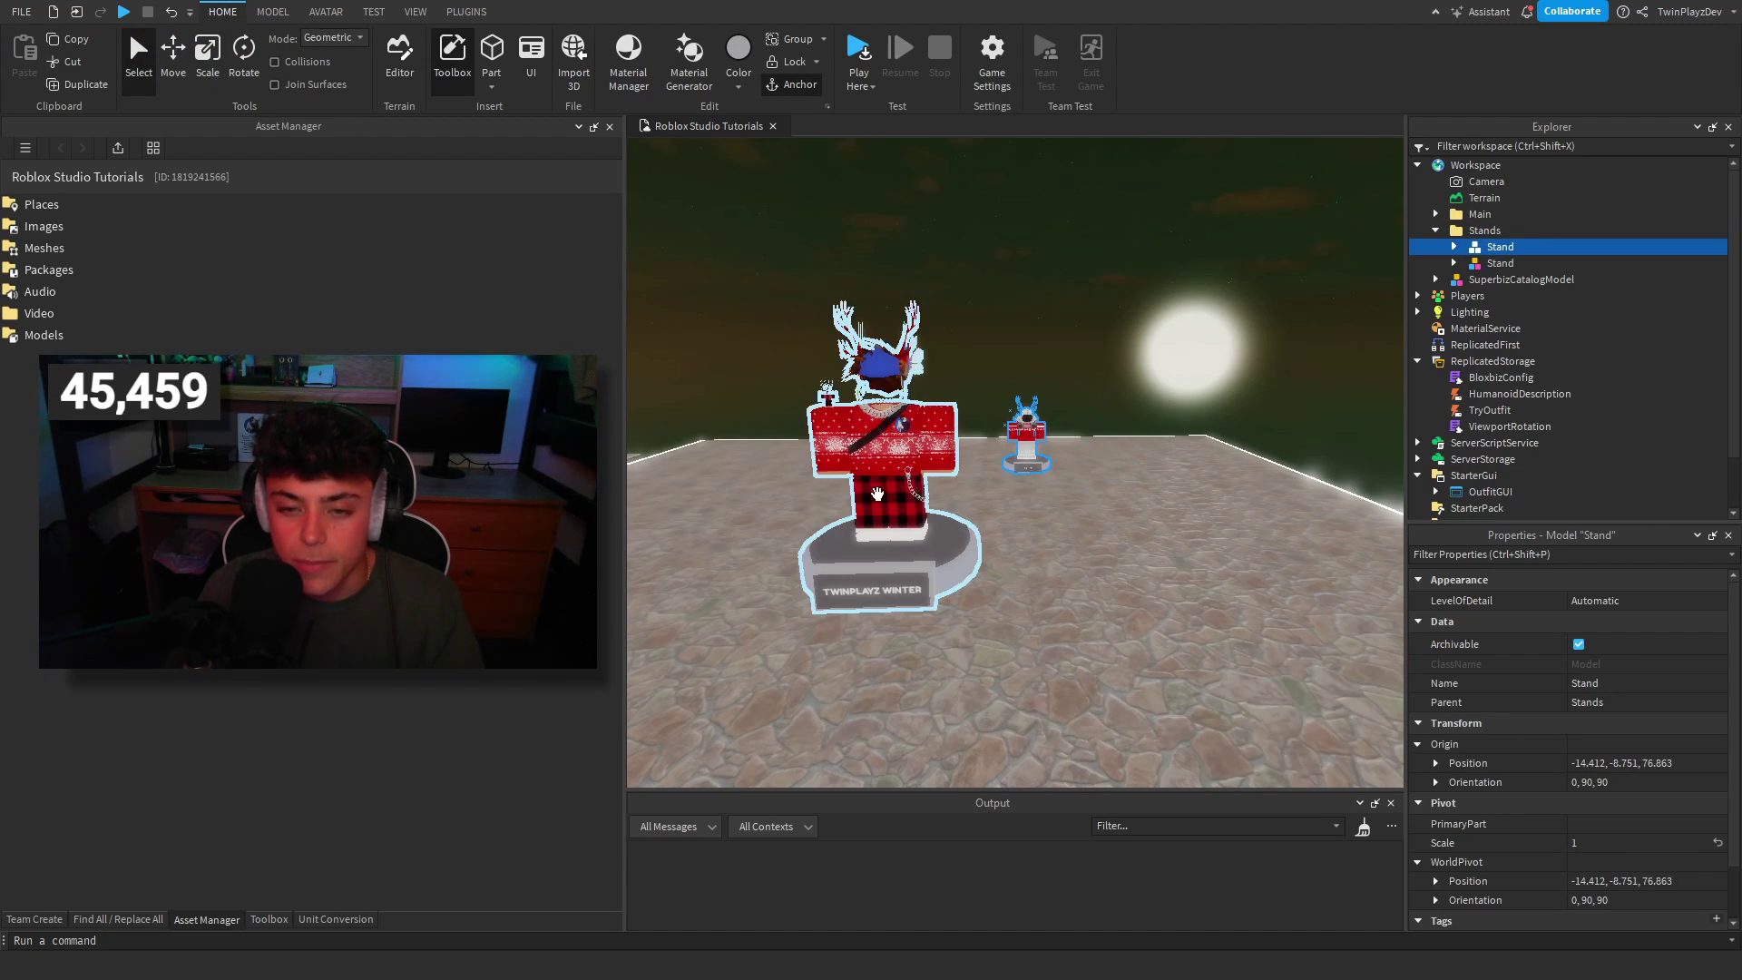
pyautogui.moveTo(876, 494); pyautogui.dragTo(937, 468)
pyautogui.click(1115, 364)
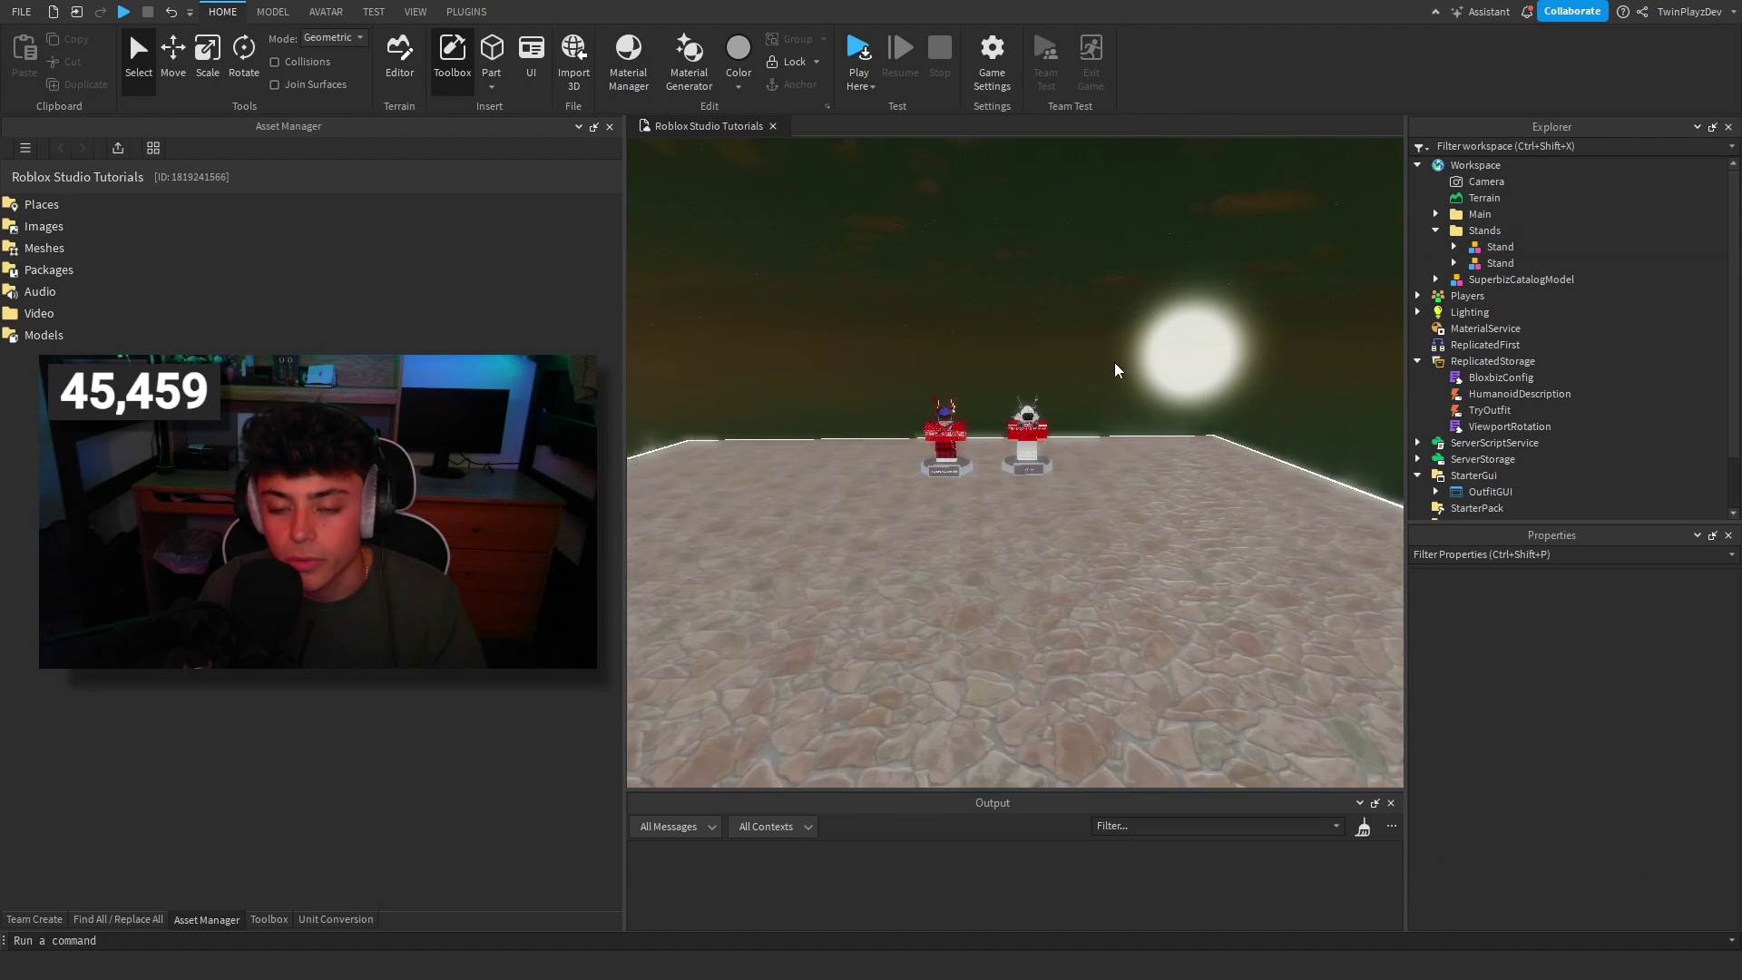
pyautogui.press('w')
pyautogui.moveTo(1115, 364); pyautogui.dragTo(1115, 364, button='right')
pyautogui.press('w')
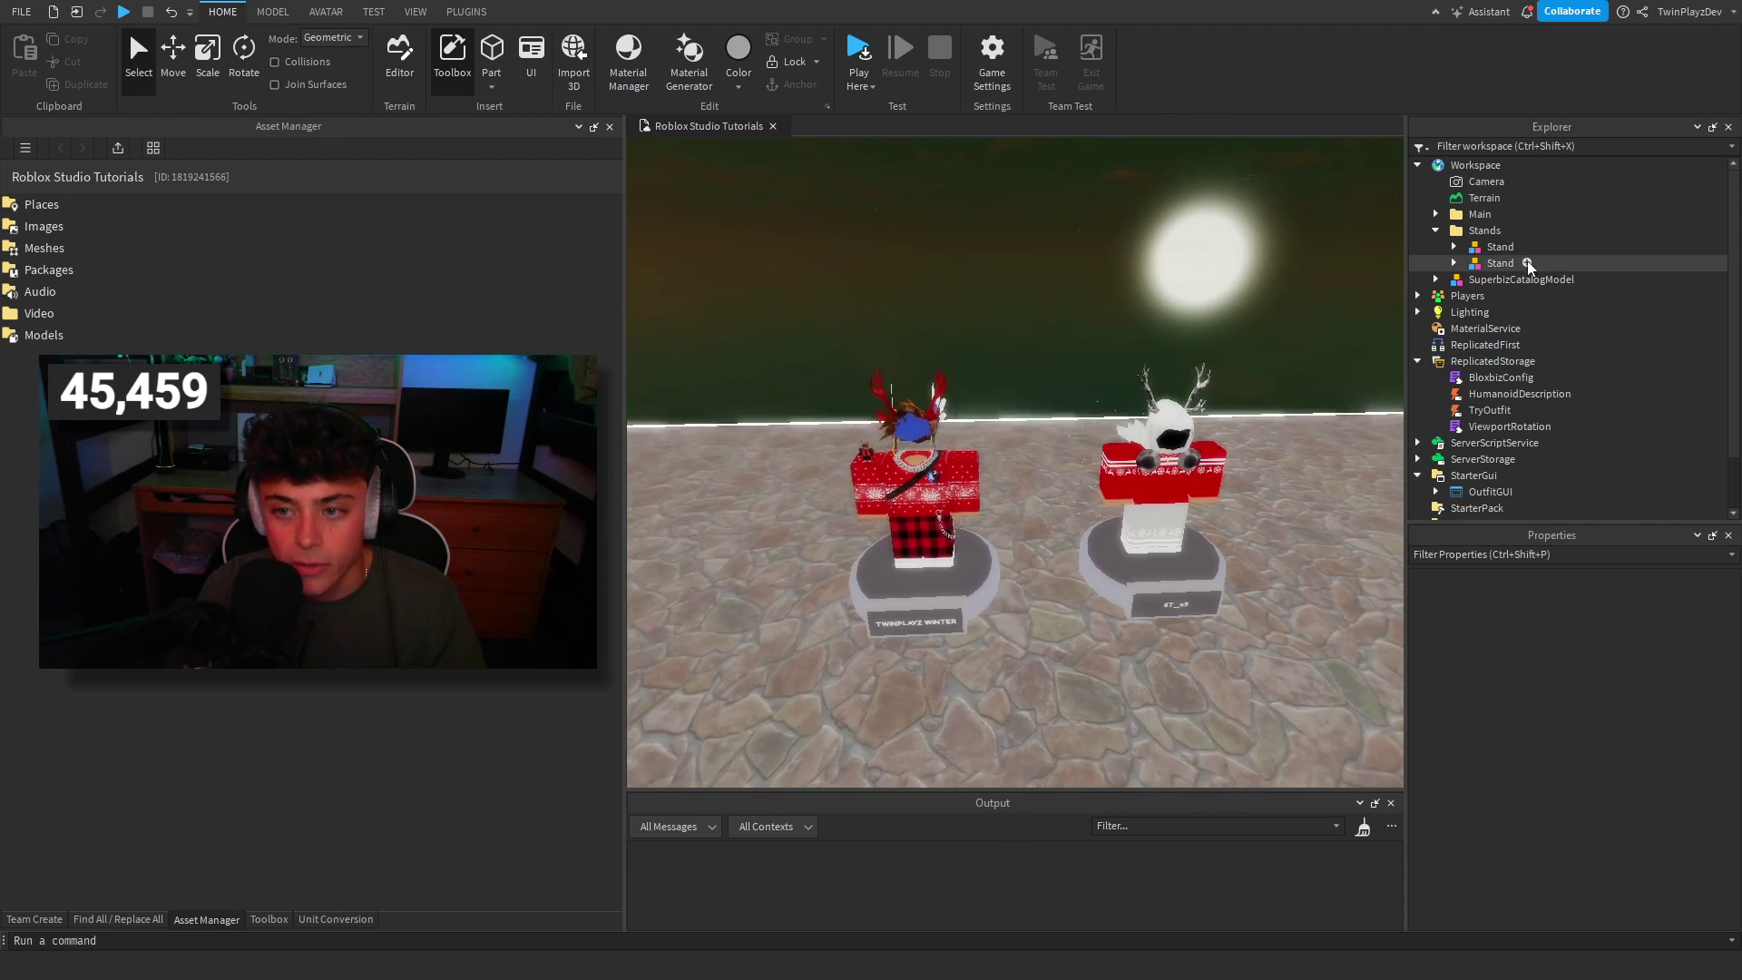
pyautogui.click(1485, 262)
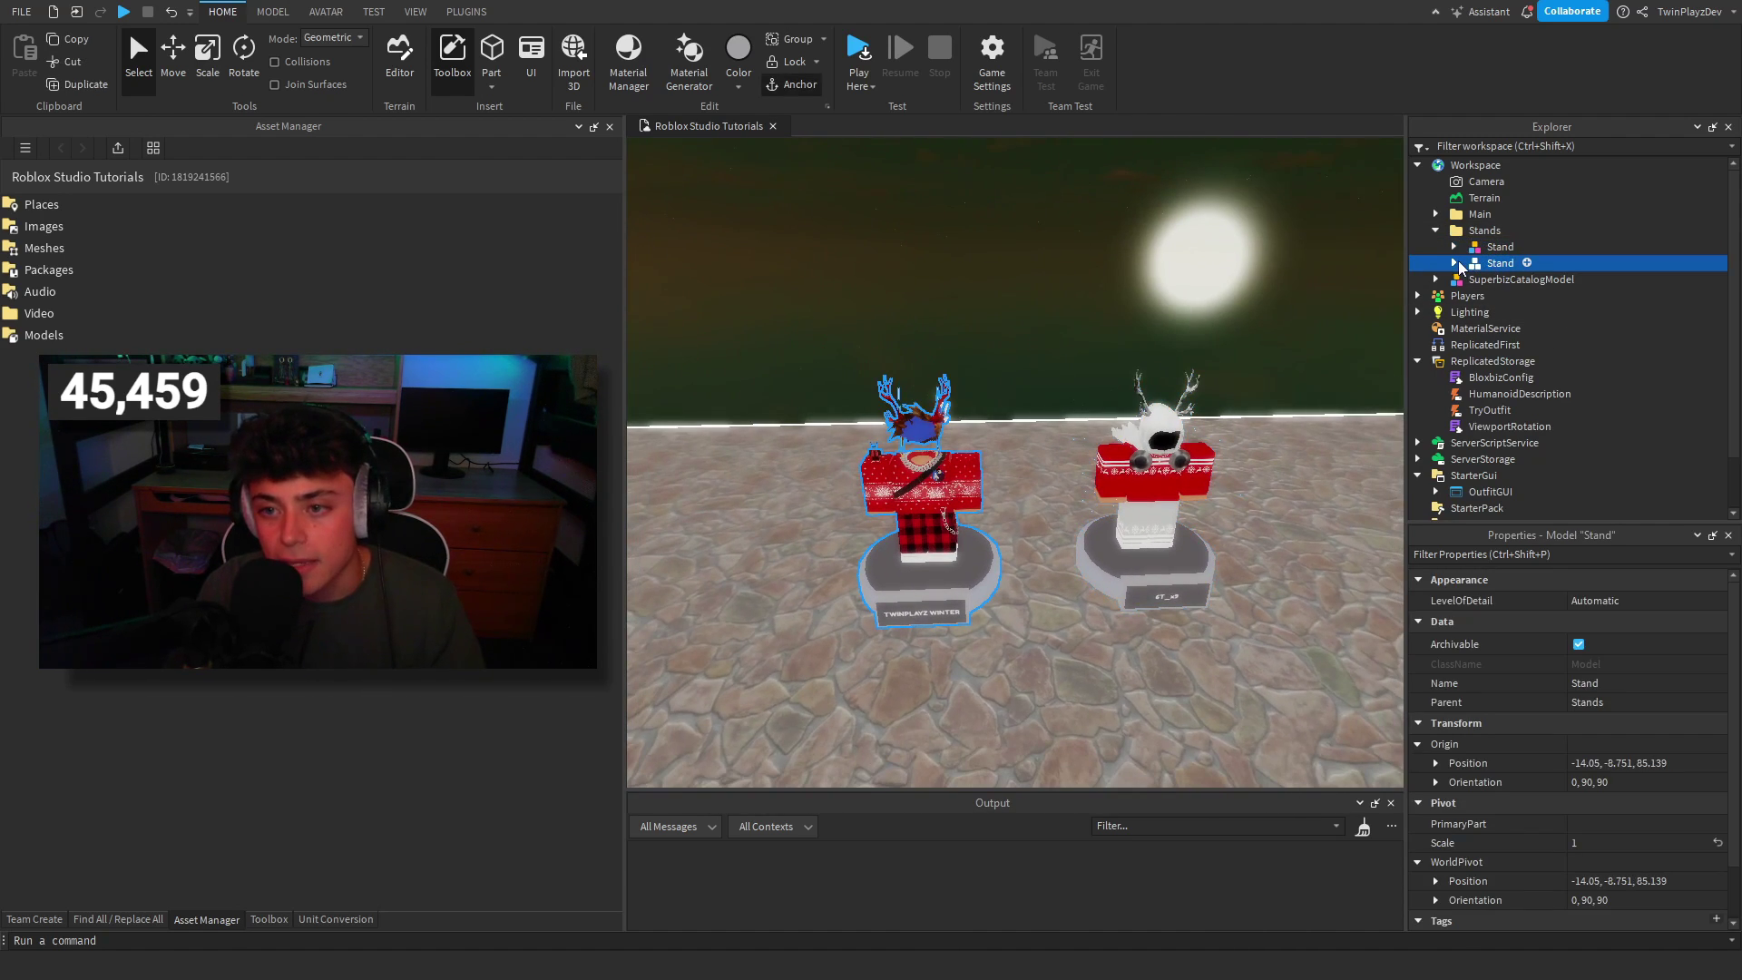
pyautogui.click(1455, 263)
pyautogui.click(1456, 262)
pyautogui.click(1237, 285)
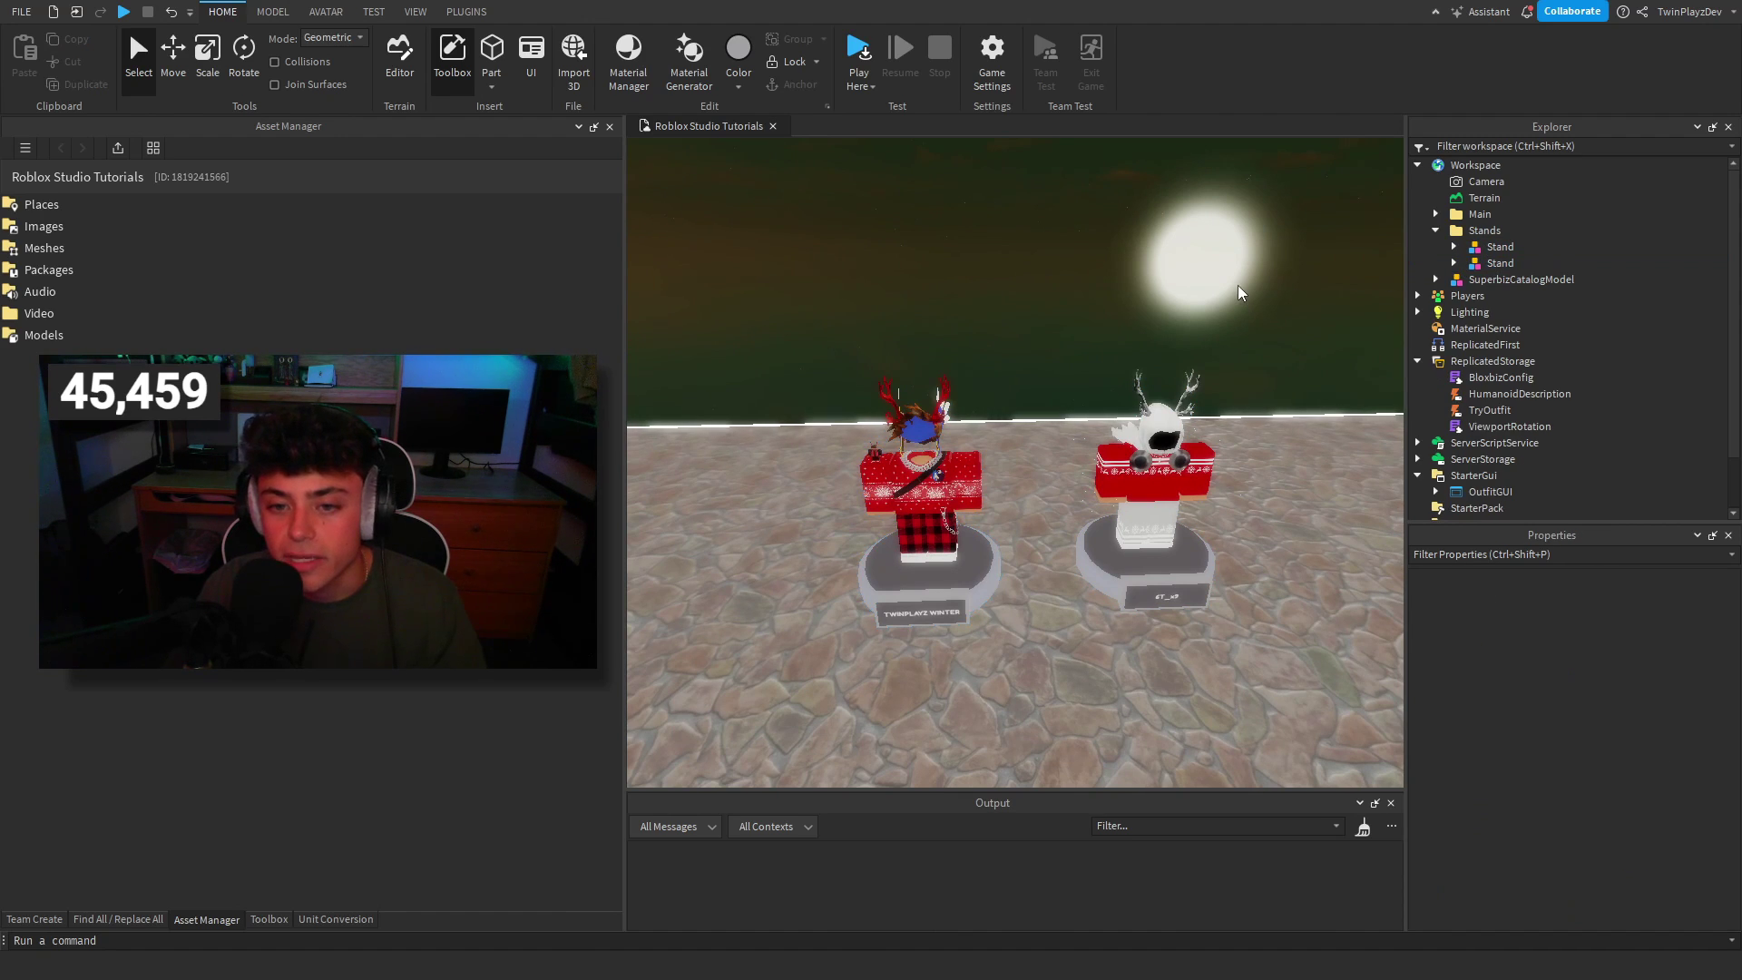
# Select the stand displaying the avatar with the white hood and white pants.
pyautogui.press('d')
pyautogui.press('w')
pyautogui.moveTo(1194, 329); pyautogui.dragTo(1075, 455, button='right')
pyautogui.click(1076, 455)
pyautogui.moveTo(1080, 342); pyautogui.dragTo(1119, 385, button='right')
pyautogui.scroll(-3, 1006, 482)
pyautogui.scroll(3, 1007, 481)
pyautogui.scroll(-1, 1118, 385)
pyautogui.scroll(-2, 1118, 385)
pyautogui.scroll(1, 1118, 384)
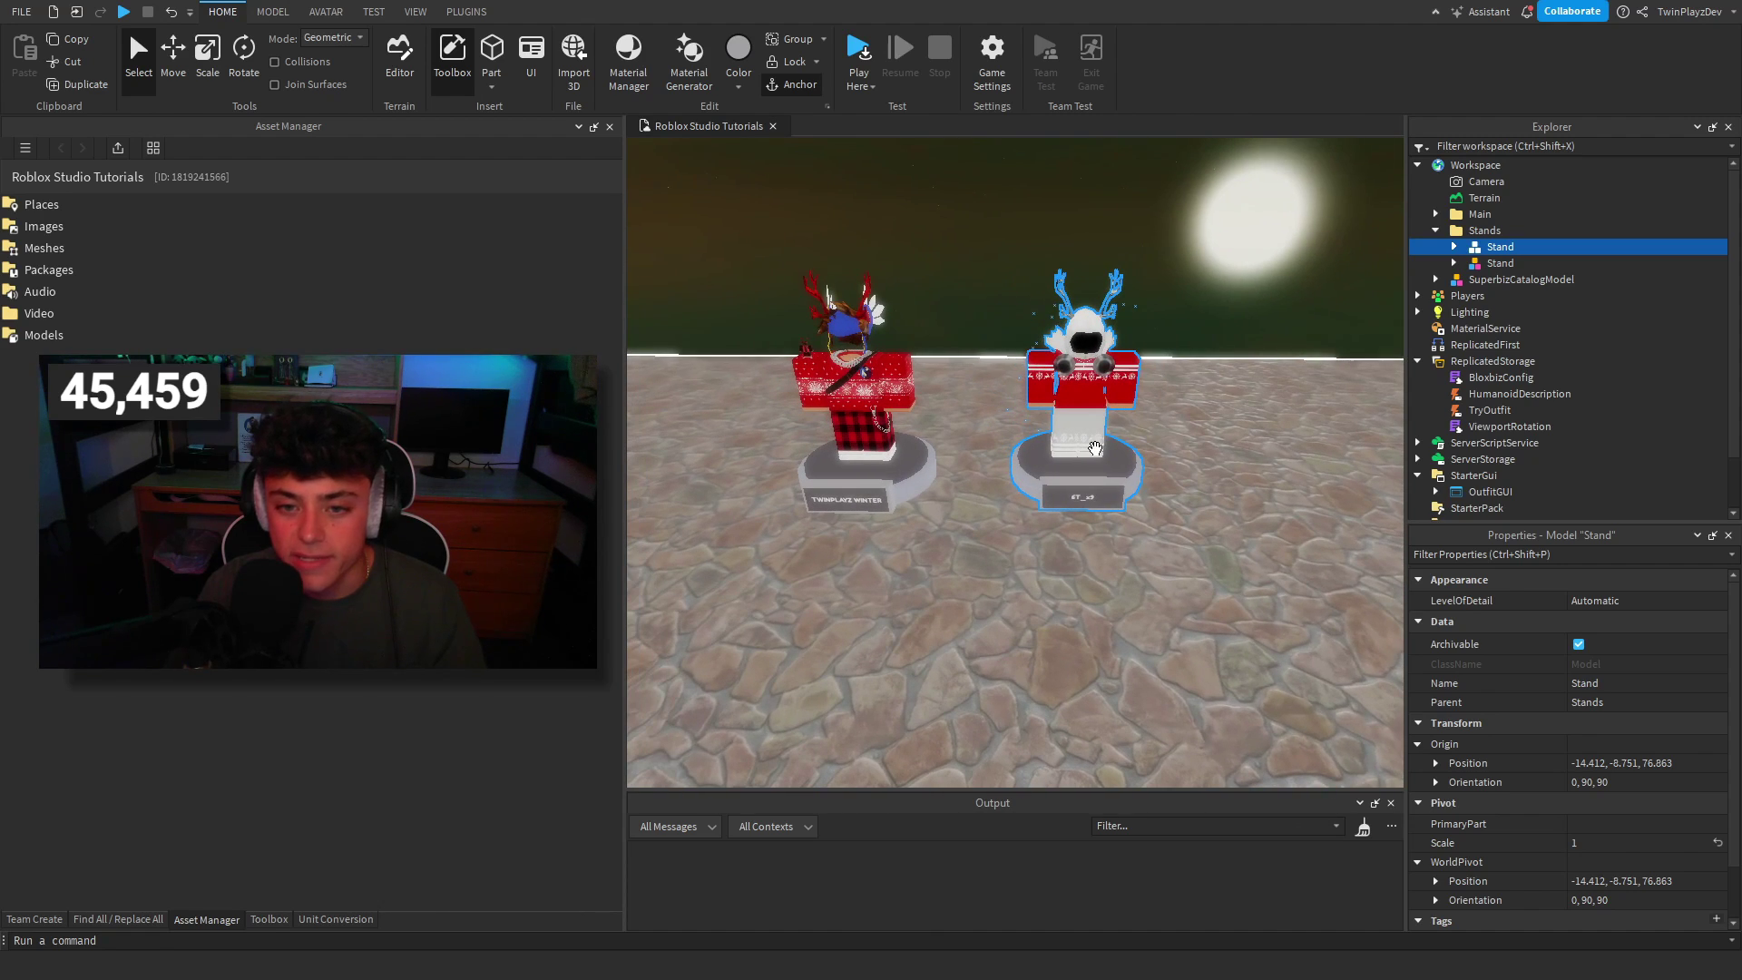
# Move the stand displaying the white-hooded avatar slightly closer to the TWINPLAYZ WINTER stand.
pyautogui.moveTo(1097, 483); pyautogui.dragTo(1033, 484)
pyautogui.moveTo(1184, 301); pyautogui.dragTo(1183, 301, button='right')
pyautogui.press('a')
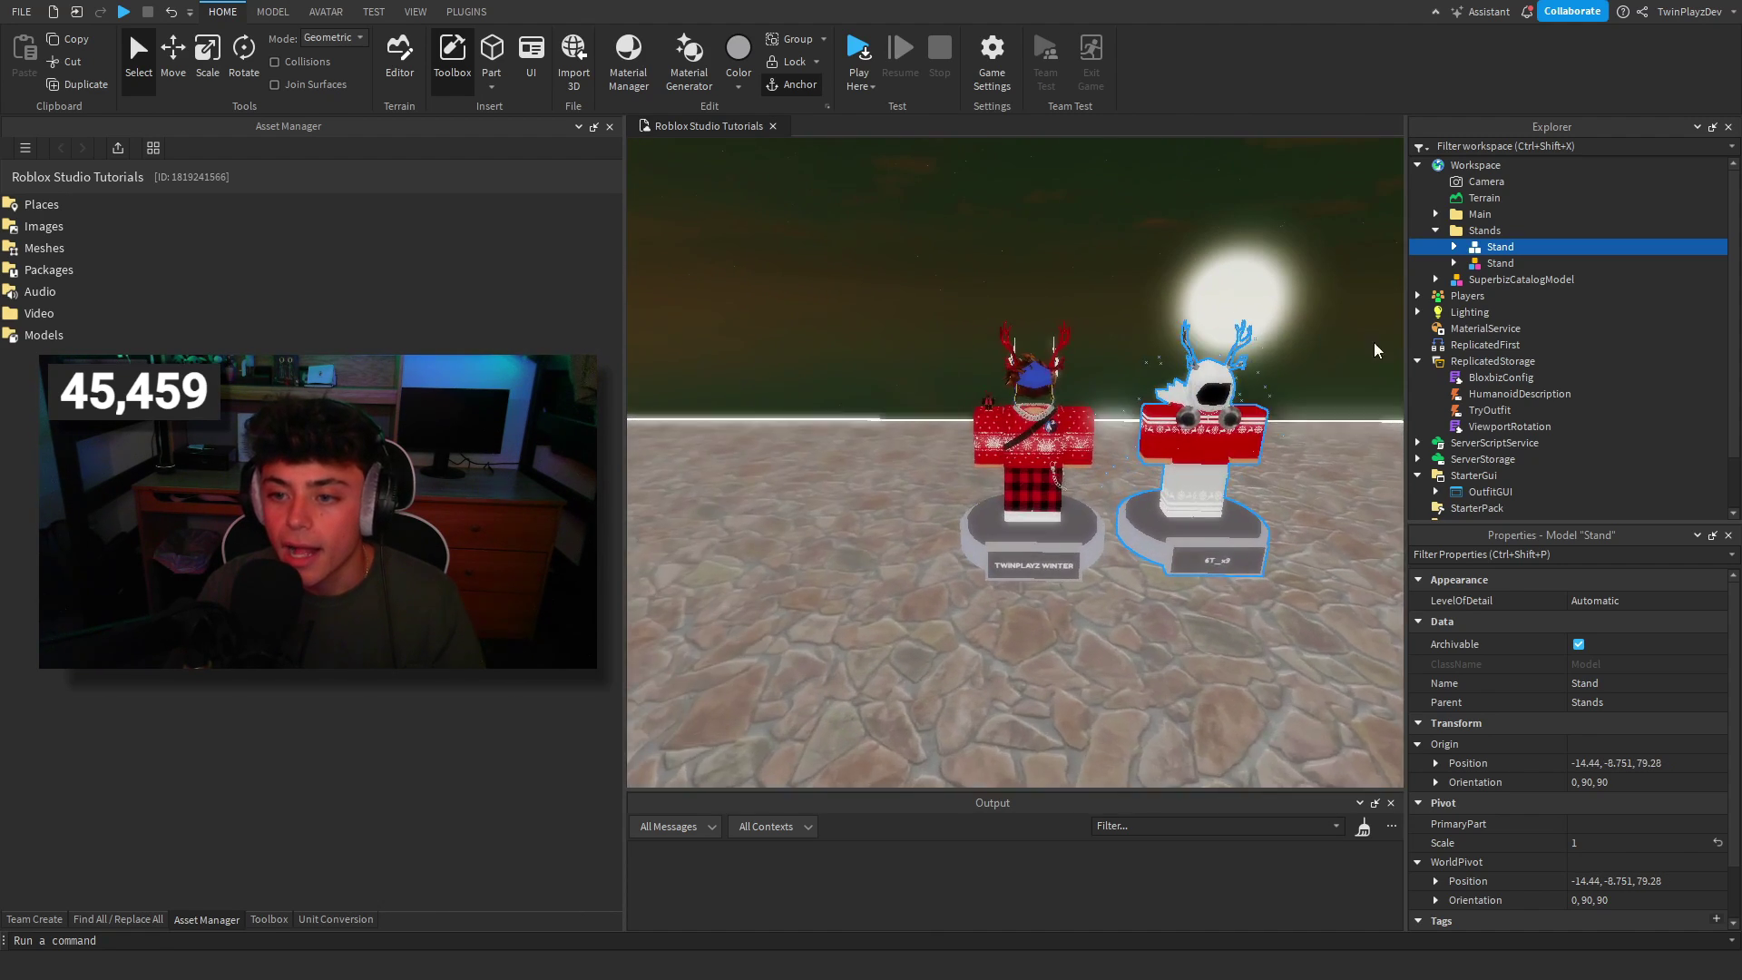
pyautogui.scroll(2, 1373, 342)
# Examine the HumanoidDescription and TryOutfit remote events in ReplicatedStorage.
pyautogui.click(1477, 392)
pyautogui.click(1484, 410)
pyautogui.click(1486, 395)
pyautogui.click(1485, 409)
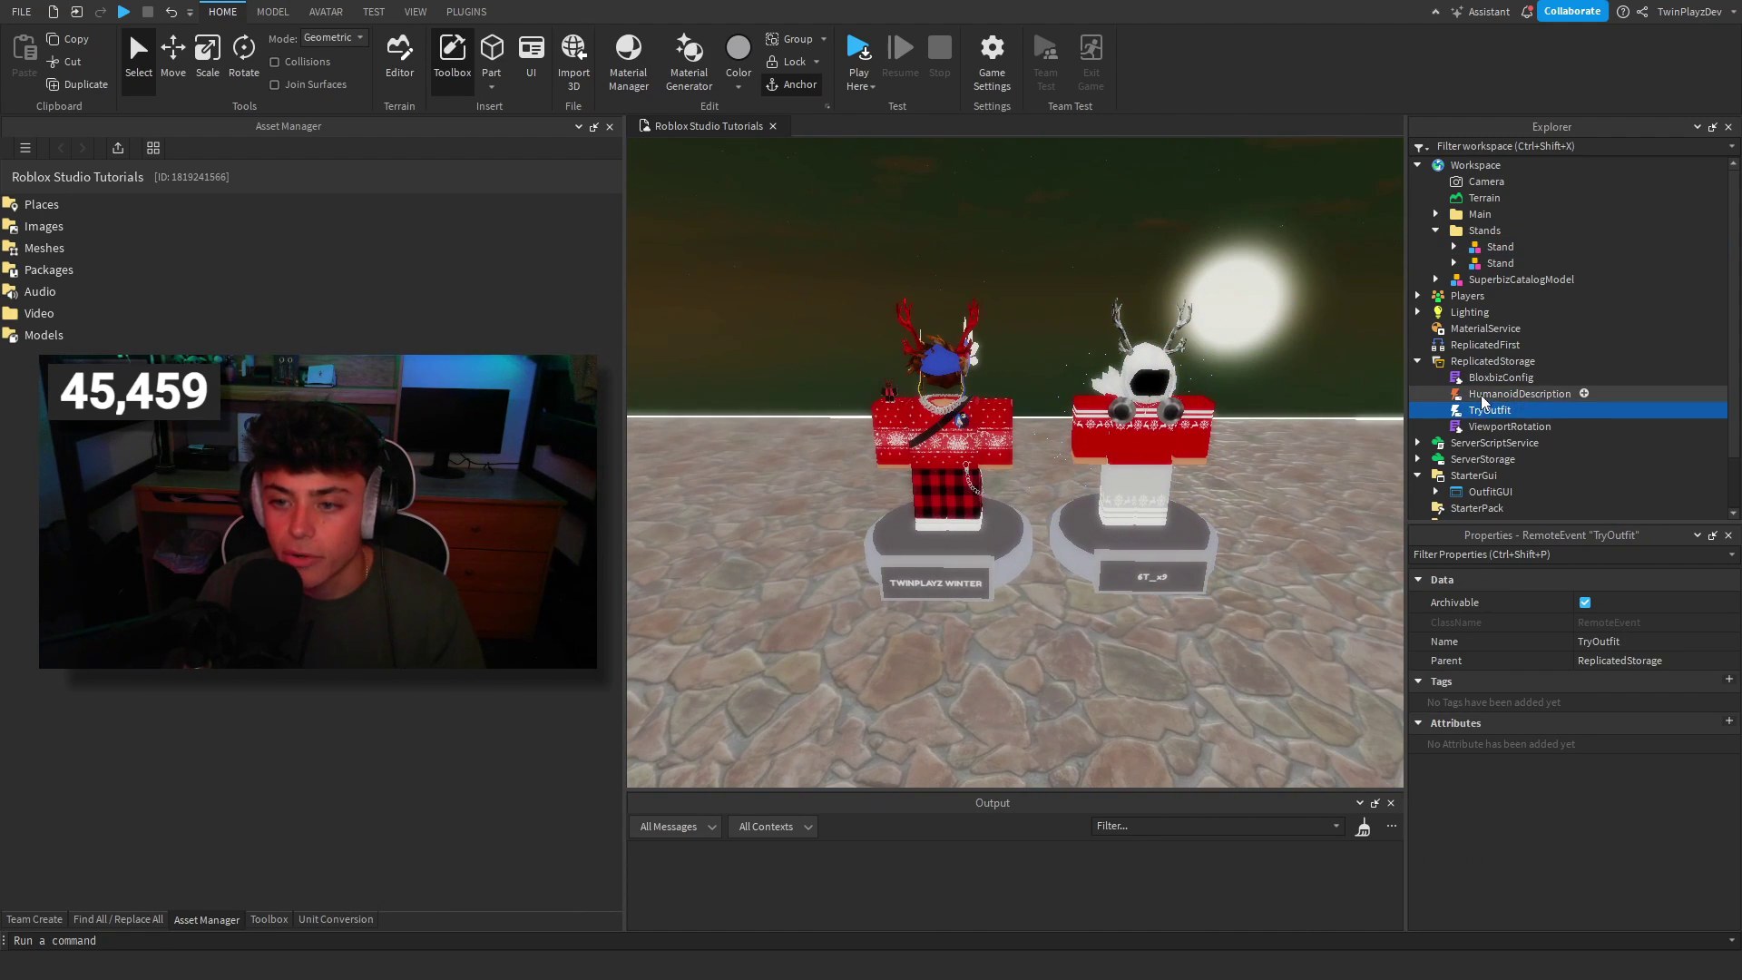
pyautogui.click(1481, 396)
pyautogui.click(1480, 406)
pyautogui.click(1488, 394)
pyautogui.scroll(-2, 1492, 381)
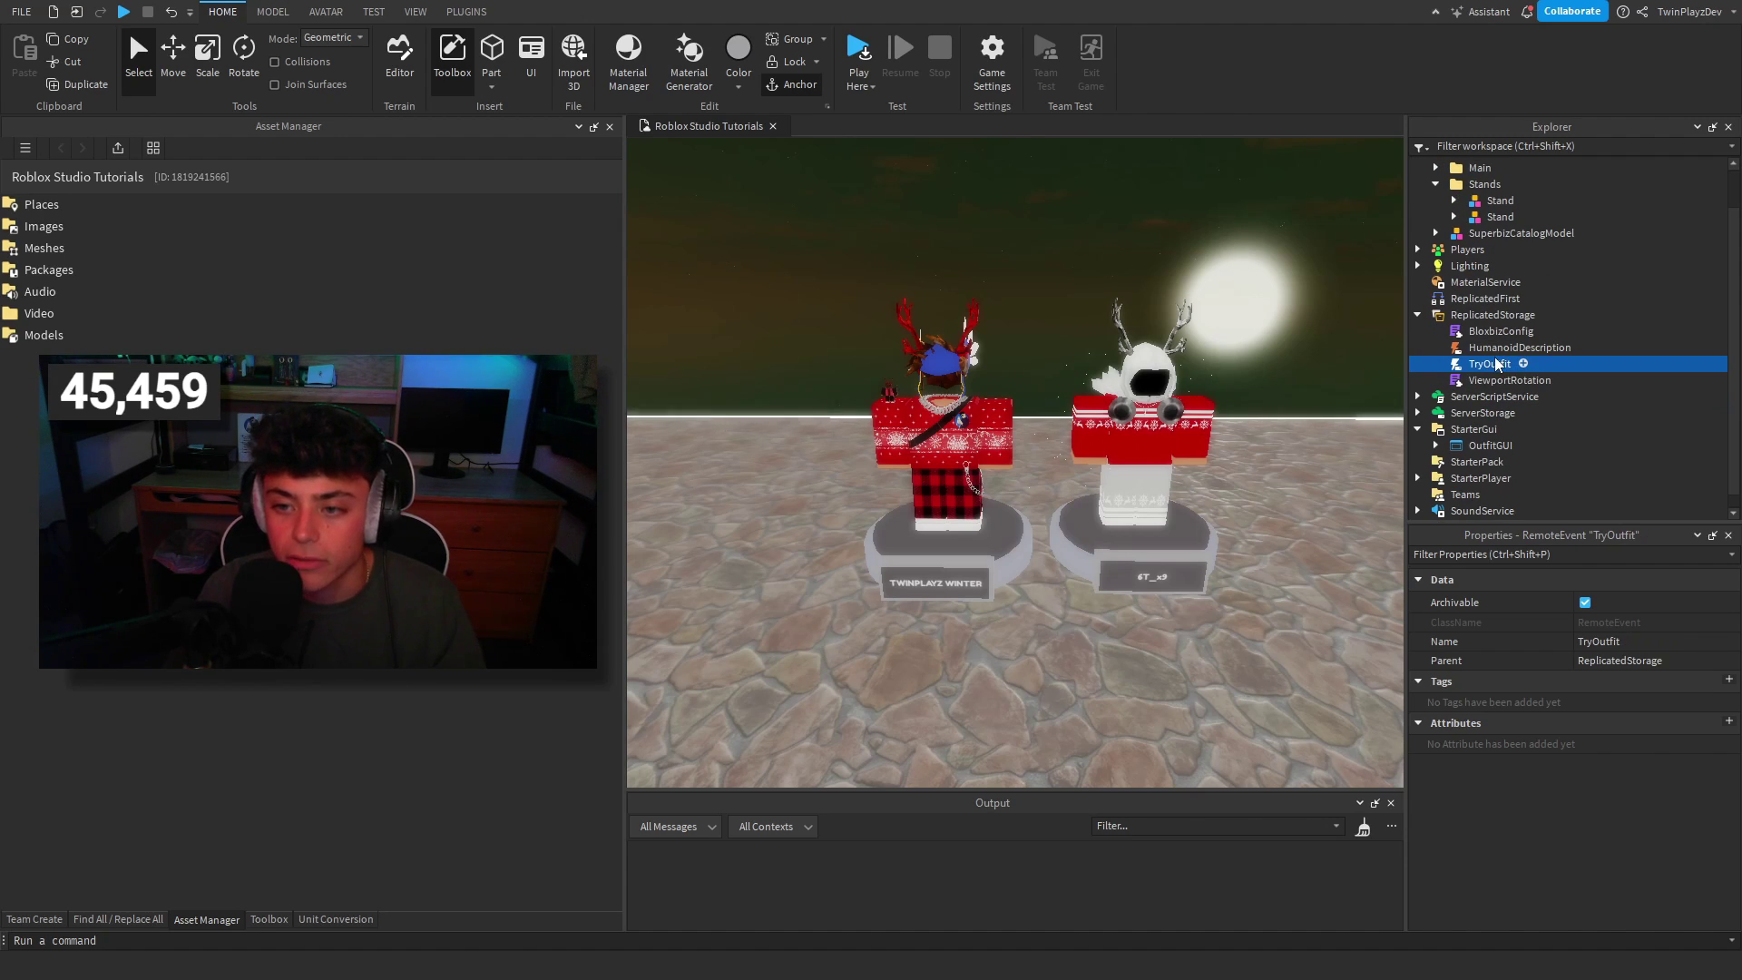
pyautogui.click(1495, 399)
# Open the ViewportRotation module script in ReplicatedStorage, read through its code and close it.
pyautogui.doubleClick(1508, 380)
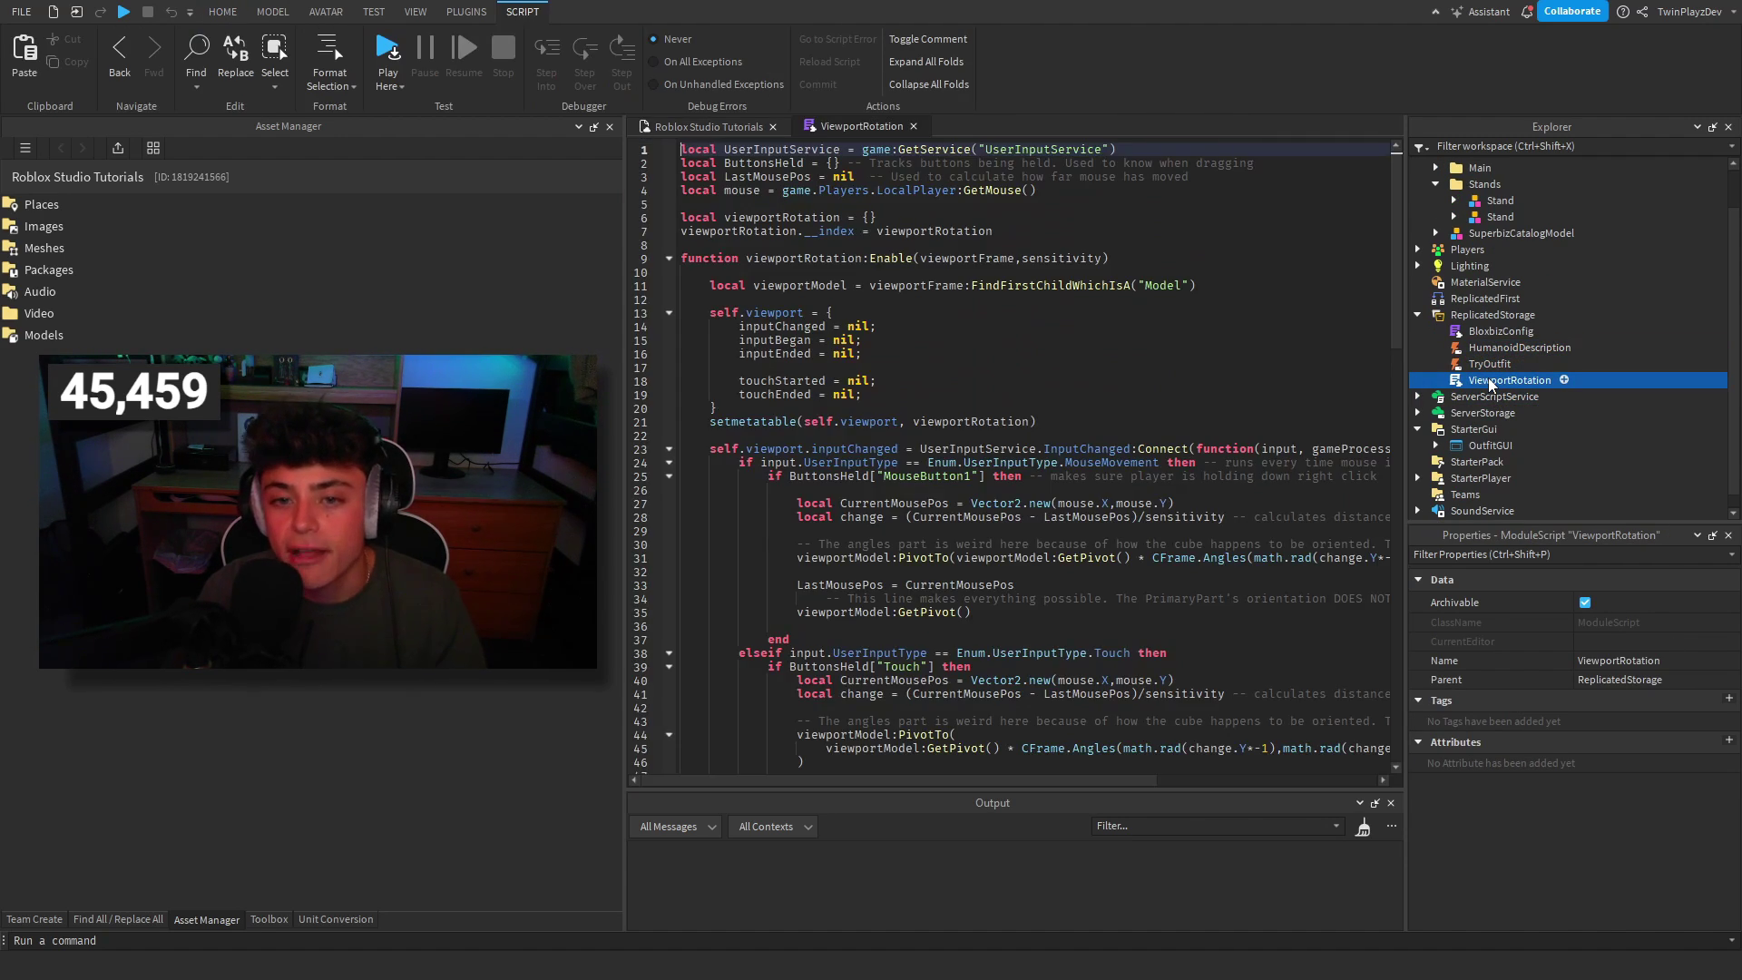
pyautogui.scroll(-15, 944, 475)
pyautogui.scroll(14, 943, 475)
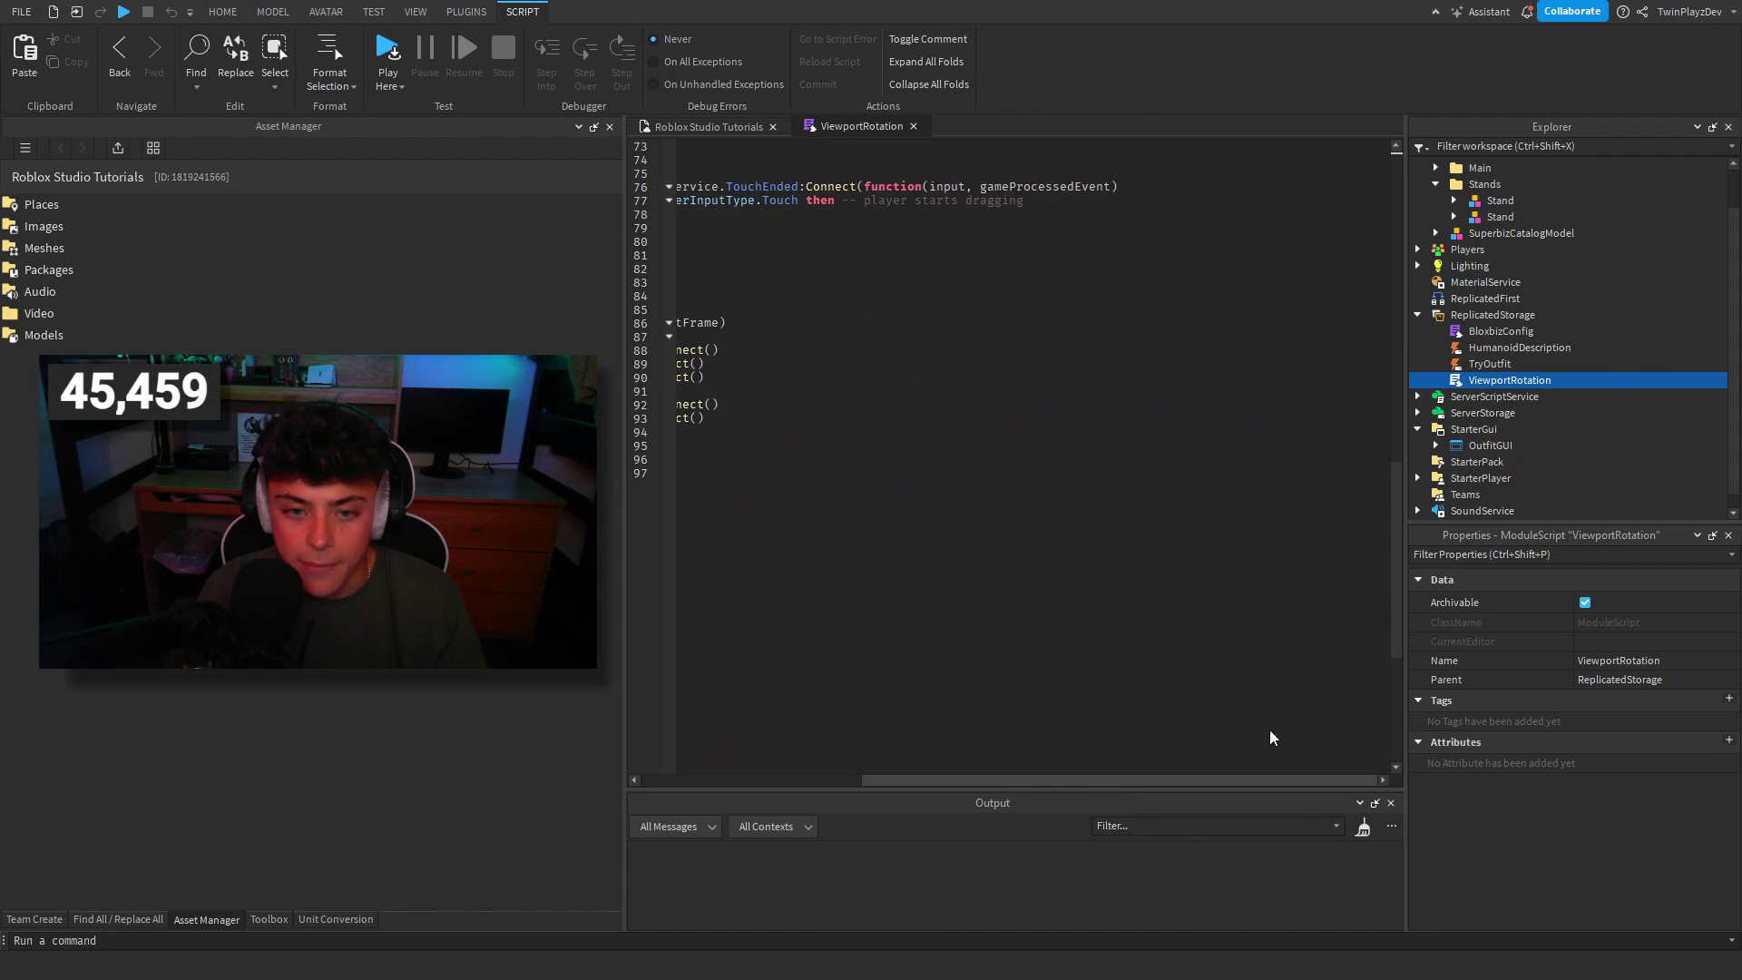
pyautogui.scroll(7, 934, 450)
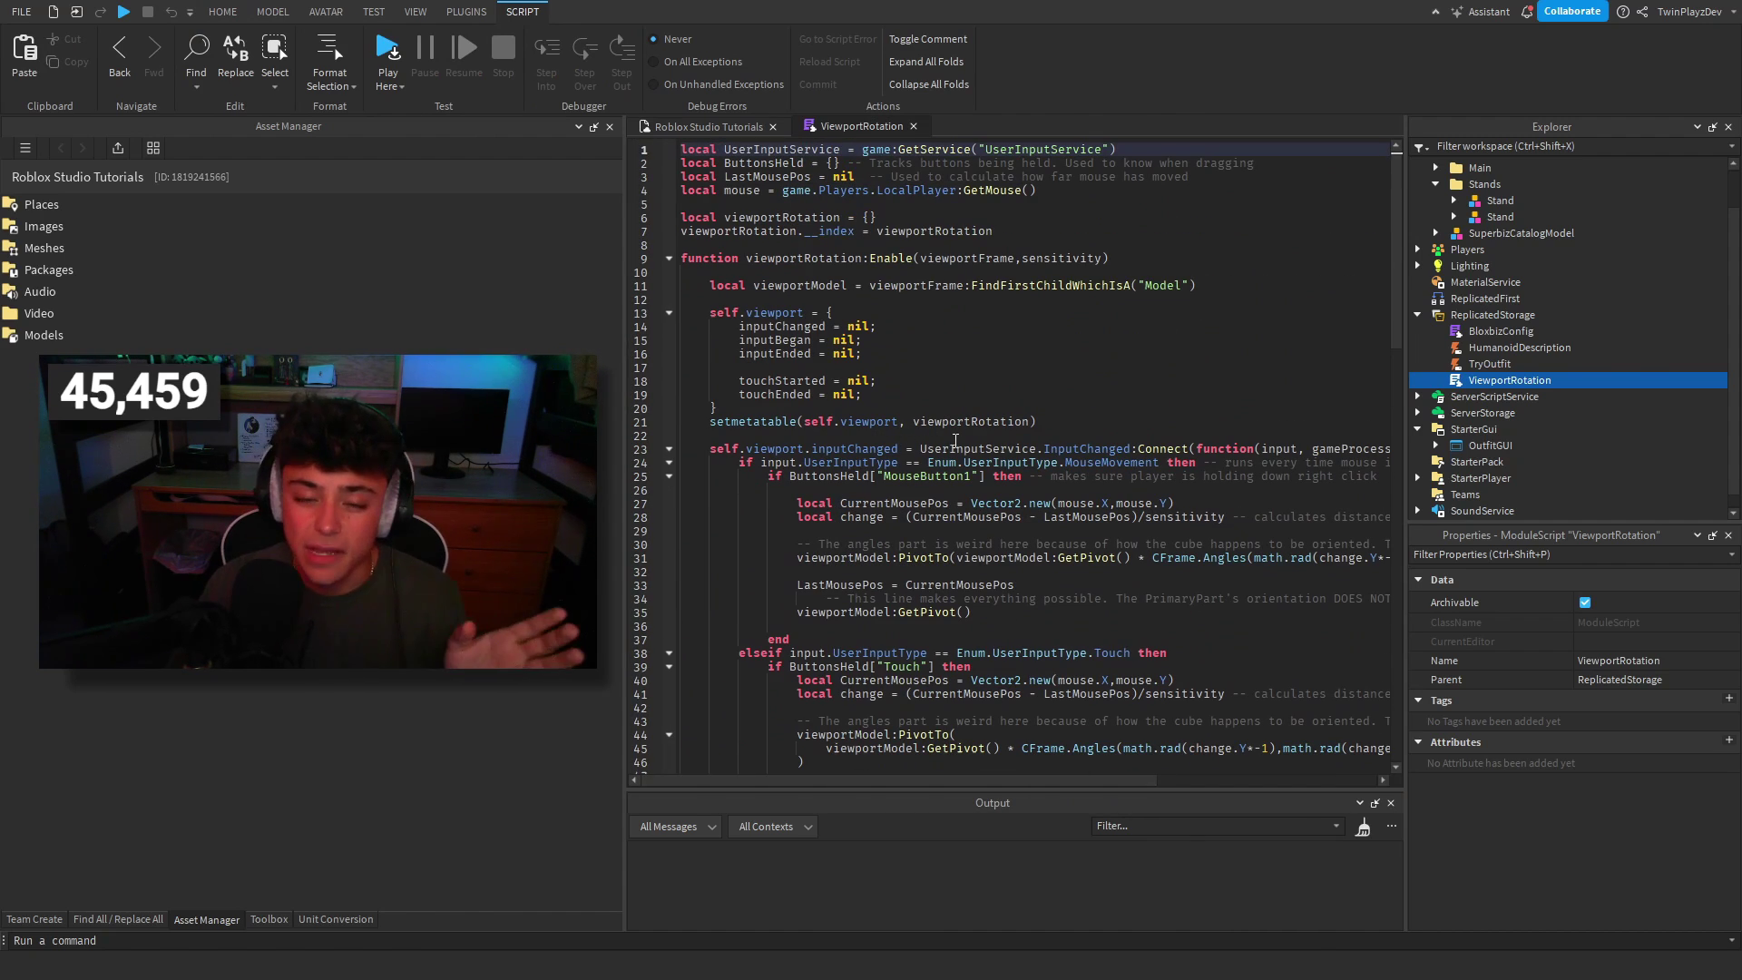
pyautogui.click(915, 126)
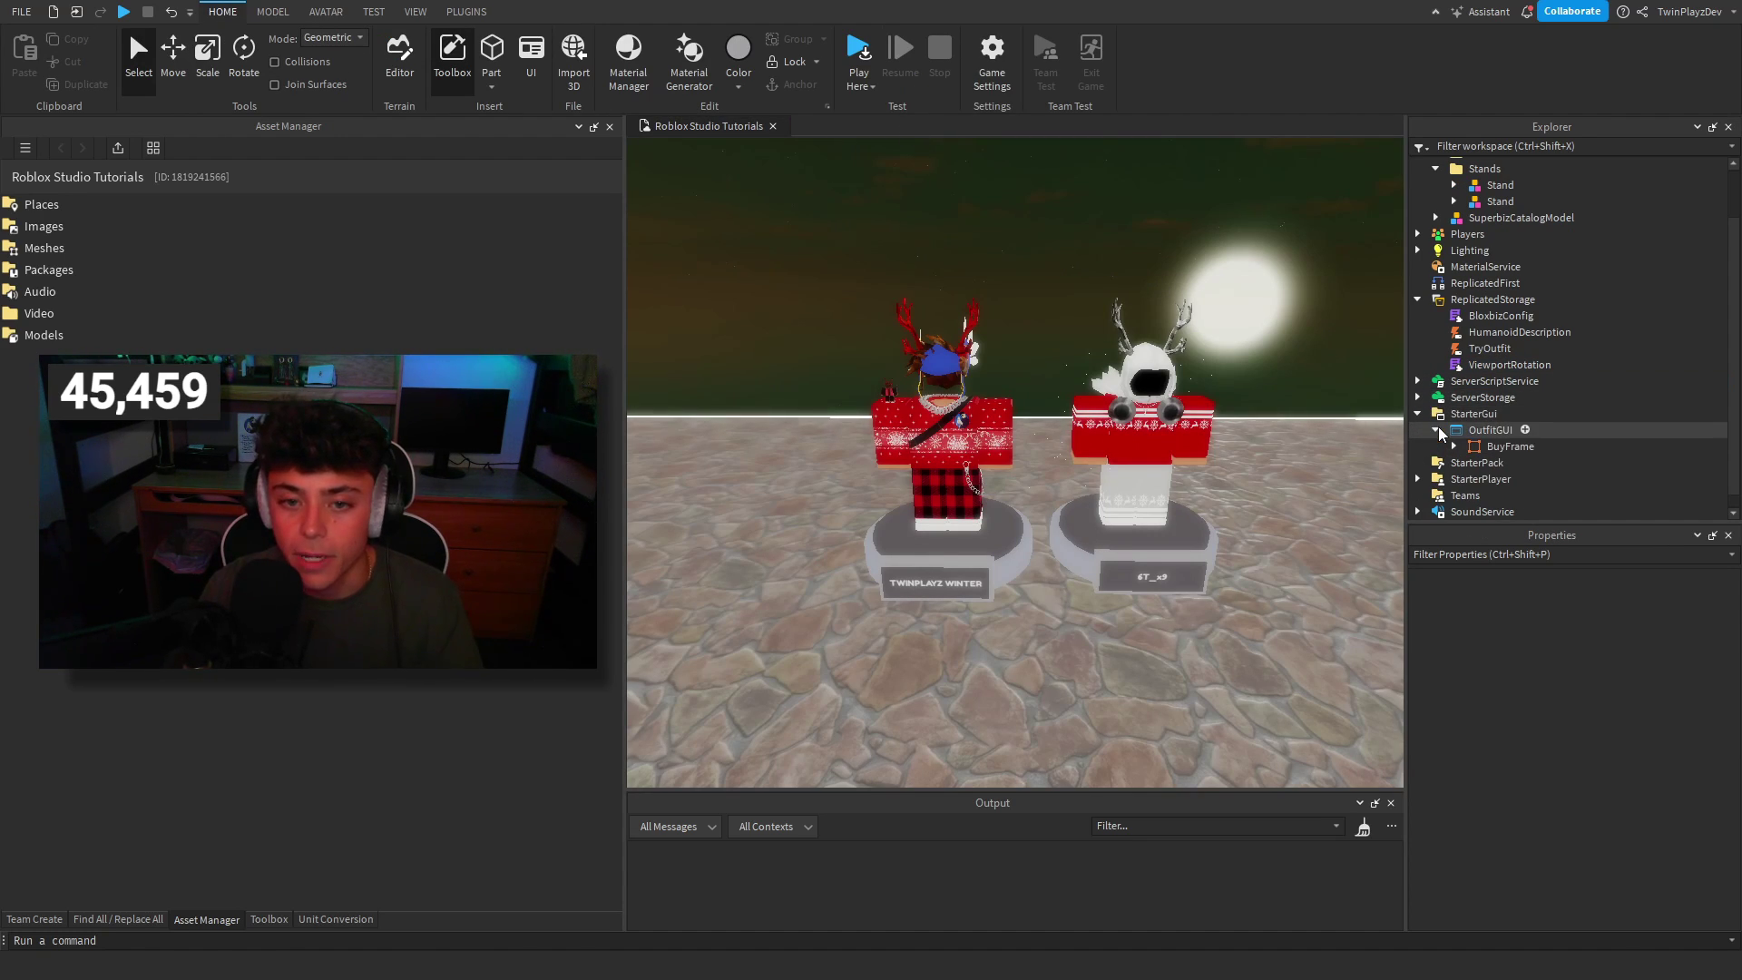
# Make the BuyFrame inside StarterGui's OutfitGUI visible to show the outfit purchase window.
pyautogui.scroll(-1, 1439, 426)
pyautogui.click(1483, 431)
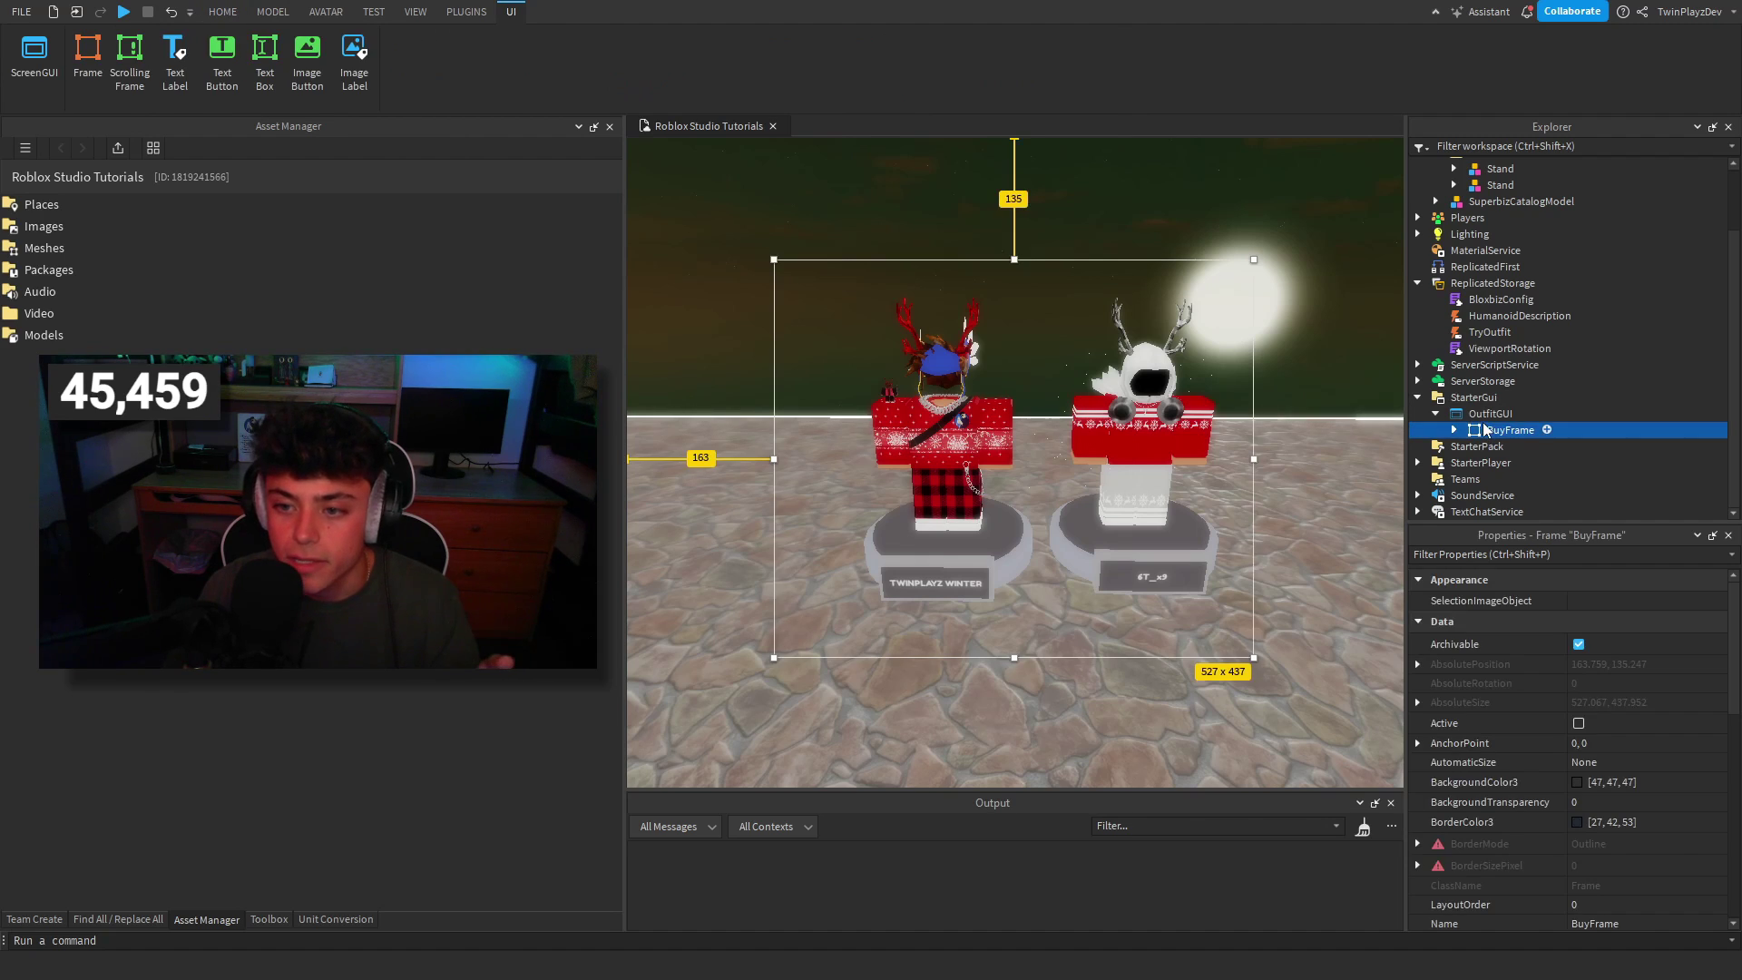
pyautogui.click(1481, 416)
pyautogui.moveTo(1264, 332); pyautogui.dragTo(1374, 531, button='right')
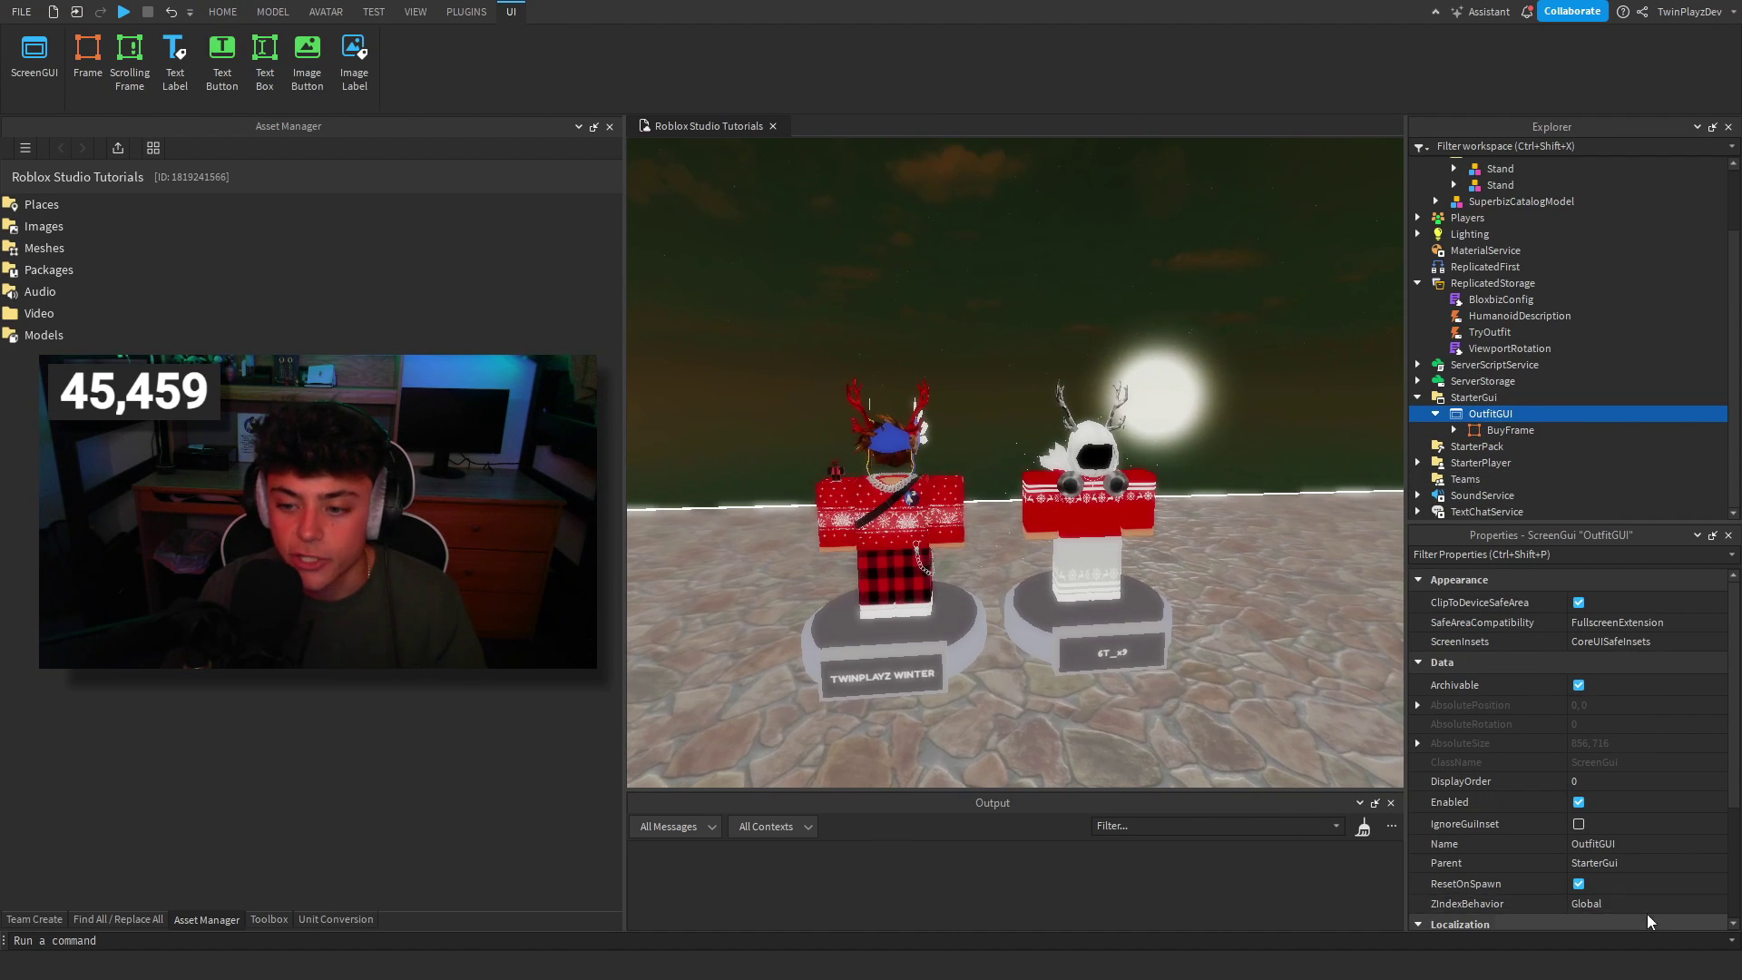
pyautogui.click(1494, 433)
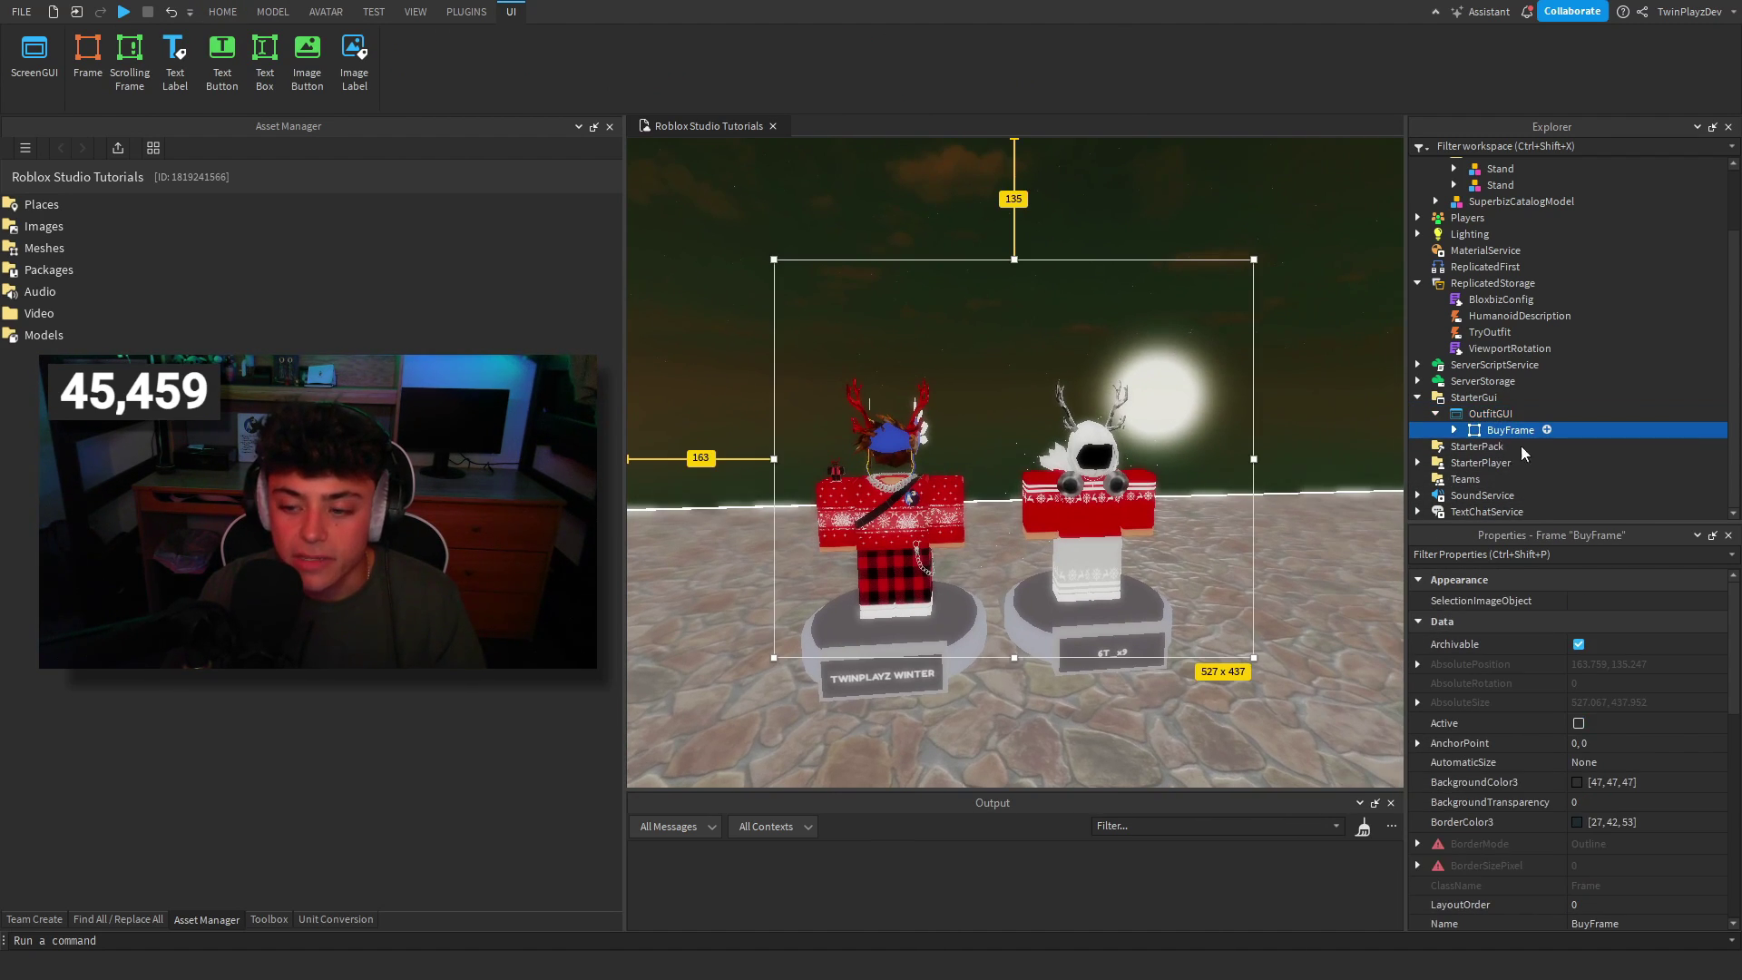
pyautogui.scroll(-5, 1580, 813)
pyautogui.click(1578, 819)
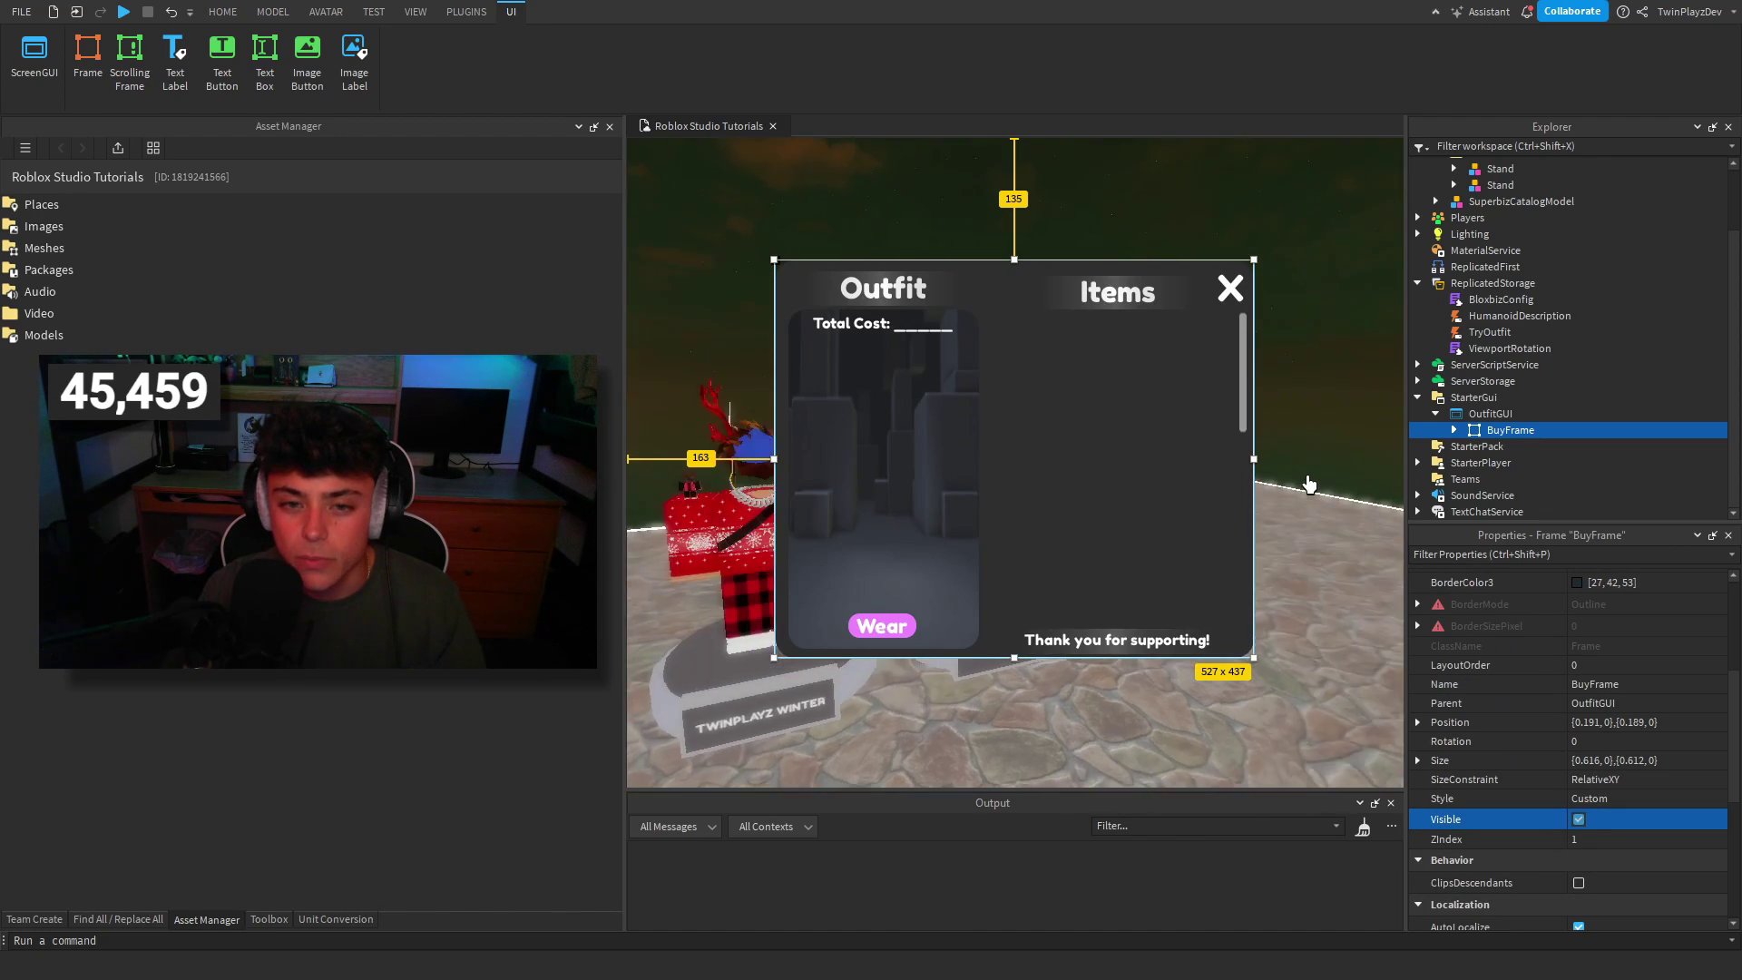
pyautogui.moveTo(1308, 485); pyautogui.dragTo(786, 358, button='right')
pyautogui.click(1295, 338)
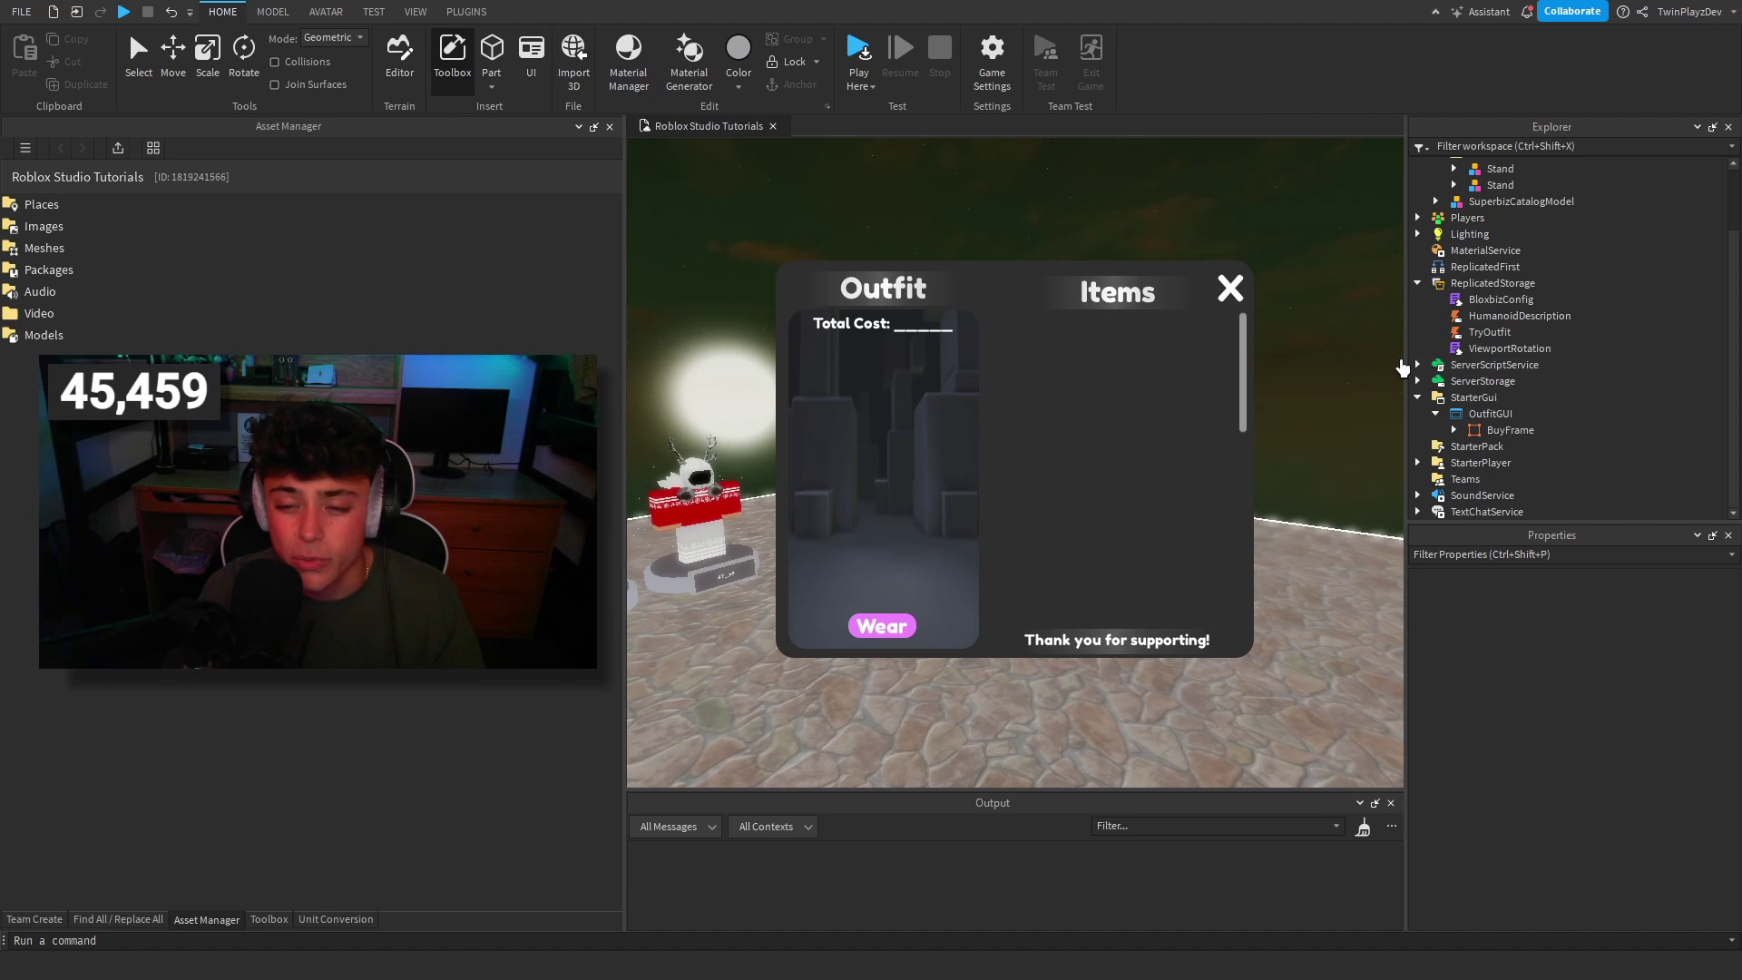
# Widen the viewport area and expand the BuyFrame to list its child objects.
pyautogui.moveTo(1407, 358); pyautogui.dragTo(1544, 376)
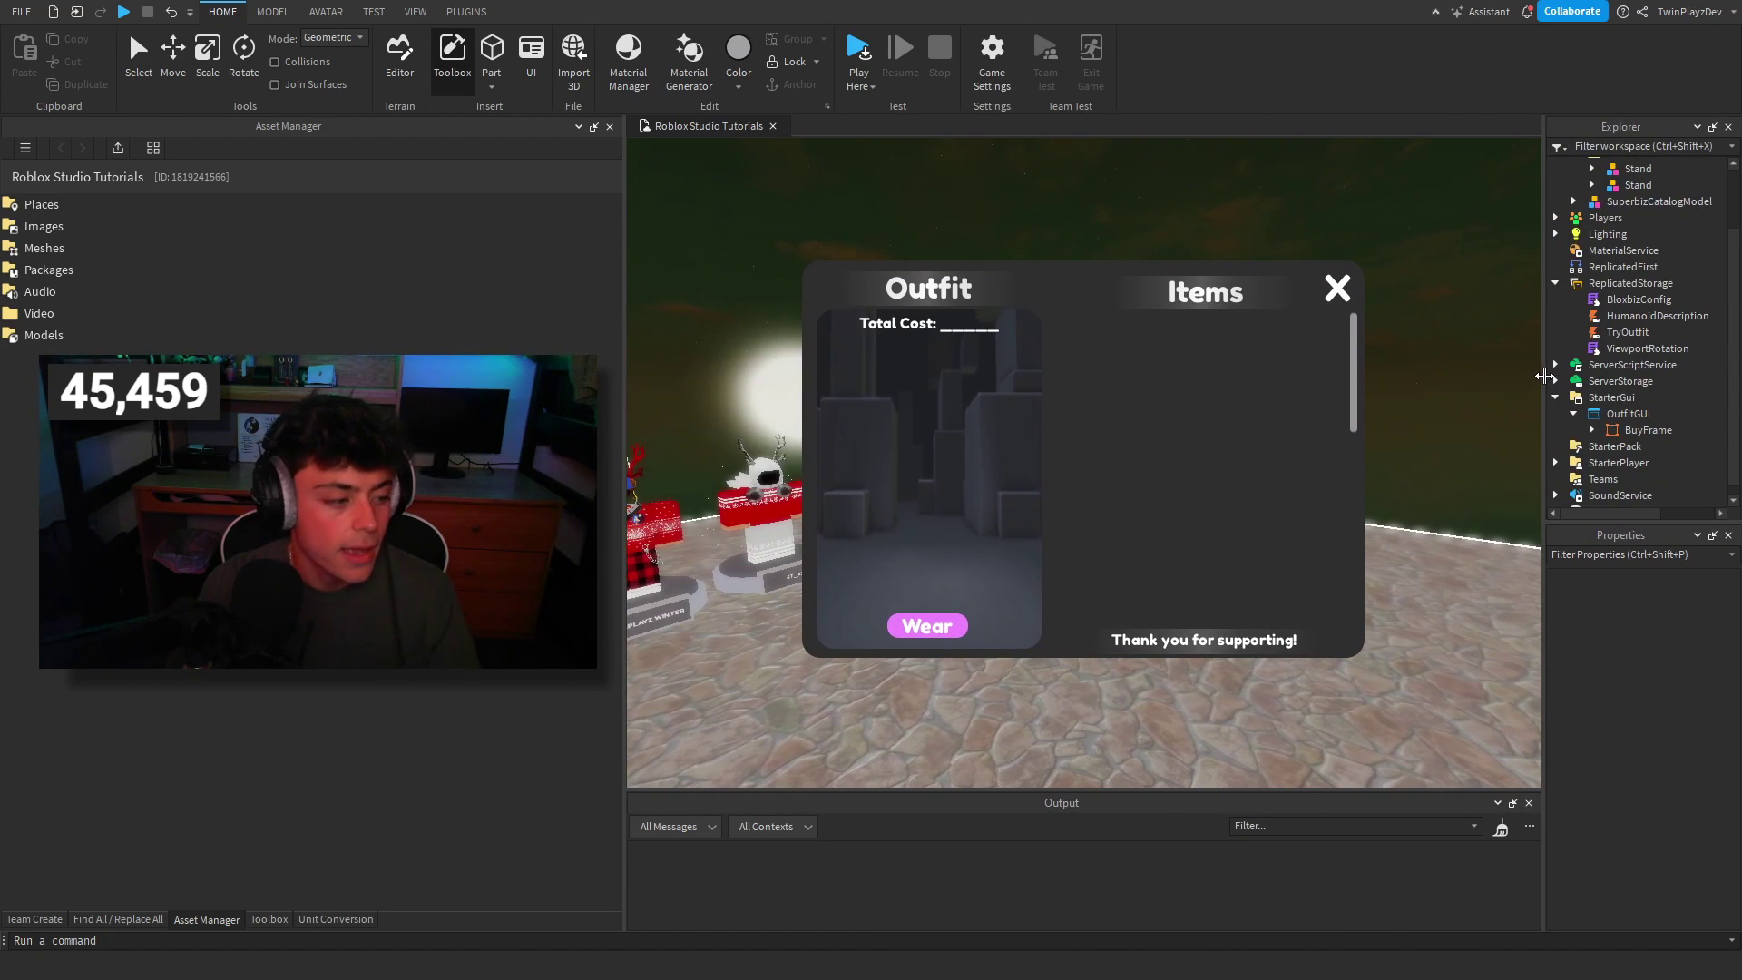
pyautogui.click(1592, 430)
pyautogui.scroll(-2, 1615, 390)
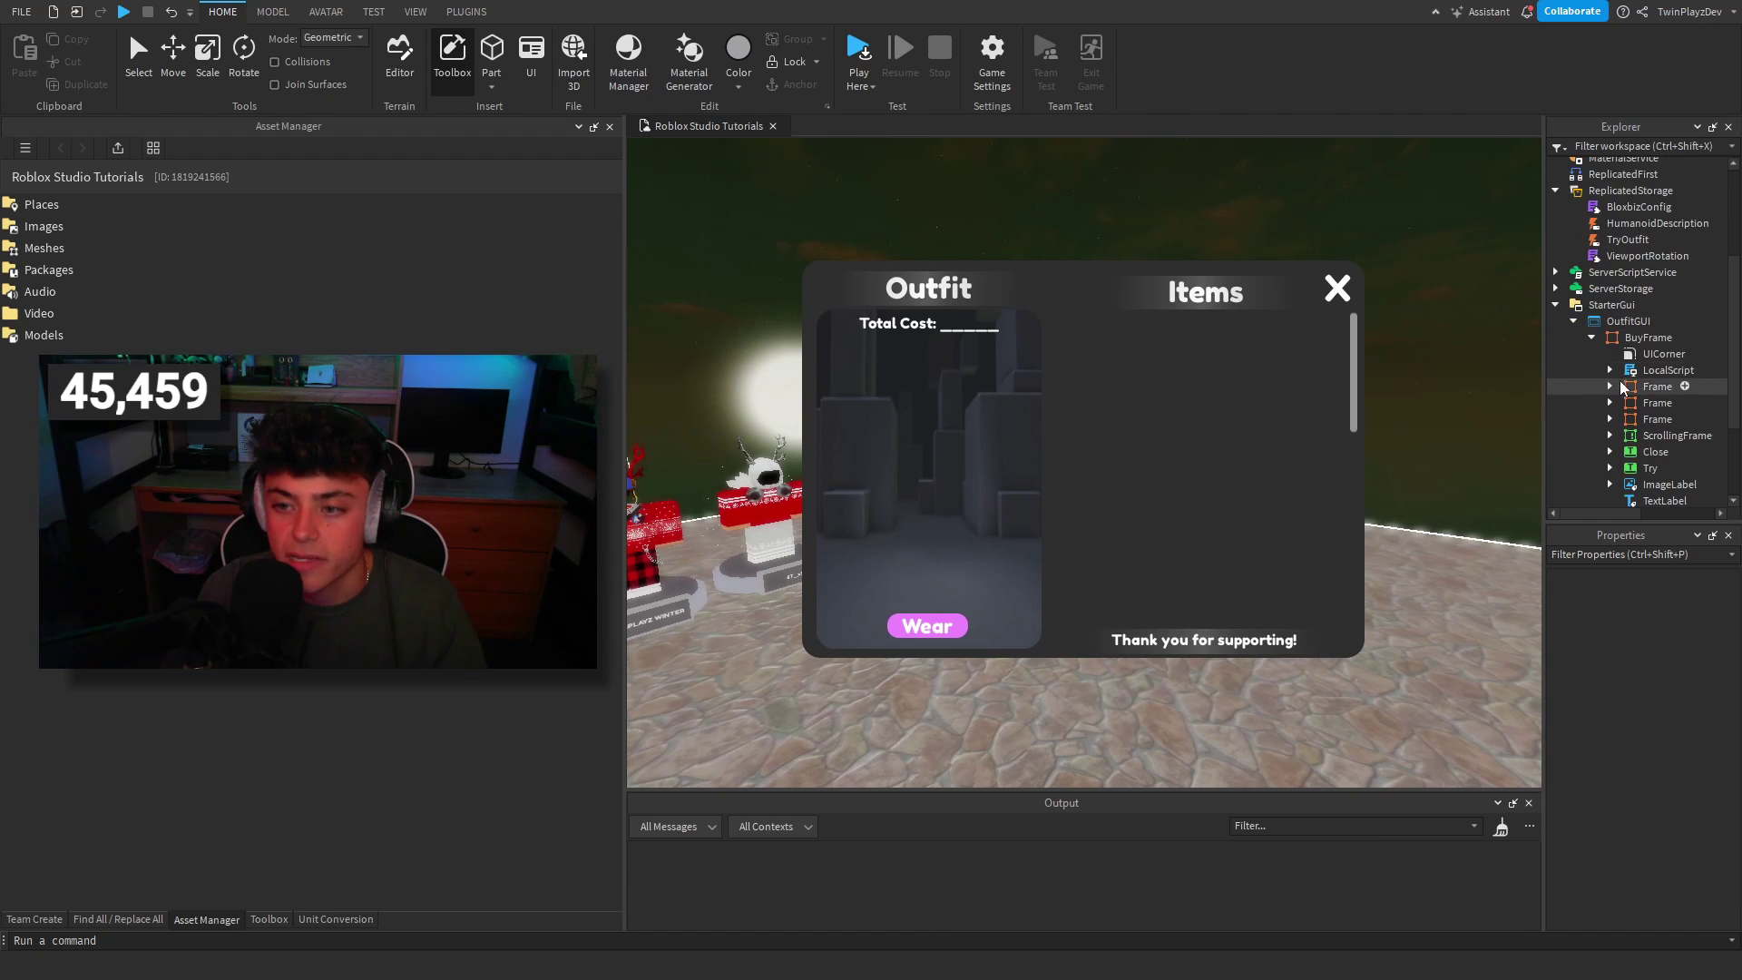
# Try purple, magenta and slate-blue background colours on the BuyFrame and cancel the colour change.
pyautogui.click(1637, 337)
pyautogui.click(1649, 783)
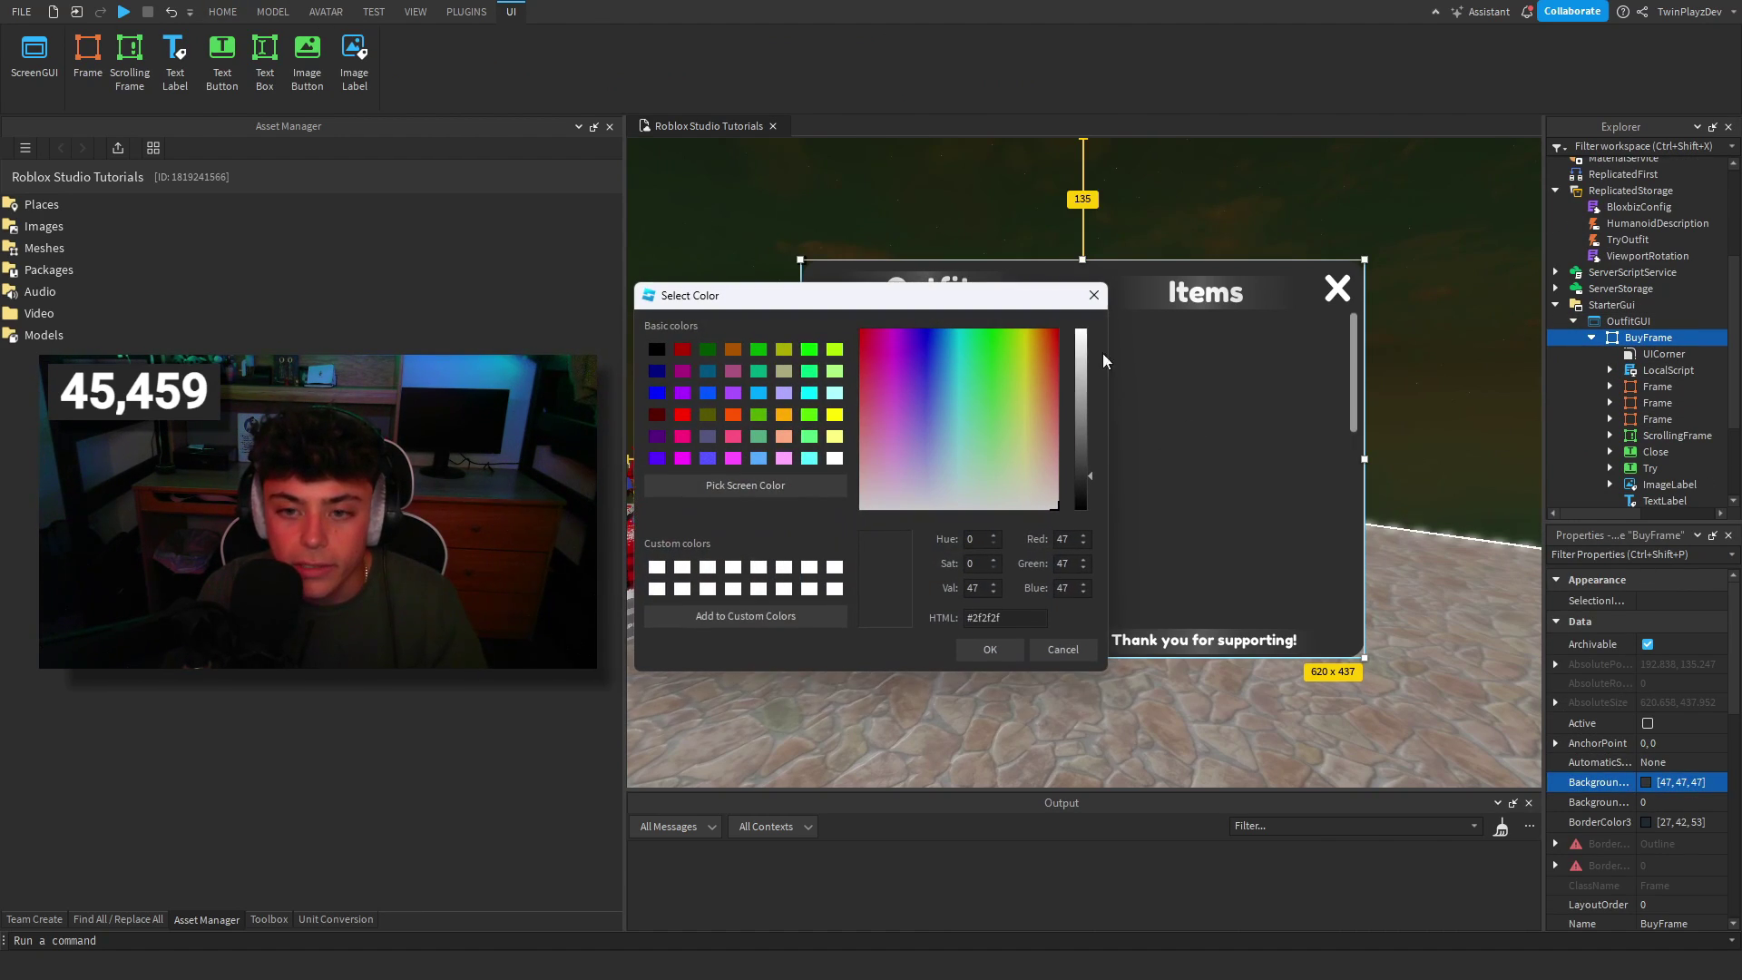
pyautogui.moveTo(1087, 352); pyautogui.dragTo(1088, 454)
pyautogui.moveTo(922, 407); pyautogui.dragTo(913, 405)
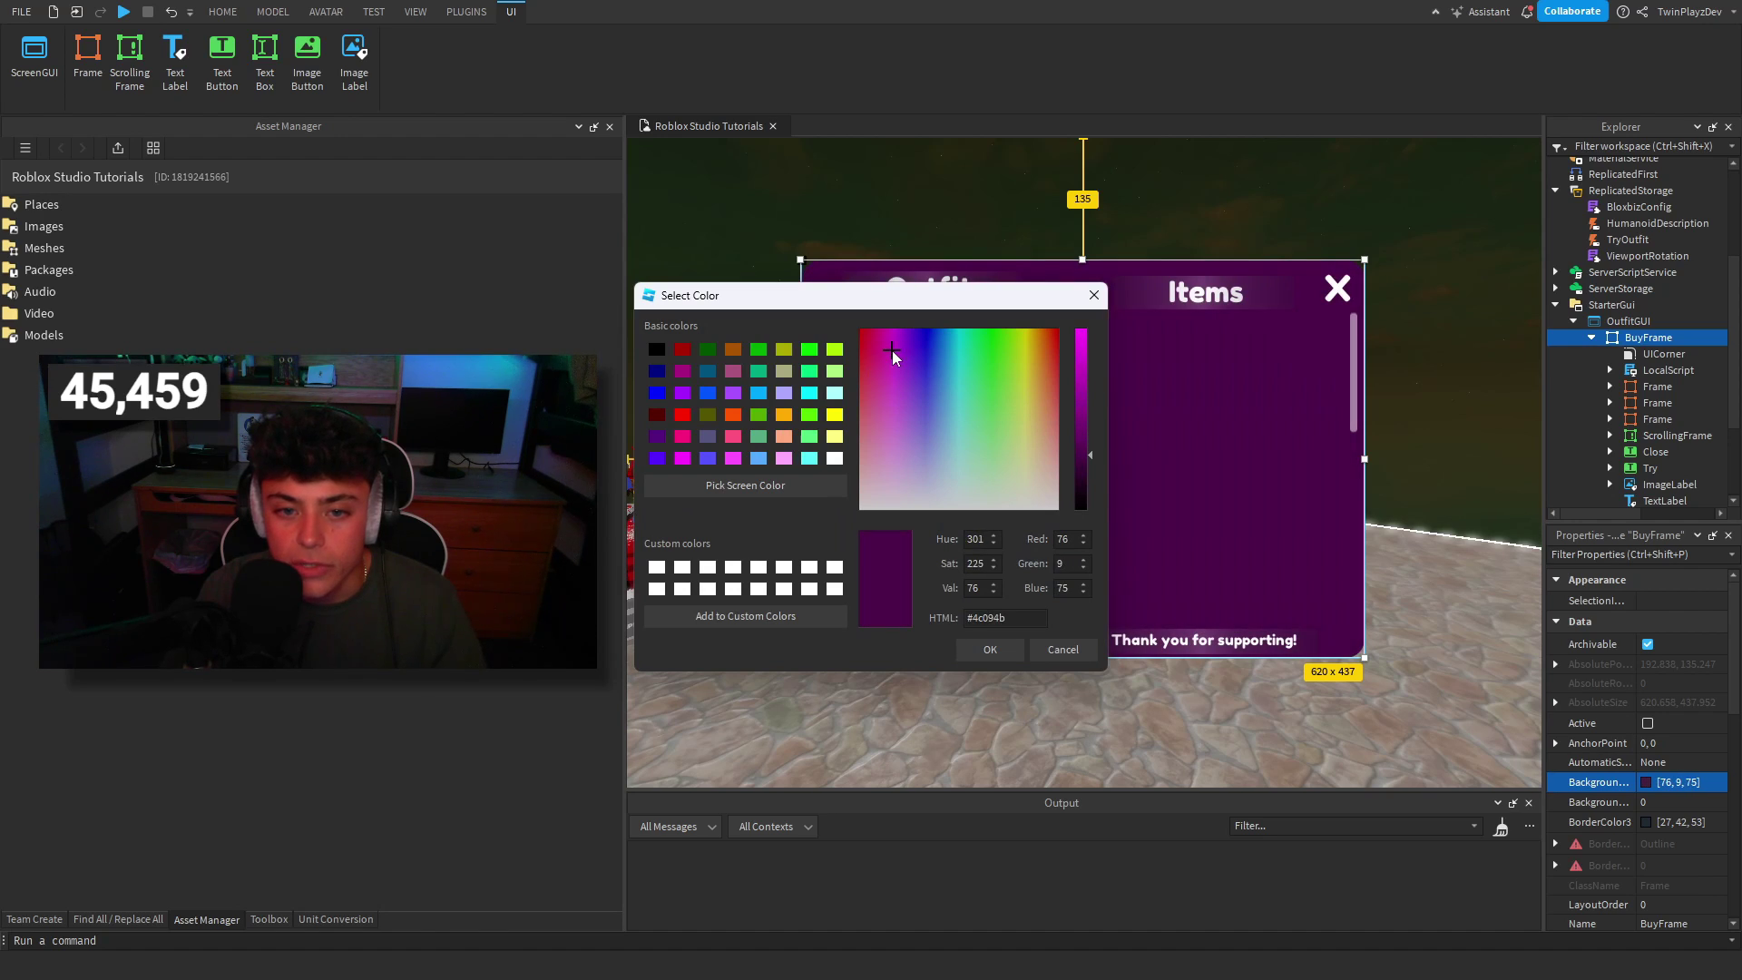
pyautogui.click(1081, 331)
pyautogui.moveTo(1020, 303); pyautogui.dragTo(642, 343)
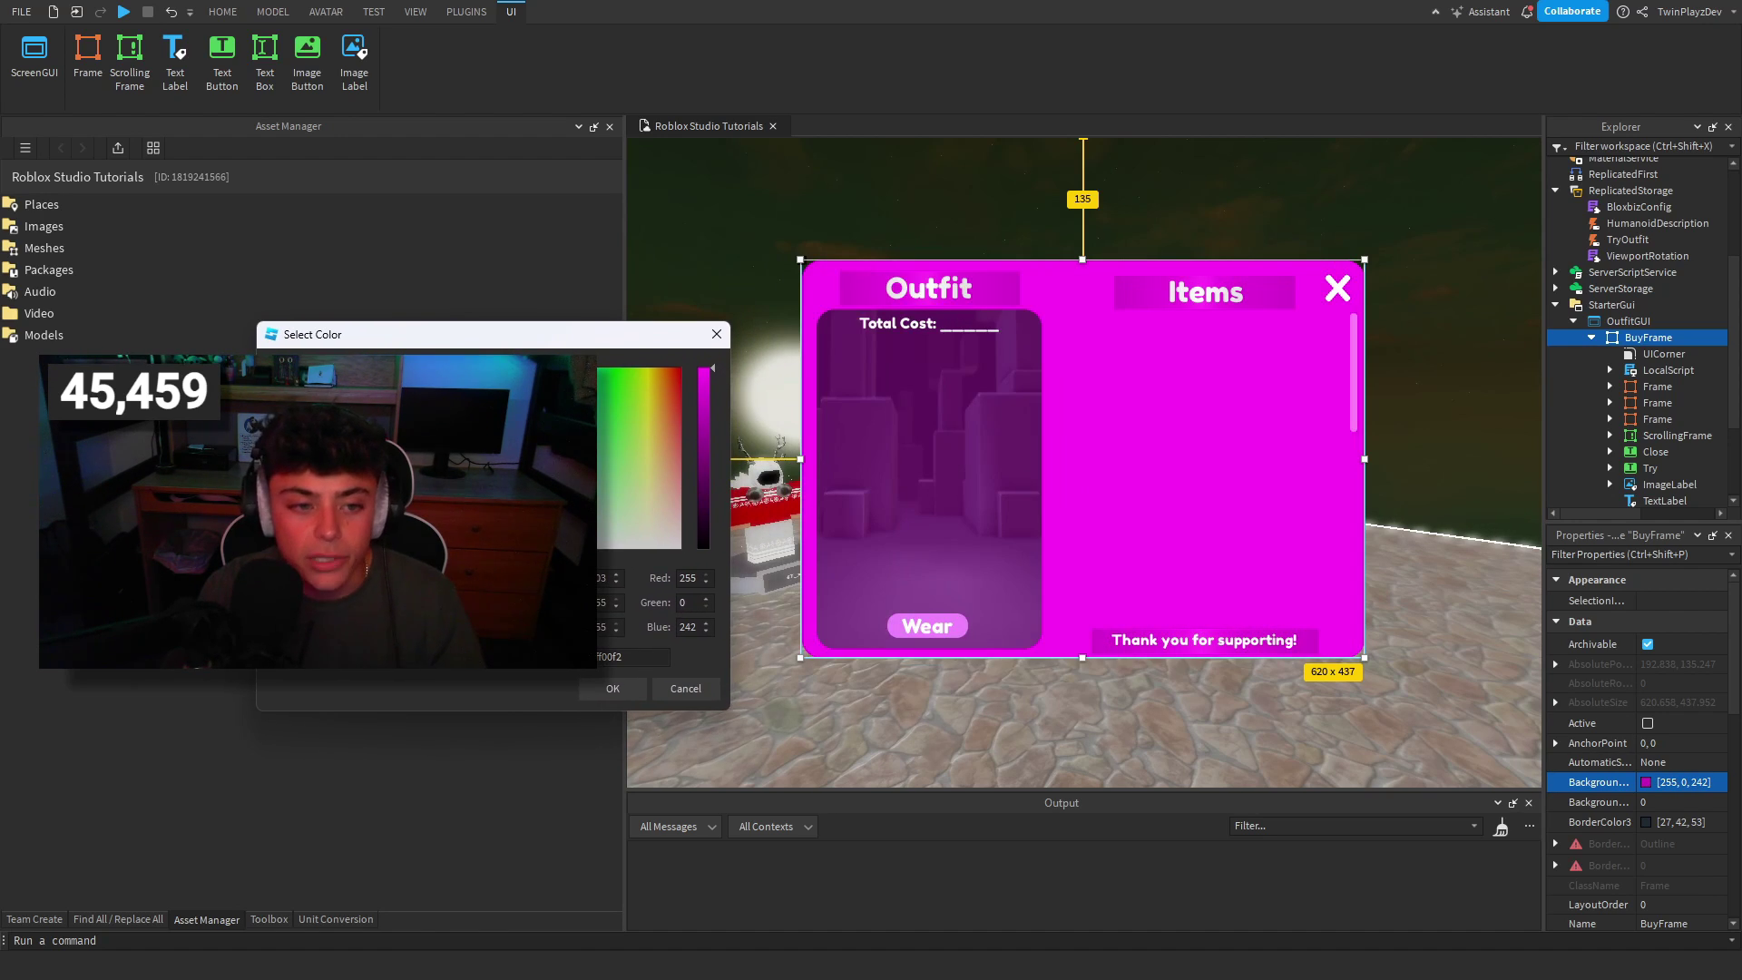
pyautogui.click(331, 434)
pyautogui.click(331, 476)
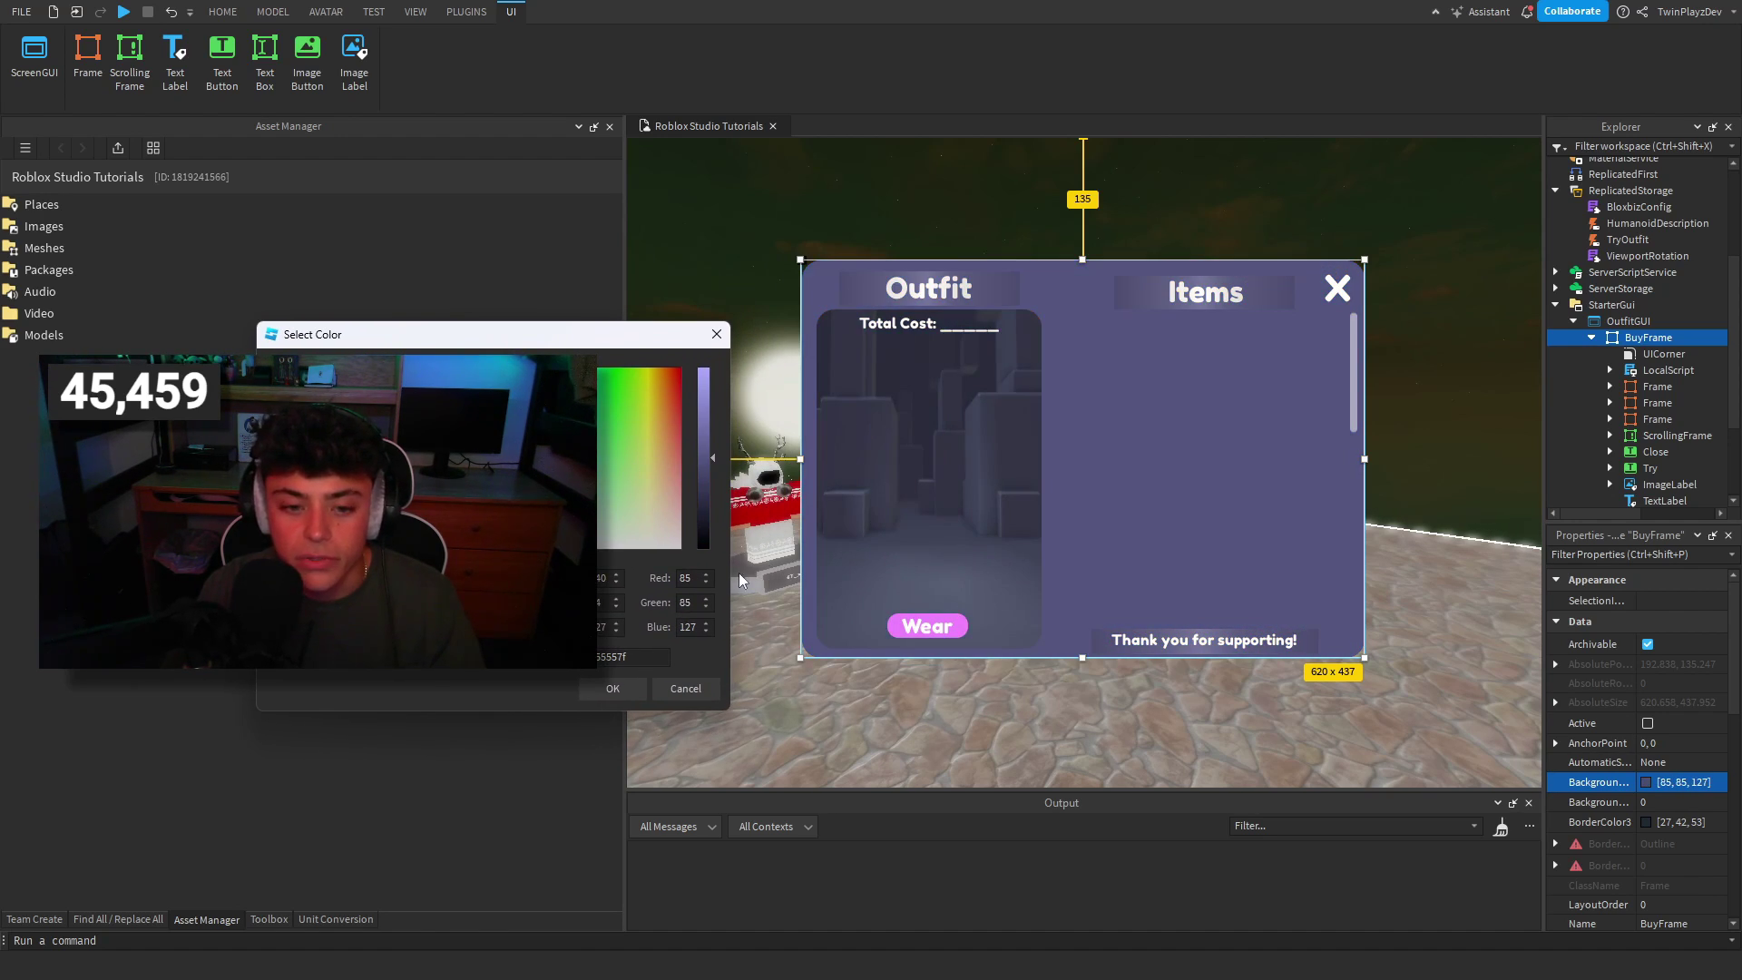
pyautogui.click(686, 689)
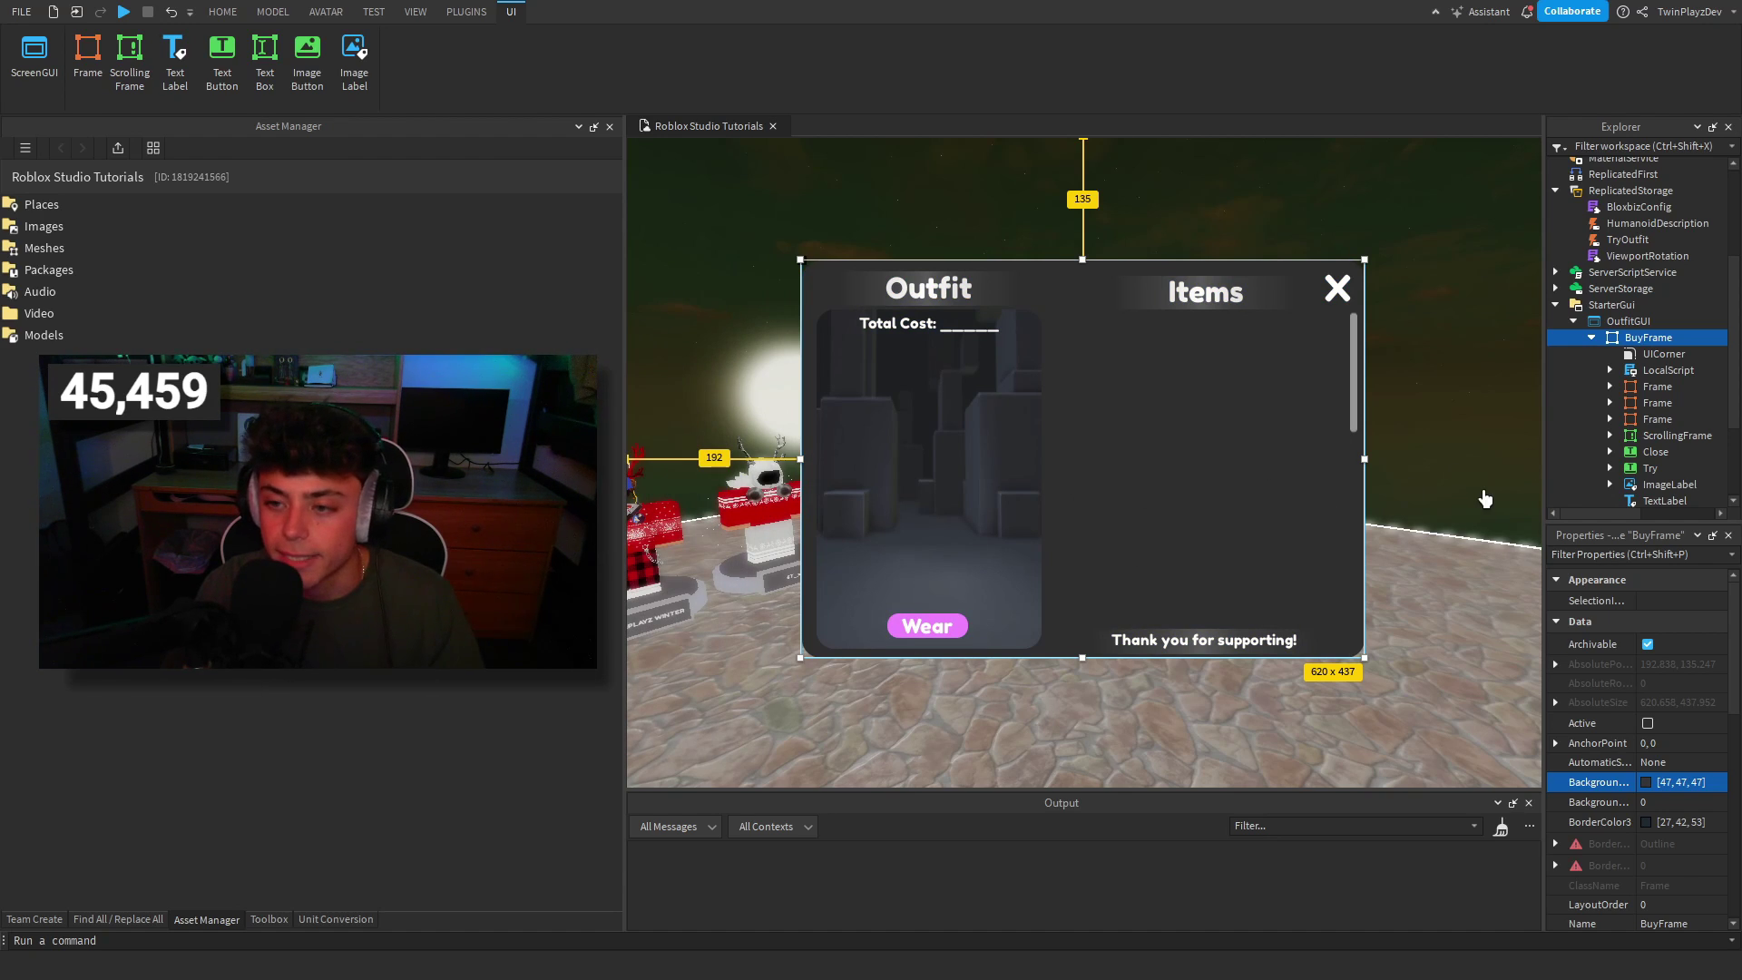
# Widen the Explorer somewhat and examine which parts of the window the BuyFrame's frames and text labels form.
pyautogui.moveTo(1542, 472); pyautogui.dragTo(1459, 471)
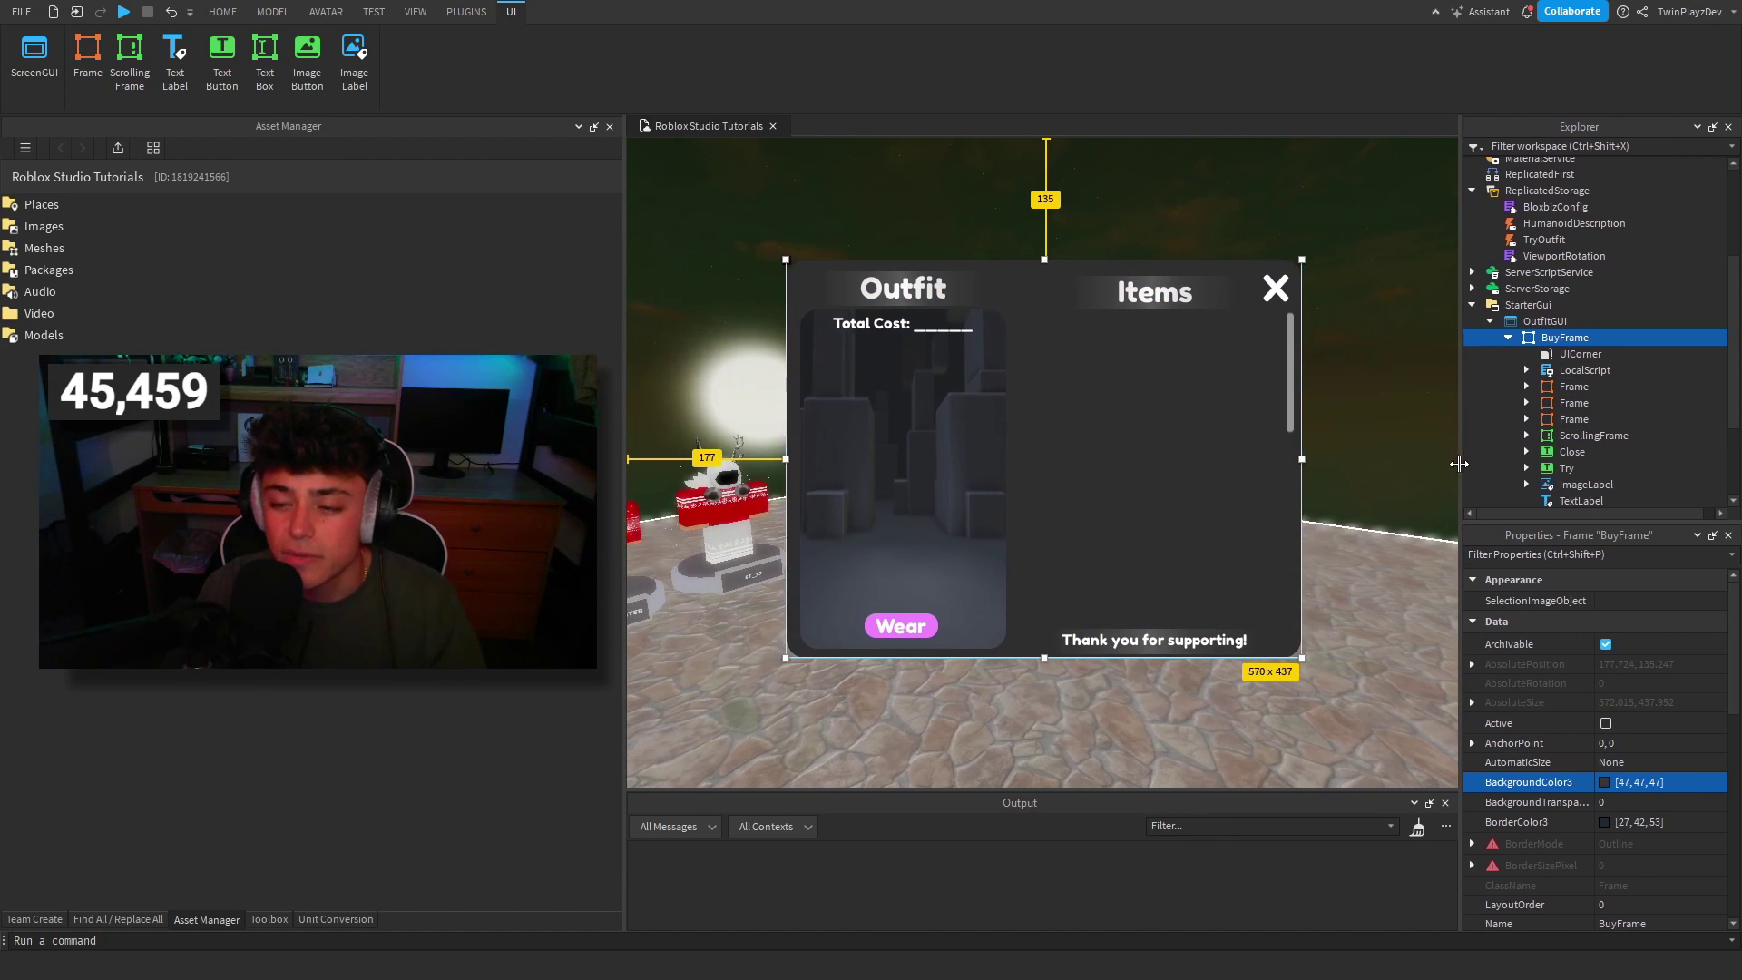
pyautogui.scroll(-2, 1597, 345)
pyautogui.click(1560, 312)
pyautogui.click(1574, 326)
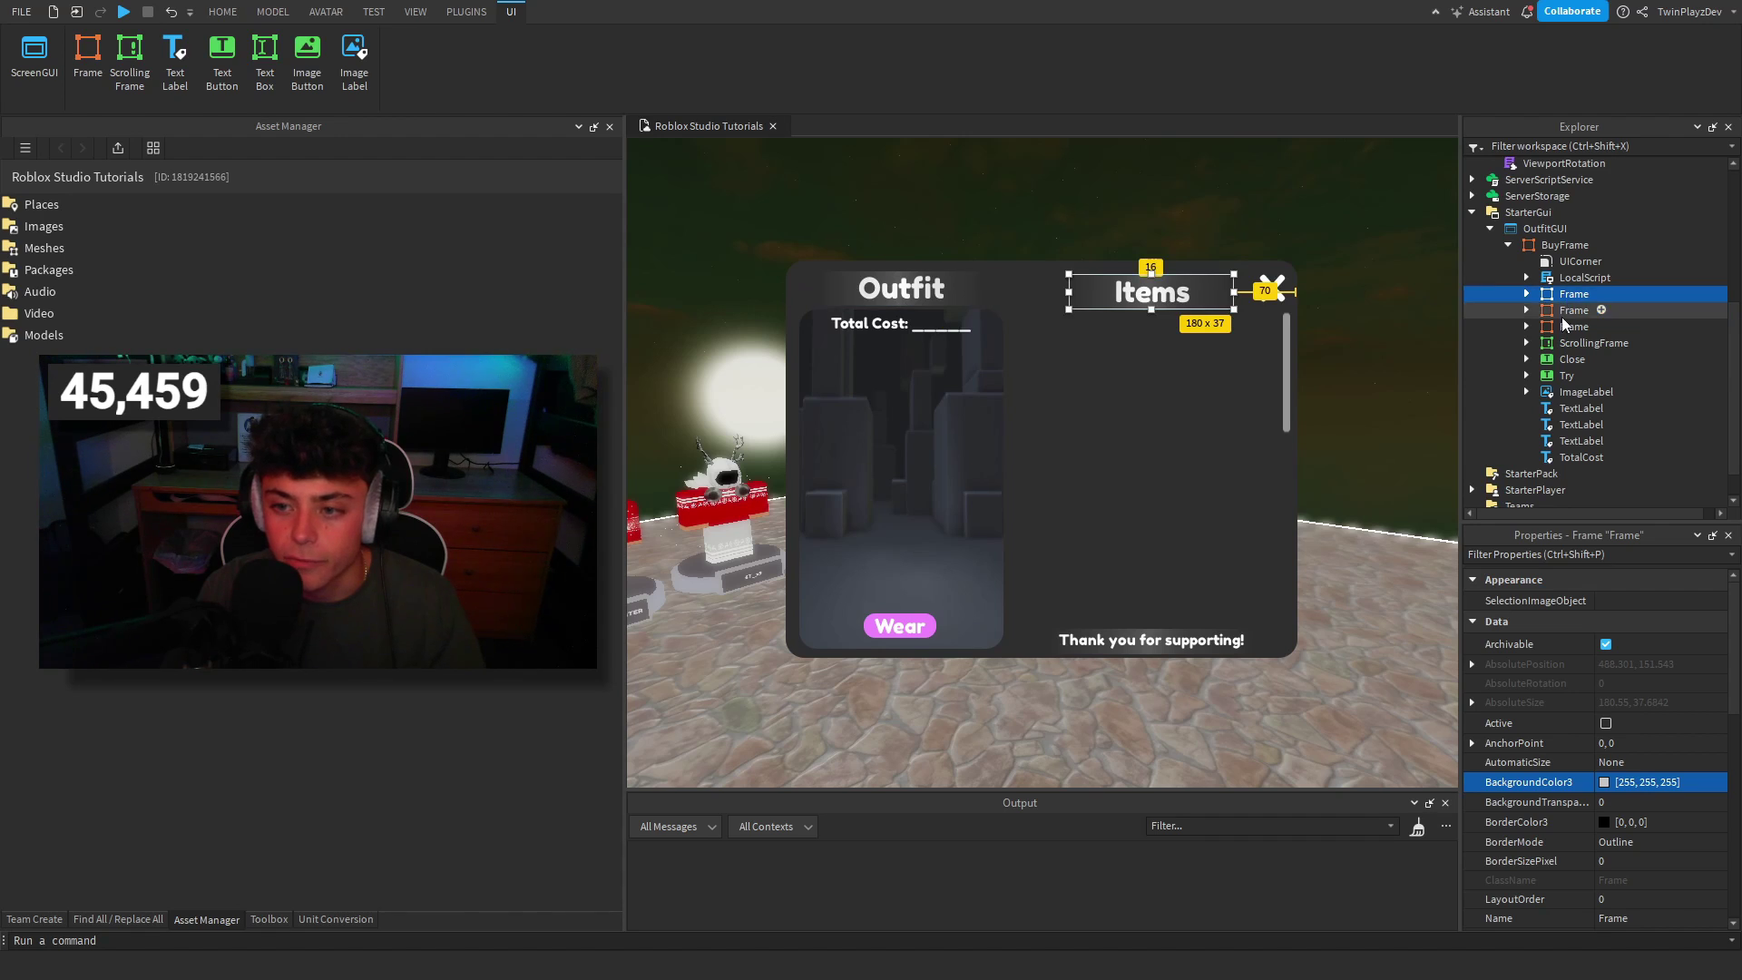
pyautogui.click(1578, 409)
pyautogui.click(1579, 425)
pyautogui.click(1576, 441)
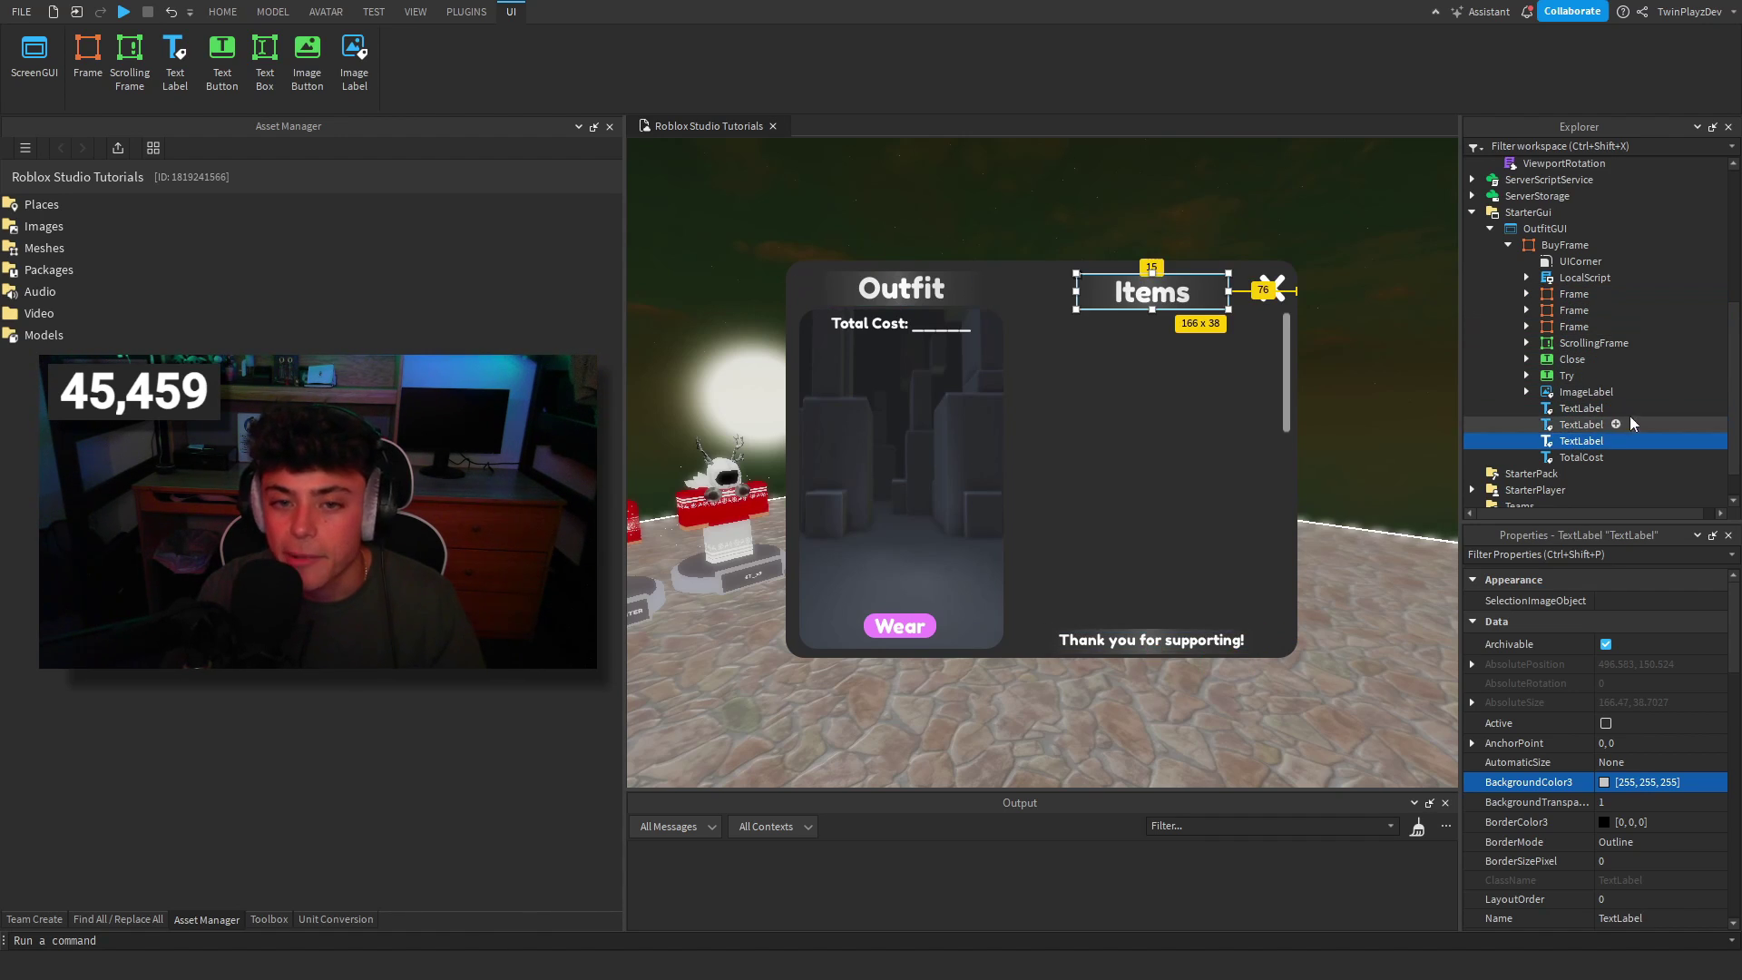
pyautogui.click(1574, 457)
# Examine the BuyFrame's ImageLabel with its ViewportFrame, the Close and Try buttons, and the ScrollingFrame for items.
pyautogui.click(1554, 392)
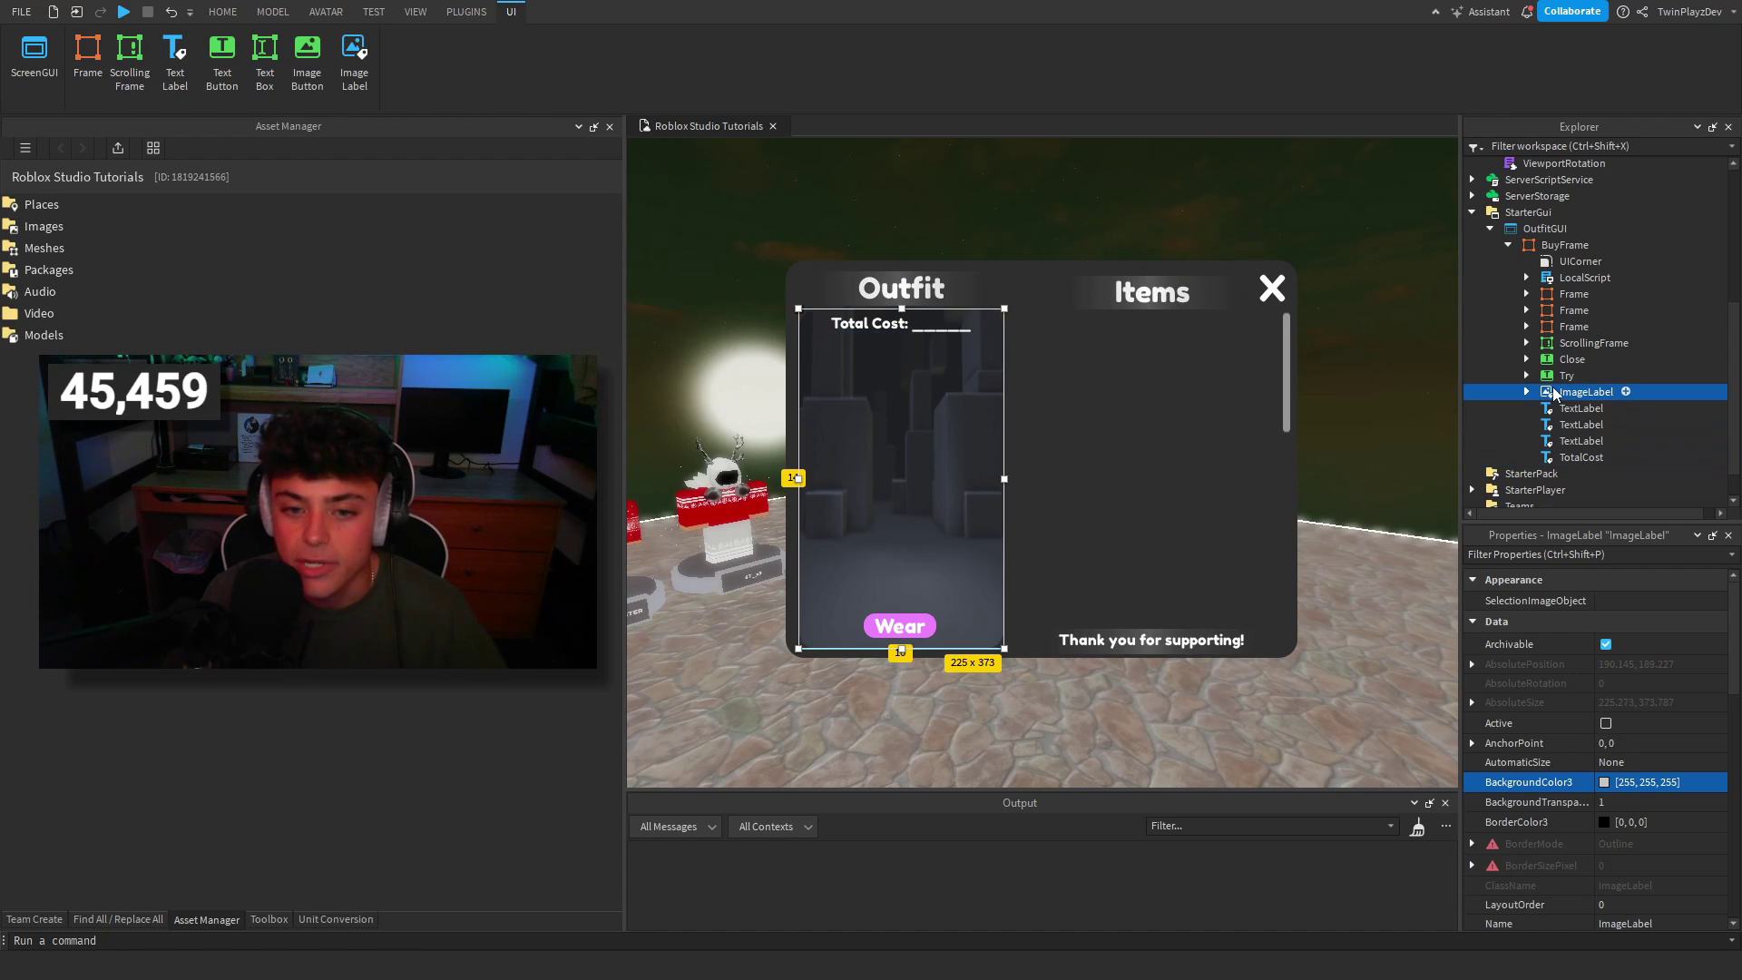
pyautogui.click(1527, 393)
pyautogui.click(1583, 425)
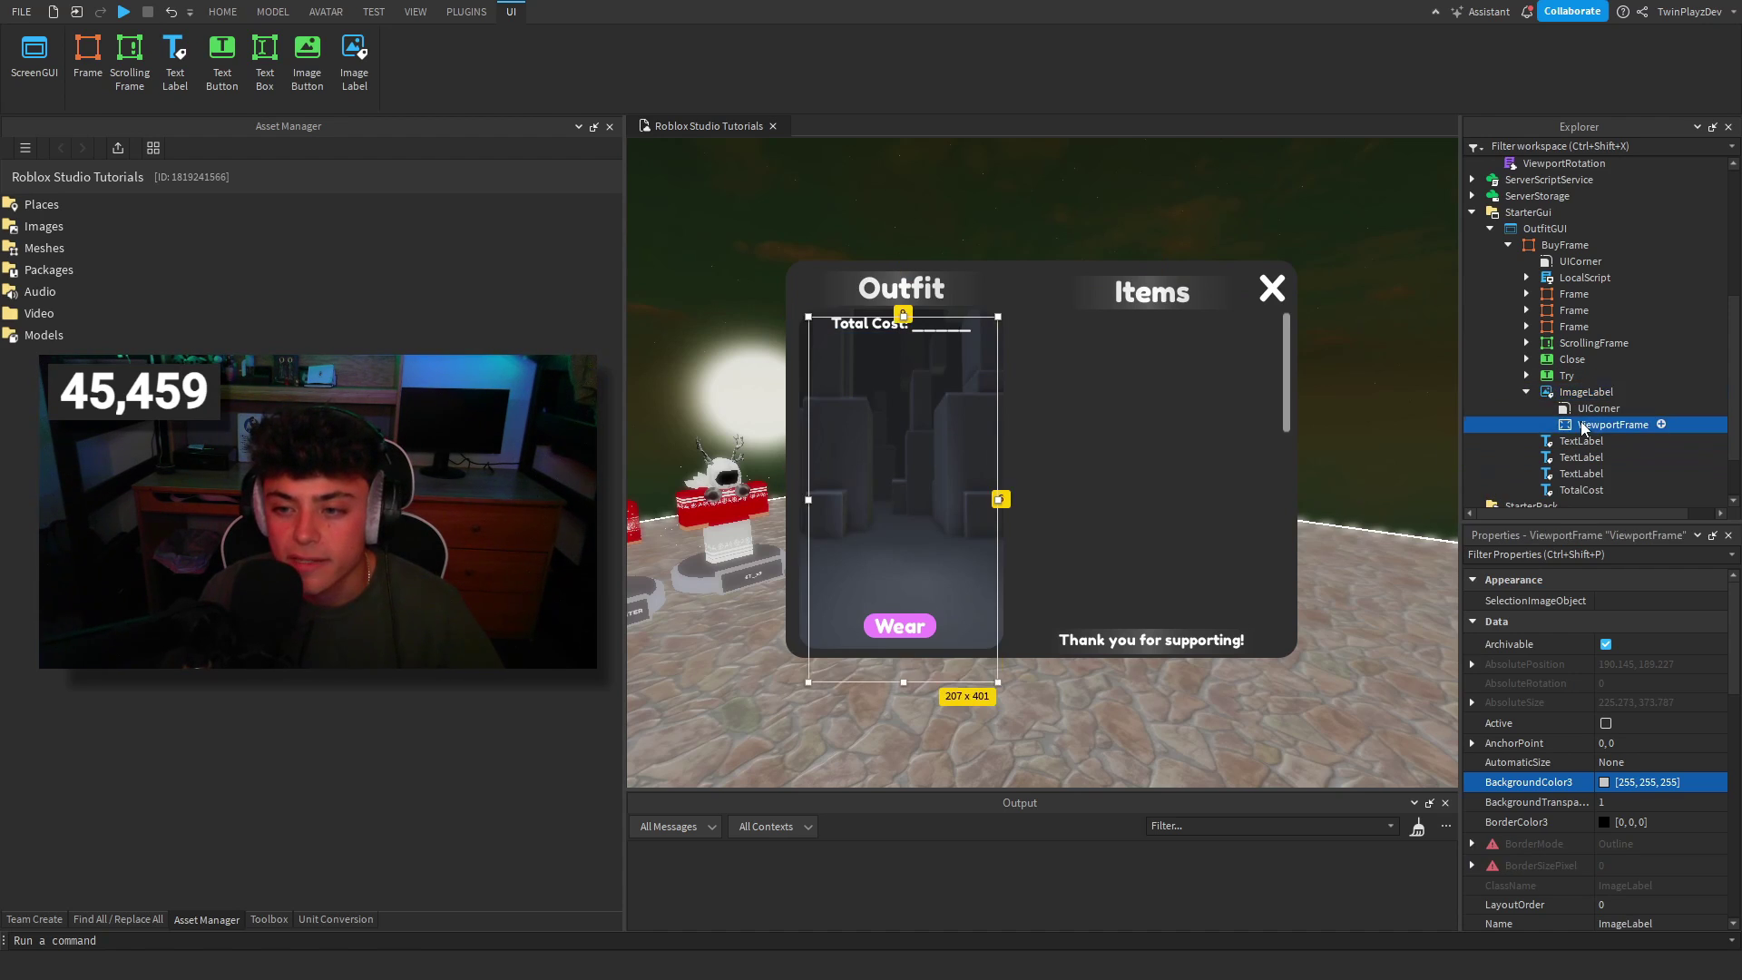
pyautogui.click(1567, 362)
pyautogui.click(1566, 375)
pyautogui.click(1571, 347)
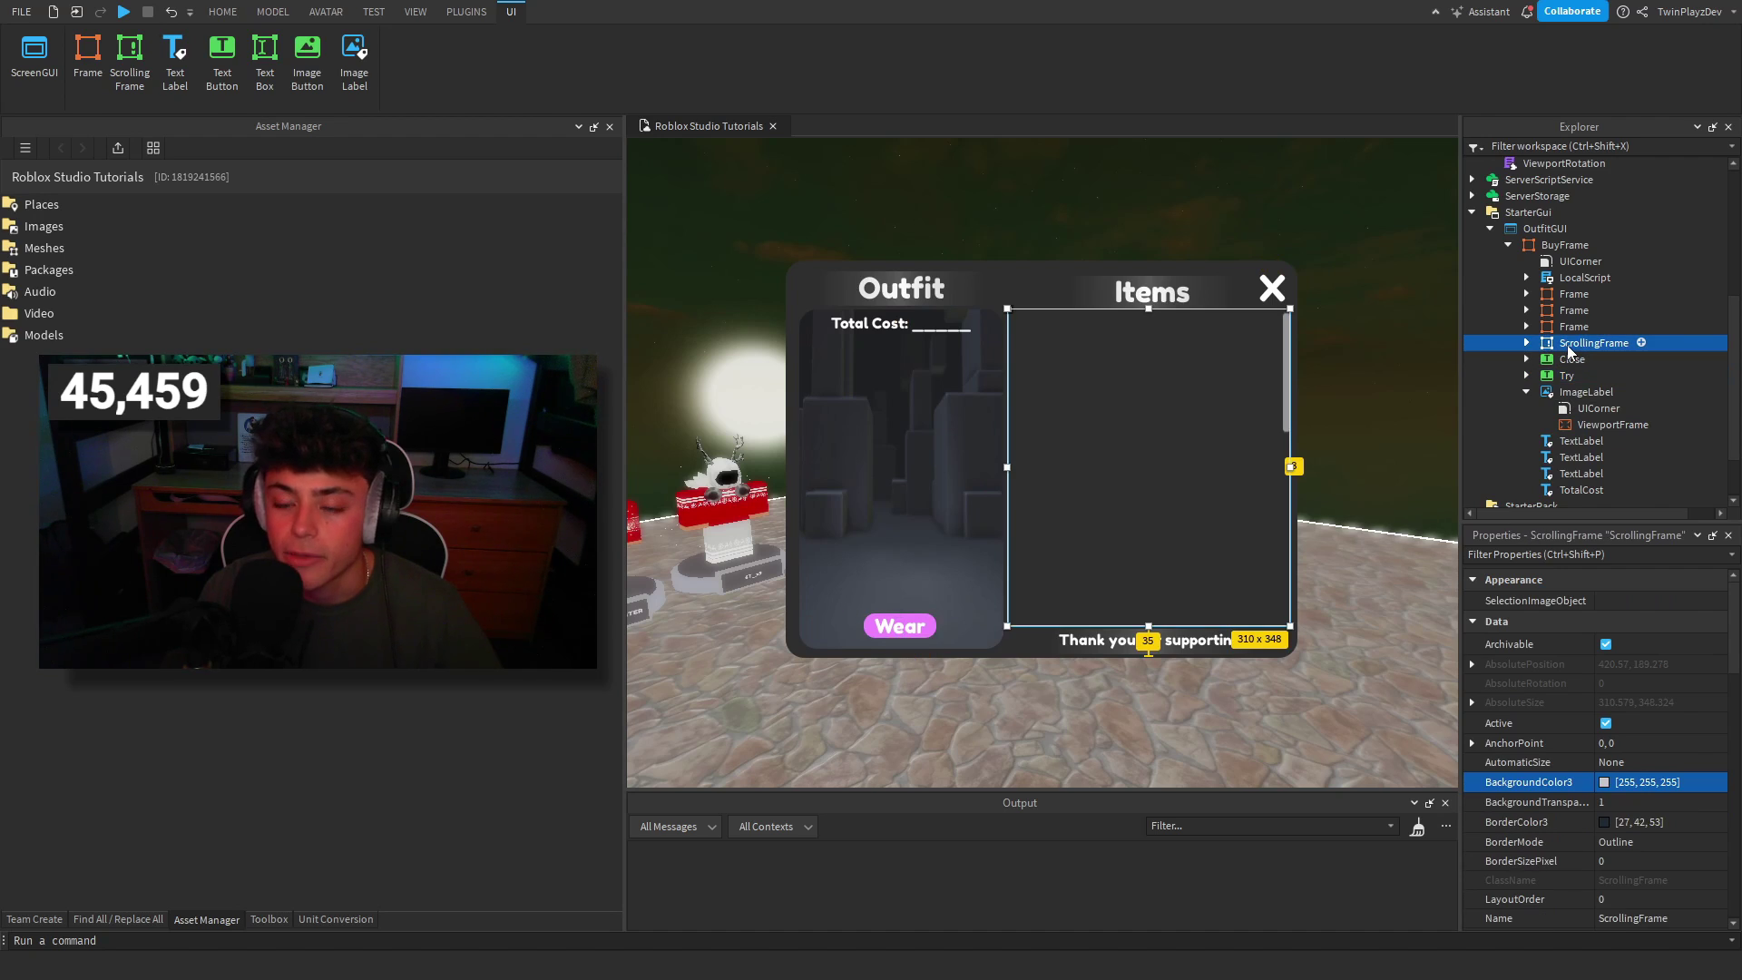
# Open the BuyFrame's LocalScript and the ScrollingFrame's DonateGameClient script, review their code and return to the 3D view.
pyautogui.click(1549, 280)
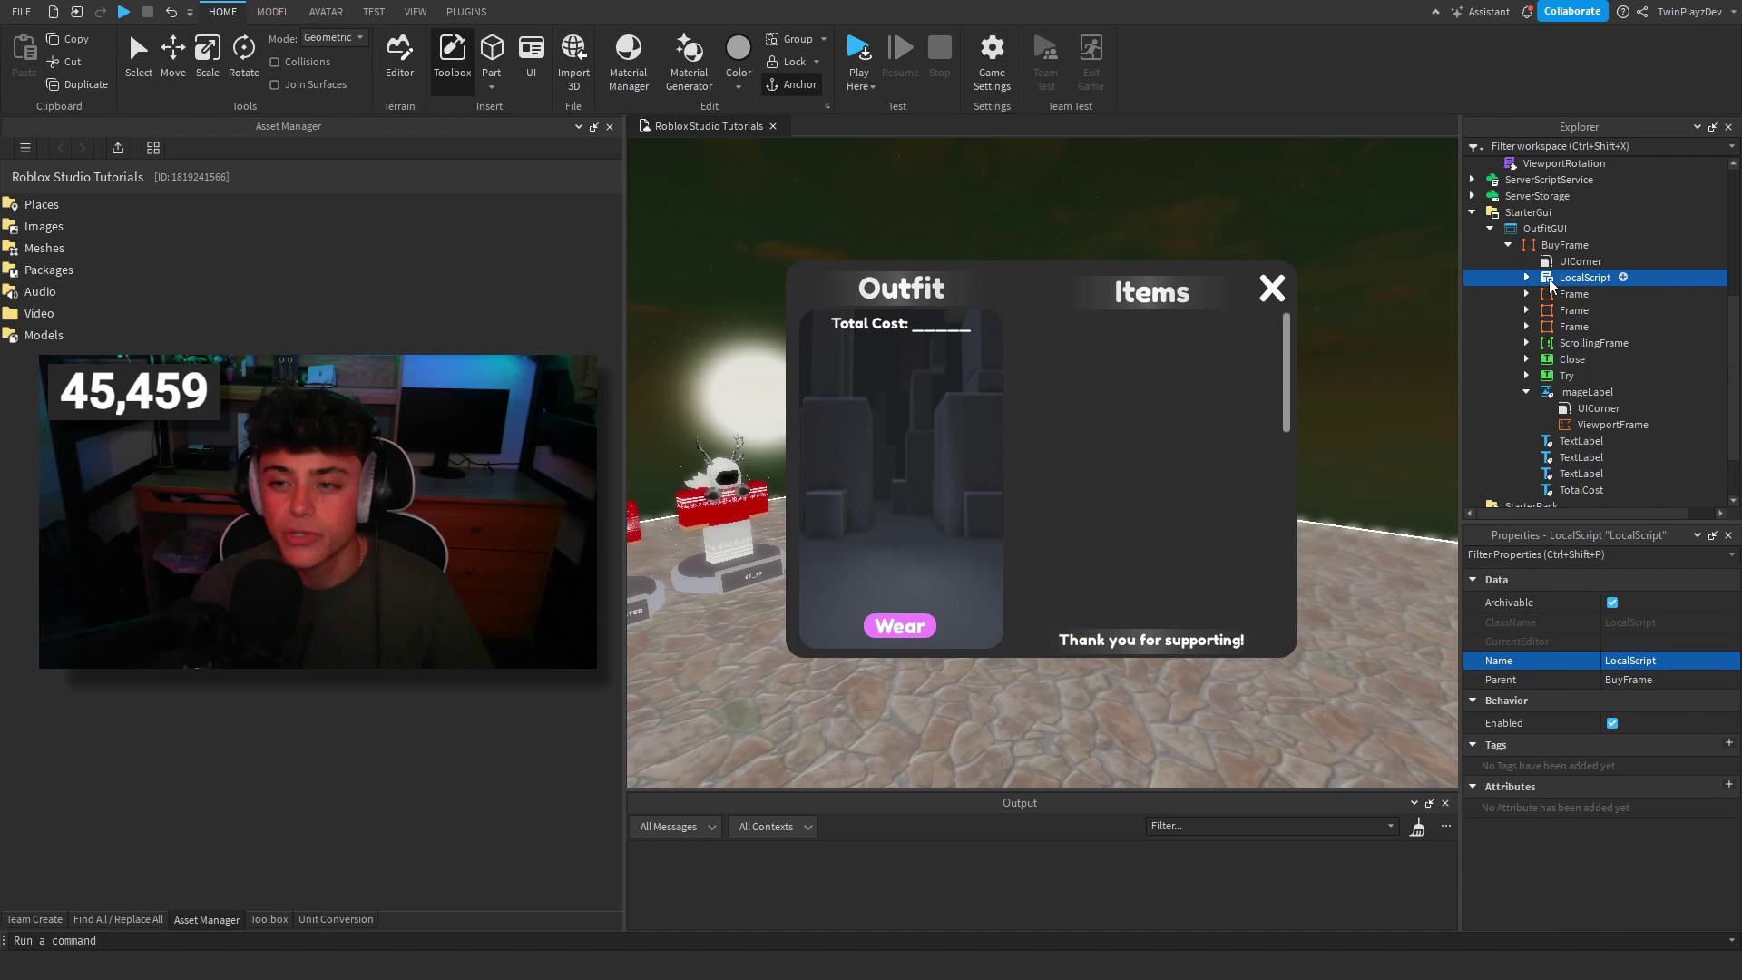
pyautogui.click(1526, 342)
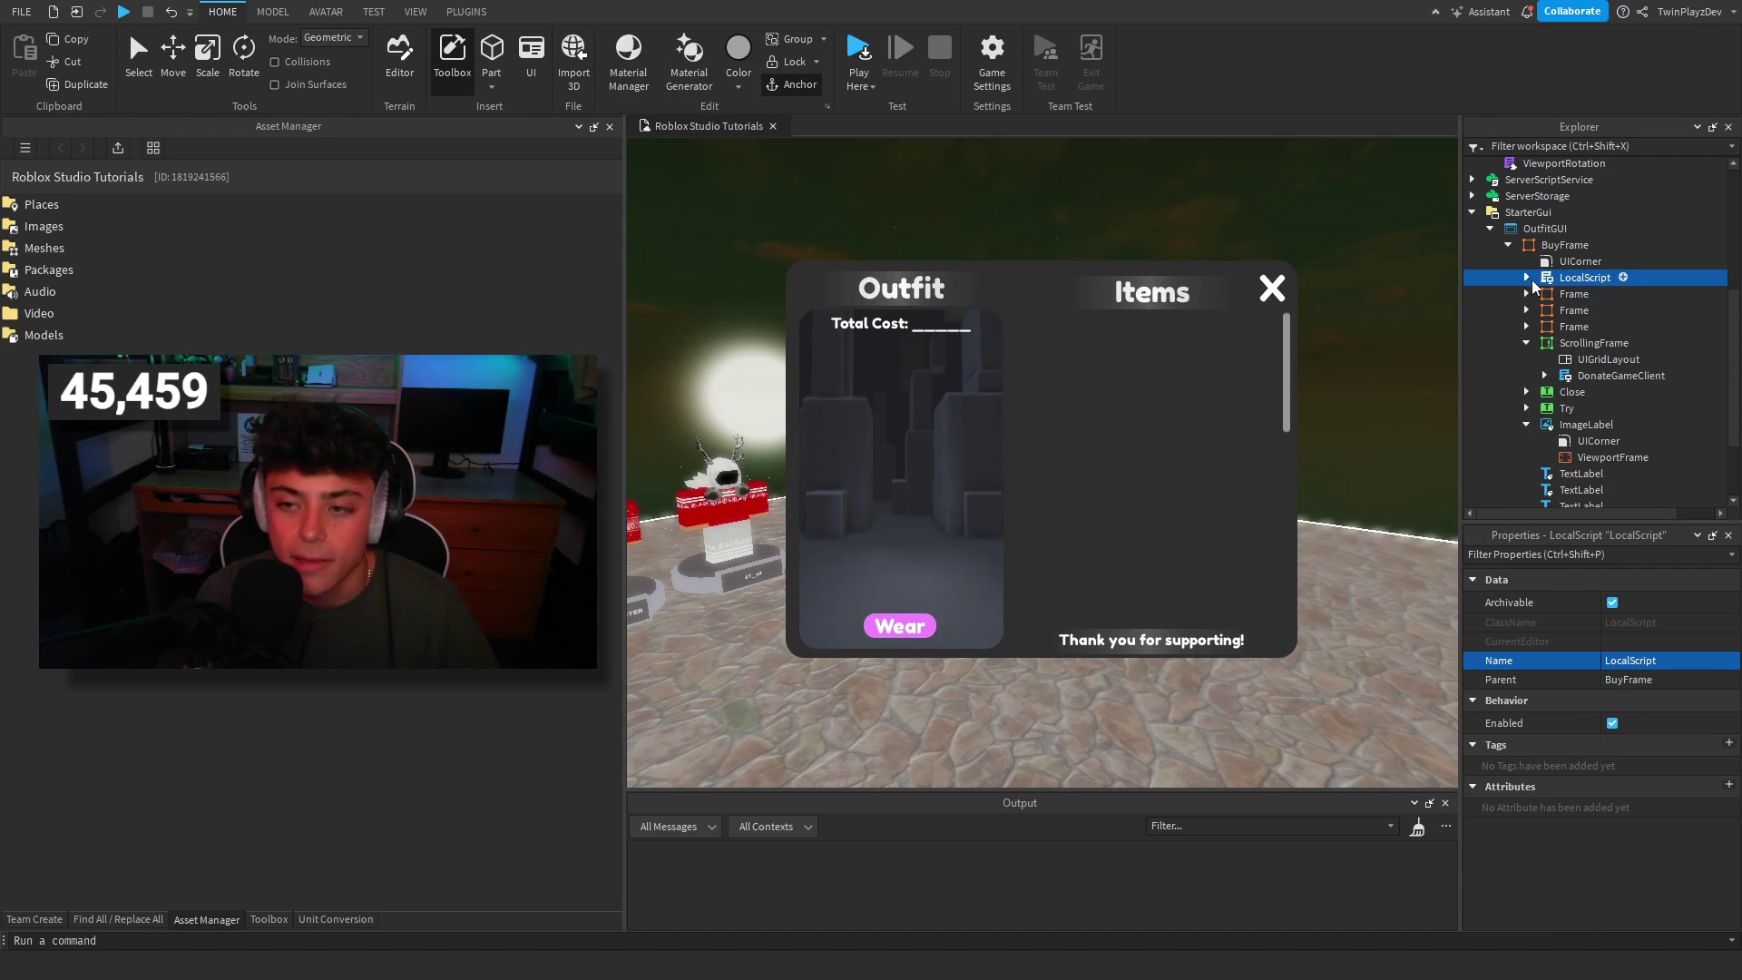
pyautogui.doubleClick(1582, 277)
pyautogui.doubleClick(1597, 375)
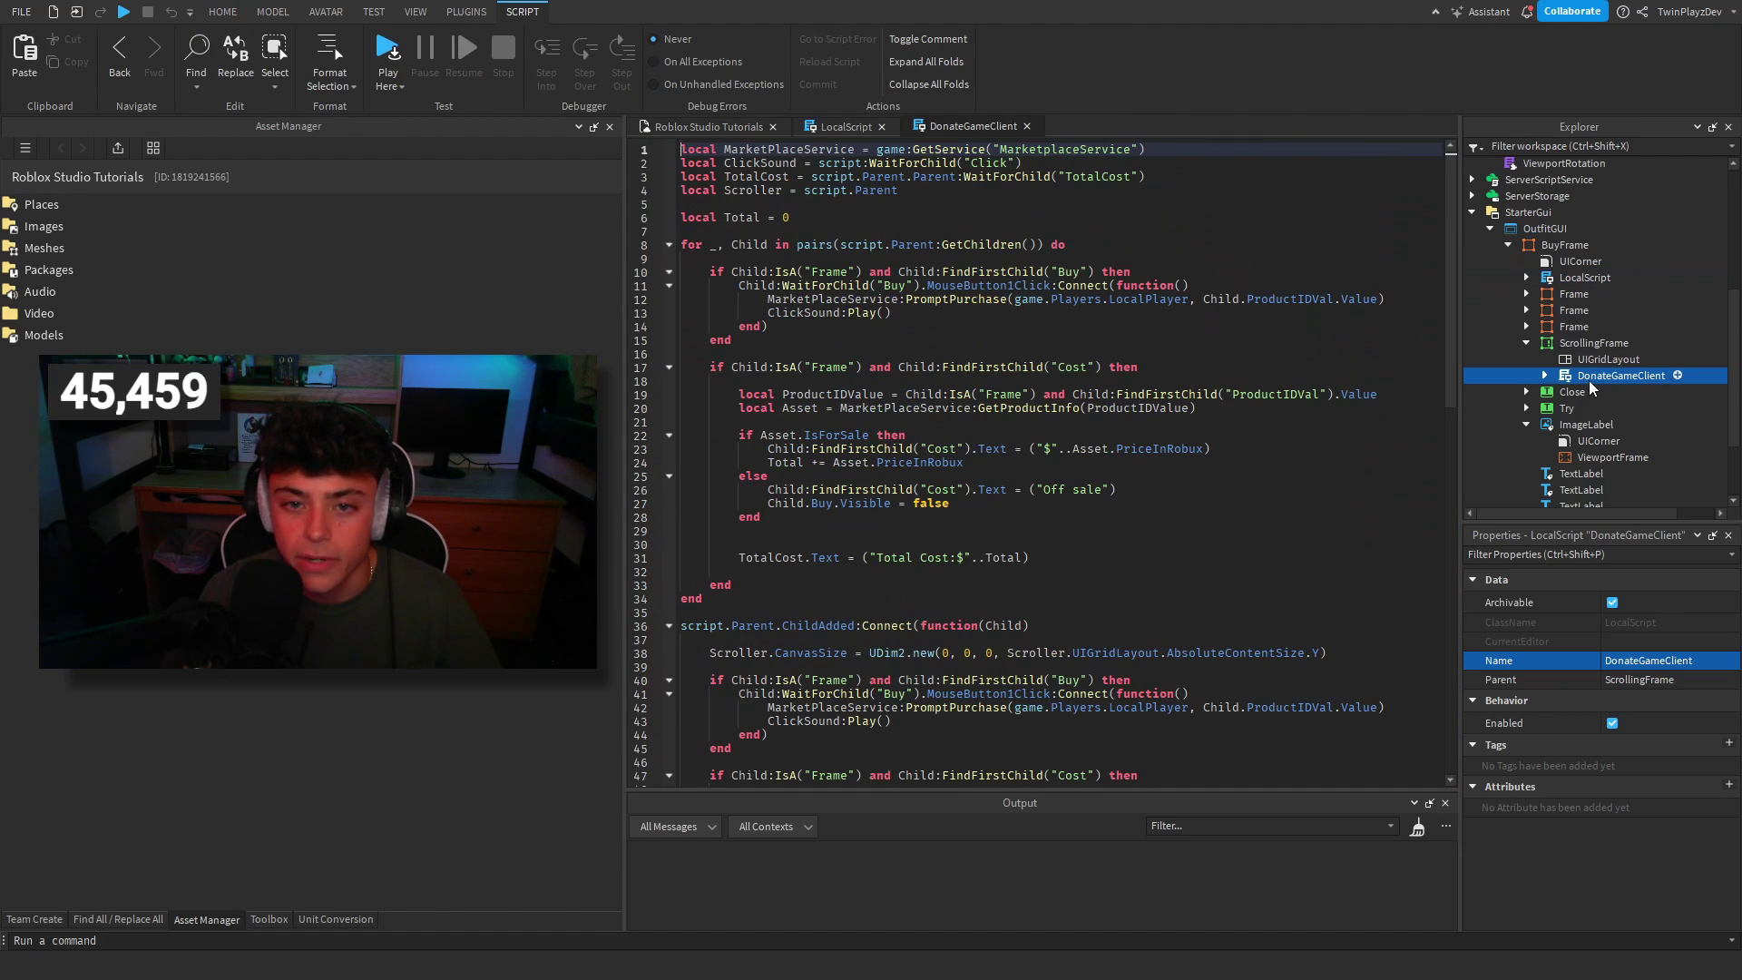
pyautogui.click(1544, 375)
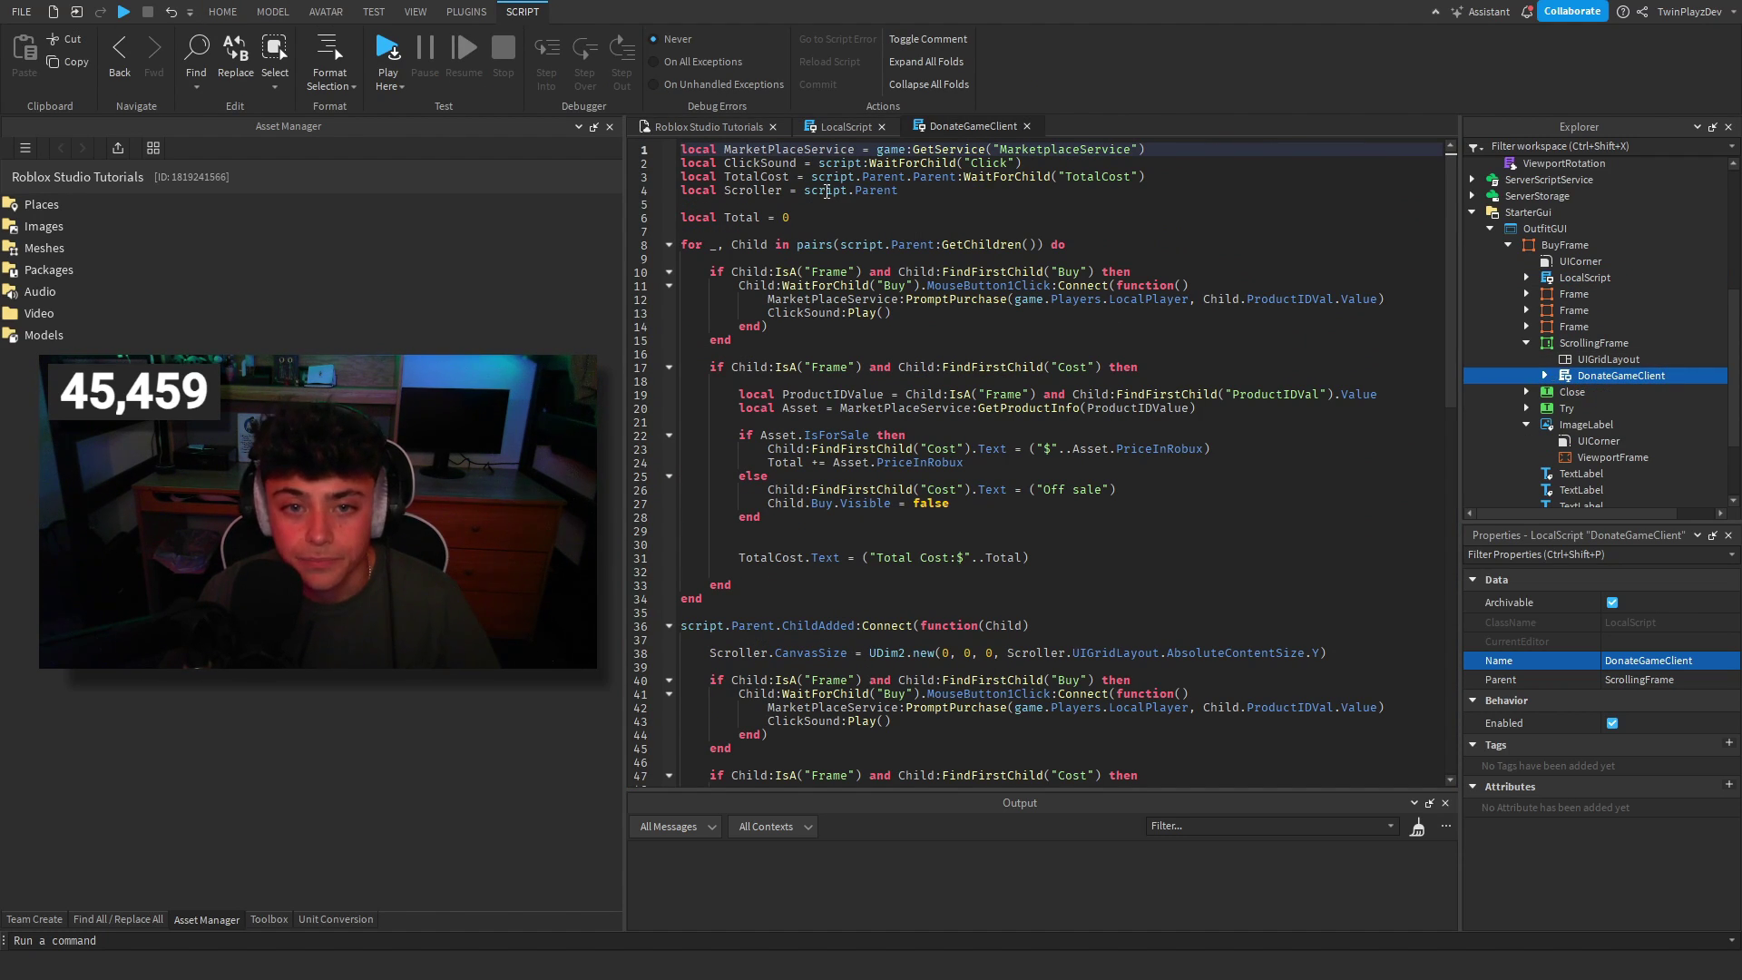
pyautogui.click(839, 128)
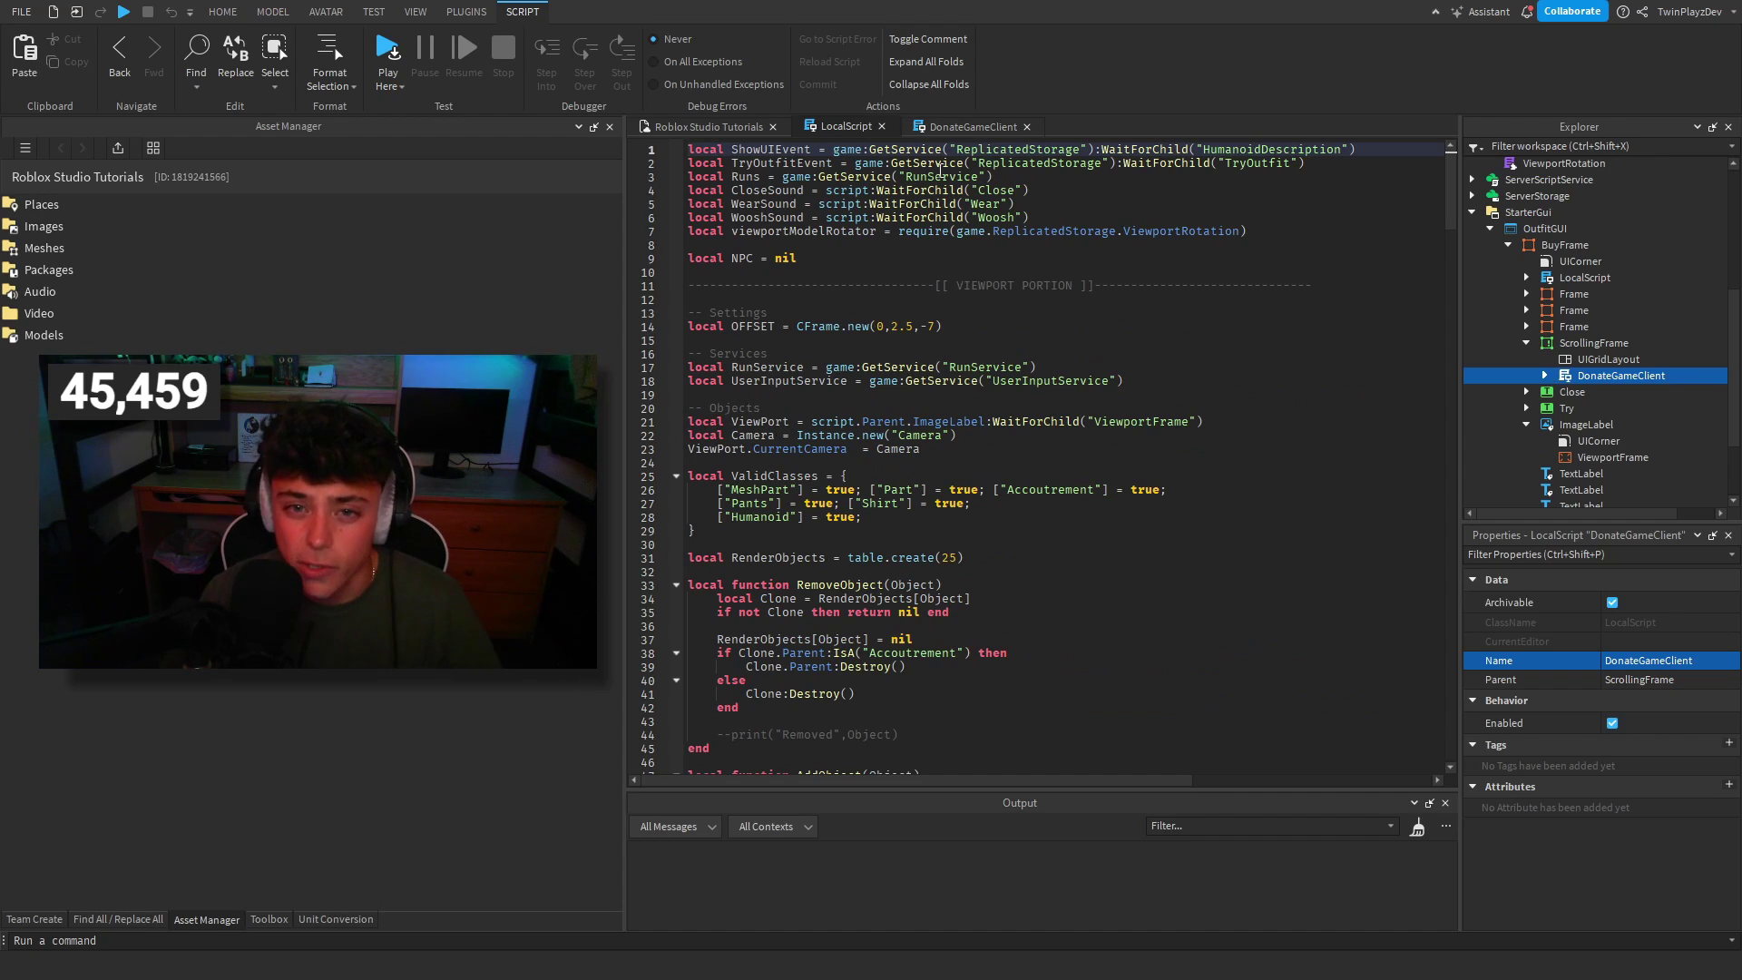
pyautogui.click(971, 126)
pyautogui.scroll(-14, 1018, 482)
pyautogui.moveTo(1128, 672); pyautogui.dragTo(693, 163)
pyautogui.scroll(14, 878, 503)
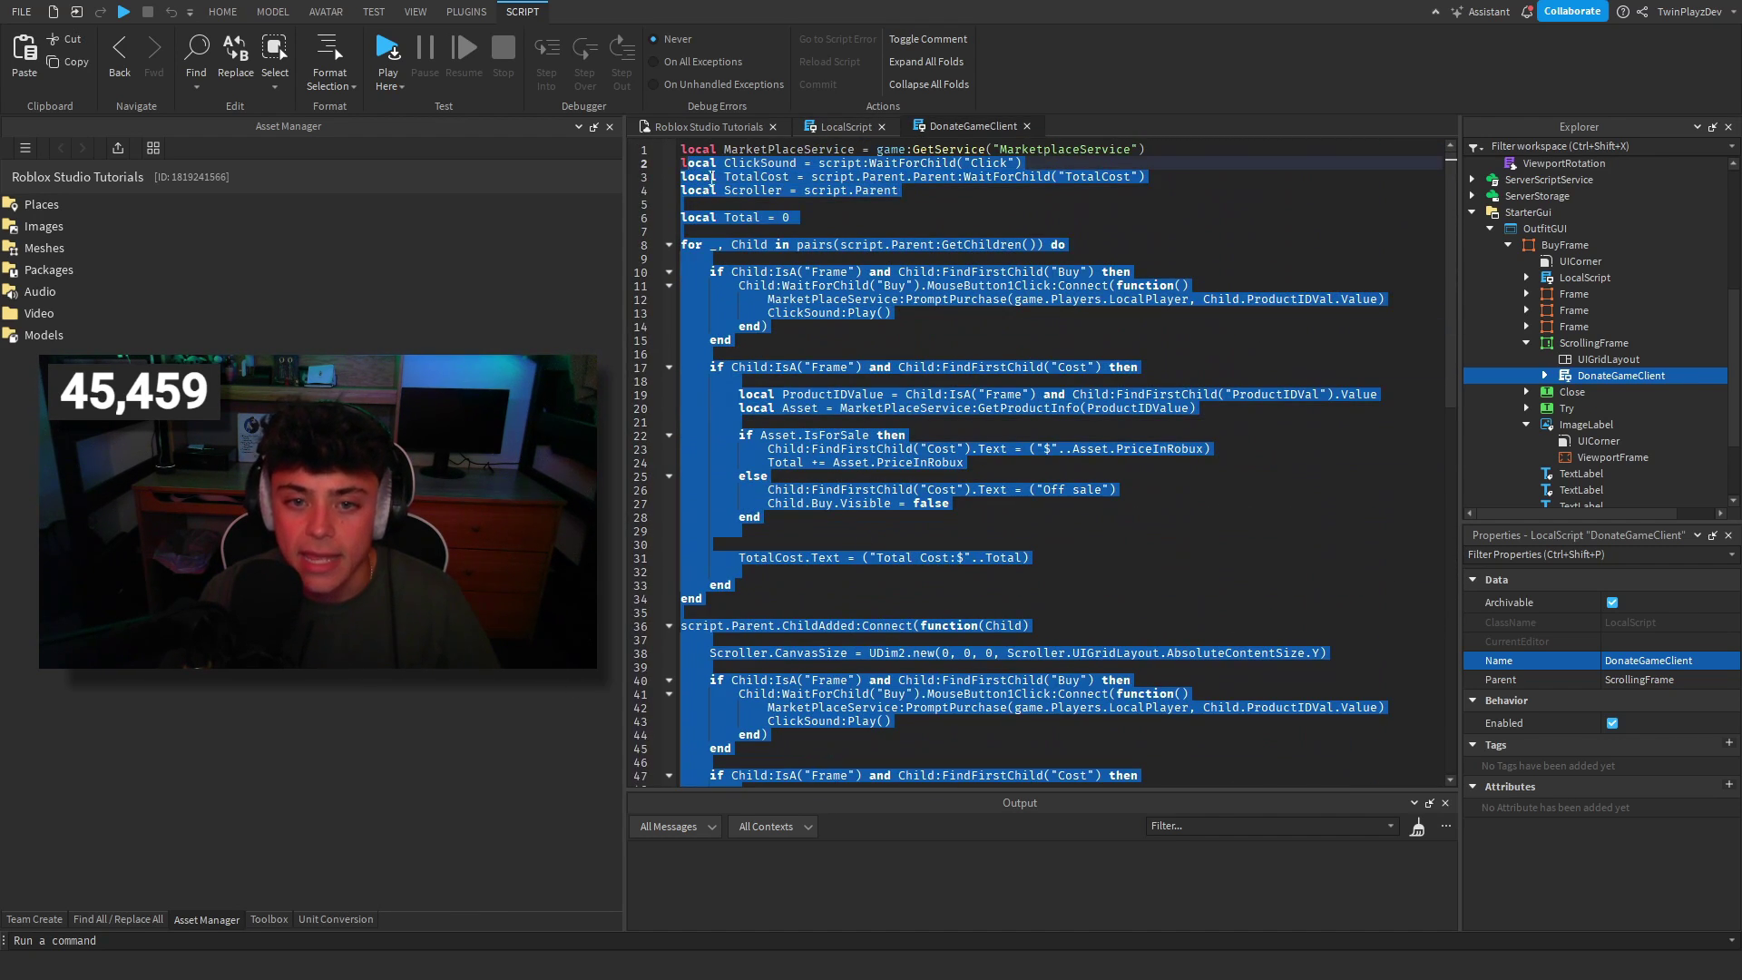
pyautogui.click(821, 285)
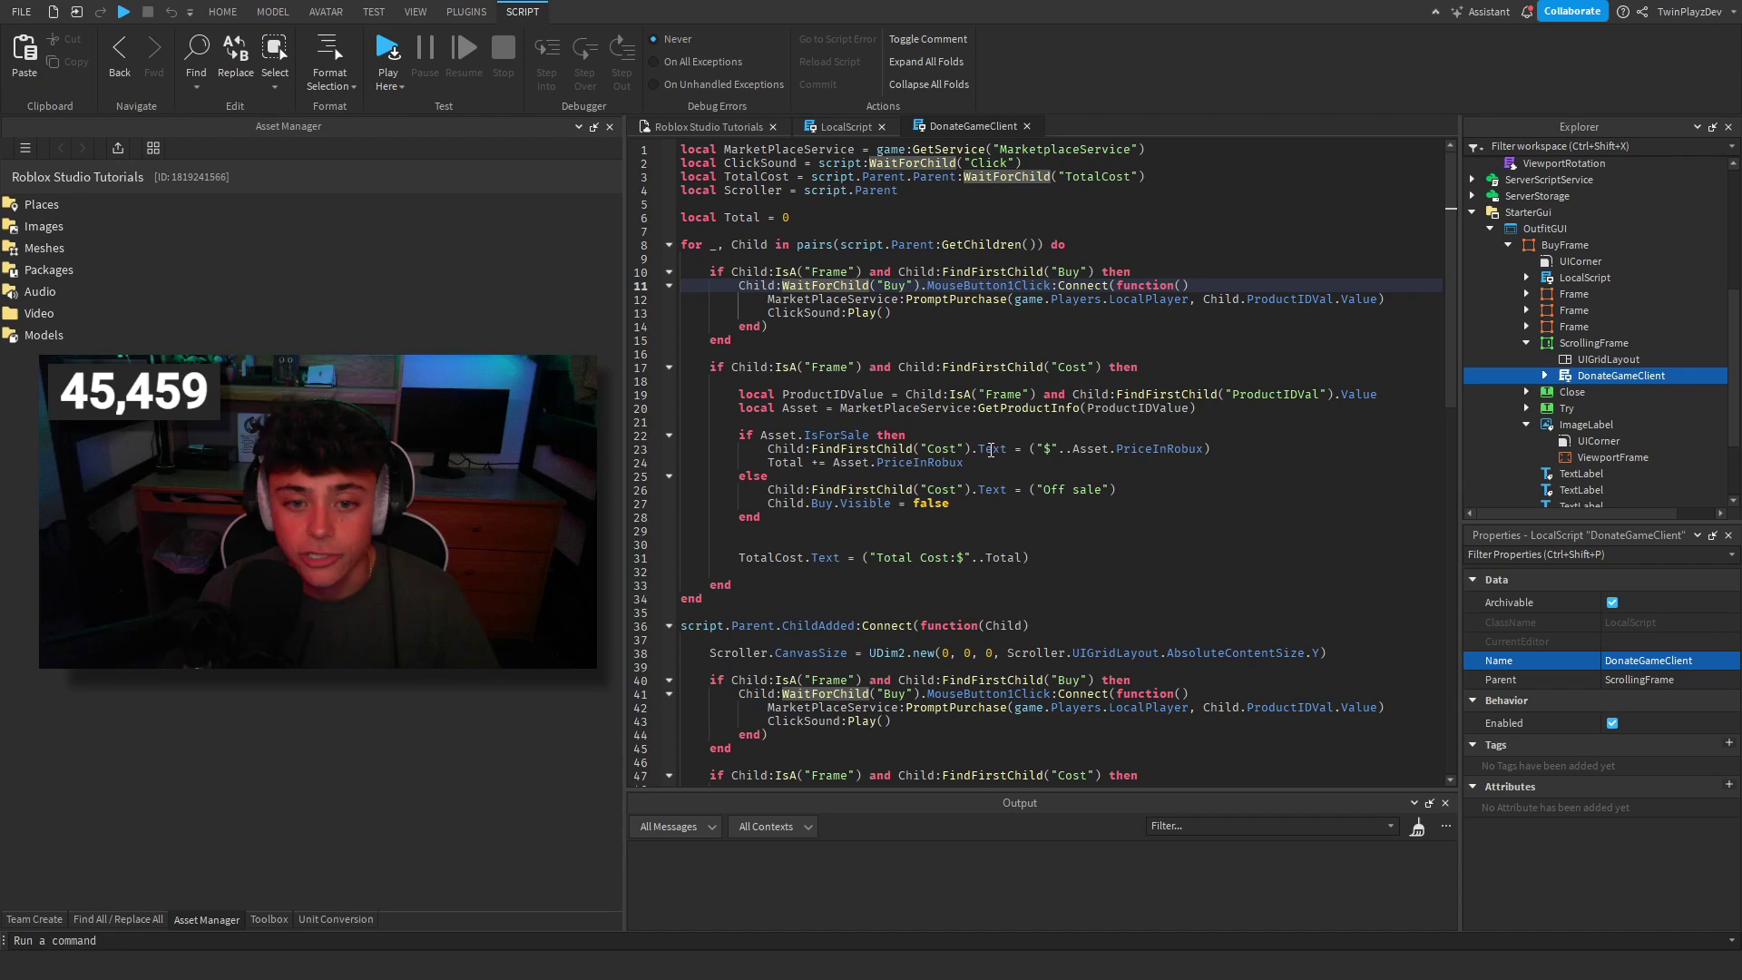
pyautogui.click(696, 126)
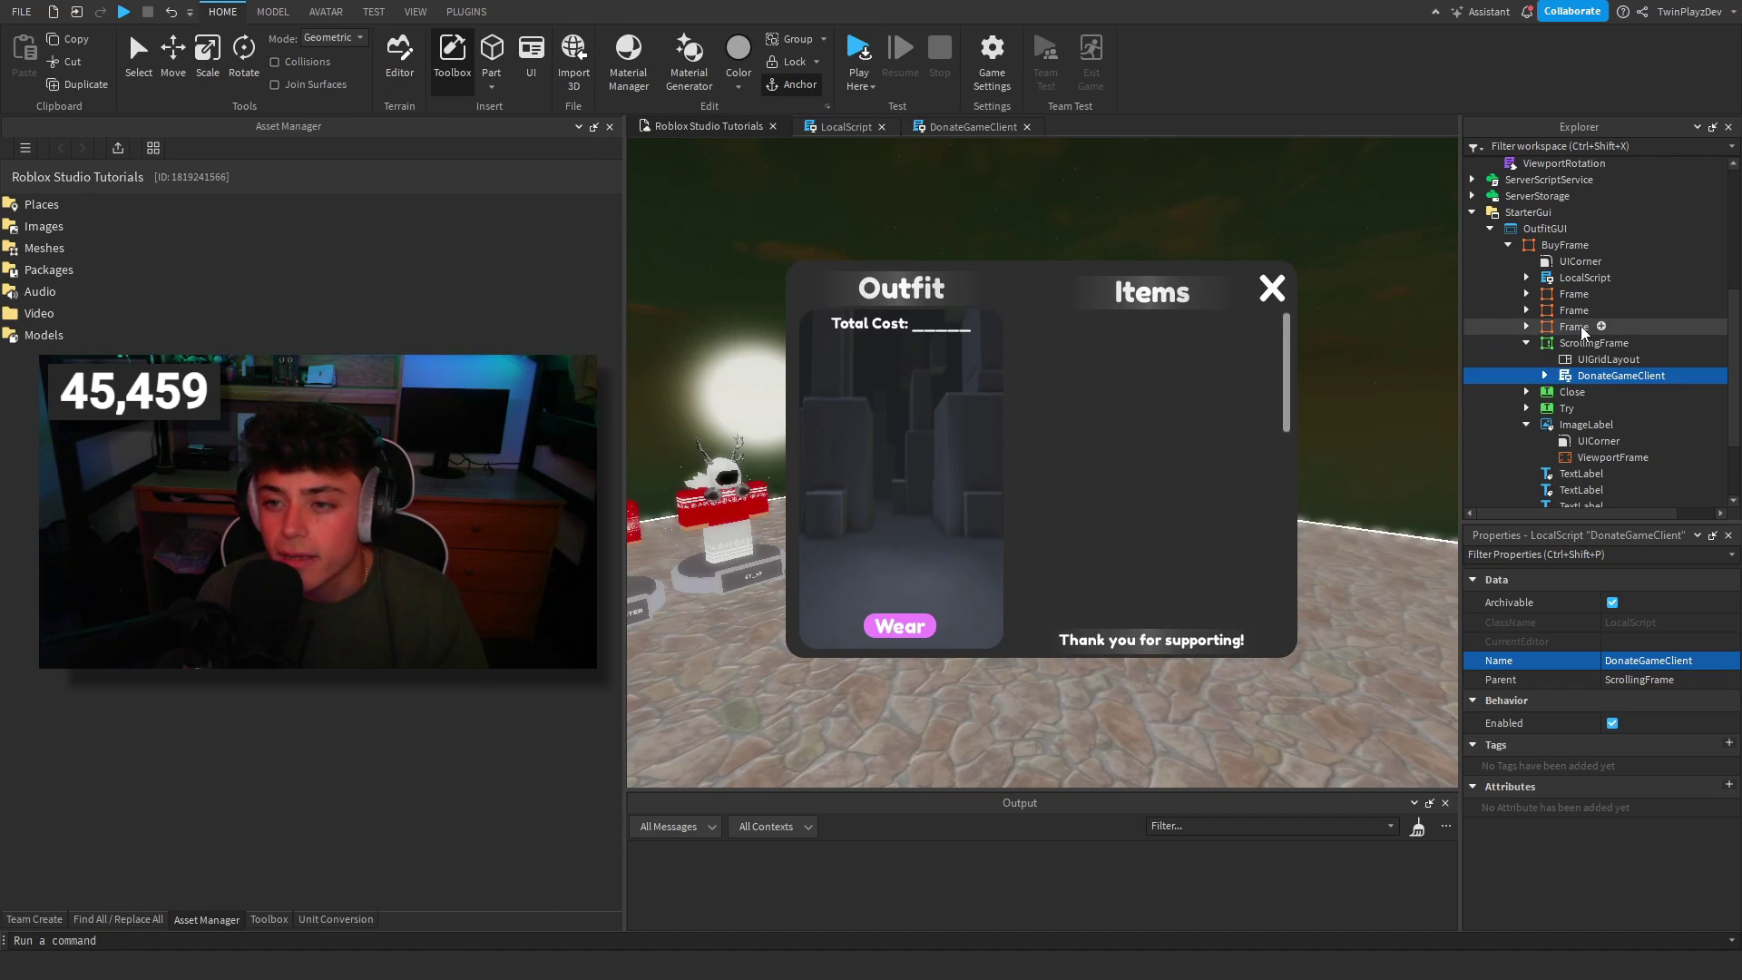
pyautogui.click(1685, 248)
pyautogui.scroll(-1, 1688, 308)
pyautogui.moveTo(1685, 249); pyautogui.dragTo(1684, 474)
pyautogui.click(1685, 474)
pyautogui.scroll(1, 1691, 417)
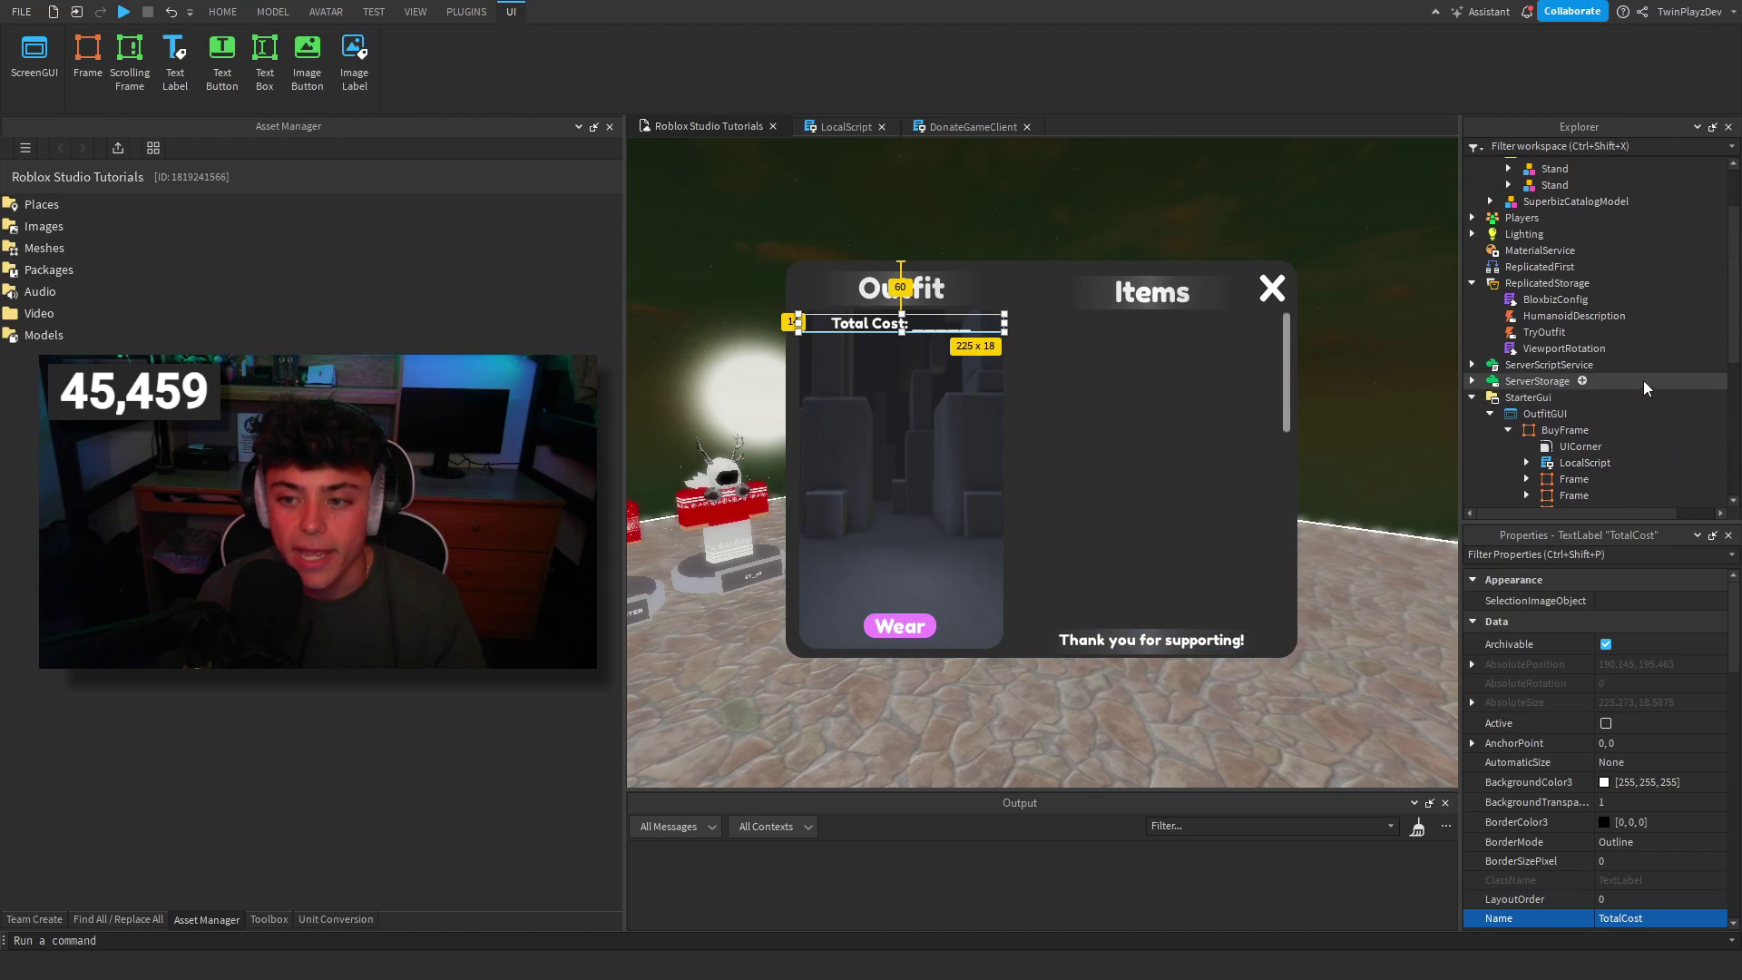
pyautogui.click(1365, 221)
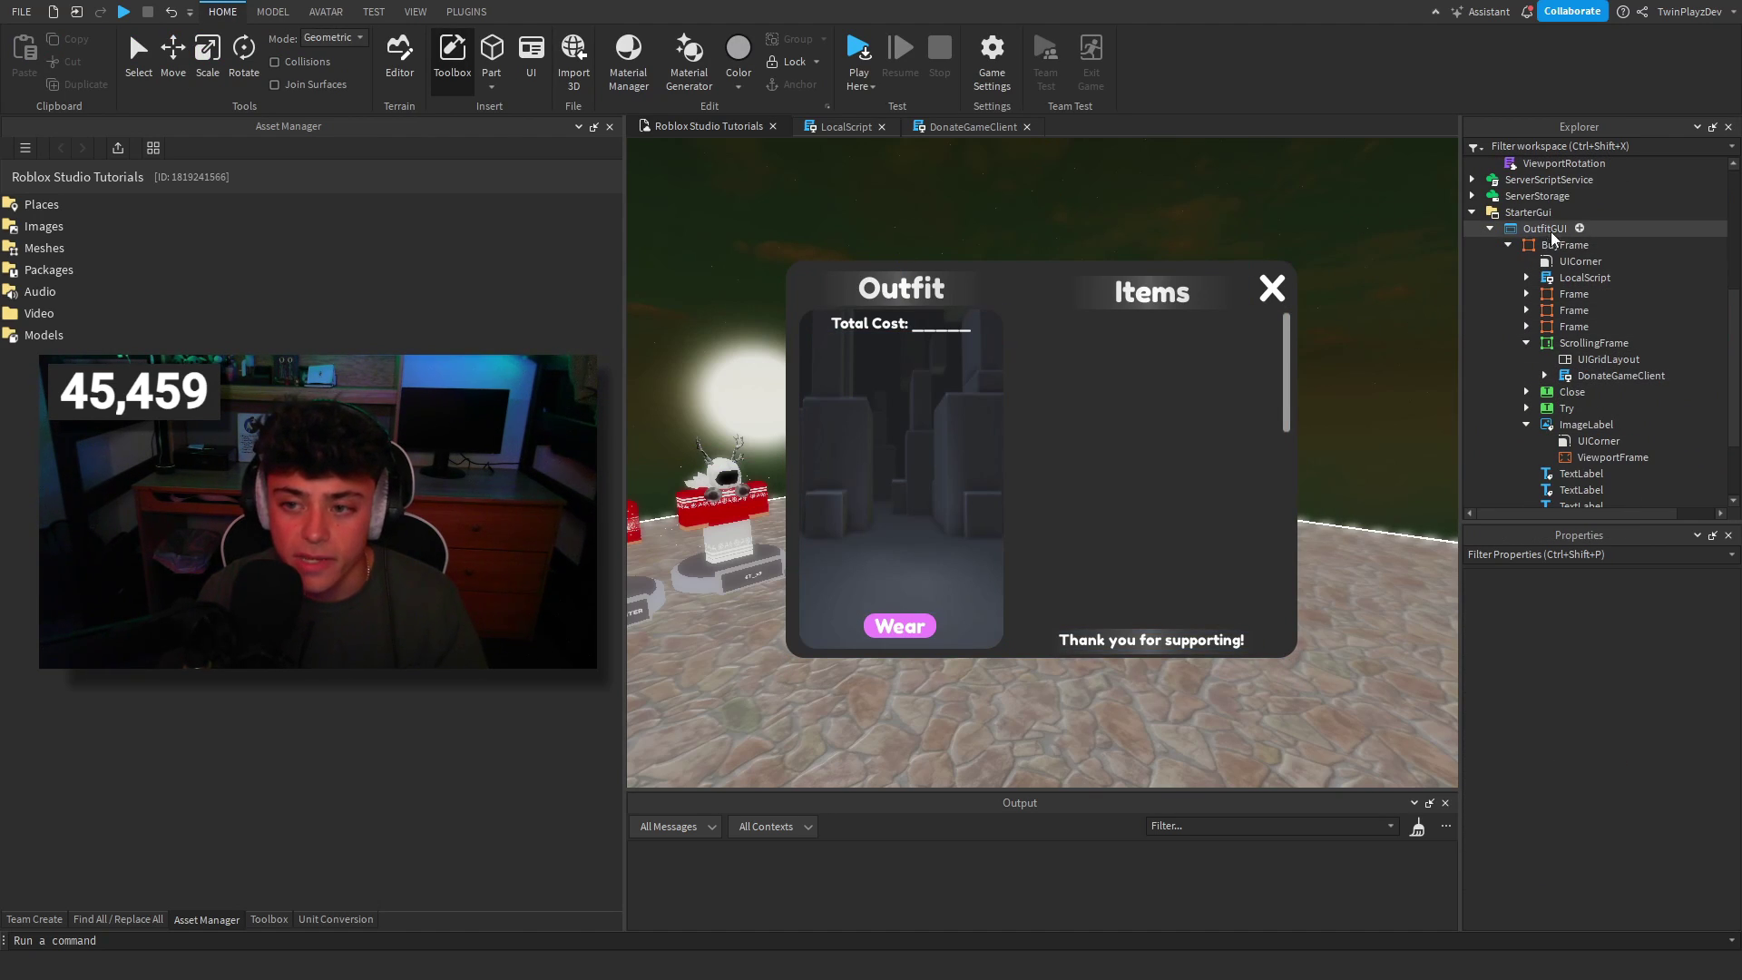
# Try hiding the BuyFrame by switching off its Visible property, switch it back on and deselect the frame.
pyautogui.click(1508, 246)
pyautogui.click(1508, 418)
pyautogui.click(1533, 419)
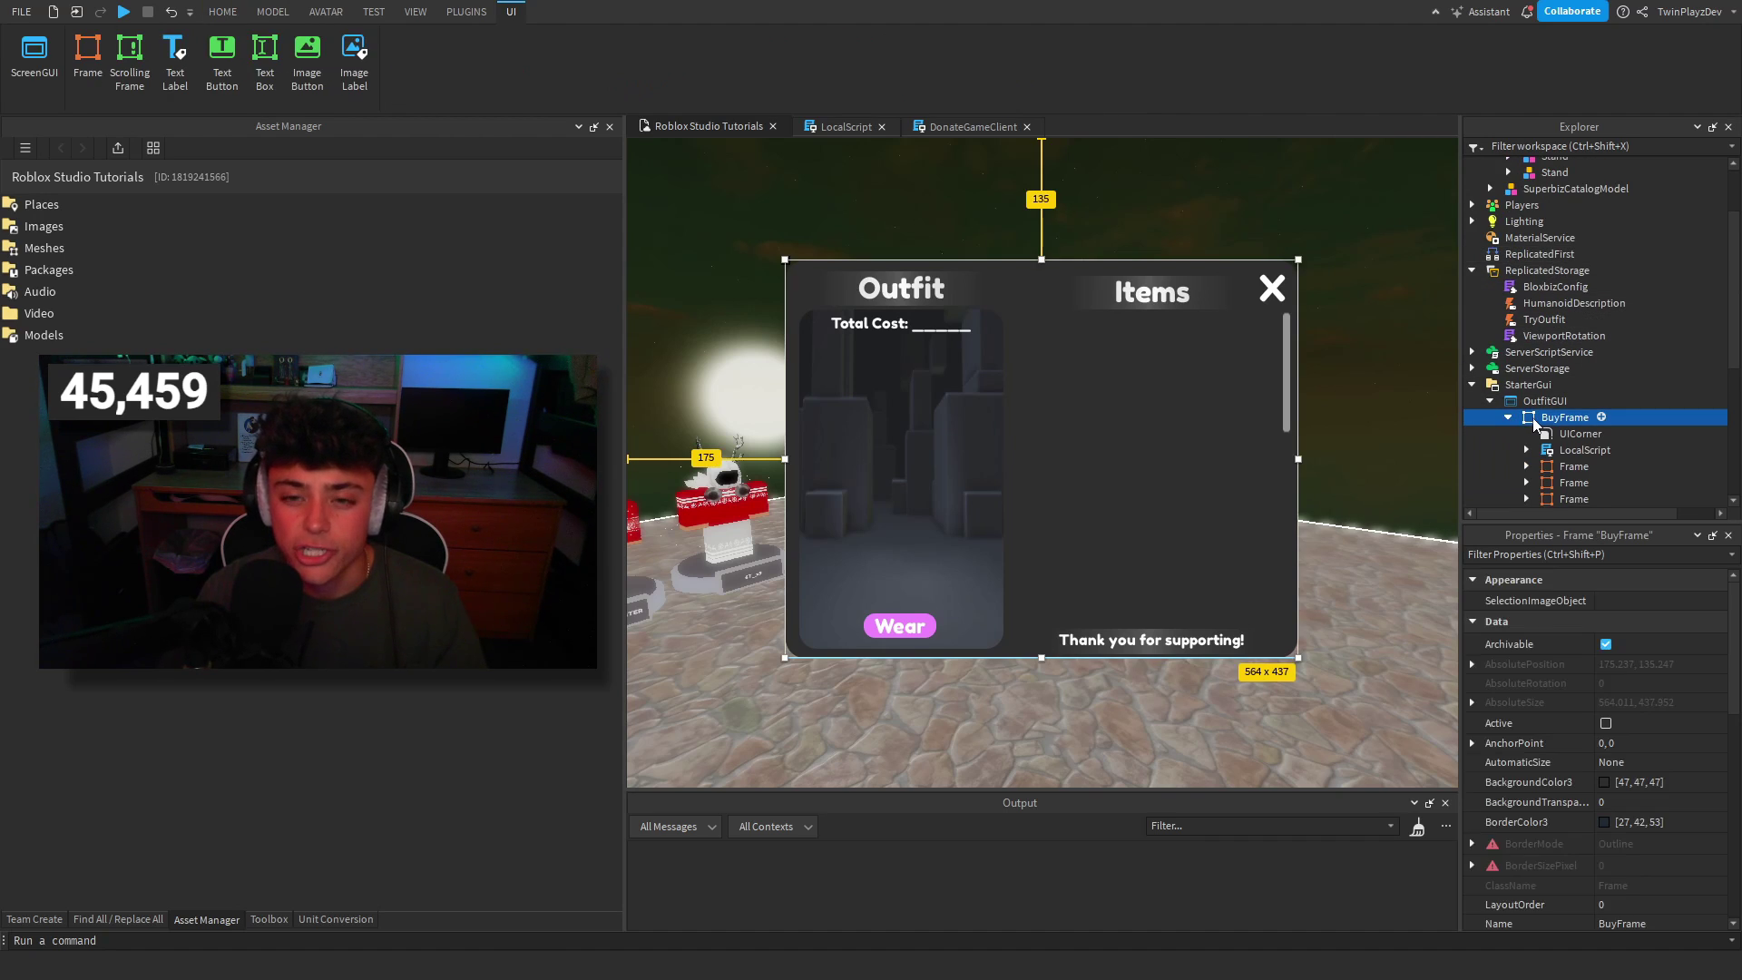
pyautogui.scroll(-3, 1543, 418)
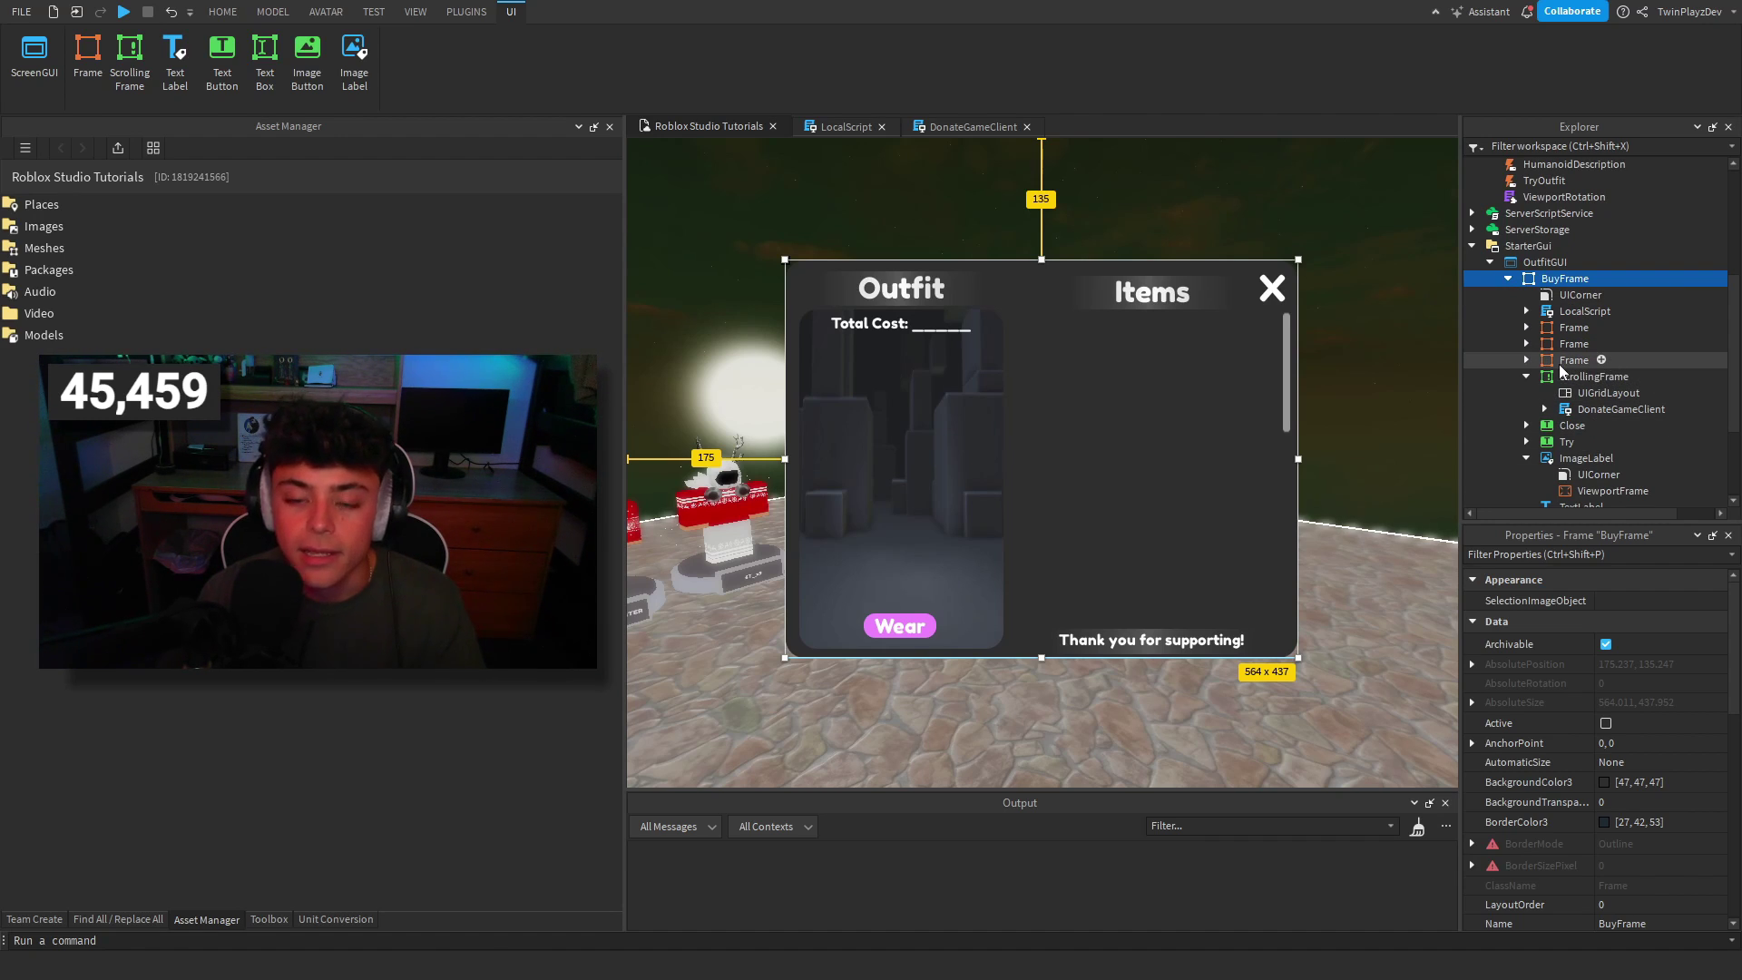
pyautogui.scroll(-5, 1583, 770)
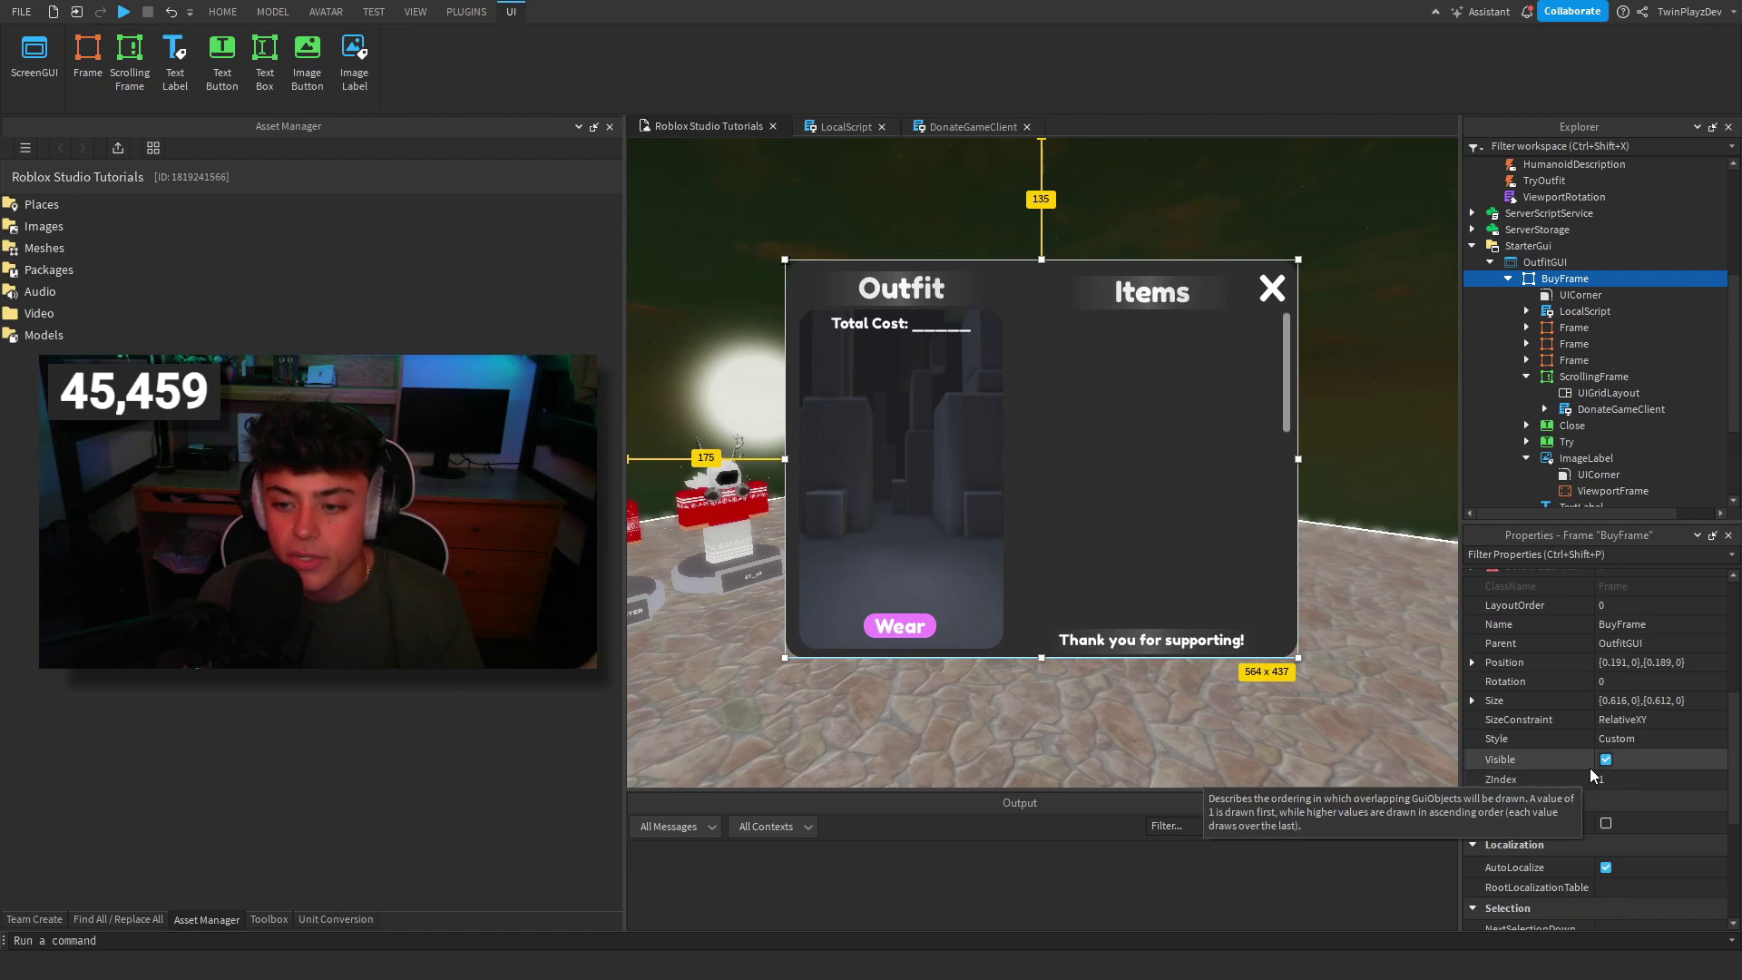
pyautogui.click(1608, 762)
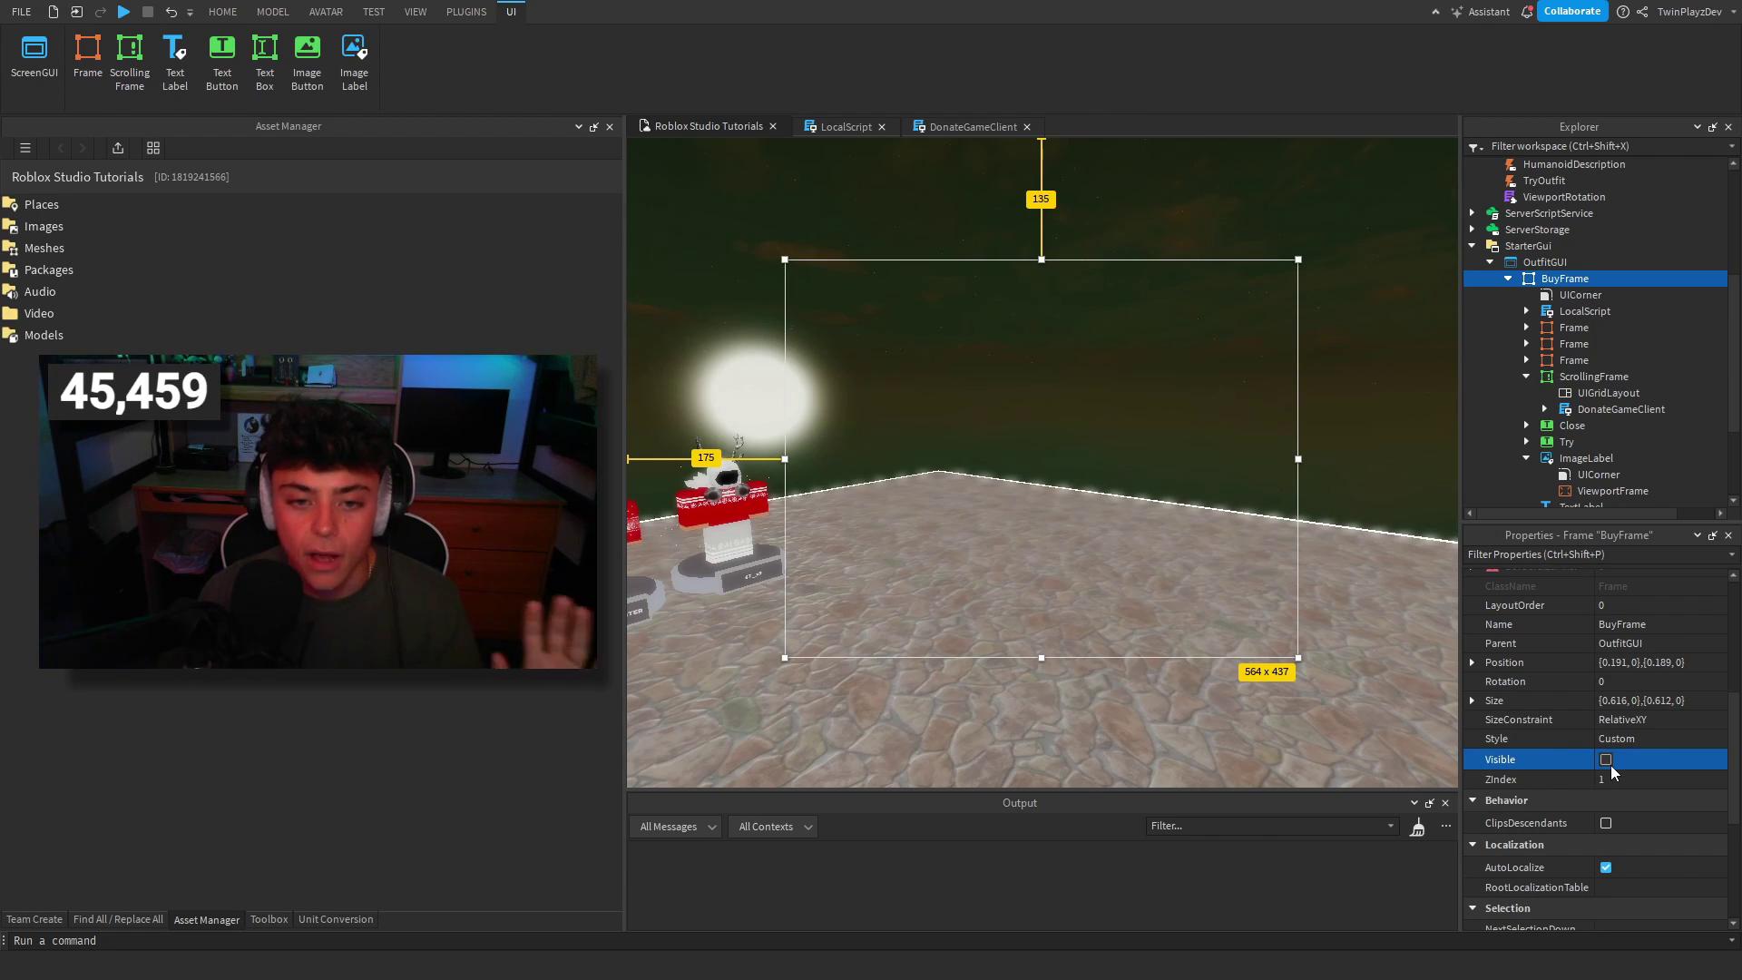
pyautogui.click(1607, 762)
pyautogui.click(1370, 361)
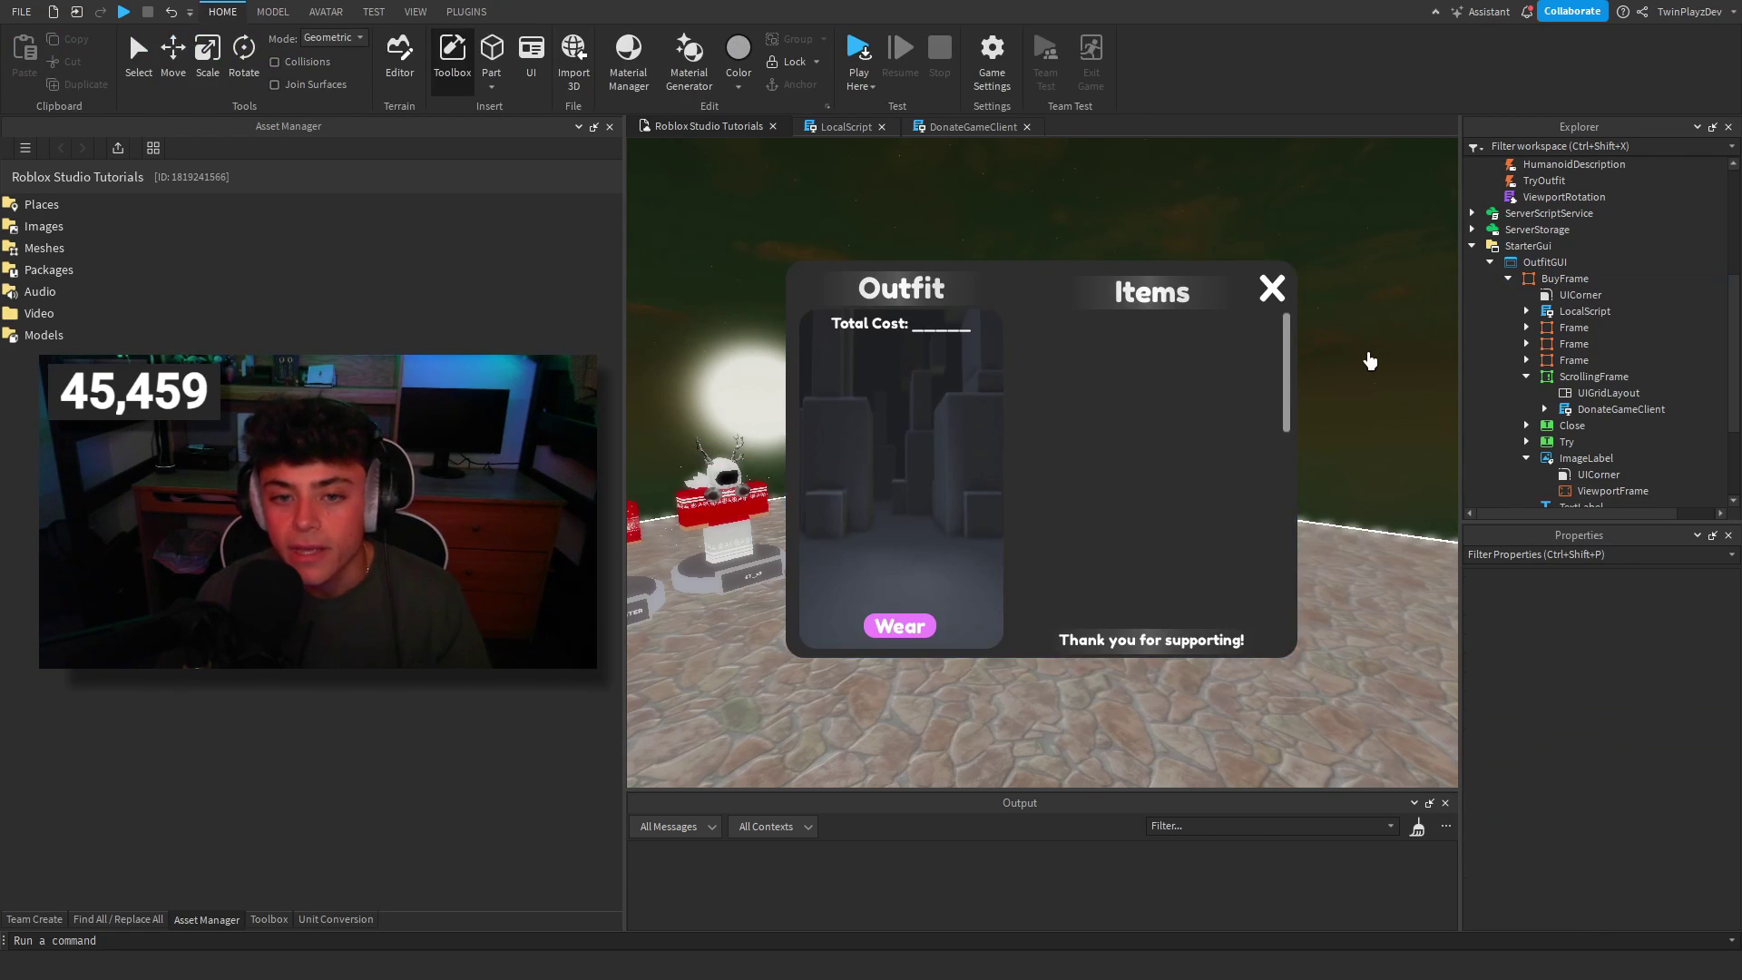
# Turn off the BuyFrame's Visible property so the outfit window is hidden, and clear the selection.
pyautogui.moveTo(1369, 361); pyautogui.dragTo(628, 365, button='right')
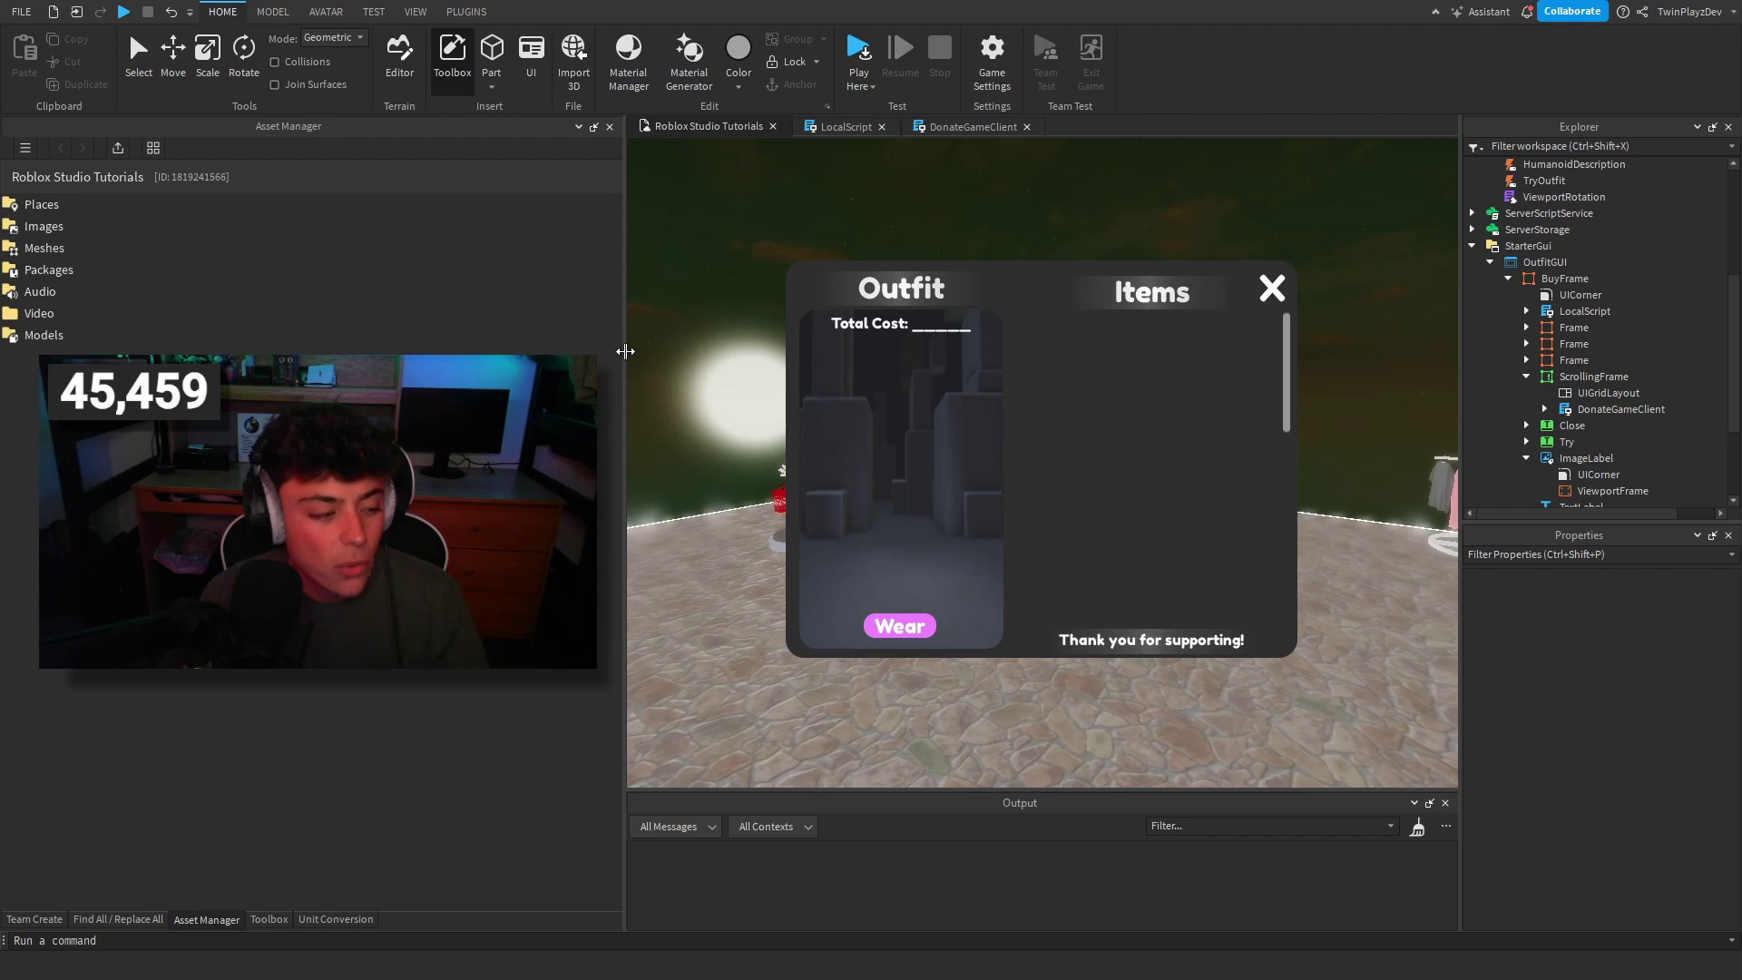
pyautogui.moveTo(625, 350); pyautogui.dragTo(620, 350)
pyautogui.scroll(5, 1524, 344)
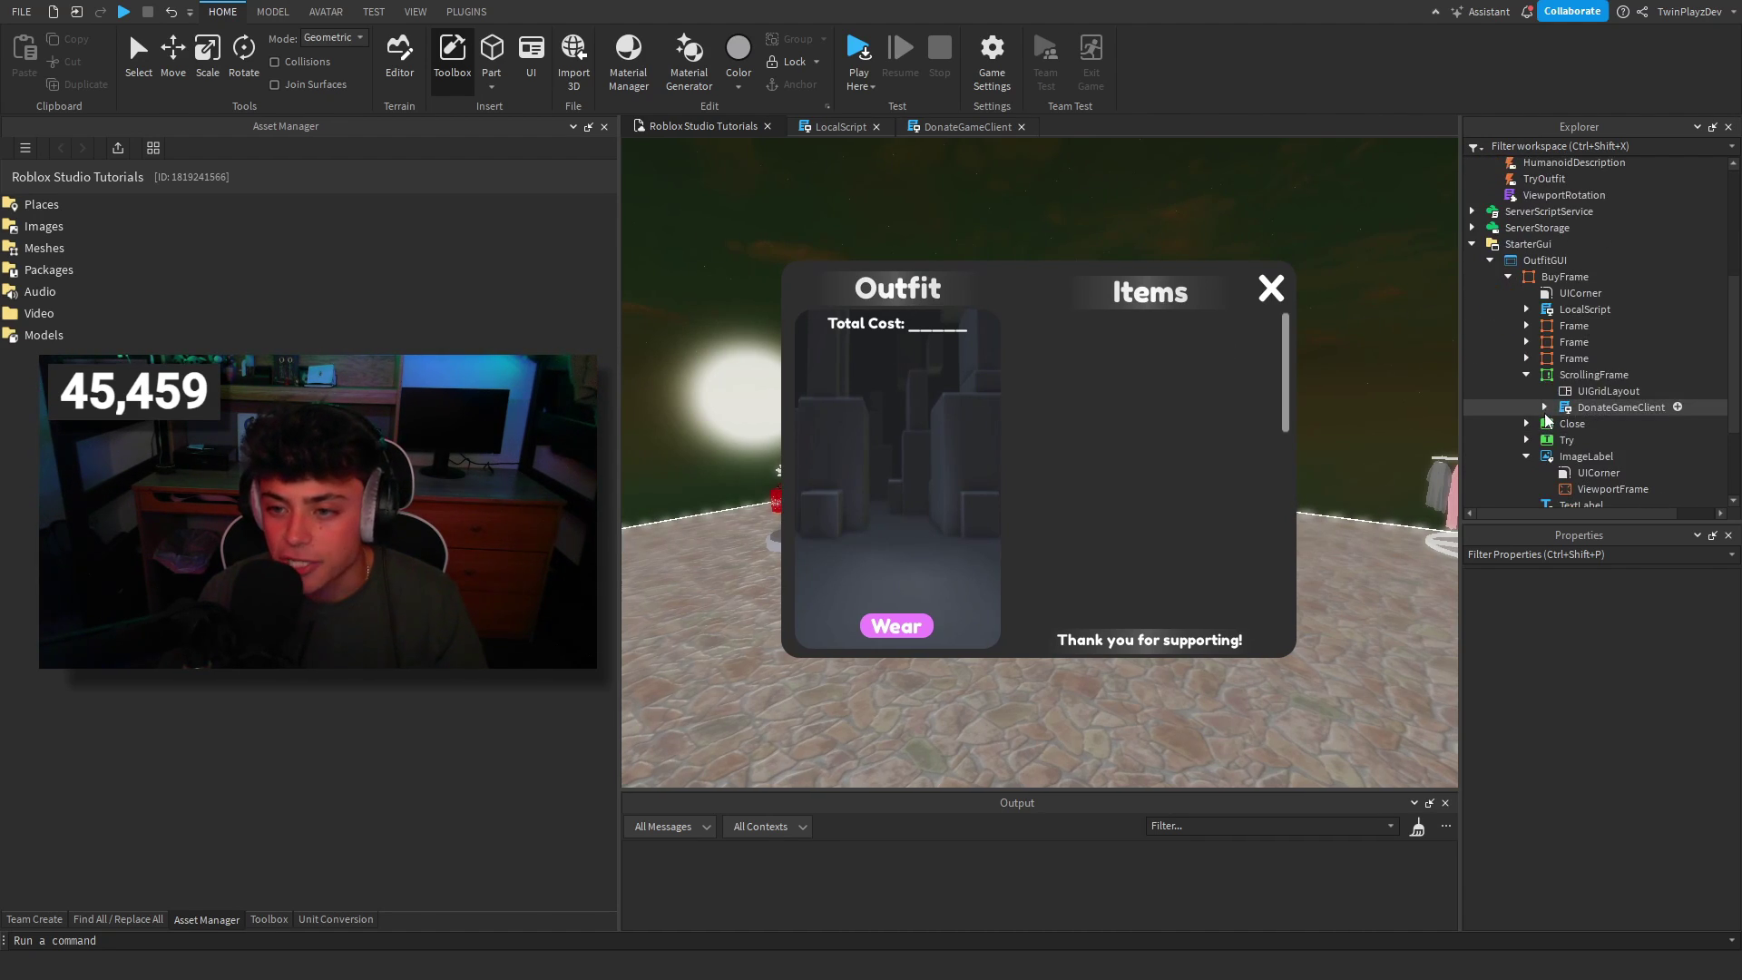
pyautogui.scroll(-5, 1596, 390)
pyautogui.click(1564, 277)
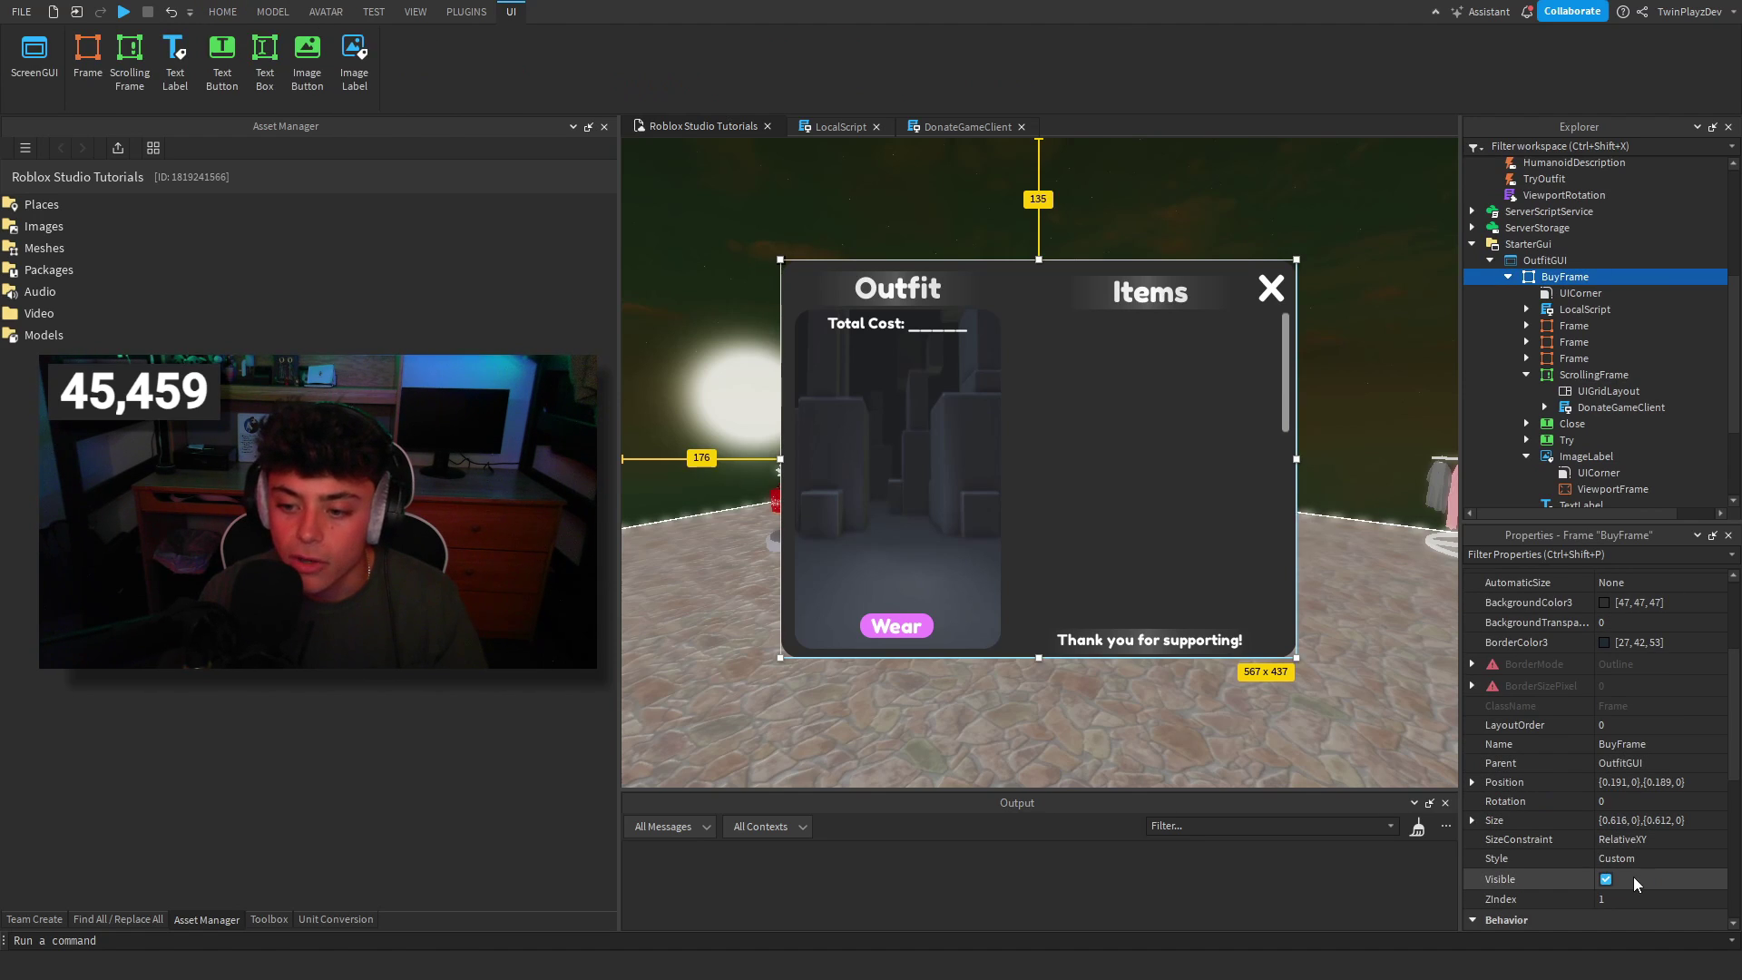
pyautogui.click(1606, 879)
pyautogui.click(1361, 373)
# Duplicate the stand with the white hooded avatar and move the copy about 6.5 studs along the row to its free side.
pyautogui.moveTo(1361, 373); pyautogui.dragTo(1321, 357, button='right')
pyautogui.press('w')
pyautogui.press('d')
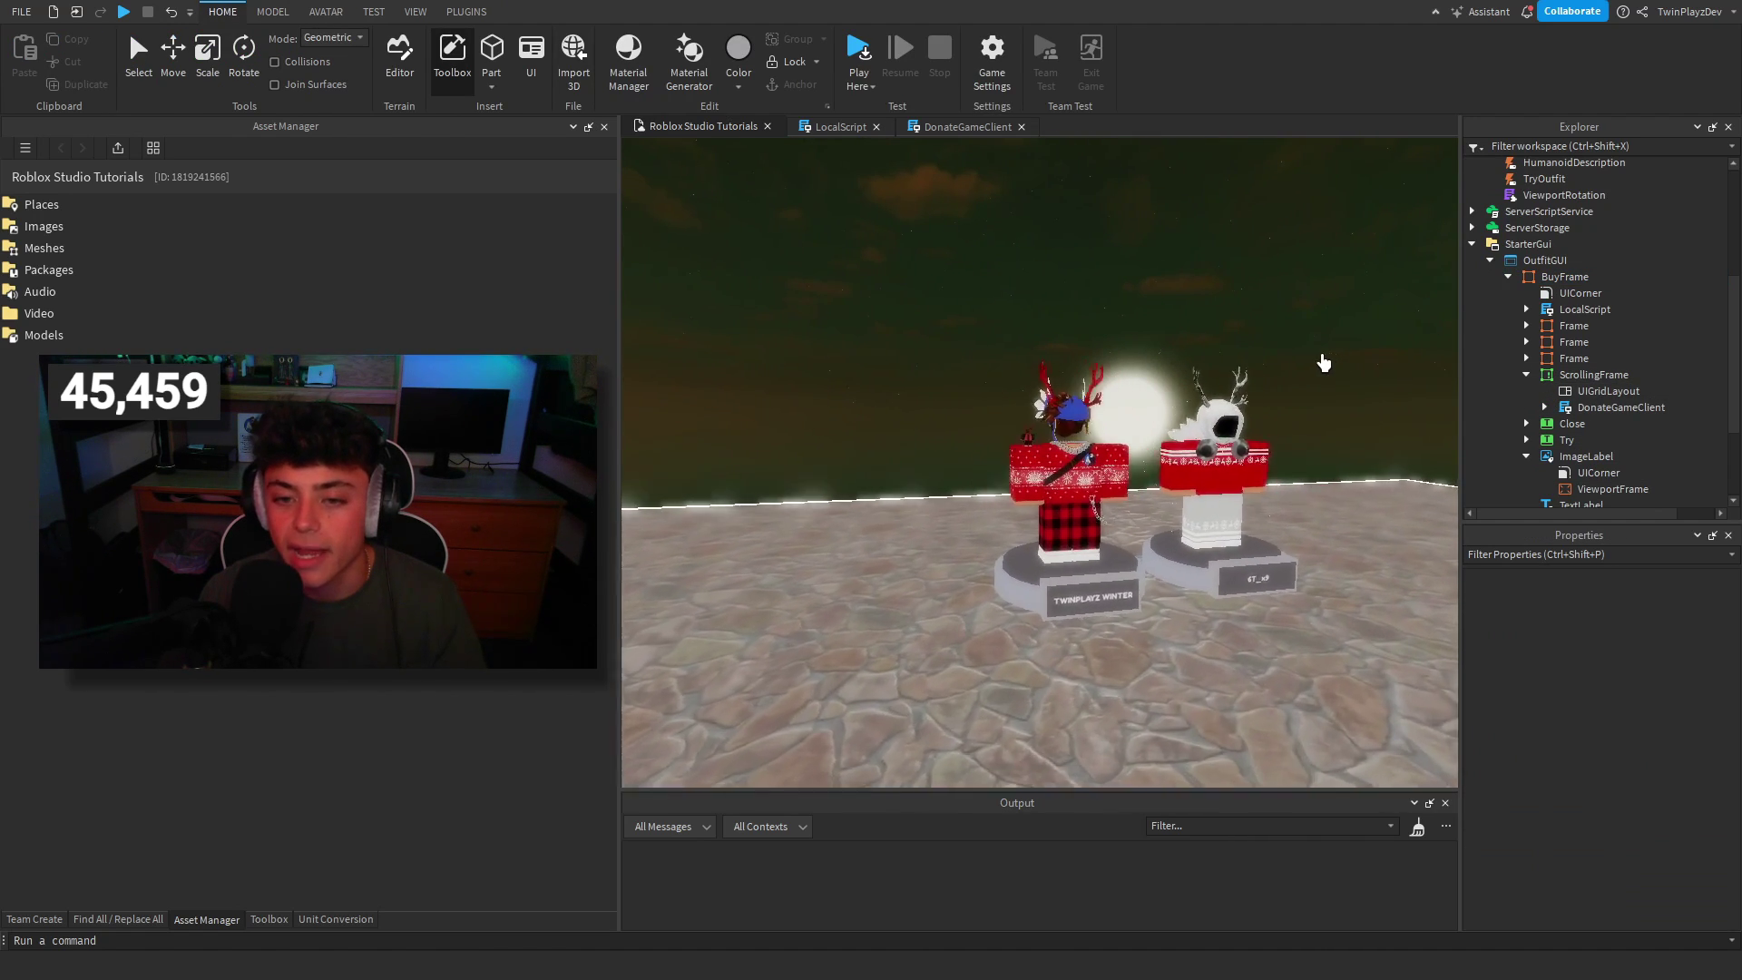
pyautogui.click(178, 56)
pyautogui.moveTo(998, 296); pyautogui.dragTo(988, 296, button='right')
pyautogui.press('d')
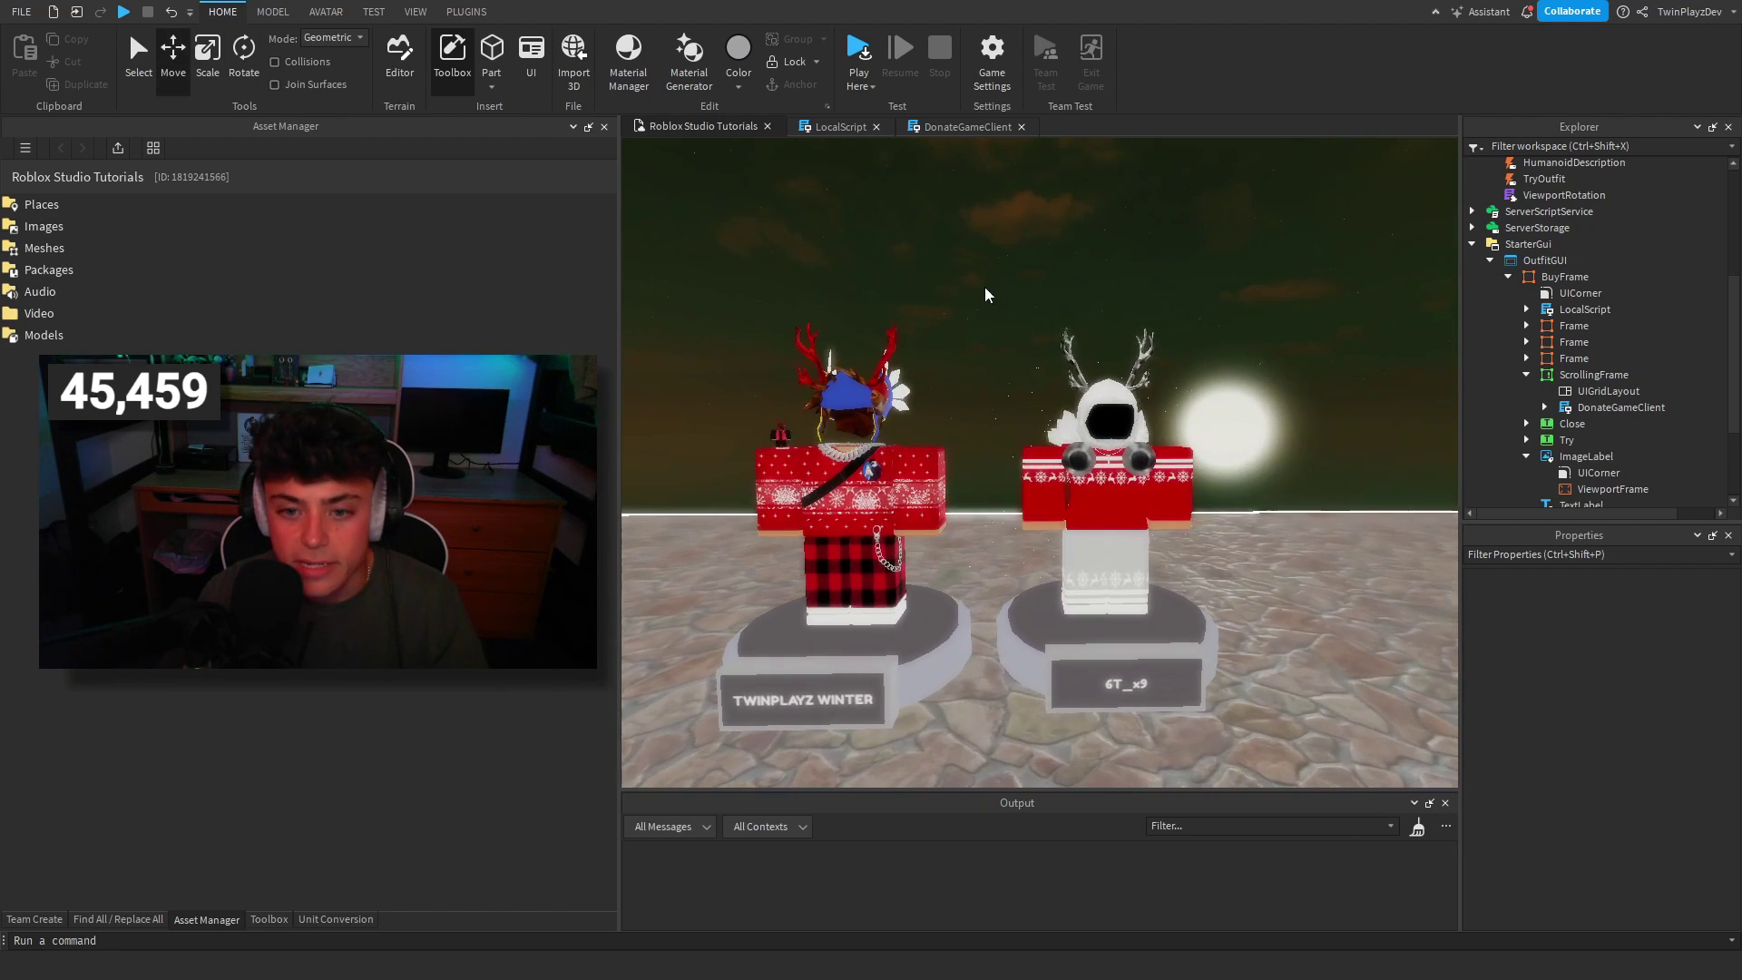
pyautogui.click(1108, 458)
pyautogui.moveTo(1240, 348); pyautogui.dragTo(1240, 357, button='right')
pyautogui.press('d')
pyautogui.scroll(2, 1553, 318)
pyautogui.moveTo(1161, 535); pyautogui.dragTo(1107, 552, button='right')
pyautogui.press('s')
pyautogui.press('d')
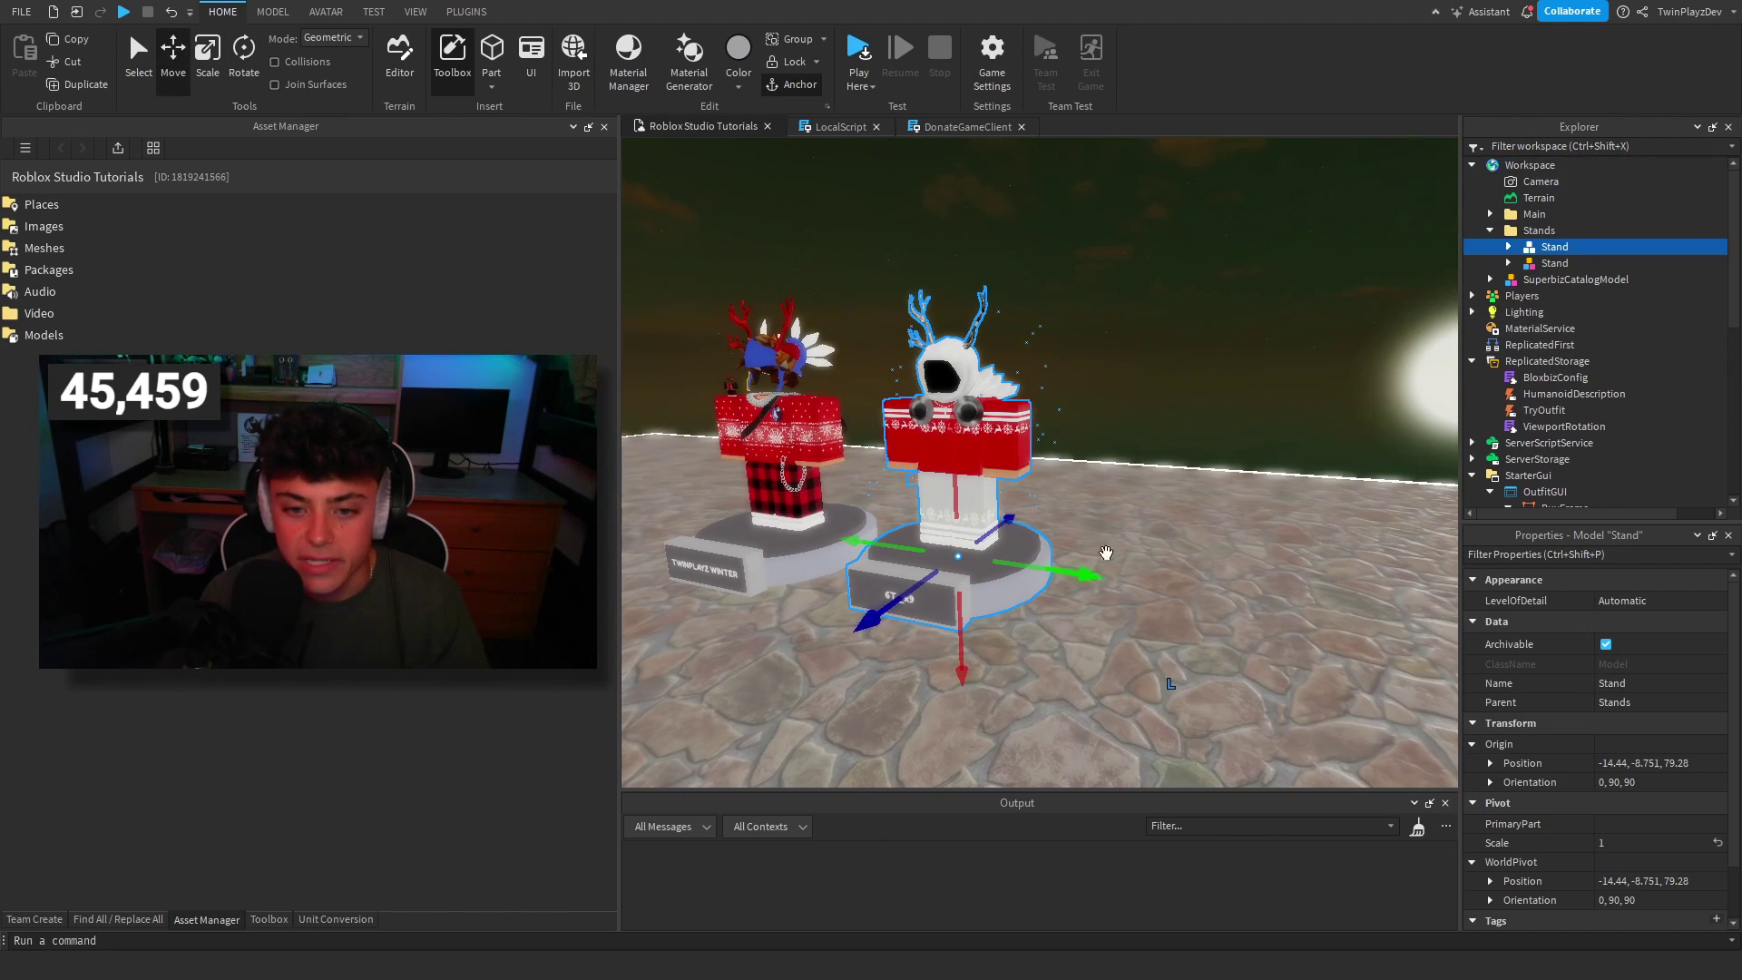
pyautogui.hotkey('ctrl', 'd')
pyautogui.moveTo(1054, 571); pyautogui.dragTo(1317, 605)
pyautogui.press('f')
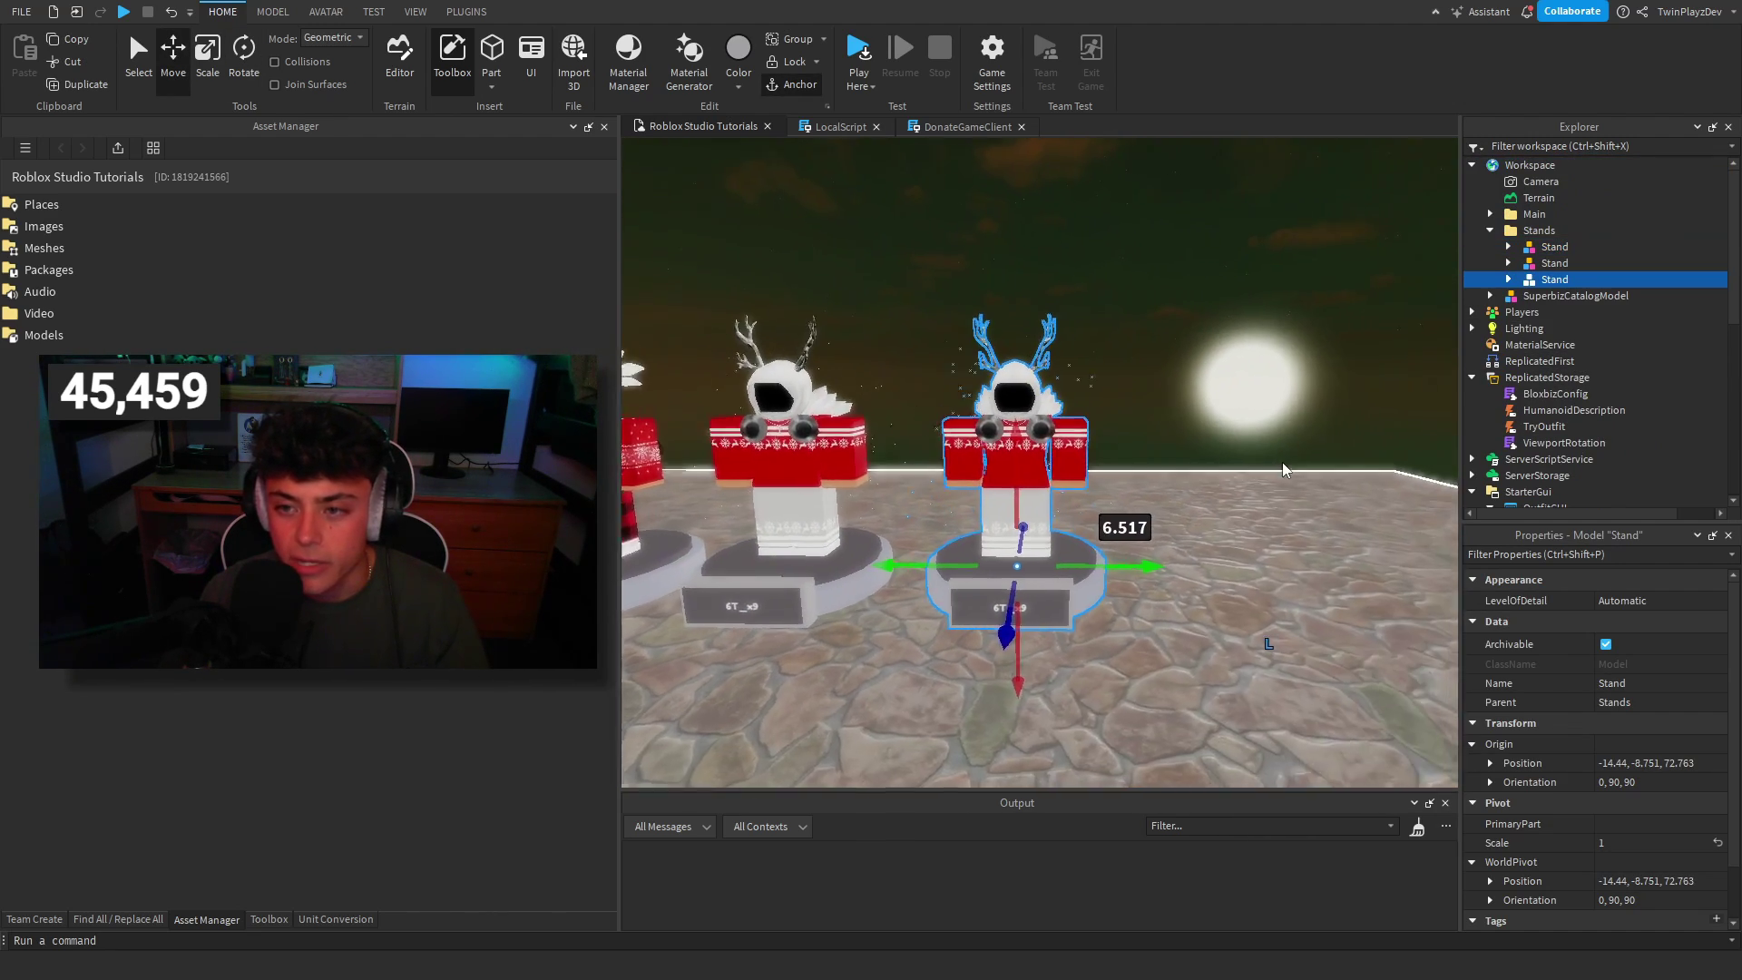
# Expand the copied Stand model and examine its ProximityPart, Character and Sign.
pyautogui.click(1506, 280)
pyautogui.click(1557, 360)
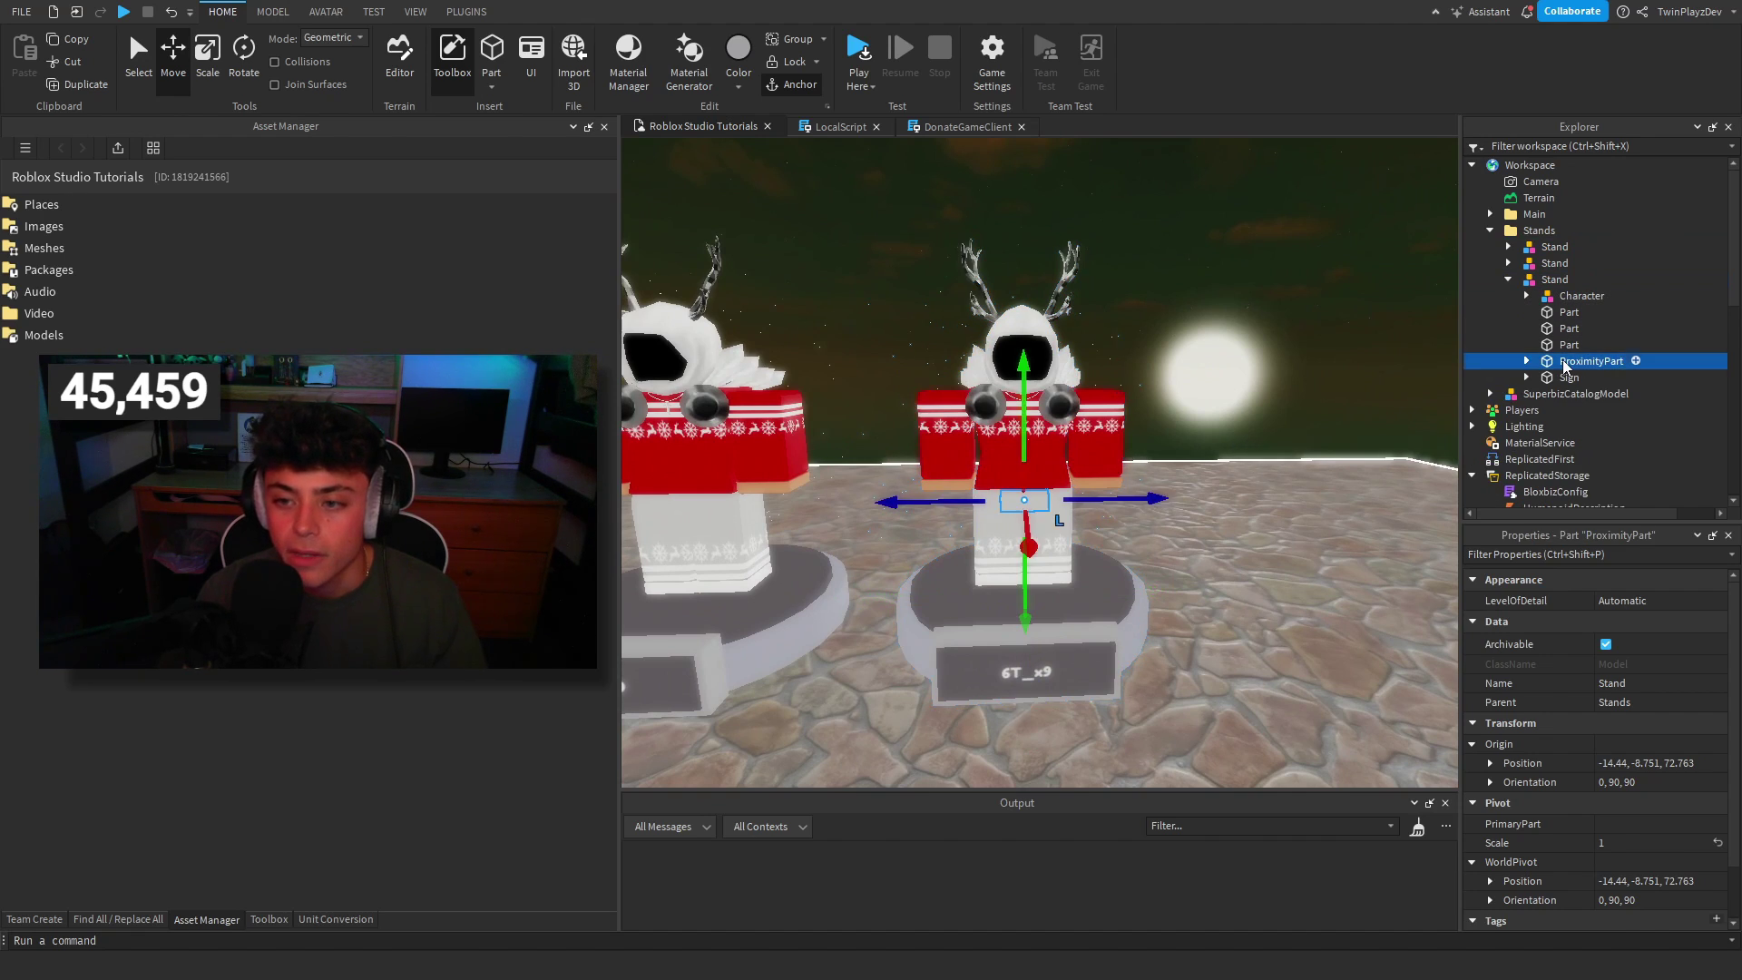
pyautogui.click(1566, 377)
pyautogui.click(1566, 361)
pyautogui.click(1568, 377)
pyautogui.click(1525, 377)
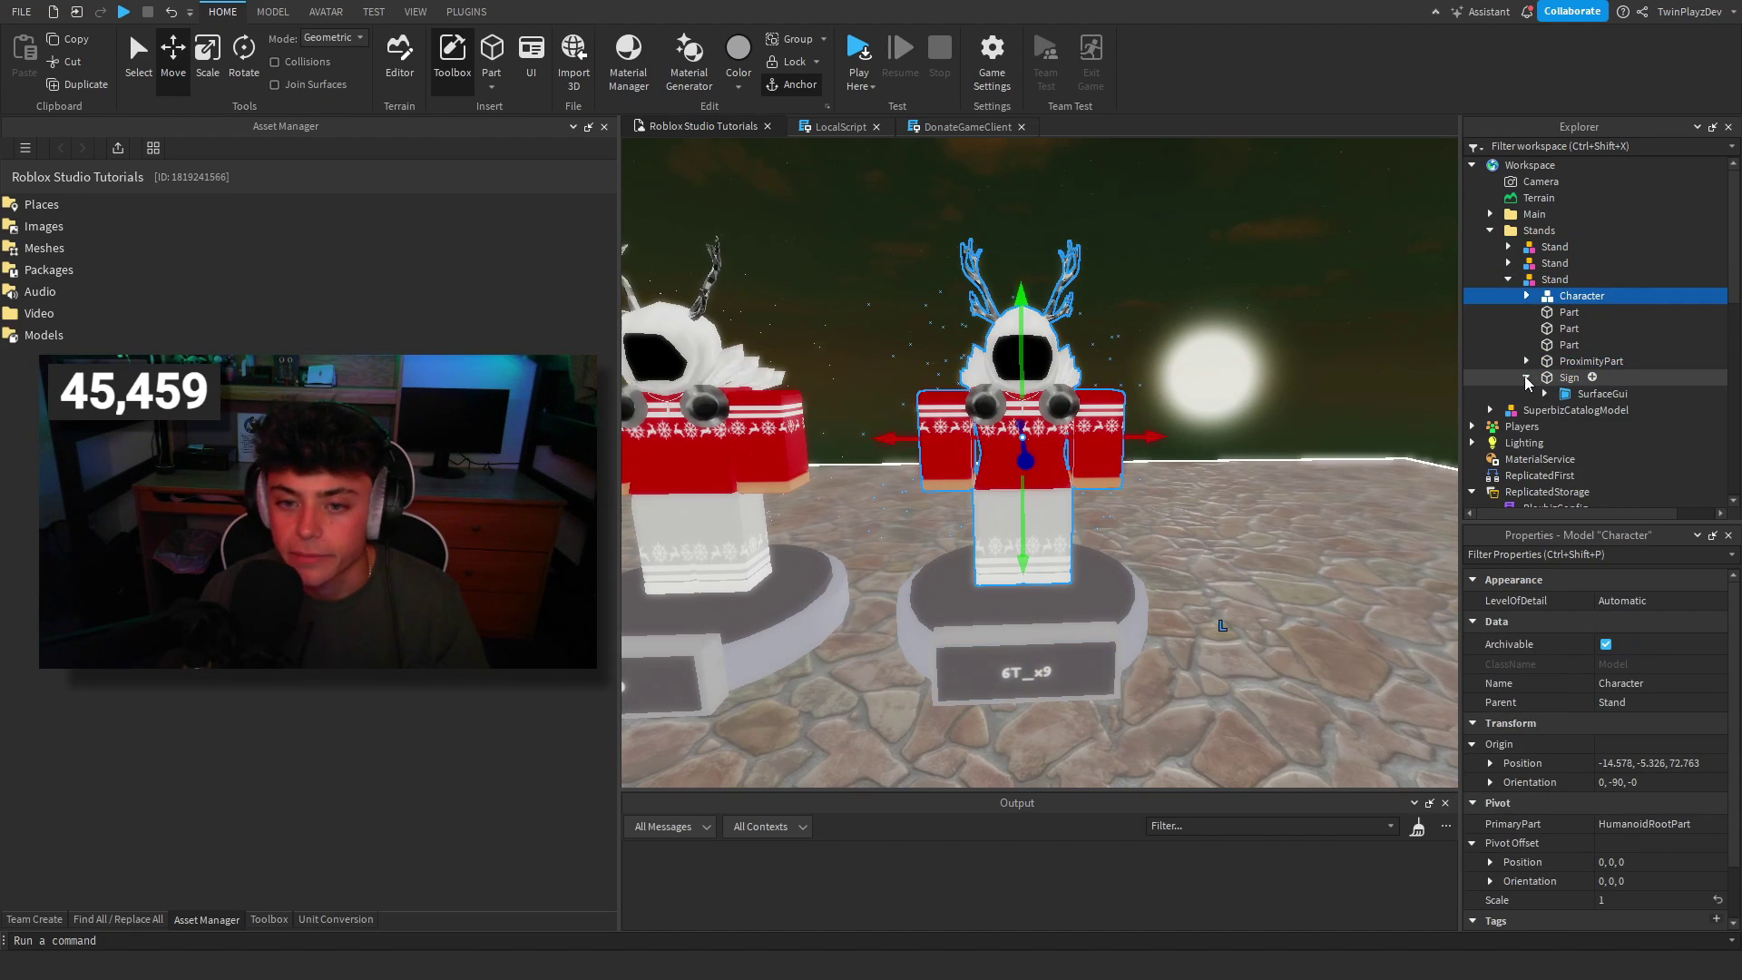
# Set the text of the TextLabel in the copied stand's sign SurfaceGui to Summer.
pyautogui.click(1559, 396)
pyautogui.scroll(-1, 1550, 401)
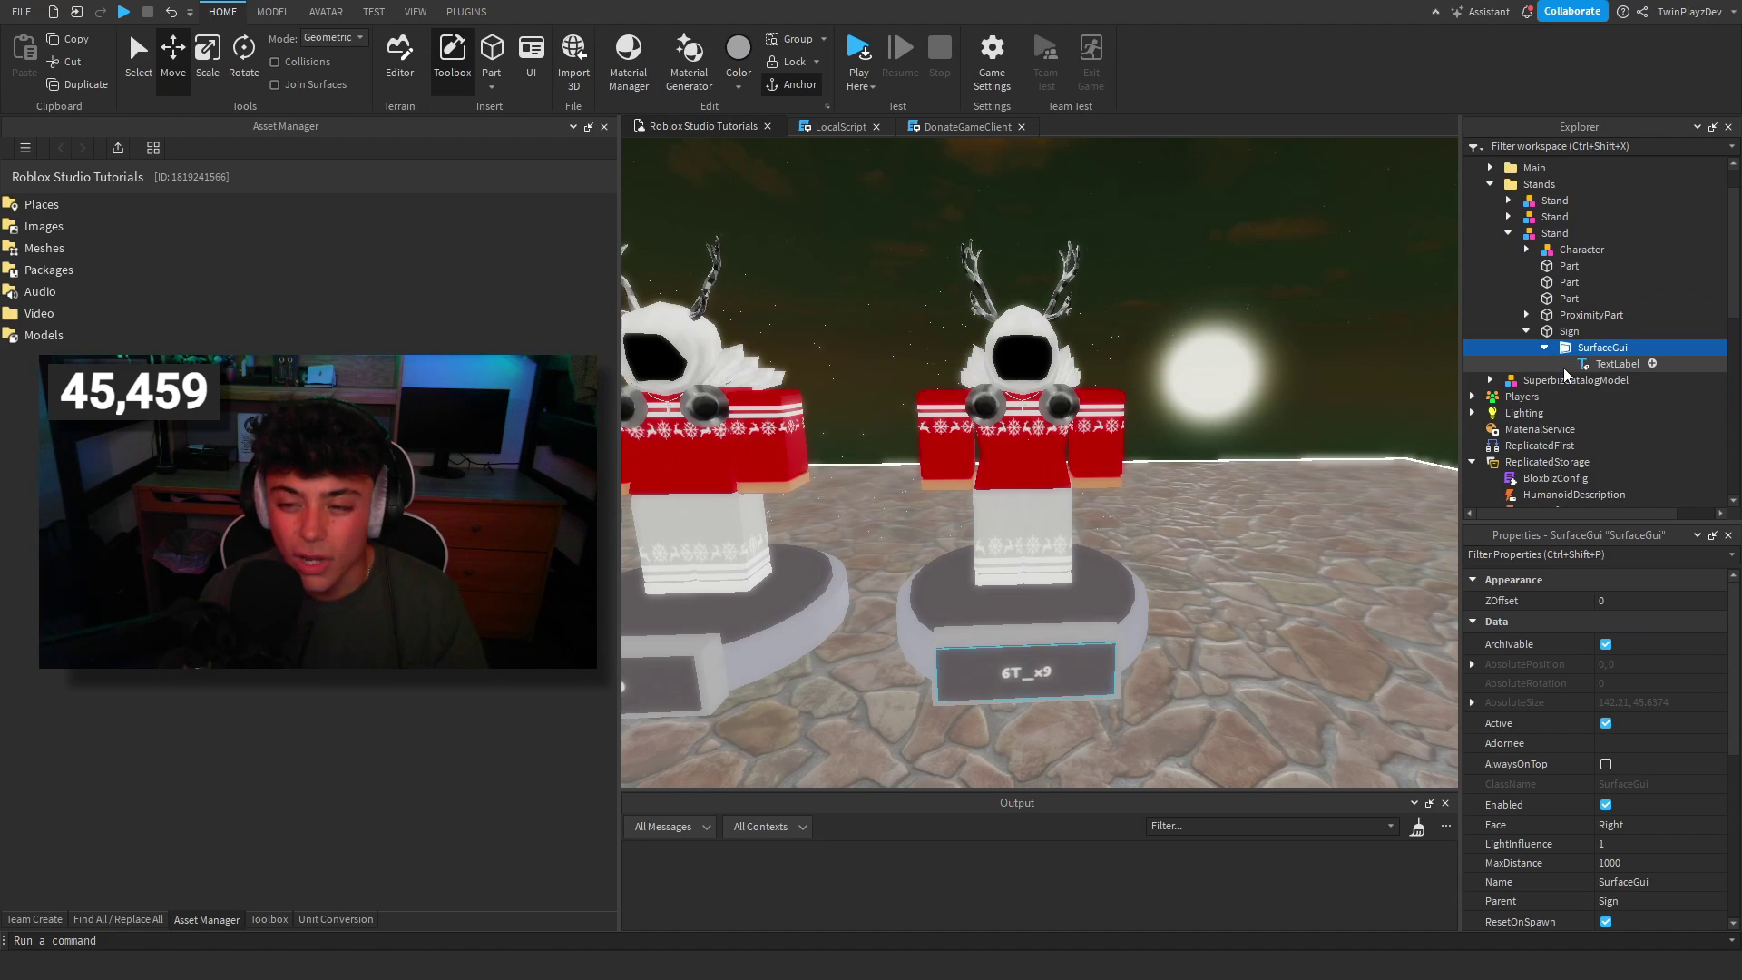
pyautogui.click(1616, 364)
pyautogui.press('f')
pyautogui.moveTo(1376, 365); pyautogui.dragTo(1319, 399, button='right')
pyautogui.scroll(4, 1320, 451)
pyautogui.scroll(-2, 1320, 451)
pyautogui.scroll(-8, 1603, 751)
pyautogui.scroll(-3, 1601, 759)
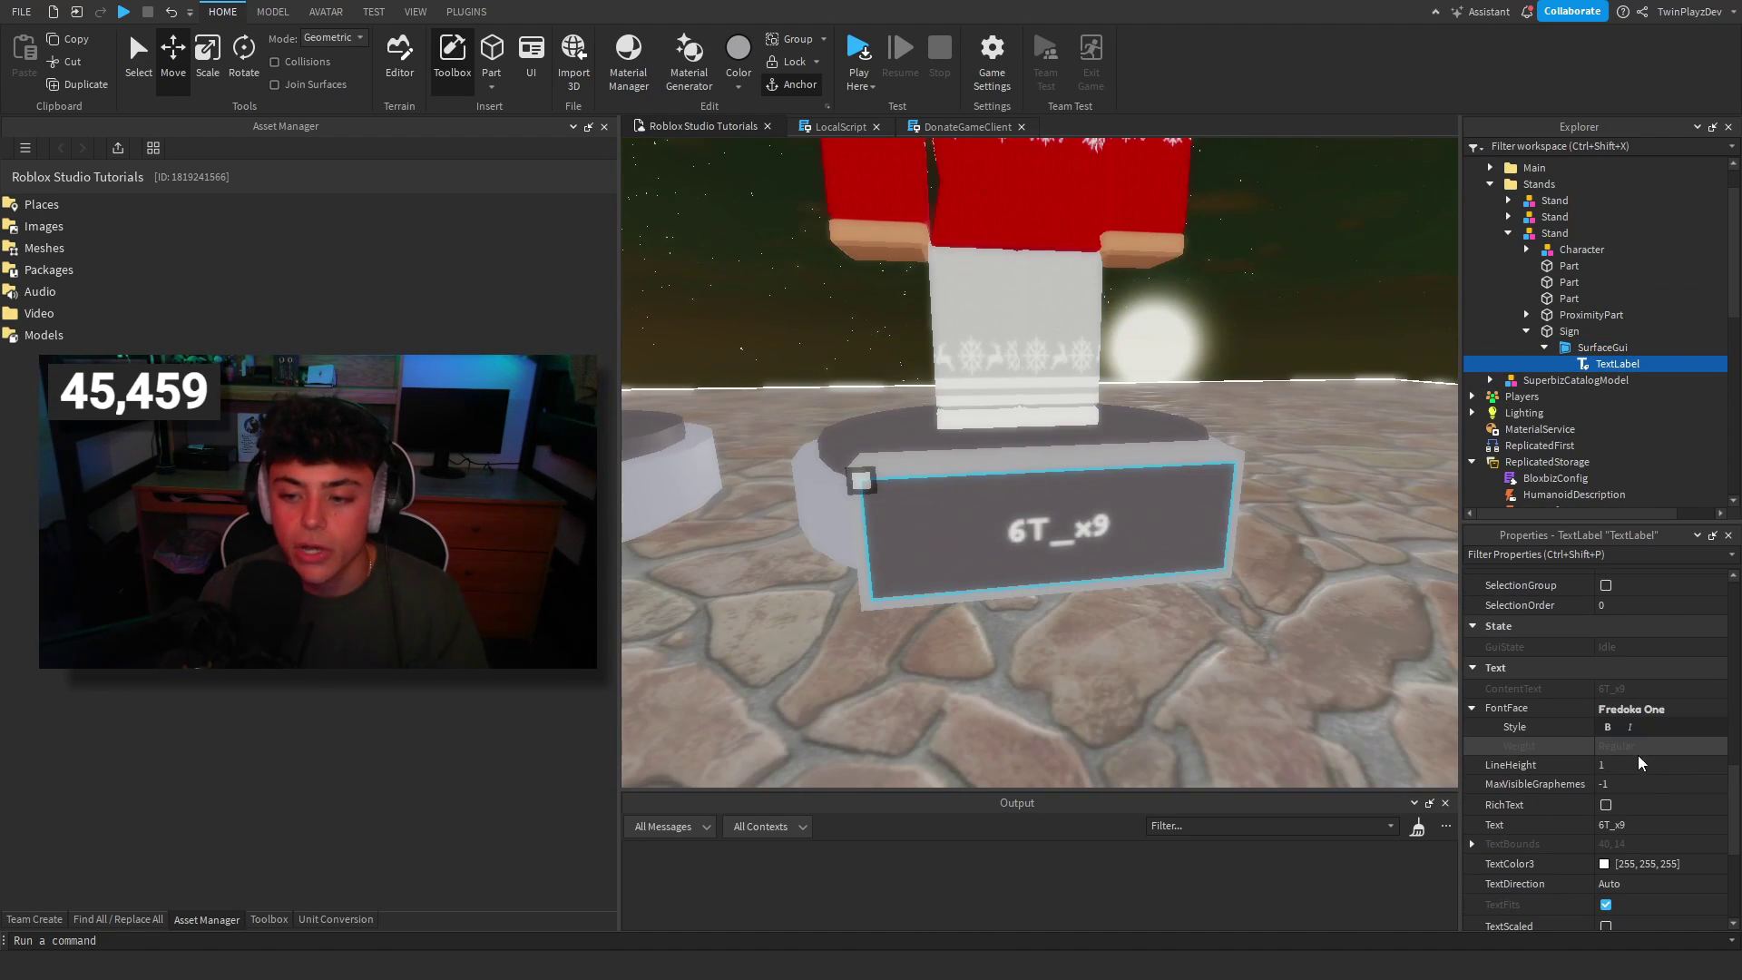
pyautogui.click(1647, 826)
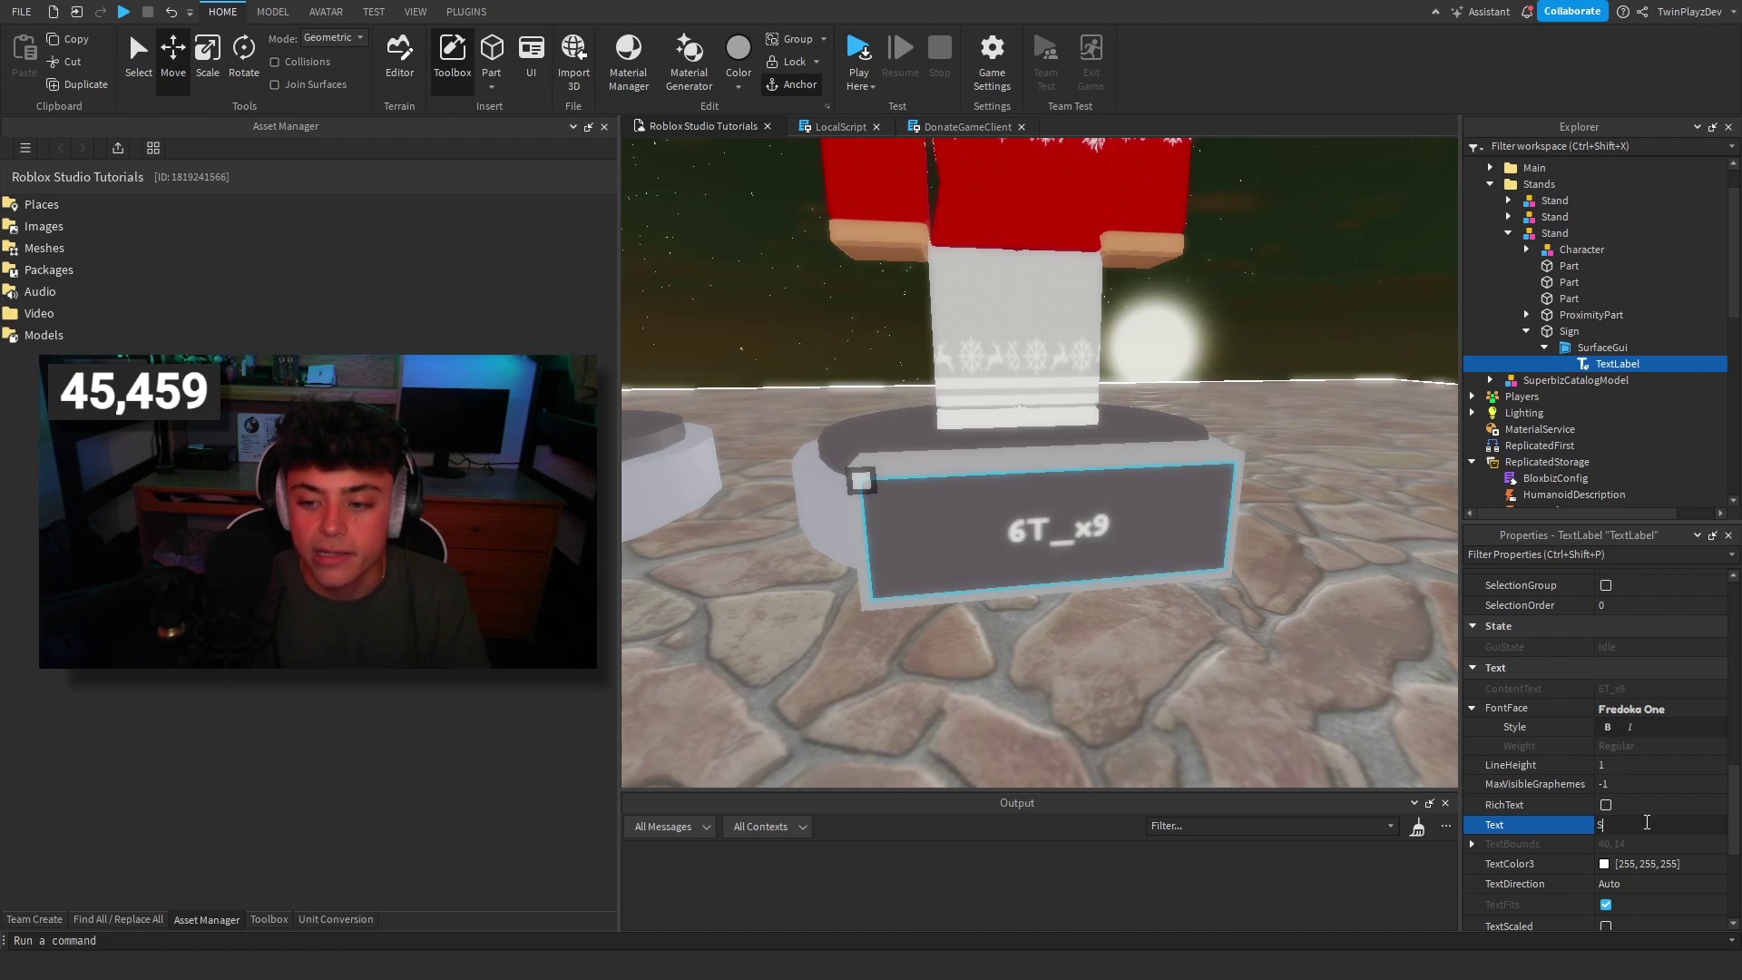
pyautogui.write('Summer')
pyautogui.press('Return')
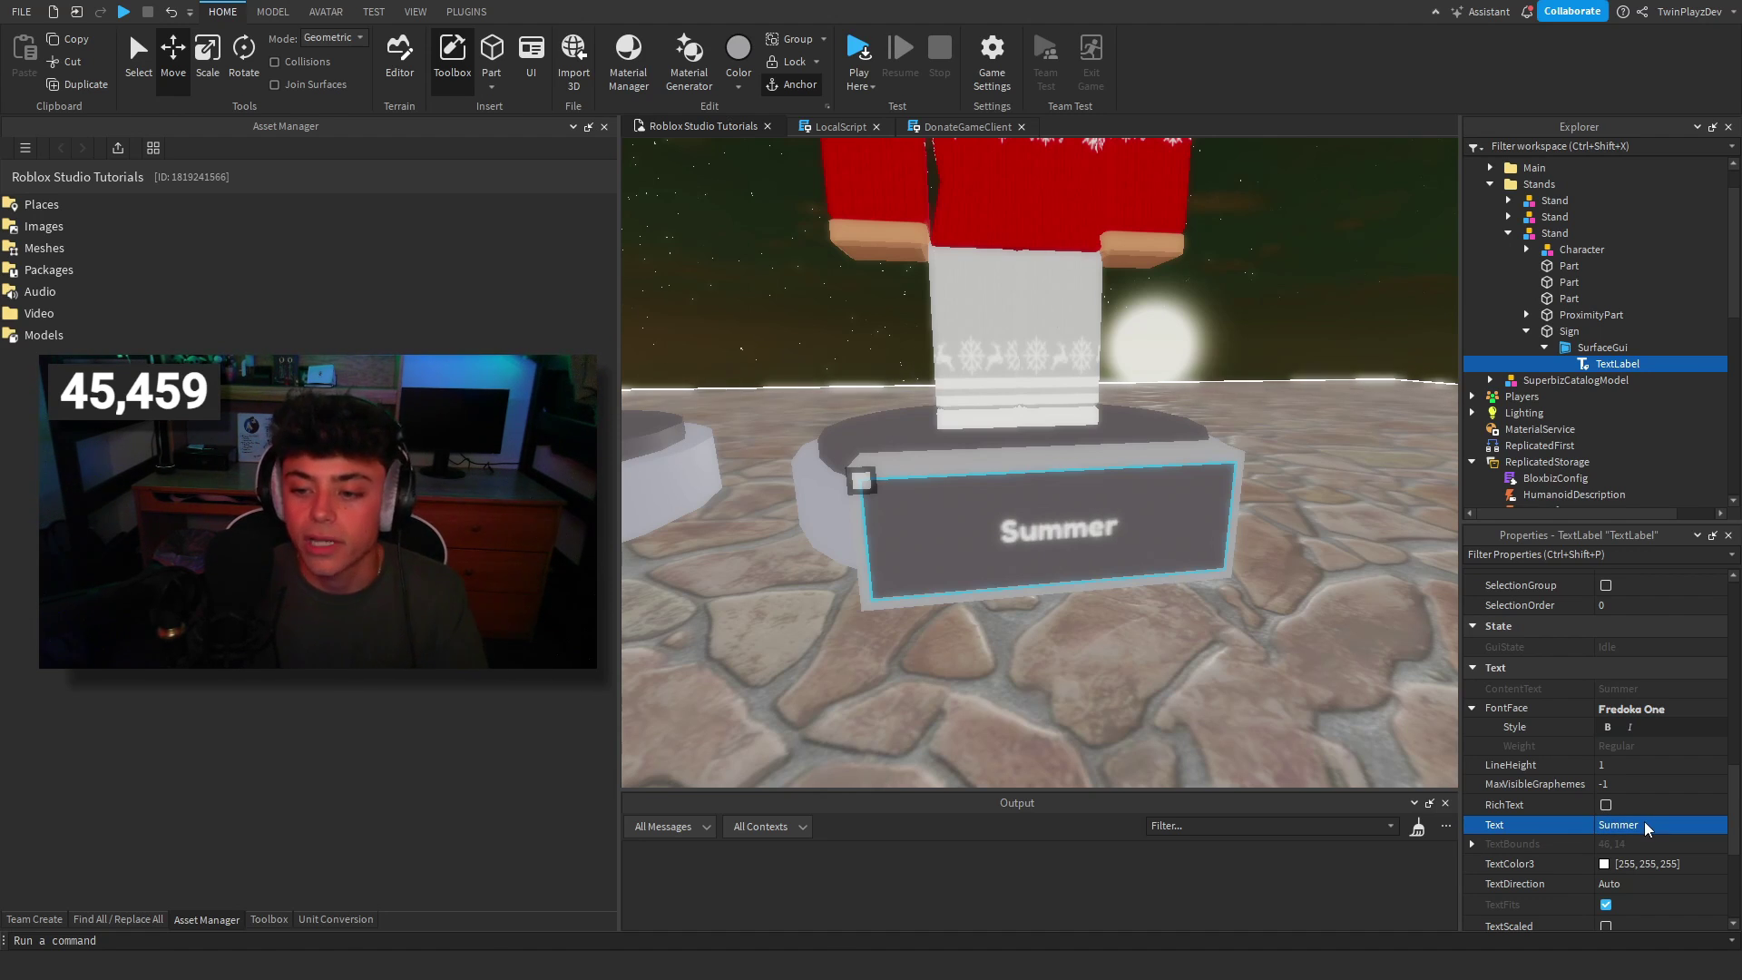
pyautogui.scroll(-6, 1361, 363)
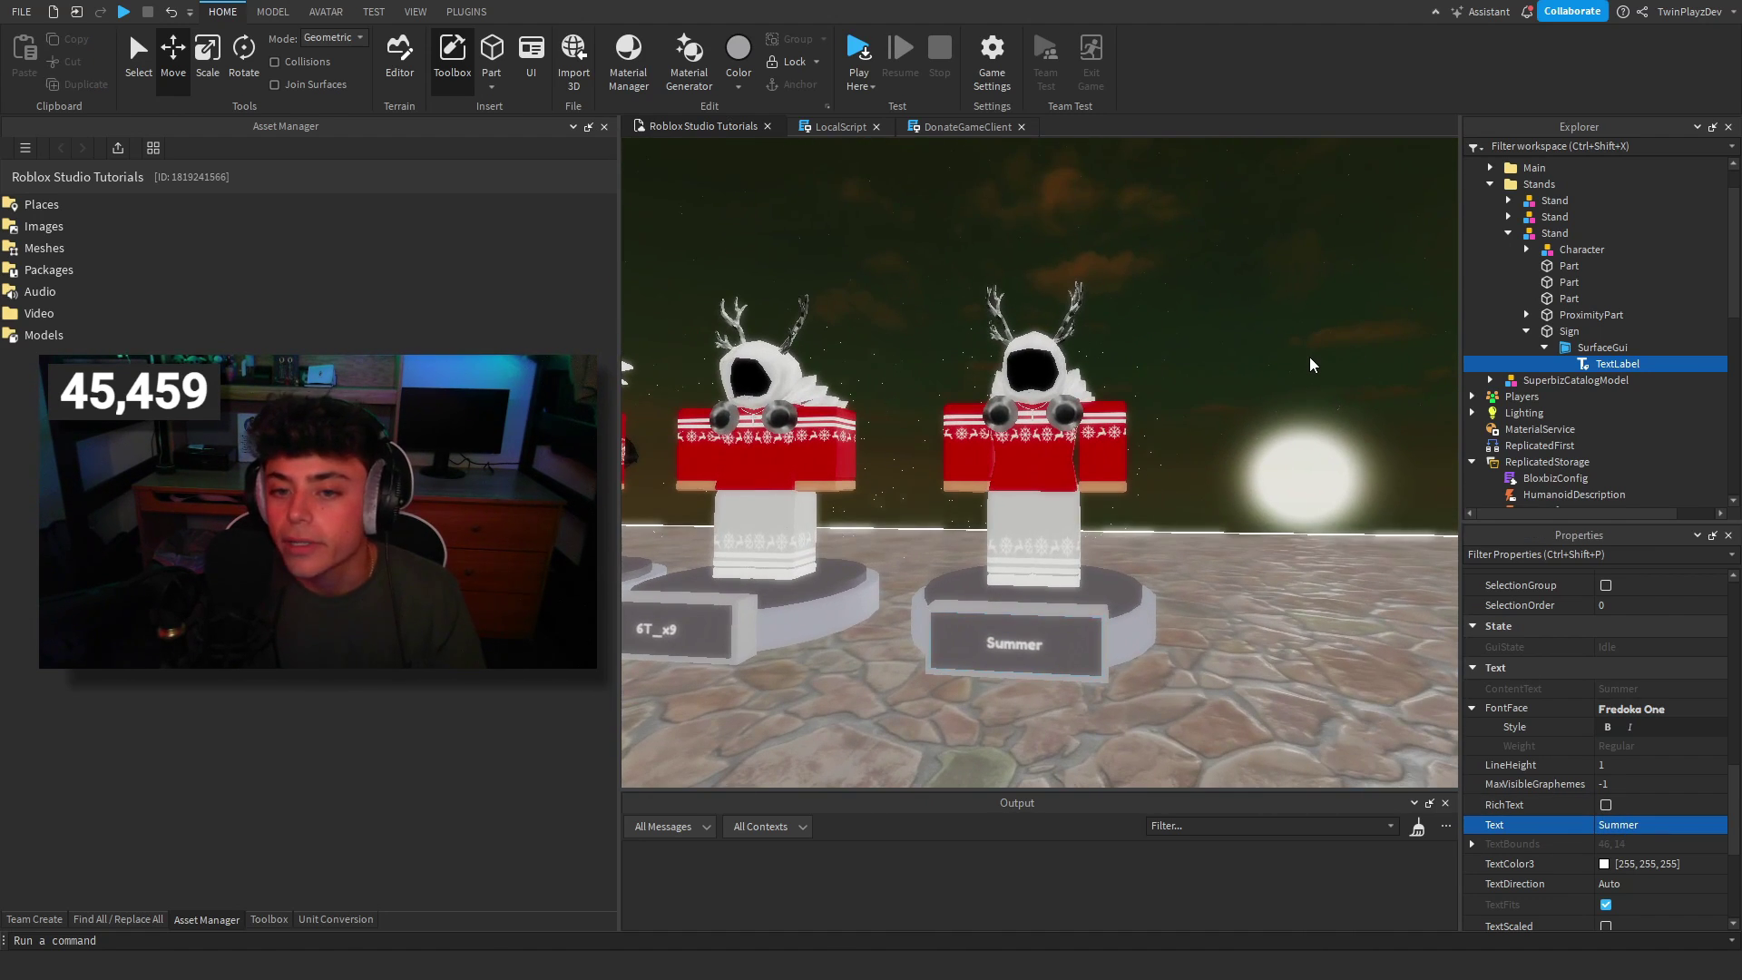
pyautogui.click(1309, 365)
# Open the script inside the Summer stand's ProximityPrompt, look over its code and return to the 3D view.
pyautogui.scroll(3, 1309, 364)
pyautogui.scroll(-2, 1309, 364)
pyautogui.click(1525, 331)
pyautogui.click(1526, 315)
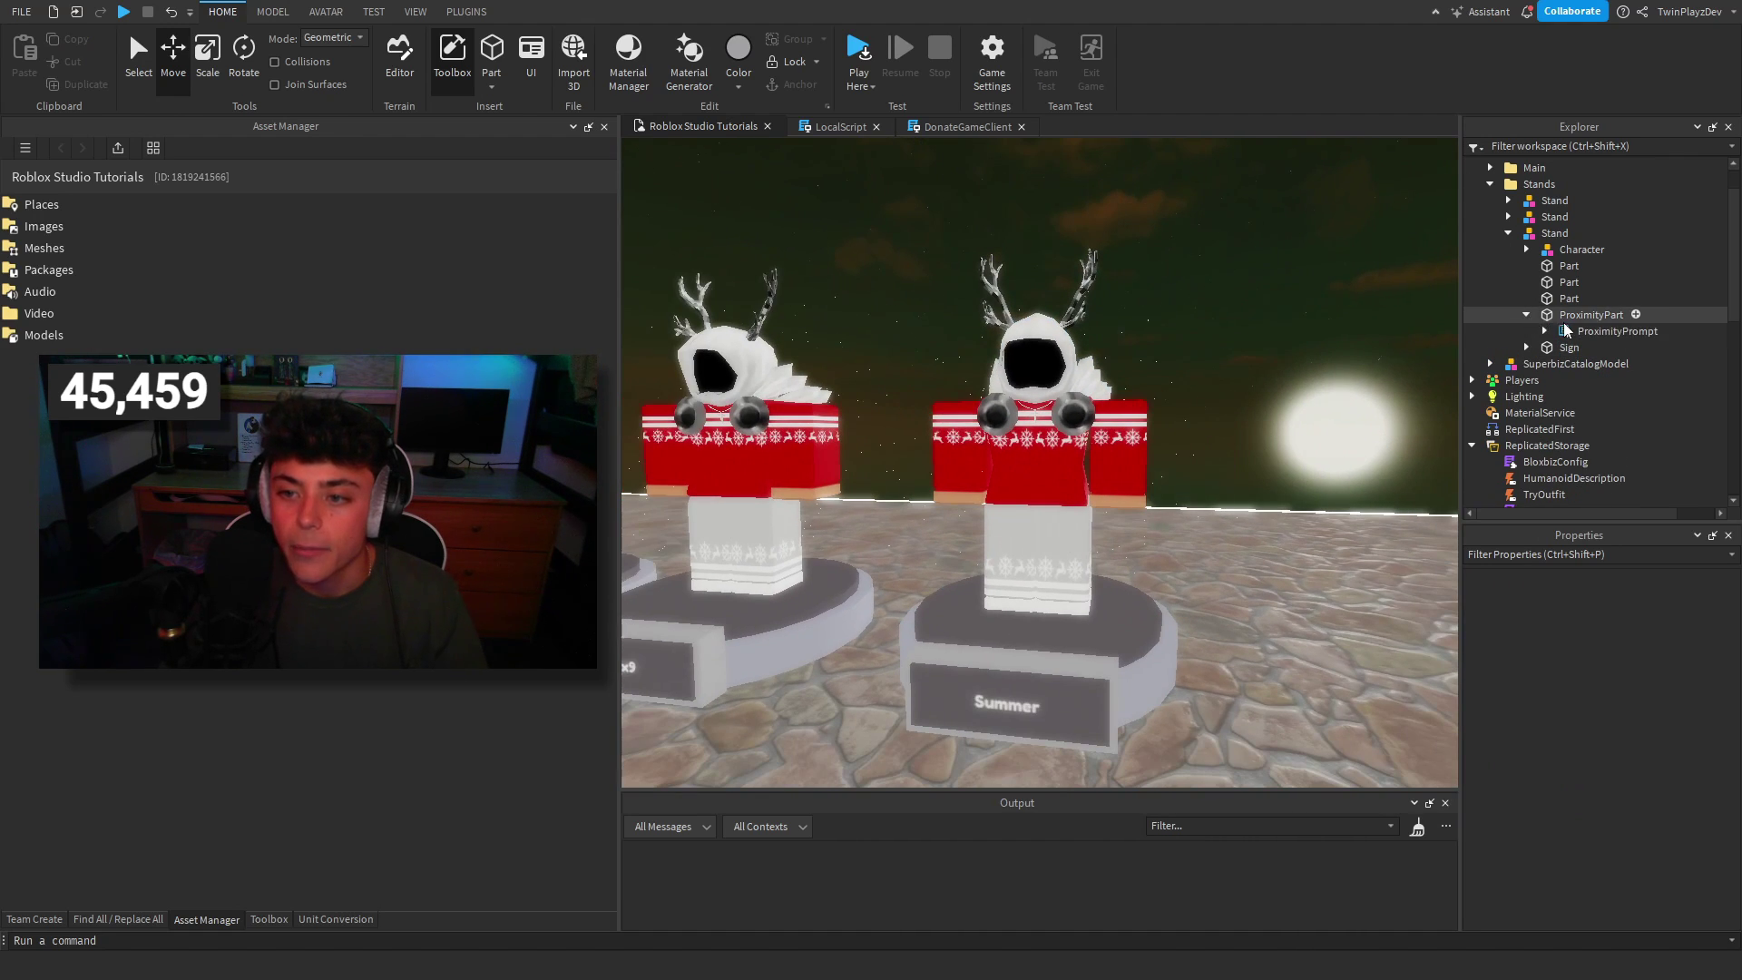
pyautogui.click(1562, 332)
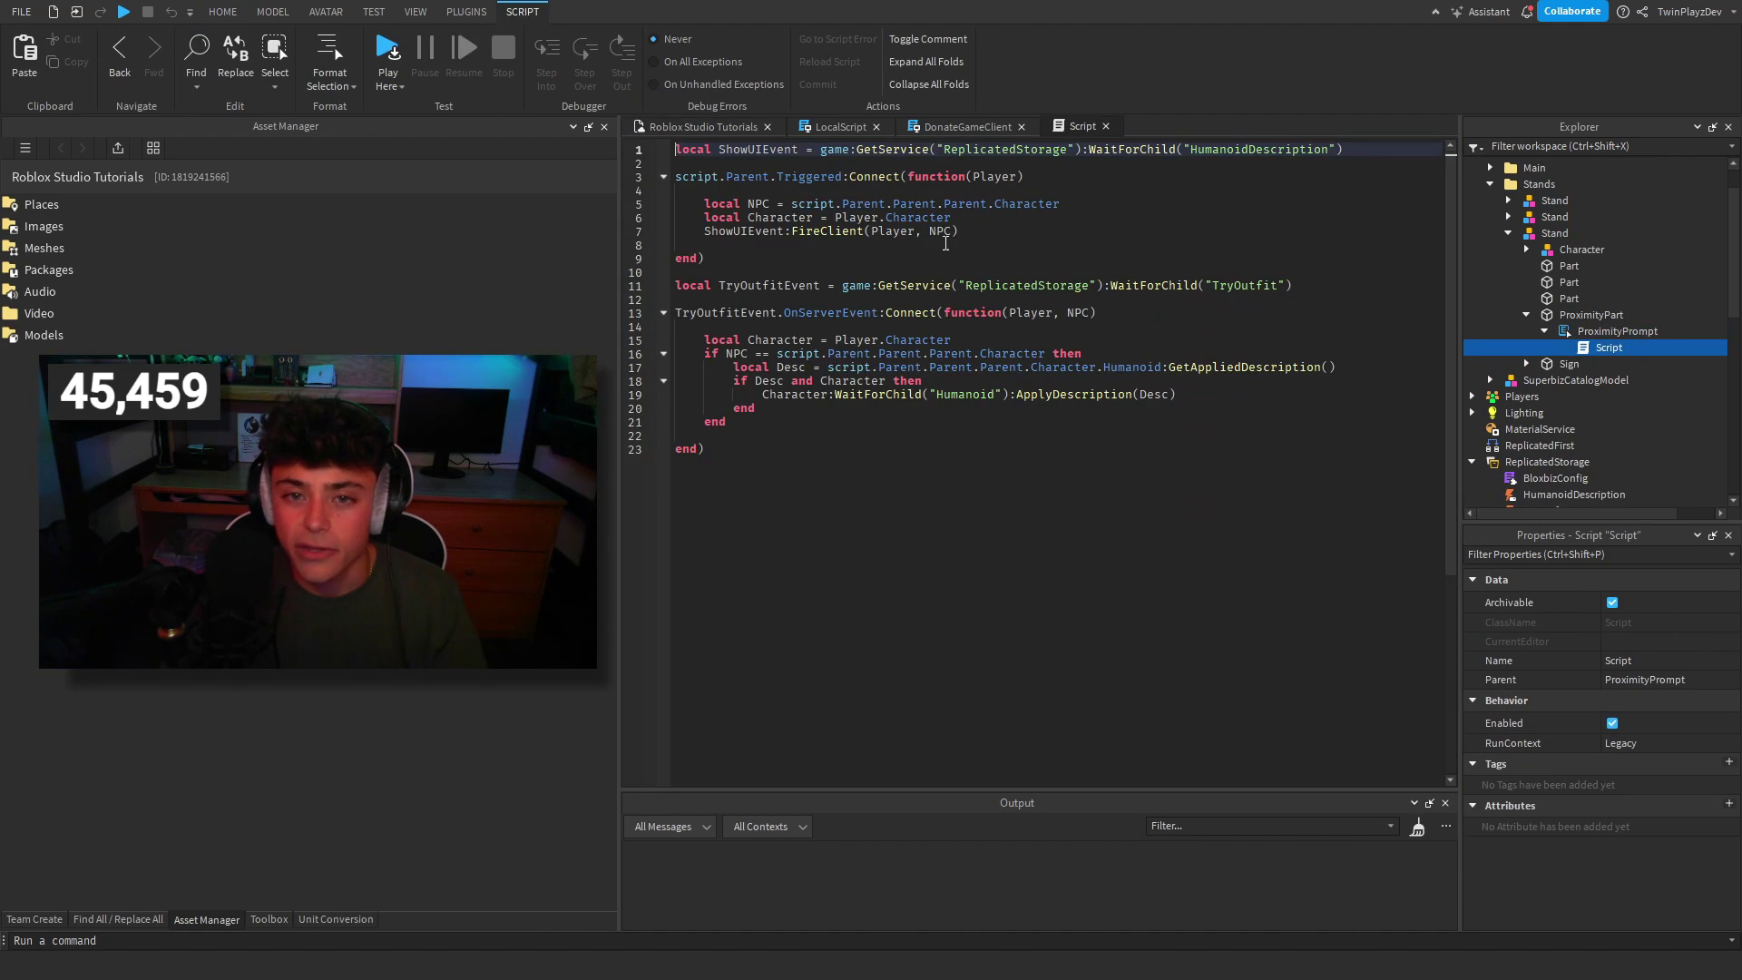
pyautogui.click(703, 126)
# Examine the Summer stand's ProximityPart and its ProximityPrompt properties, including GamepadKeyCode, ObjectText and ActionText.
pyautogui.click(1590, 314)
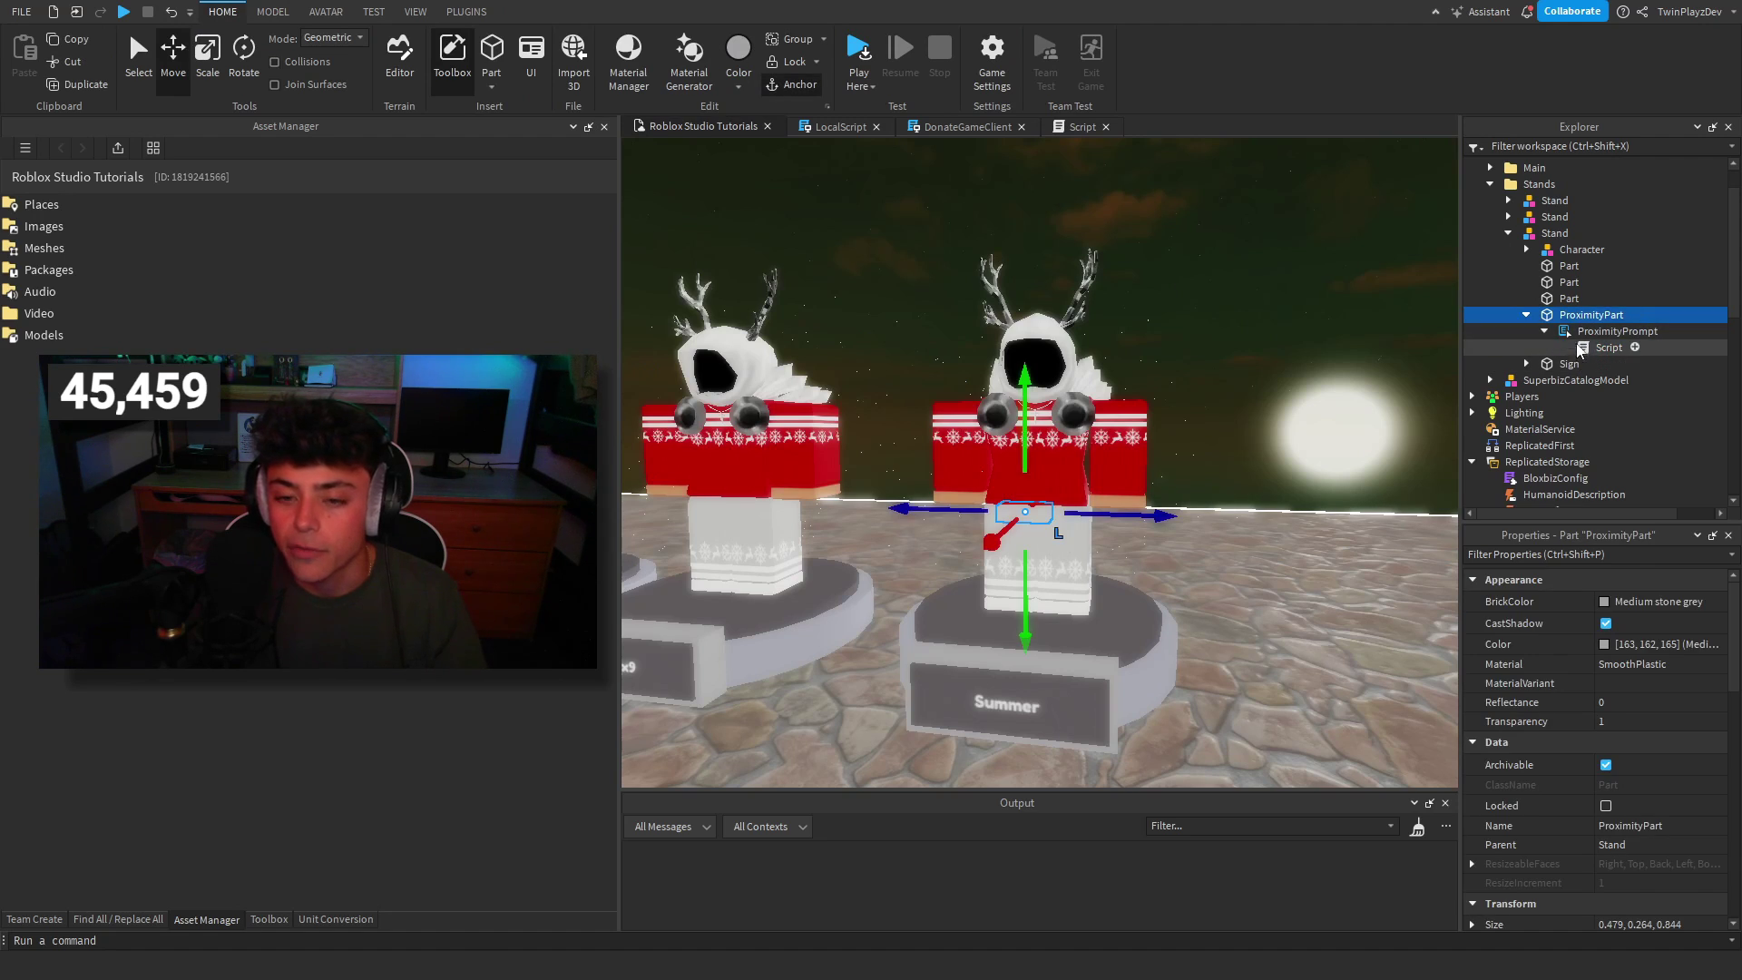
pyautogui.click(1617, 331)
pyautogui.moveTo(1206, 625); pyautogui.dragTo(1144, 591, button='right')
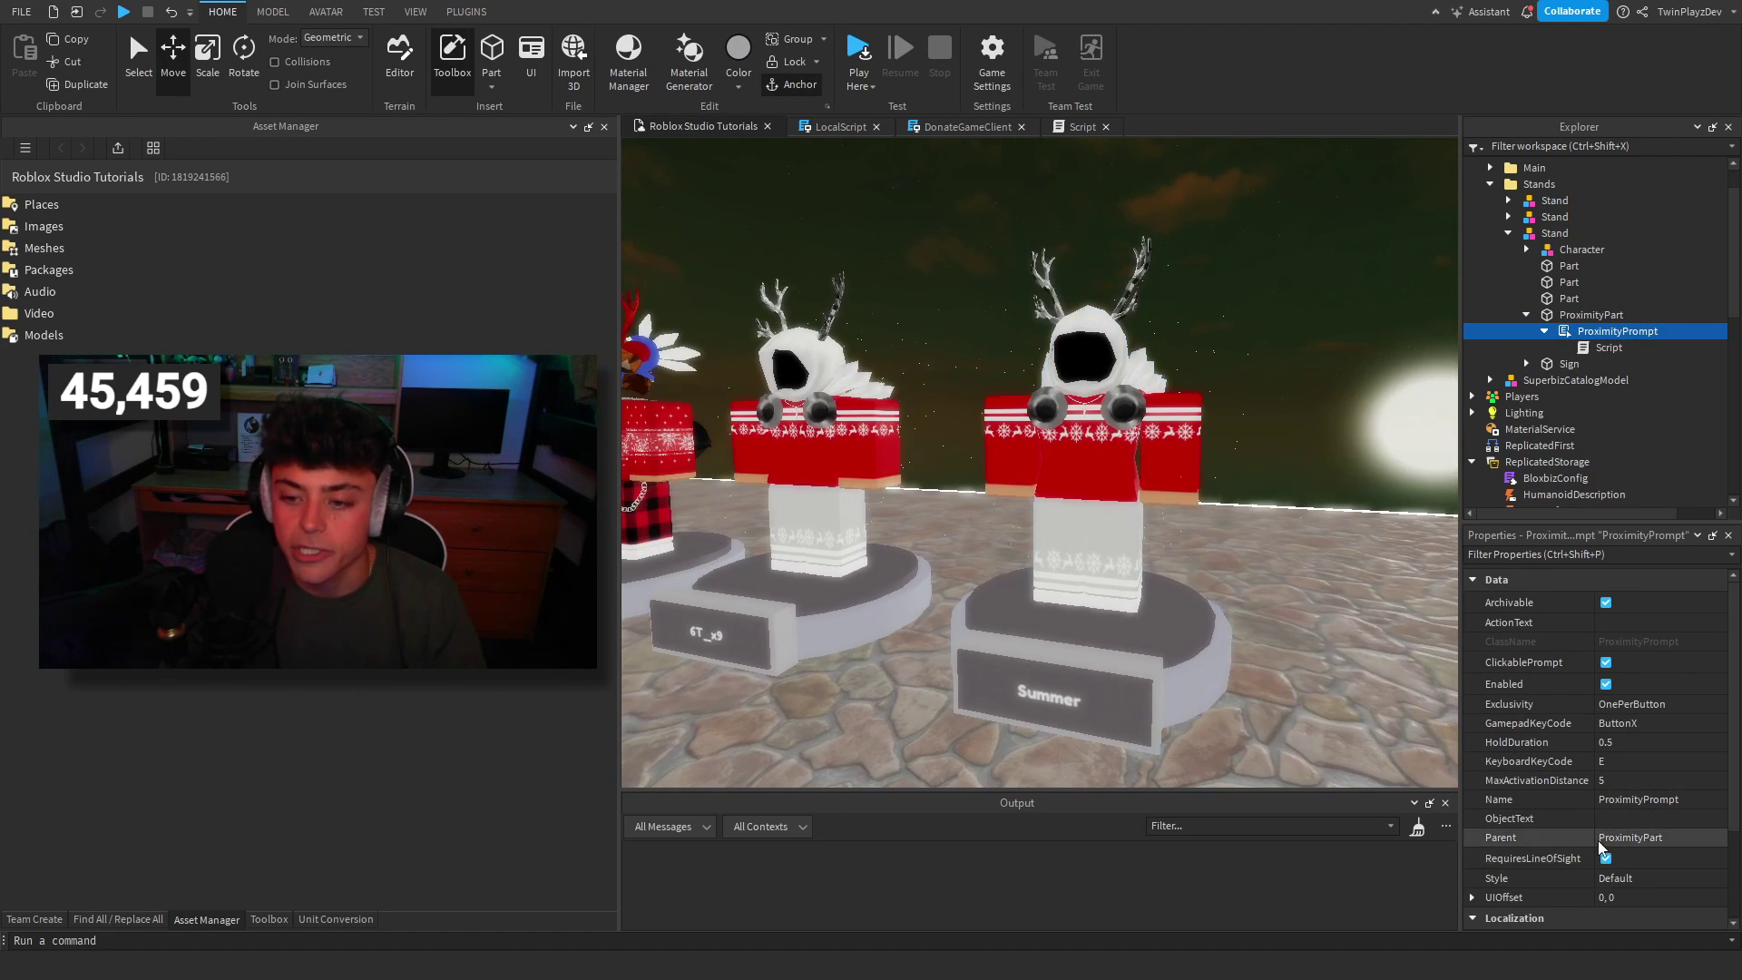
pyautogui.click(1619, 723)
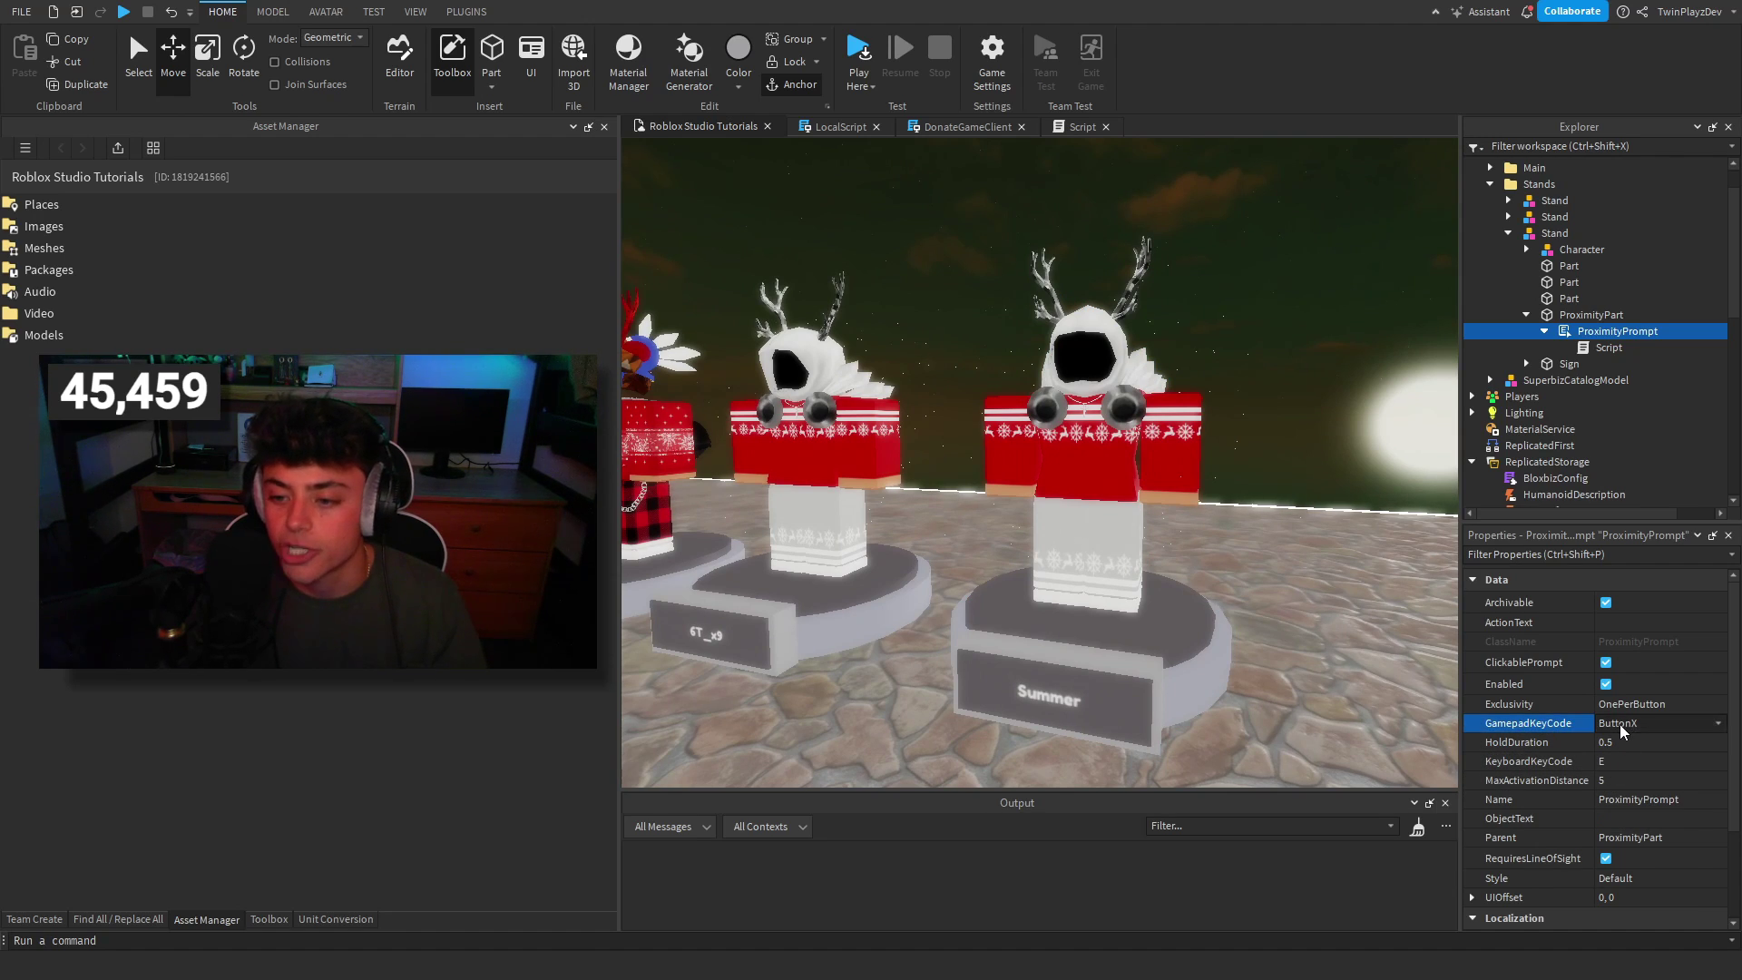
pyautogui.click(1655, 723)
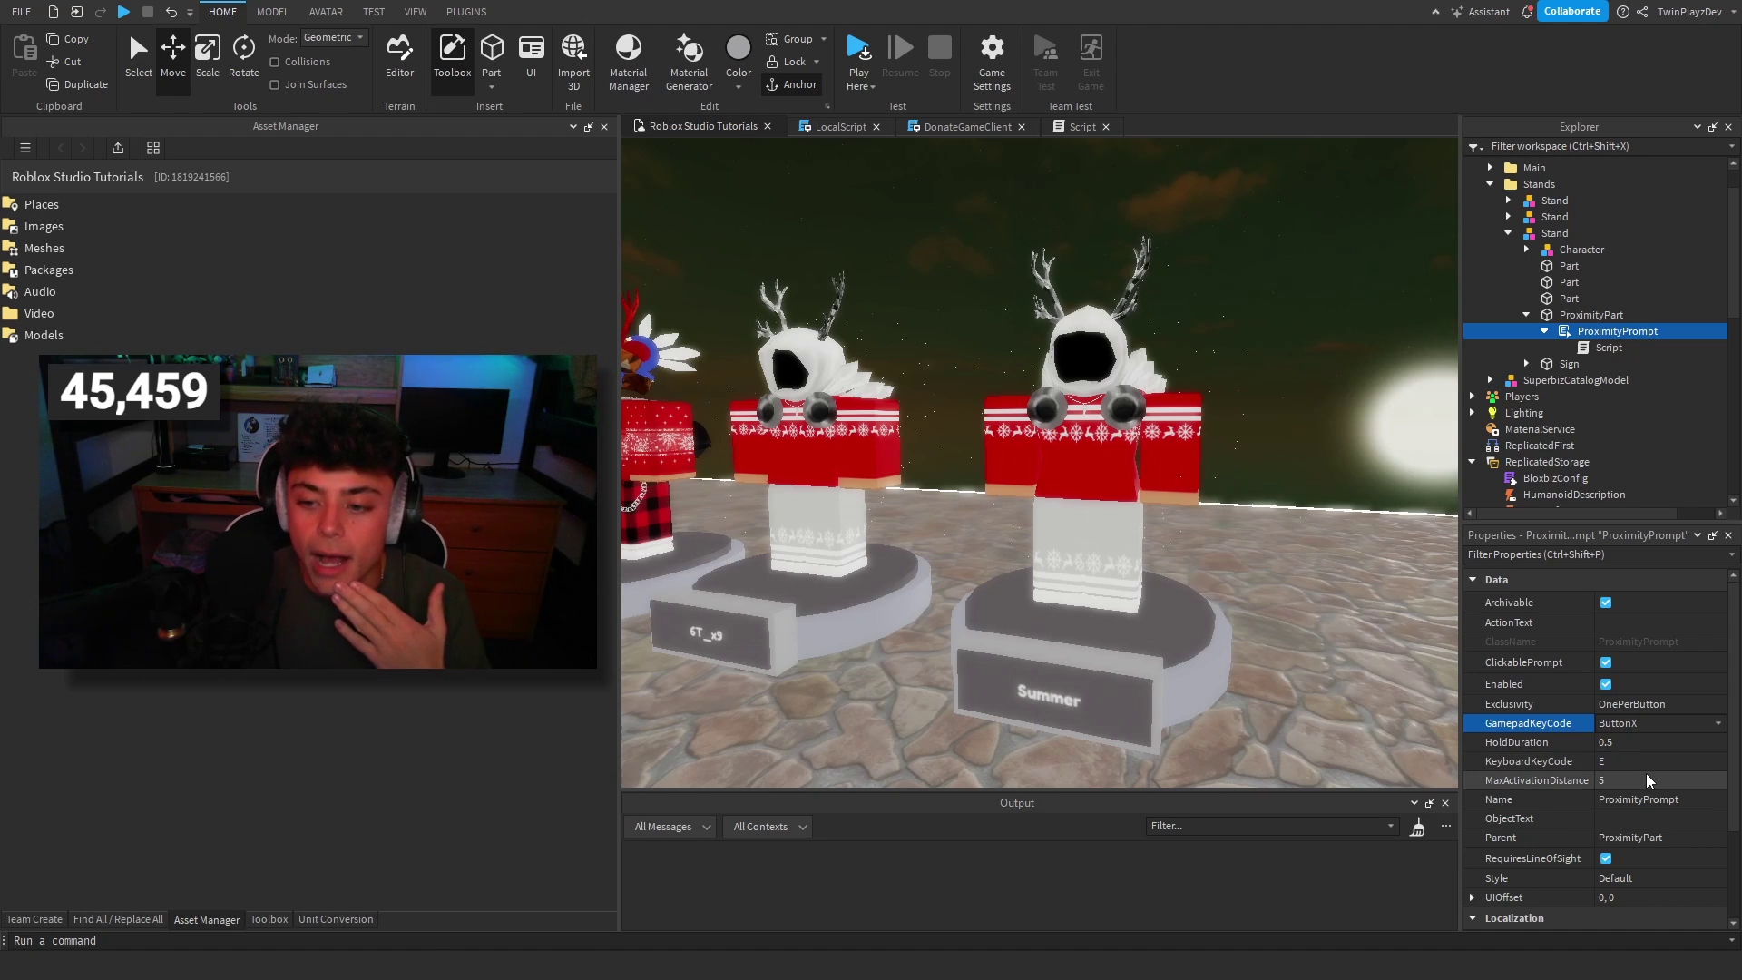
pyautogui.click(1642, 818)
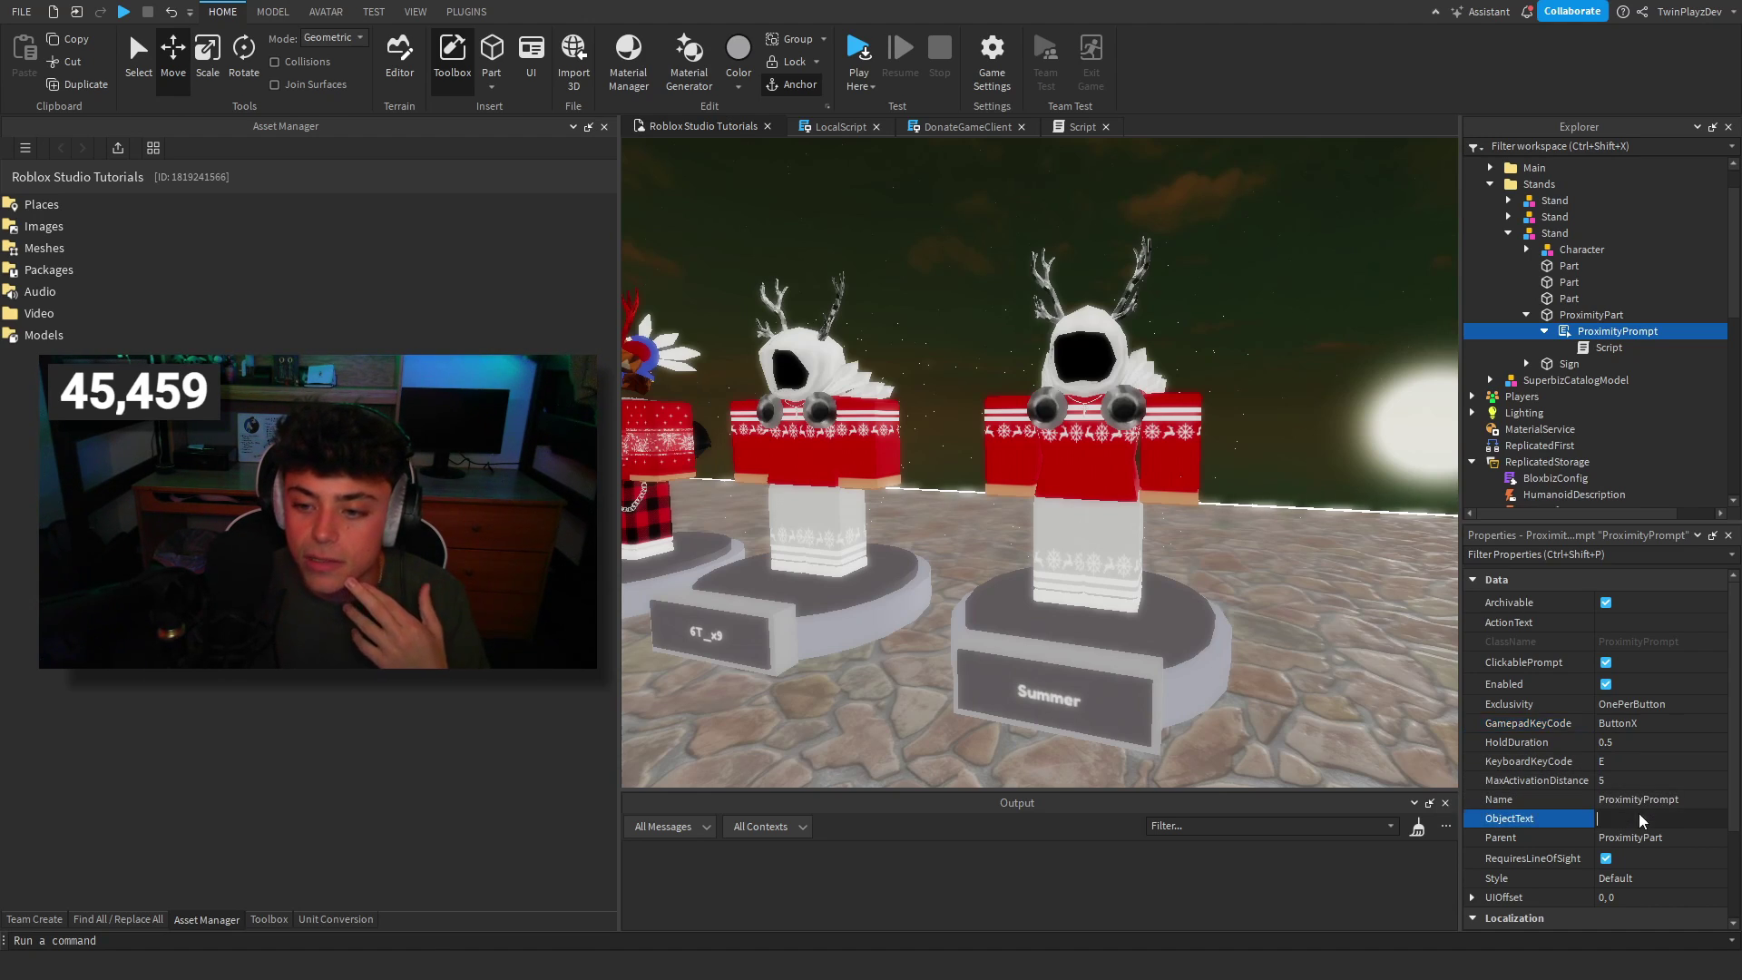
pyautogui.click(1631, 621)
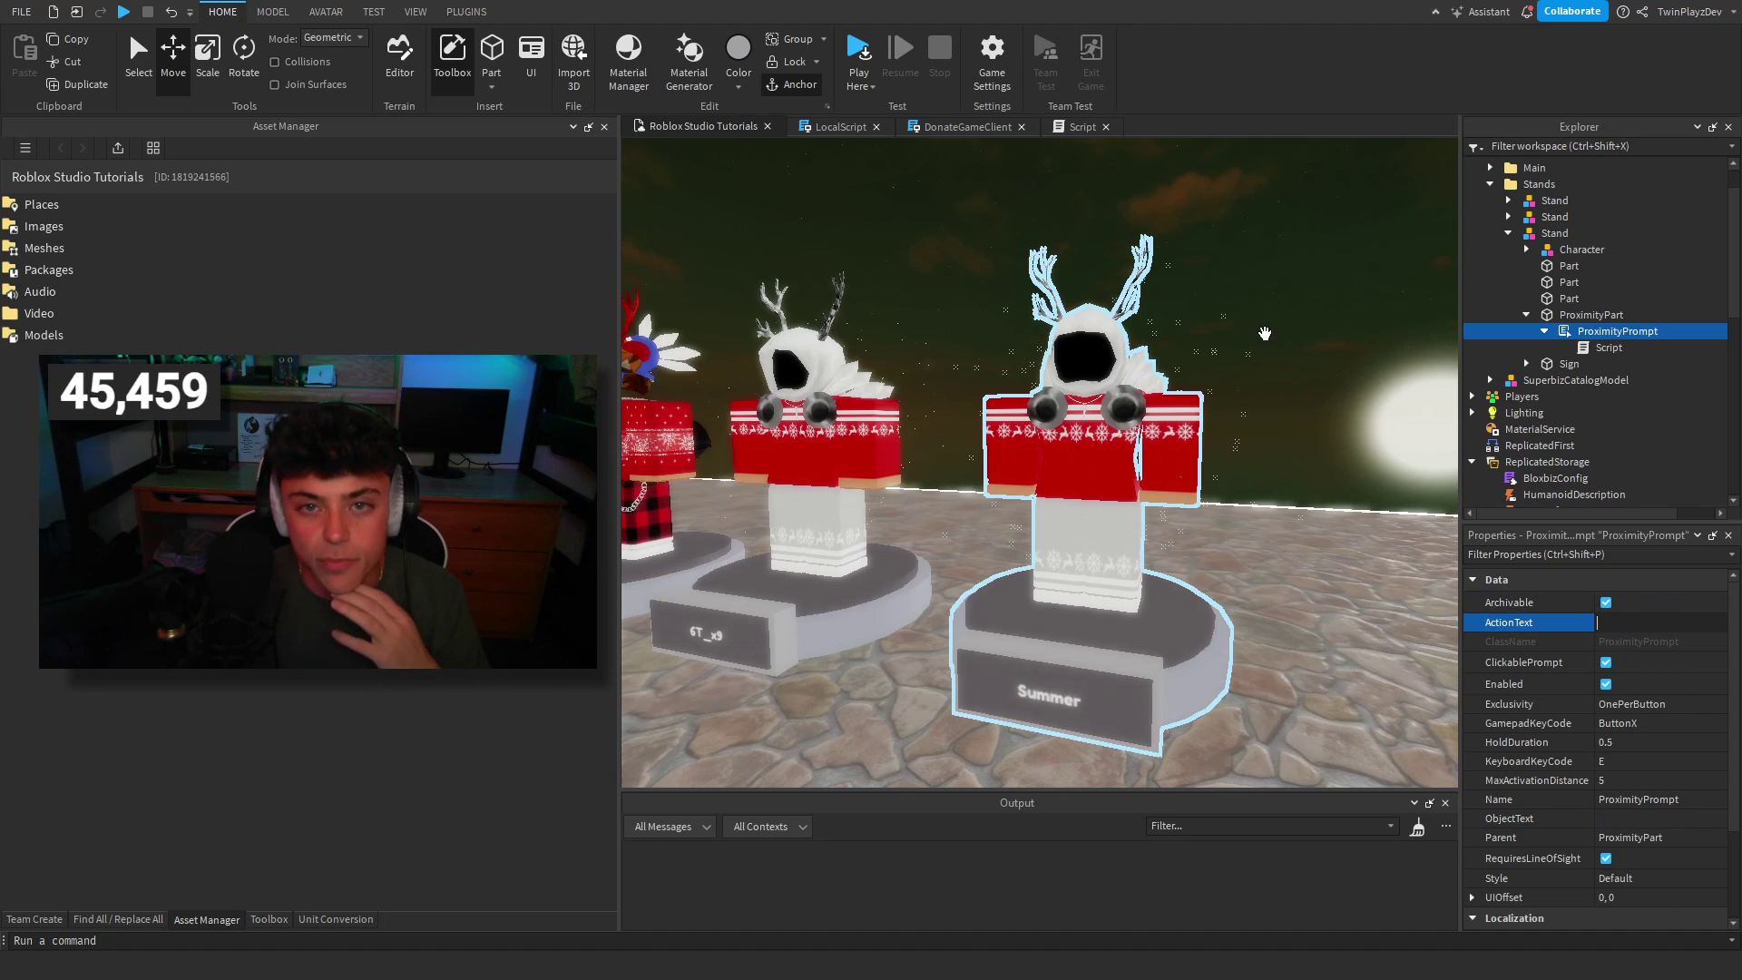
pyautogui.click(1273, 198)
pyautogui.moveTo(1271, 190); pyautogui.dragTo(1271, 178, button='right')
pyautogui.scroll(2, 1446, 270)
# Reopen the ProximityPrompt's script for another look at its code and go back to the 3D view.
pyautogui.click(1610, 332)
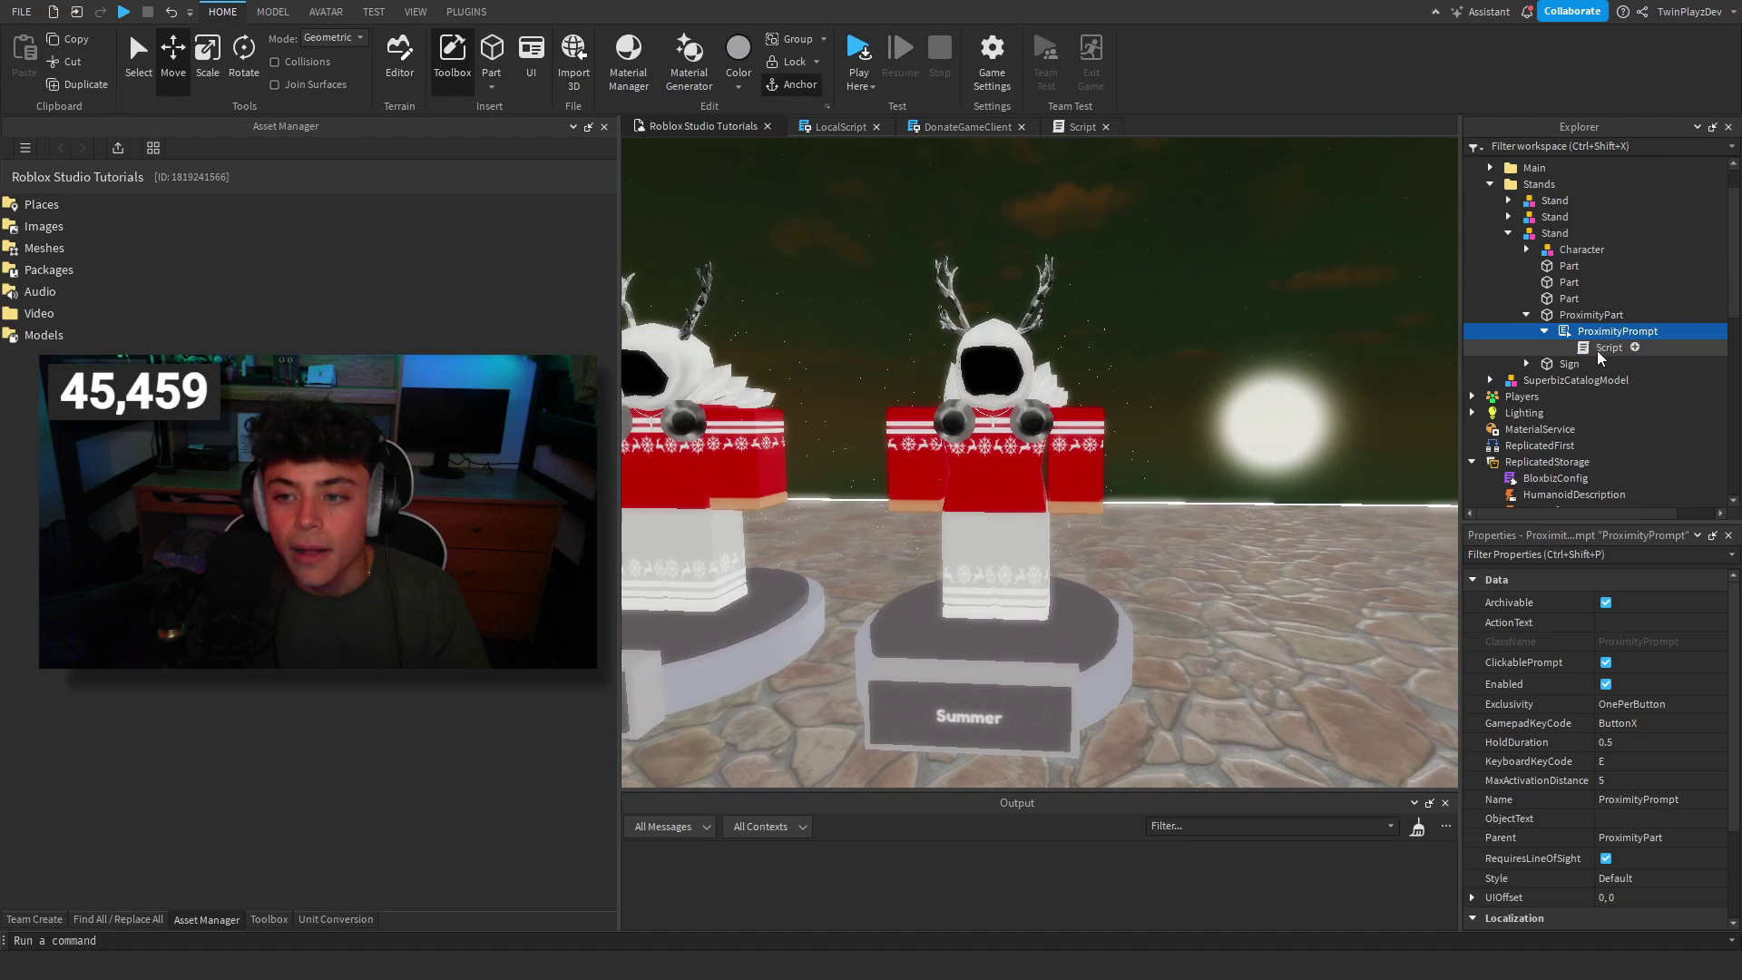
pyautogui.doubleClick(1598, 350)
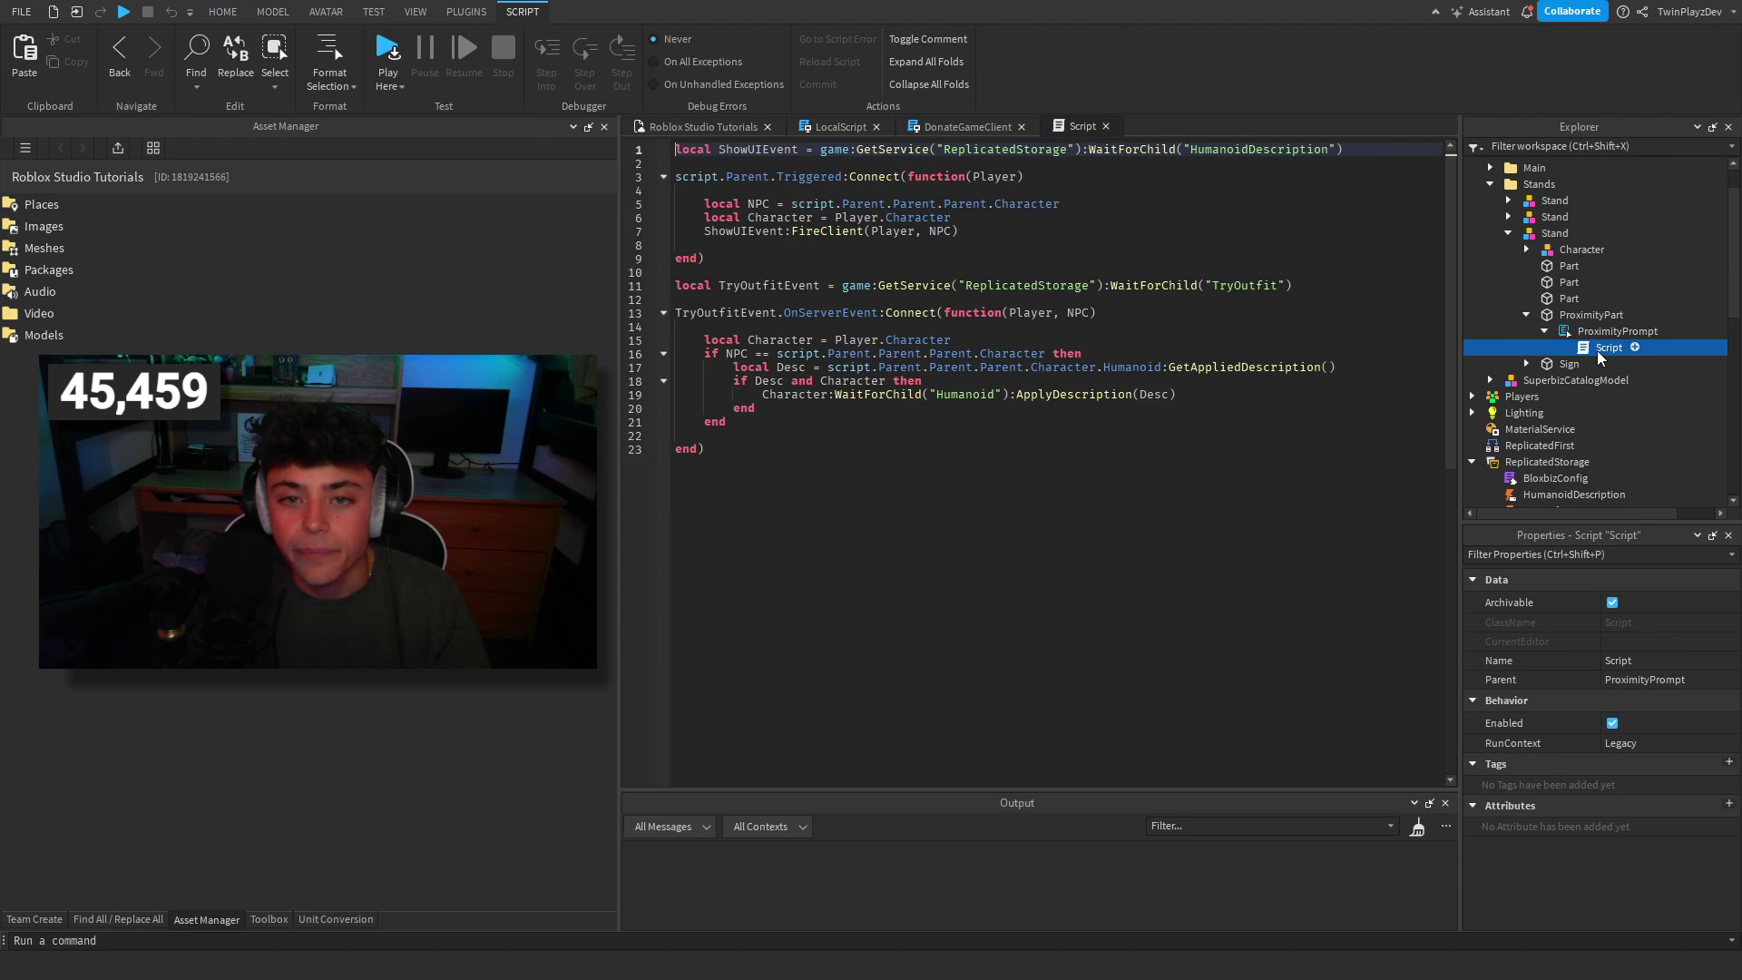
pyautogui.click(703, 126)
# Examine the body parts, clothing and accessories inside the Summer stand's Character model, and collapse it again.
pyautogui.click(995, 453)
pyautogui.press('s')
pyautogui.moveTo(1347, 272)
pyautogui.mouseDown(button='right')
pyautogui.moveTo(1345, 326)
pyautogui.moveTo(1342, 284)
pyautogui.mouseUp(button='right')
pyautogui.press('w')
pyautogui.click(1527, 250)
pyautogui.scroll(-6, 1542, 291)
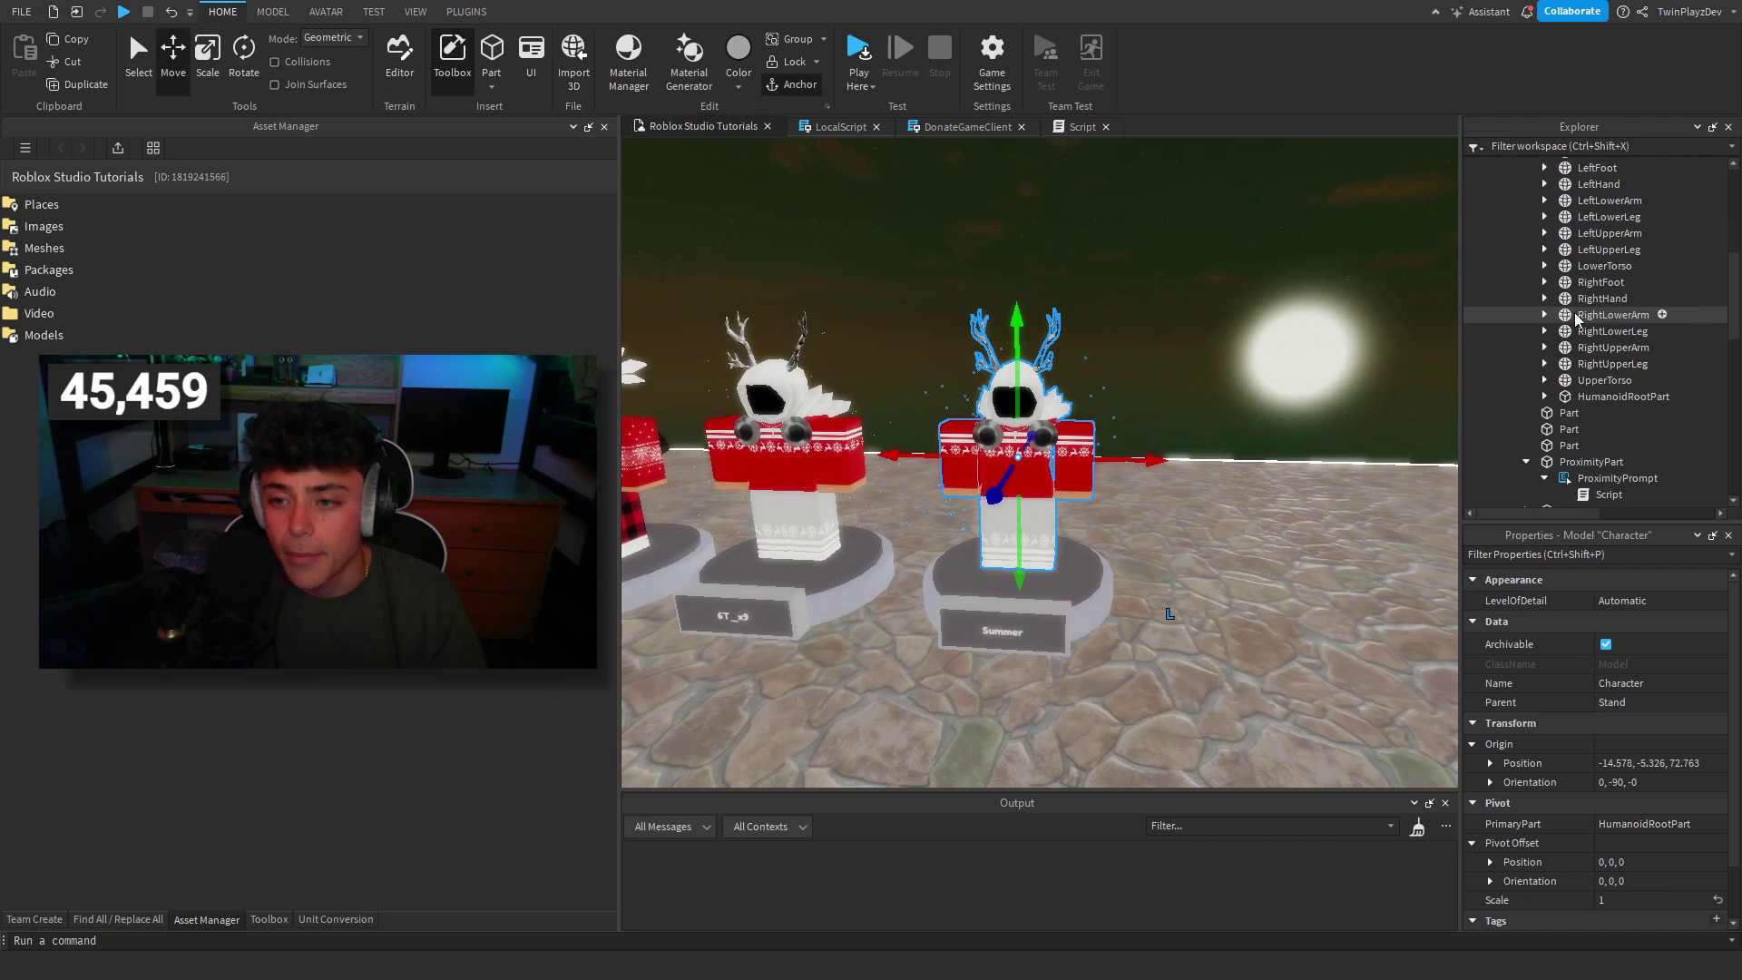
pyautogui.scroll(6, 1578, 381)
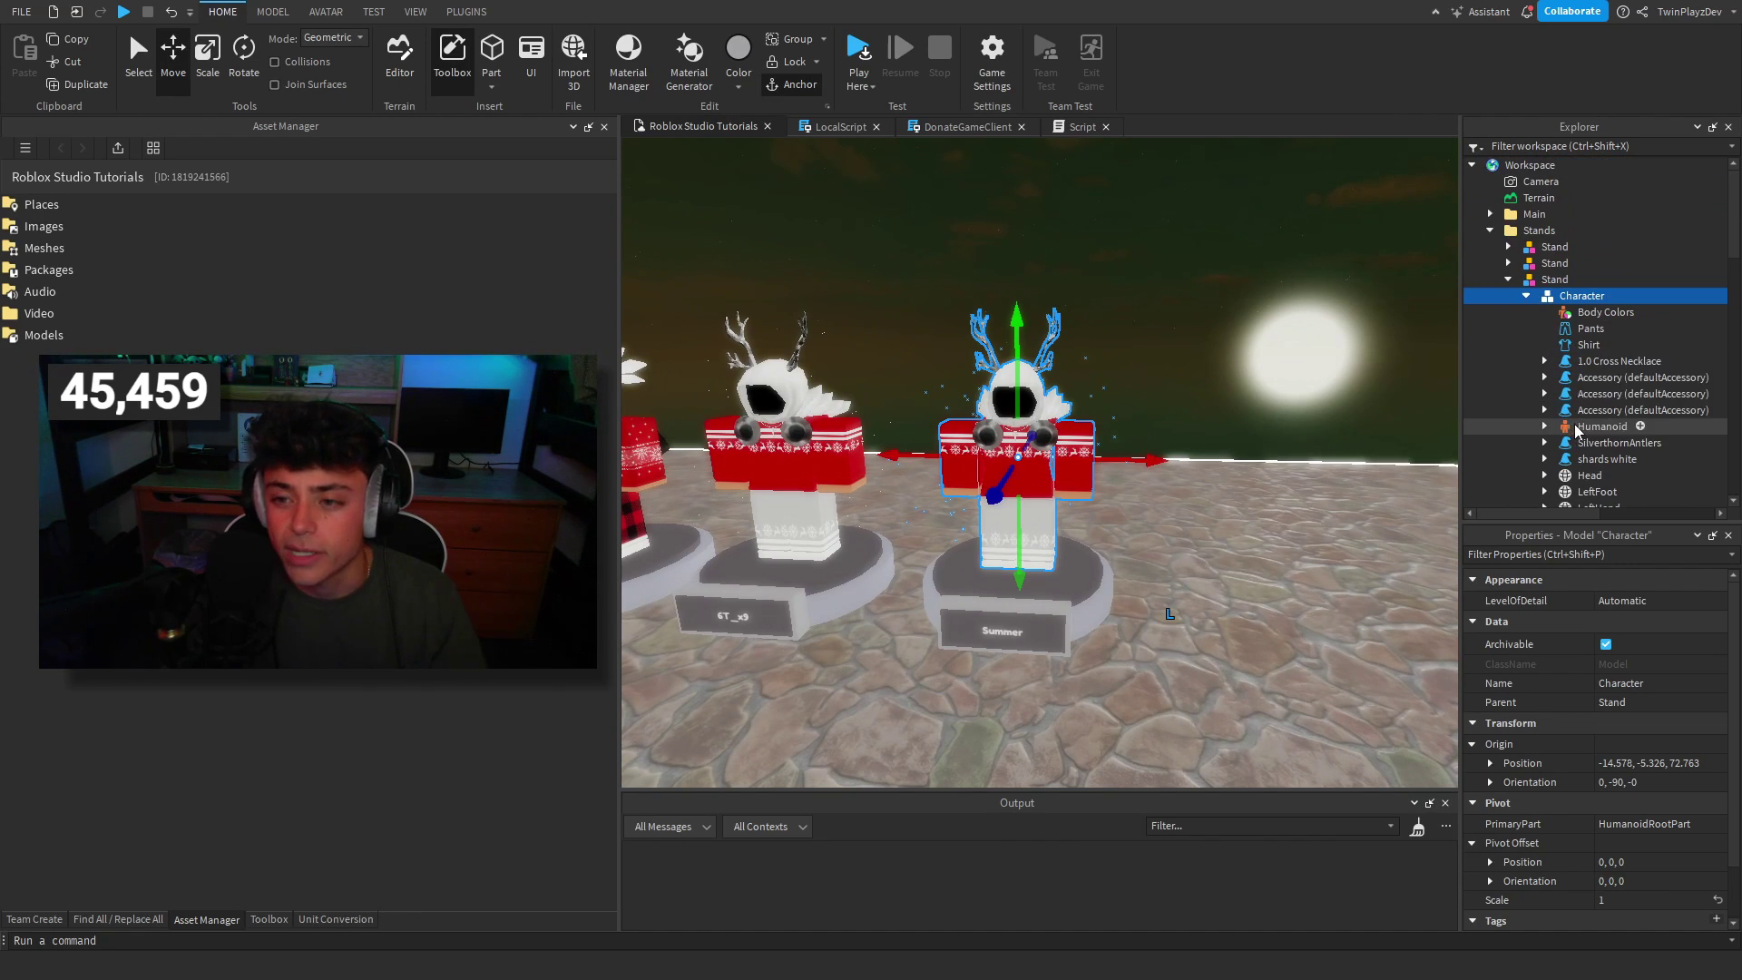
pyautogui.click(1527, 296)
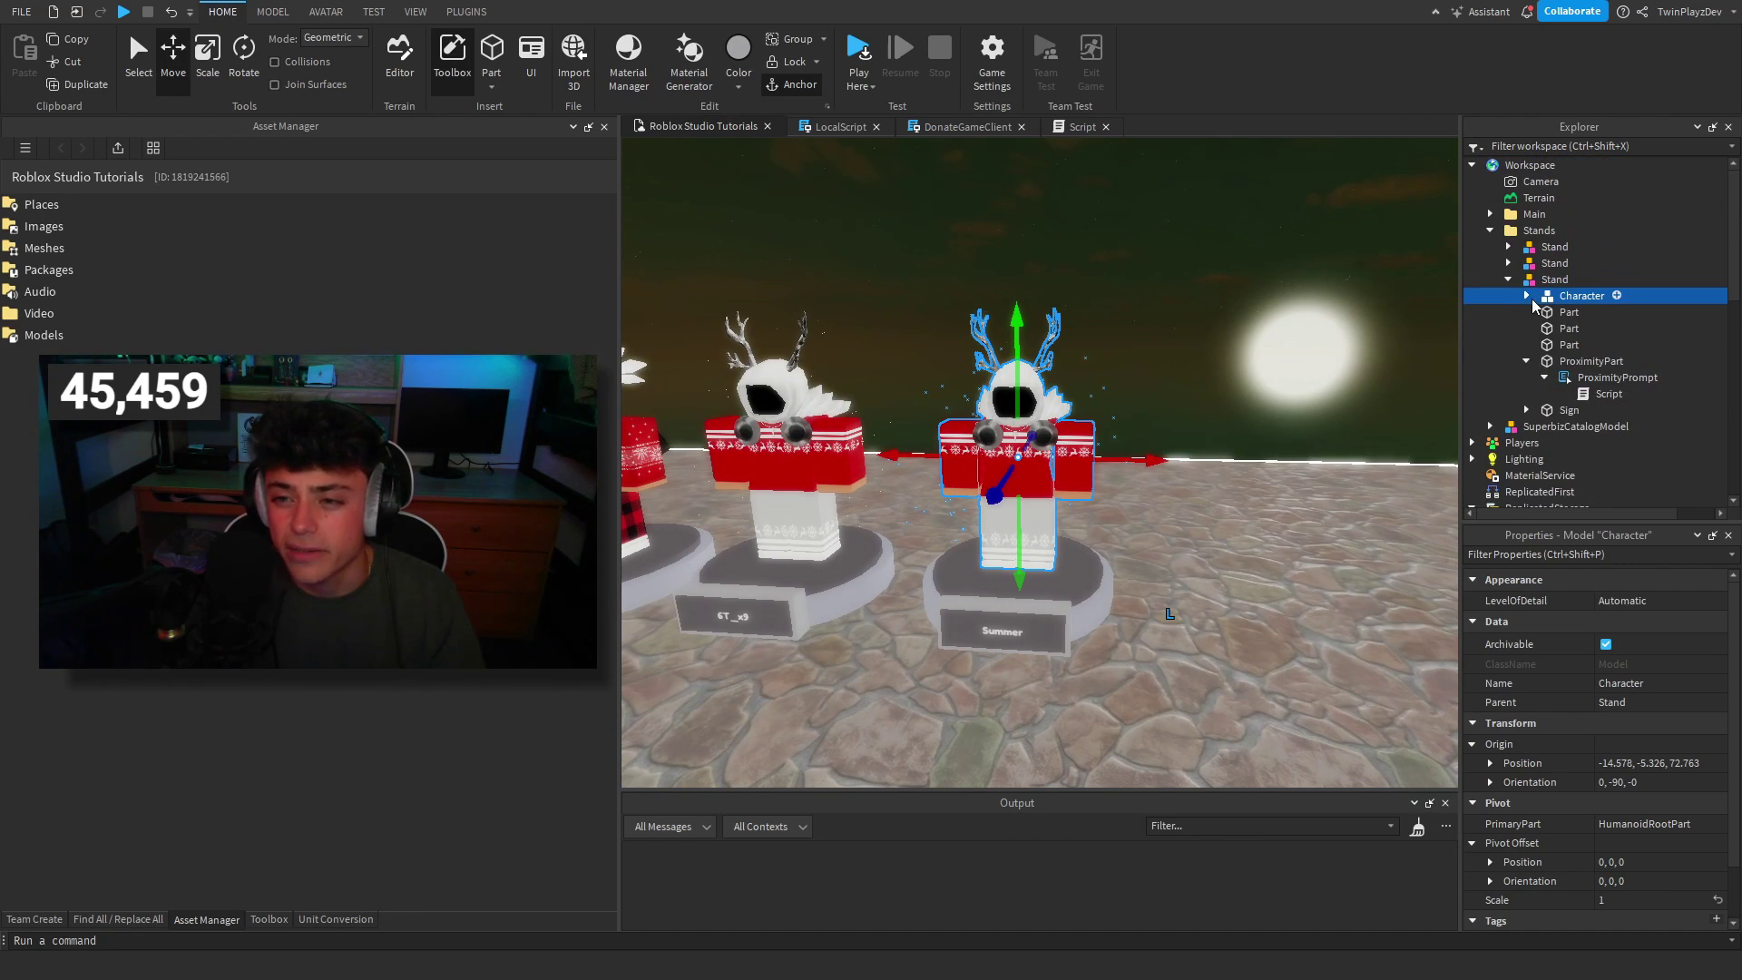
# Open the Load Character Pro plugin, look at its username field and Rthro and R15 options, and close it.
pyautogui.click(1337, 323)
pyautogui.moveTo(1337, 323); pyautogui.dragTo(1368, 322, button='right')
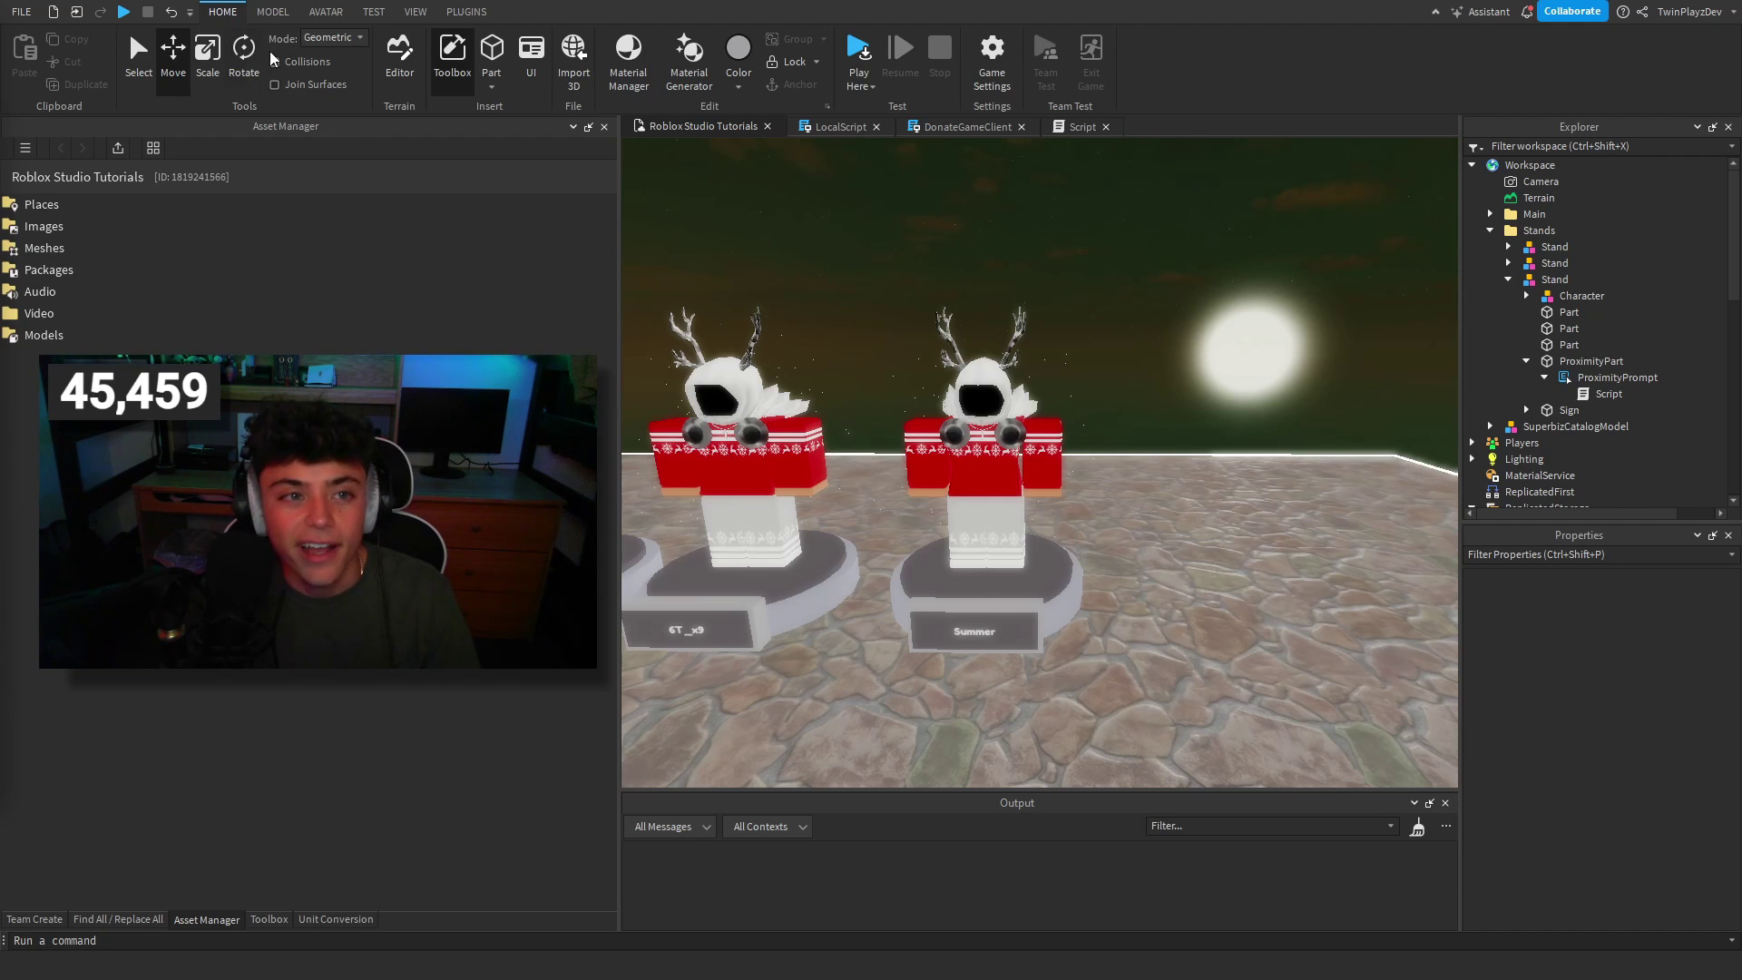
pyautogui.click(475, 14)
pyautogui.click(1004, 67)
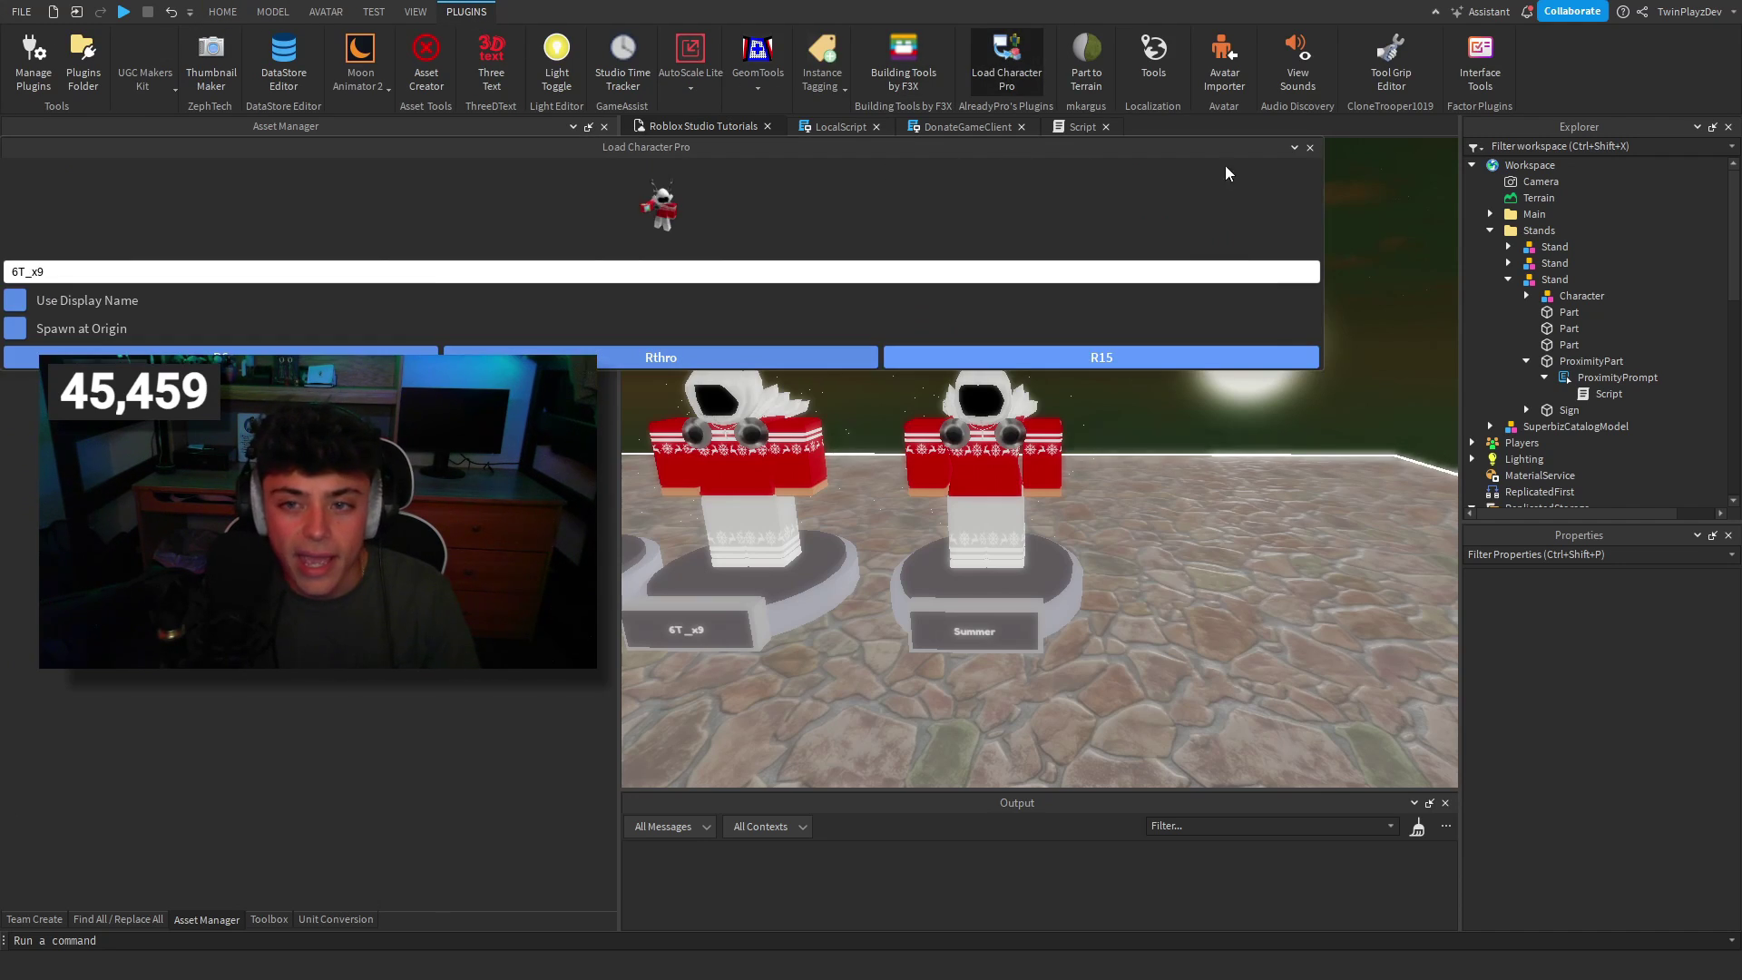
pyautogui.click(1007, 66)
# Set the text of the TextLabel on the Summer stand's Sign to "Santa's Elf".
pyautogui.click(1526, 410)
pyautogui.click(1544, 426)
pyautogui.click(1617, 443)
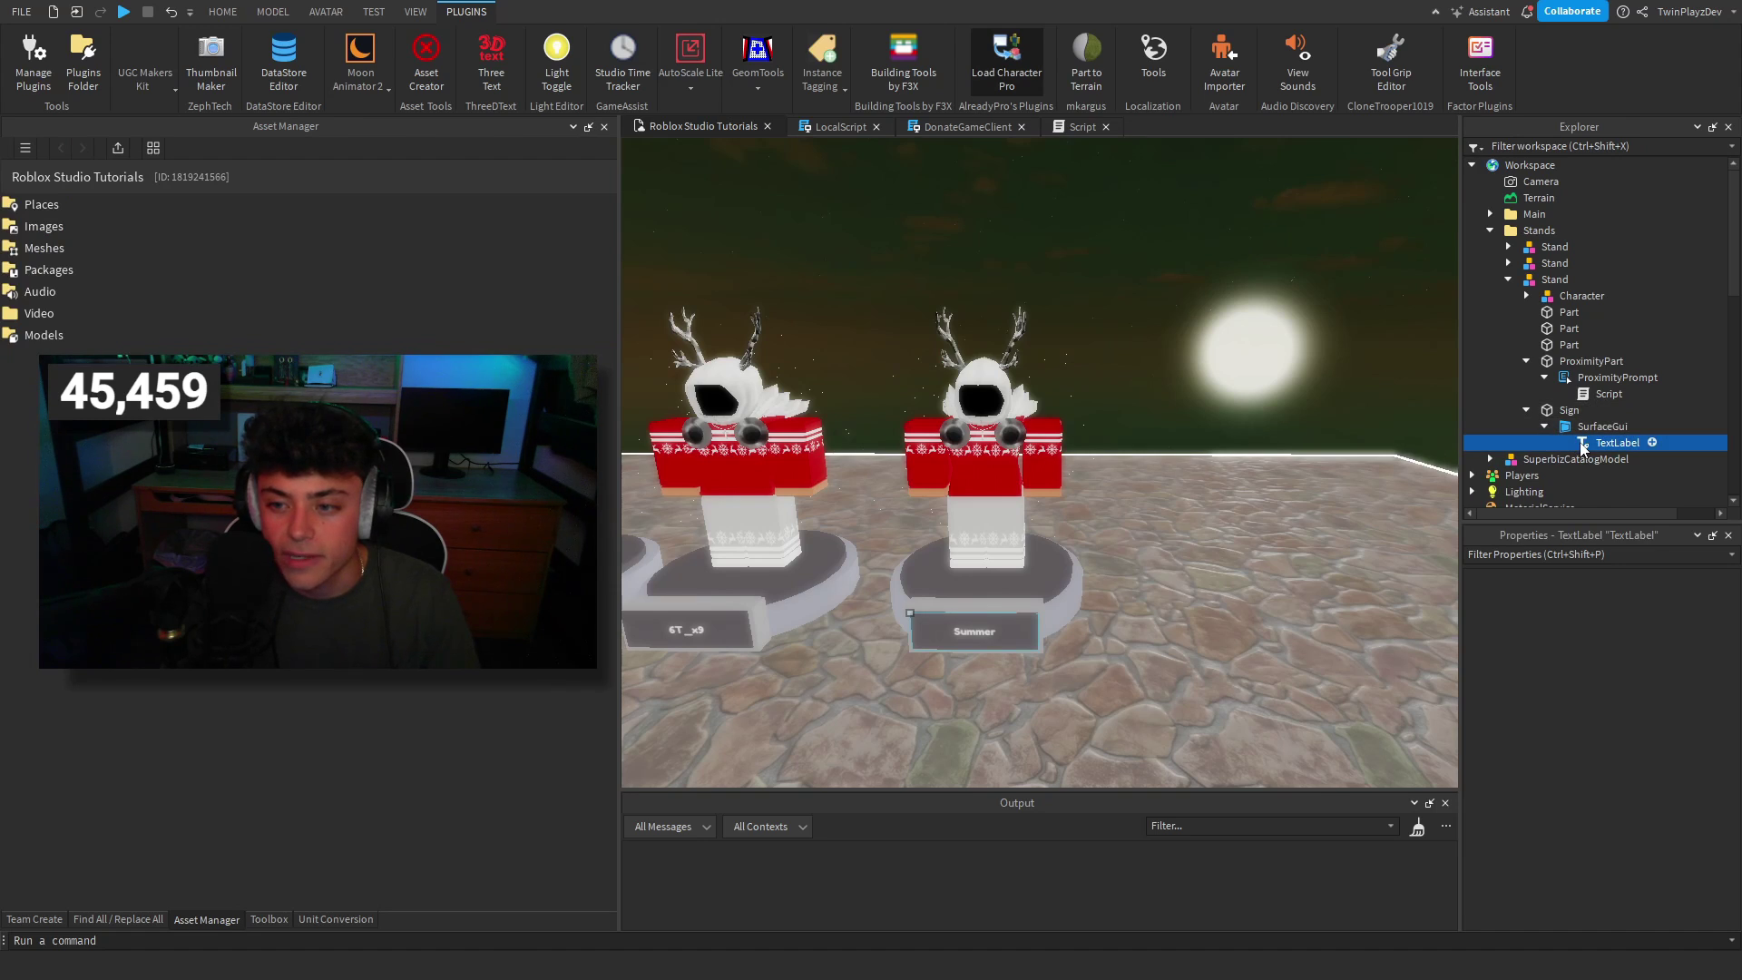
pyautogui.scroll(-3, 1604, 798)
pyautogui.scroll(-5, 1603, 798)
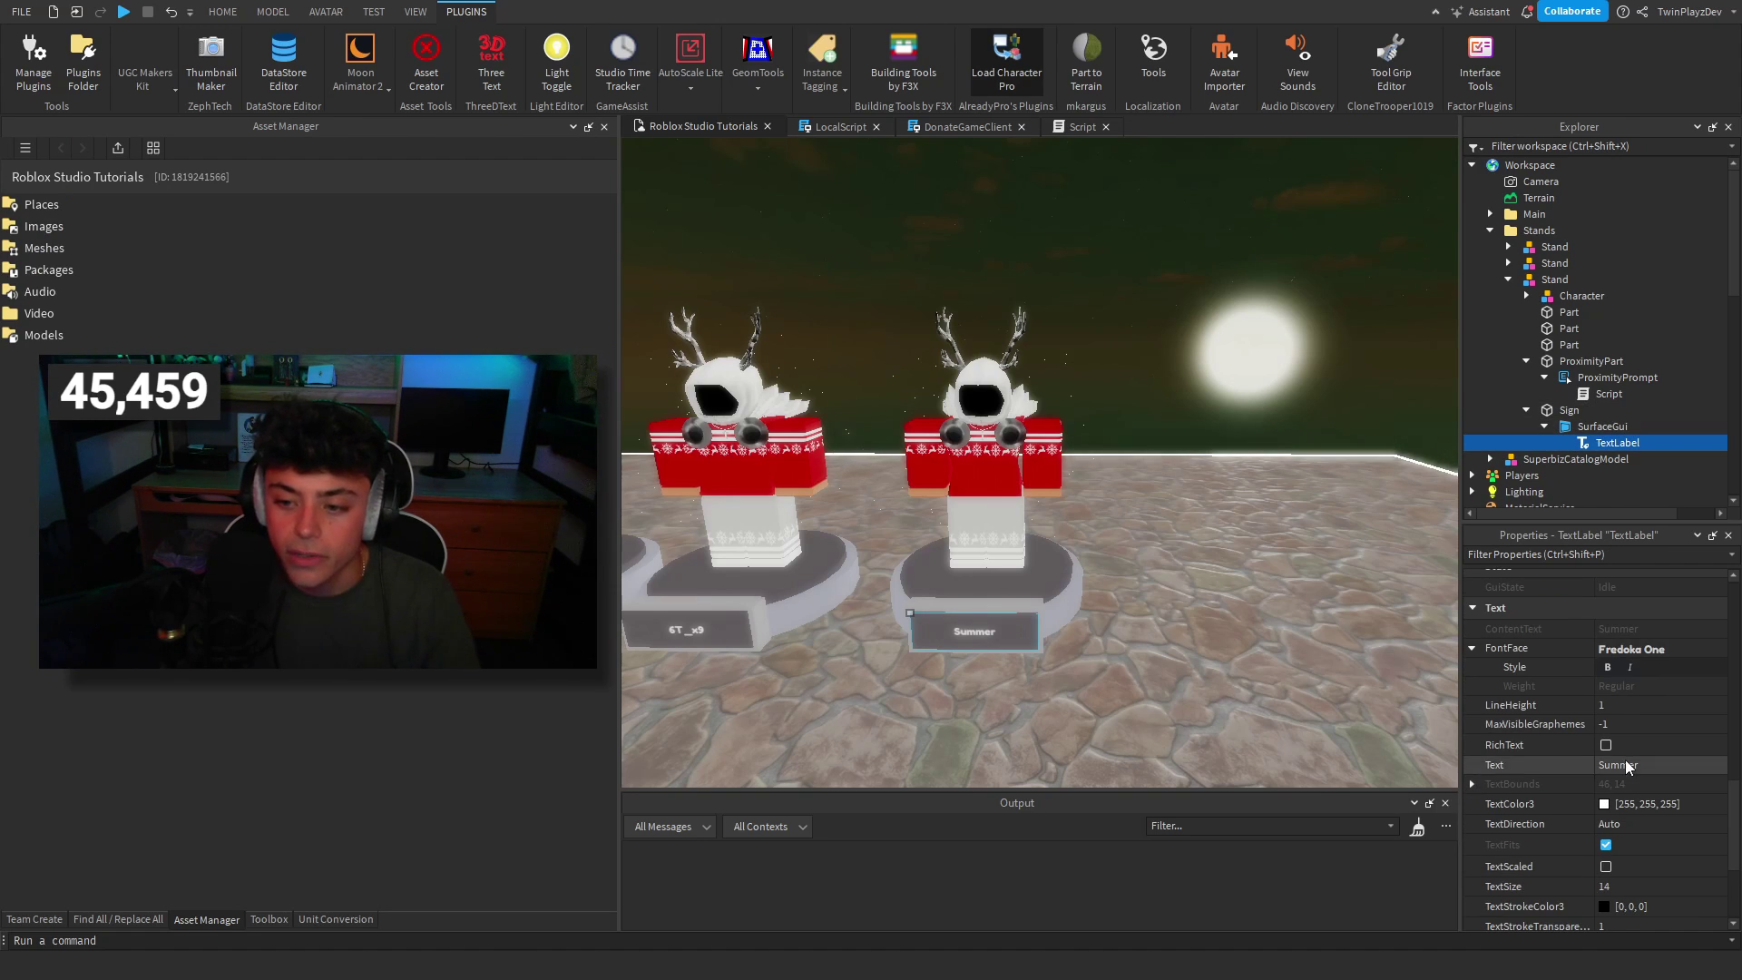
pyautogui.doubleClick(1627, 765)
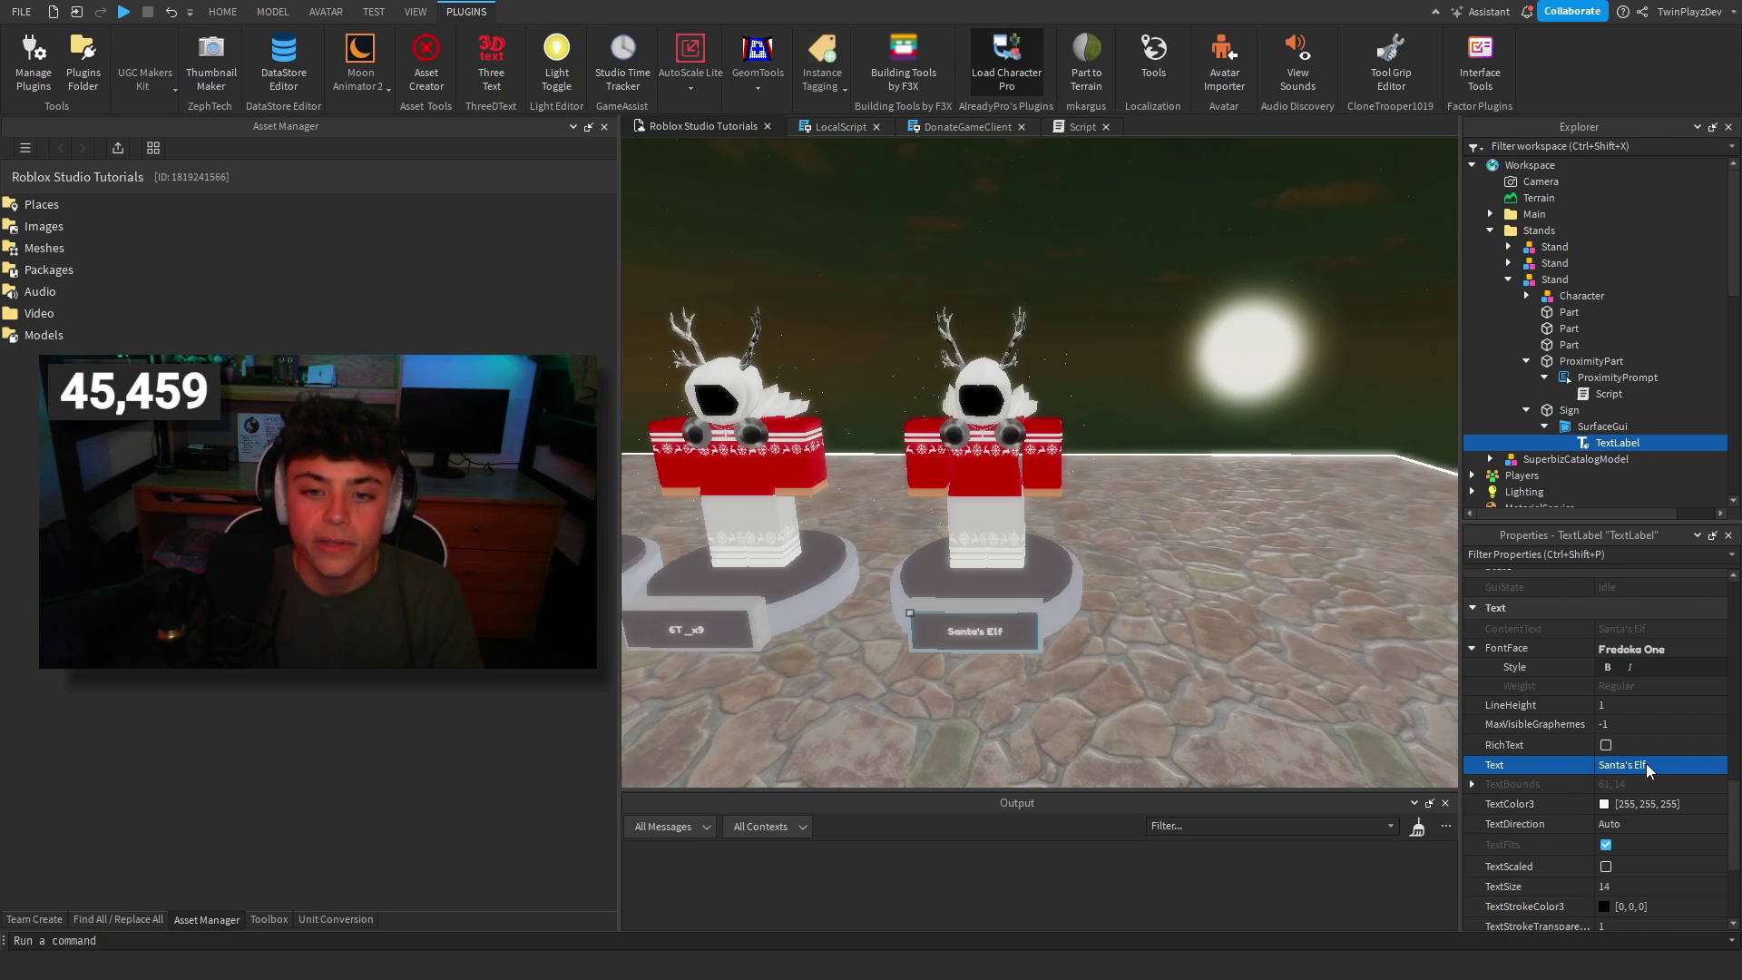
# Reopen the Load Character Pro plugin and dock its window beside the 3D view.
pyautogui.click(1084, 204)
pyautogui.click(1005, 57)
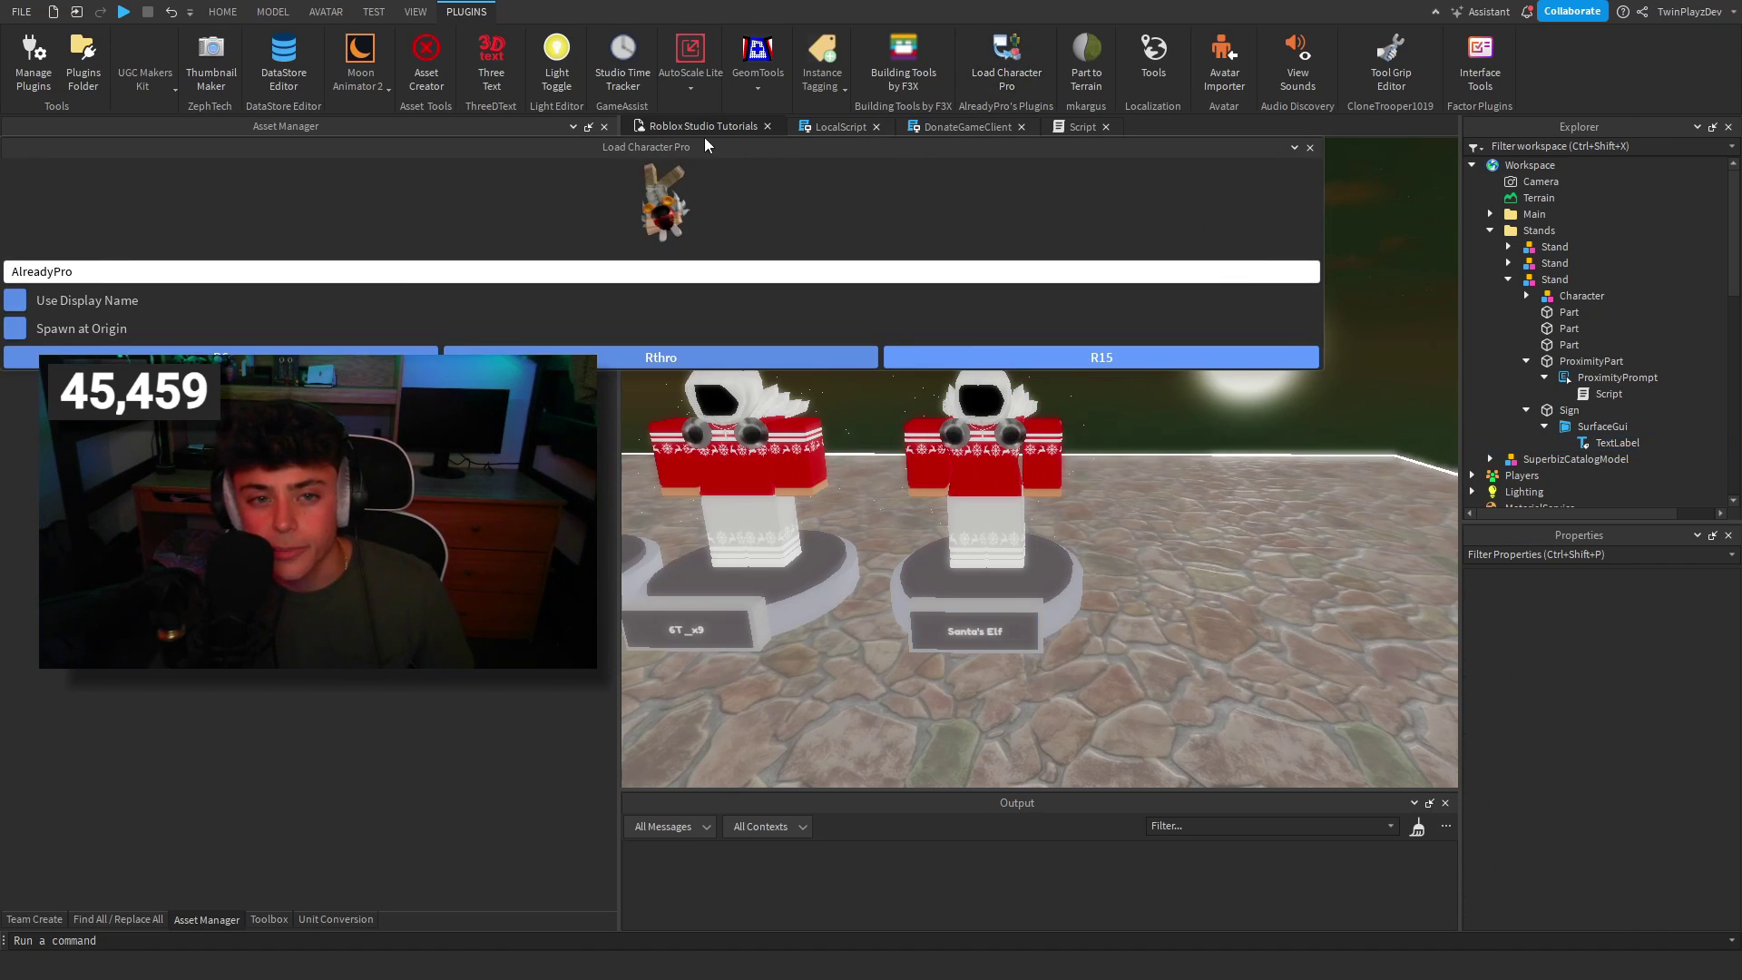
pyautogui.moveTo(687, 145); pyautogui.dragTo(308, 531)
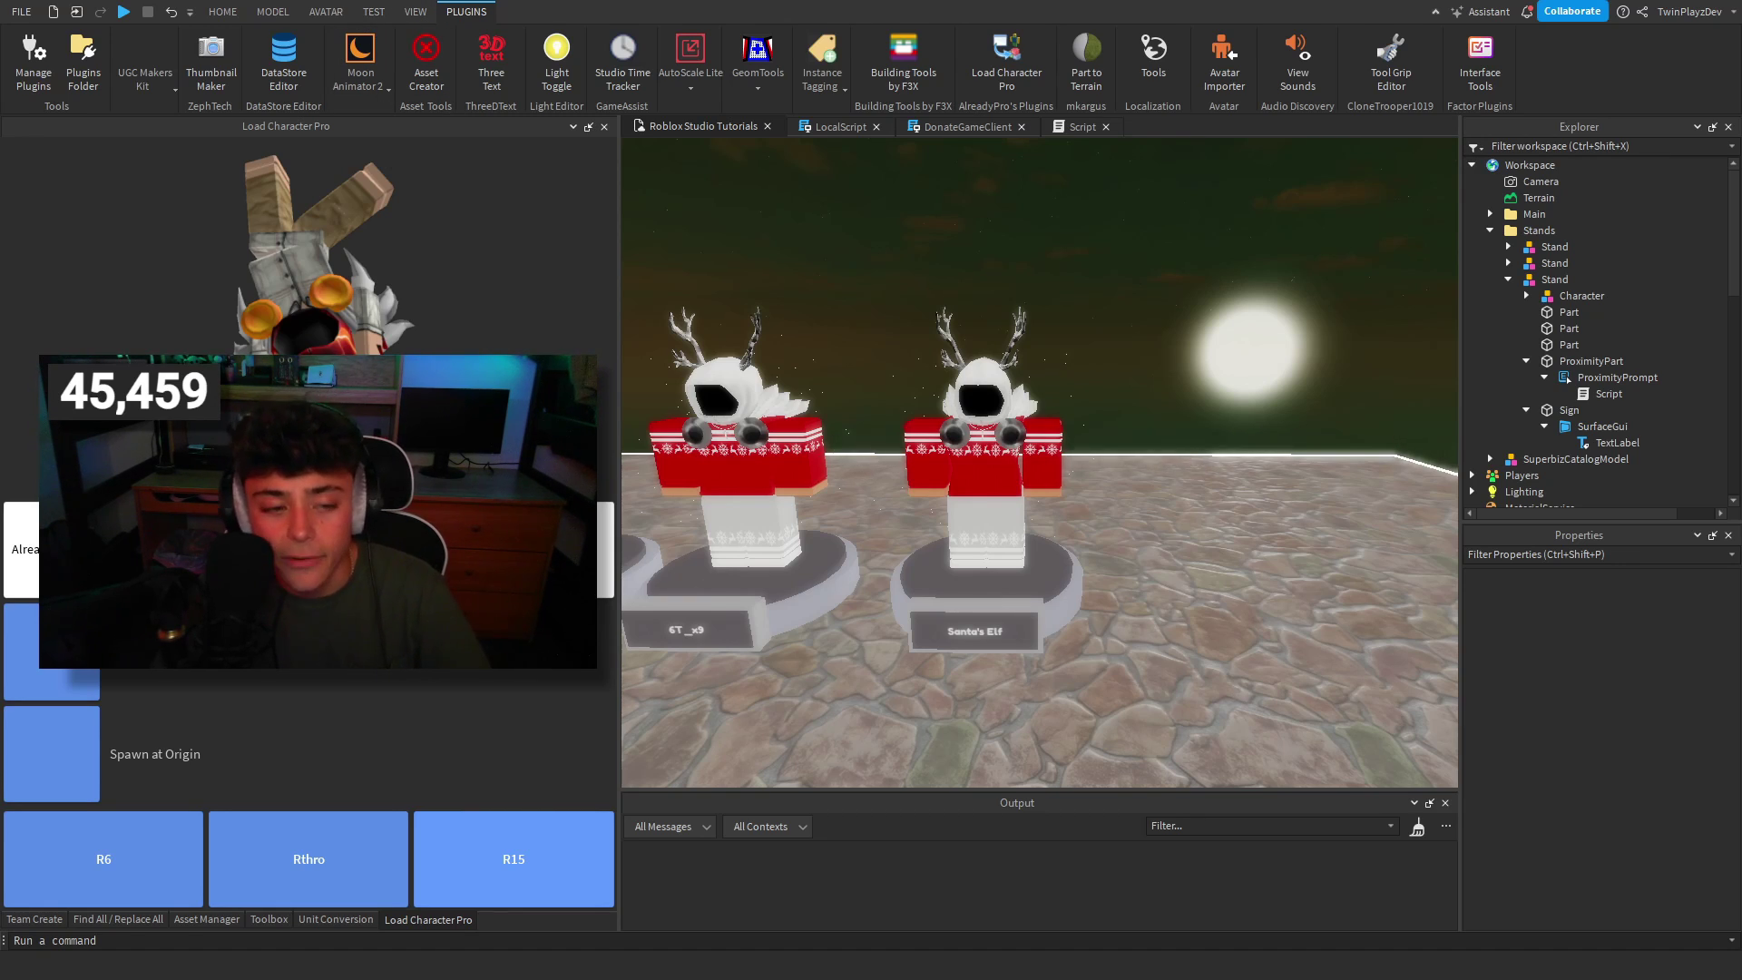
# Look at the Import 3D, Rig Builder and Avatar Preview tools, and close them again.
pyautogui.click(324, 11)
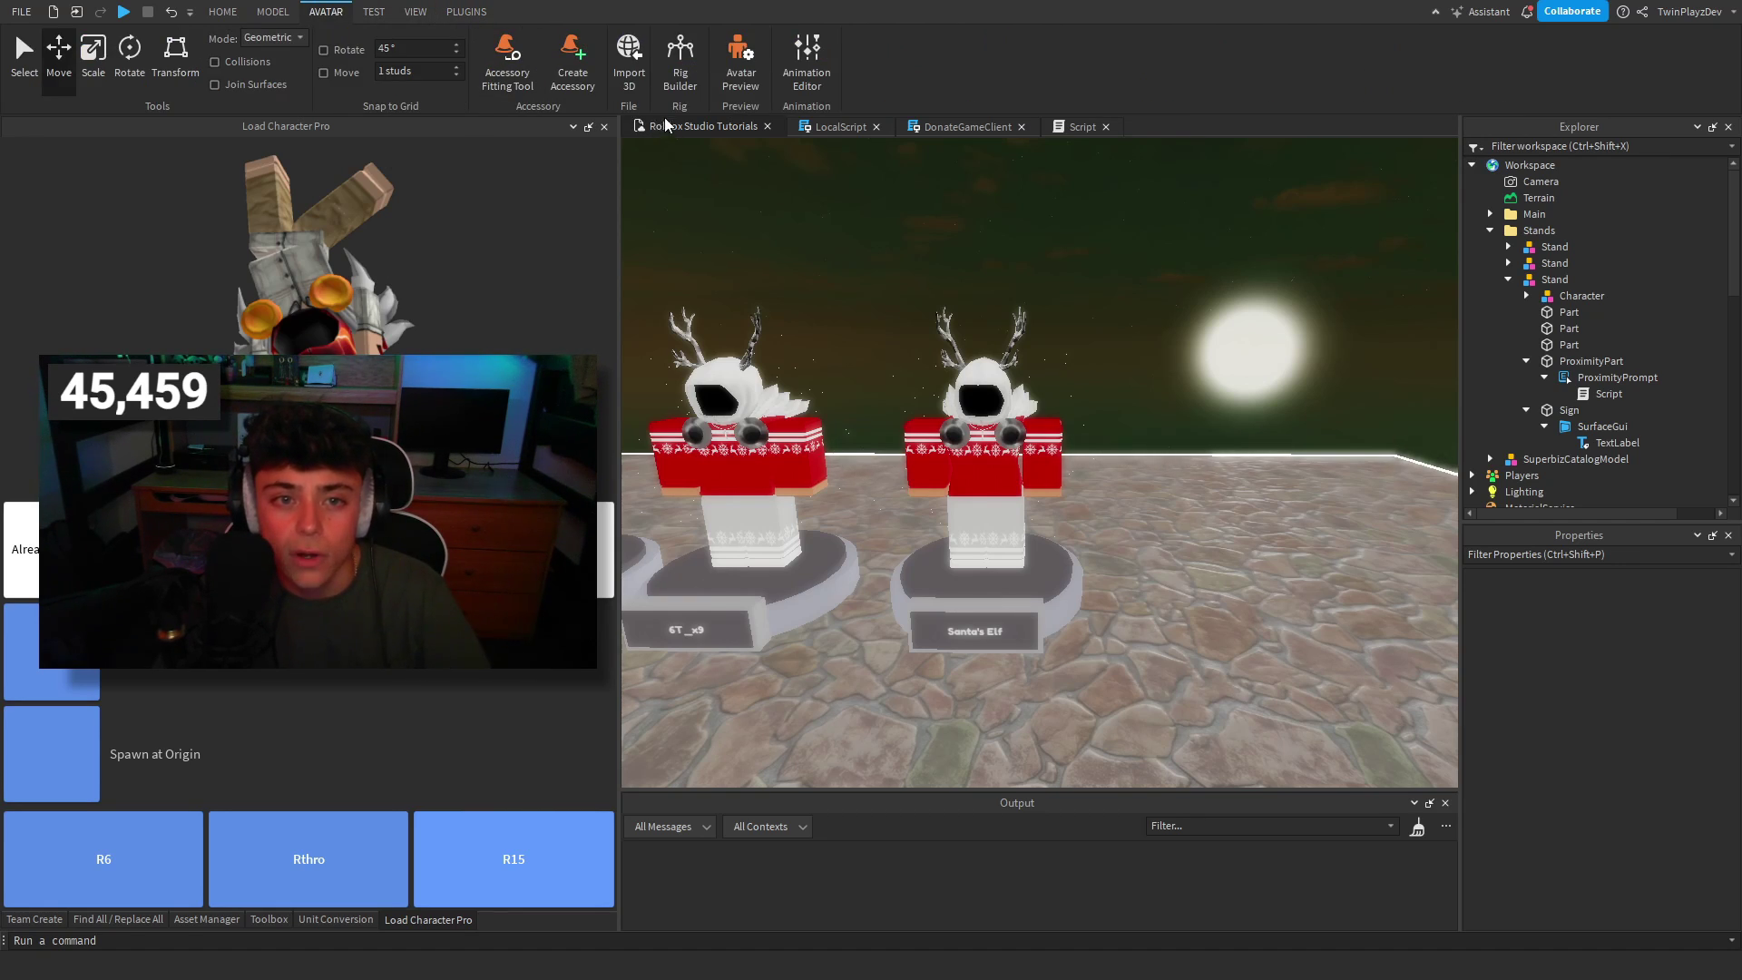
pyautogui.click(631, 53)
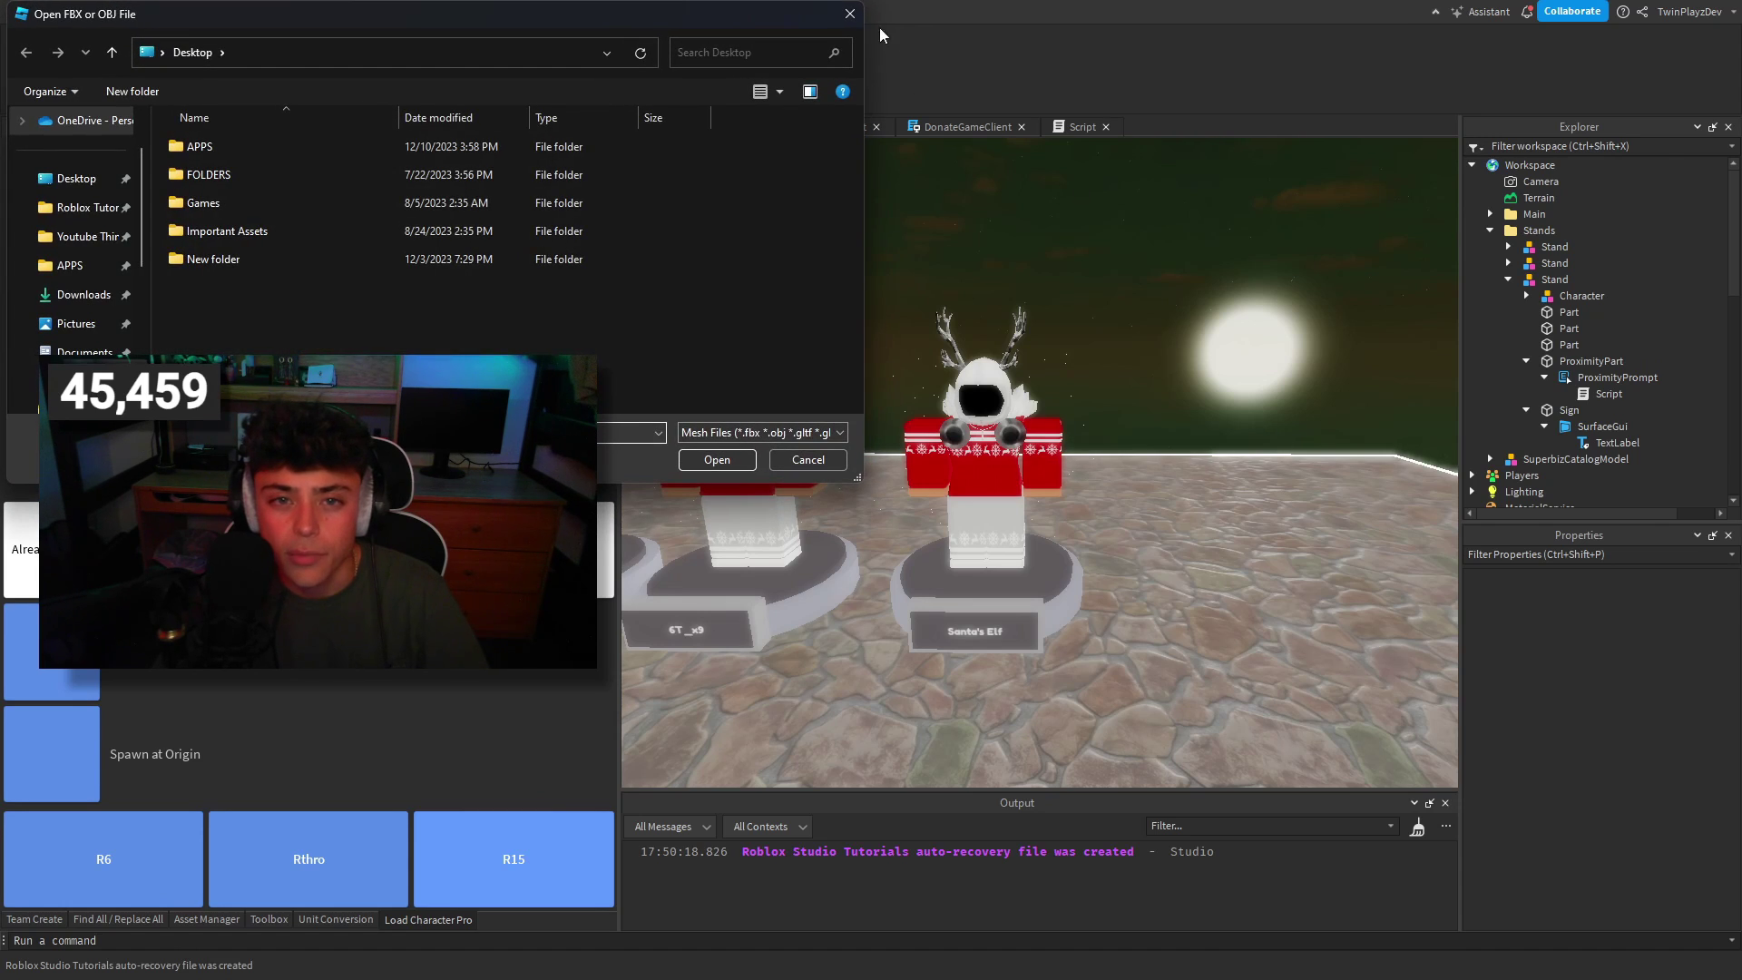
pyautogui.press('Escape')
pyautogui.click(727, 67)
pyautogui.click(726, 69)
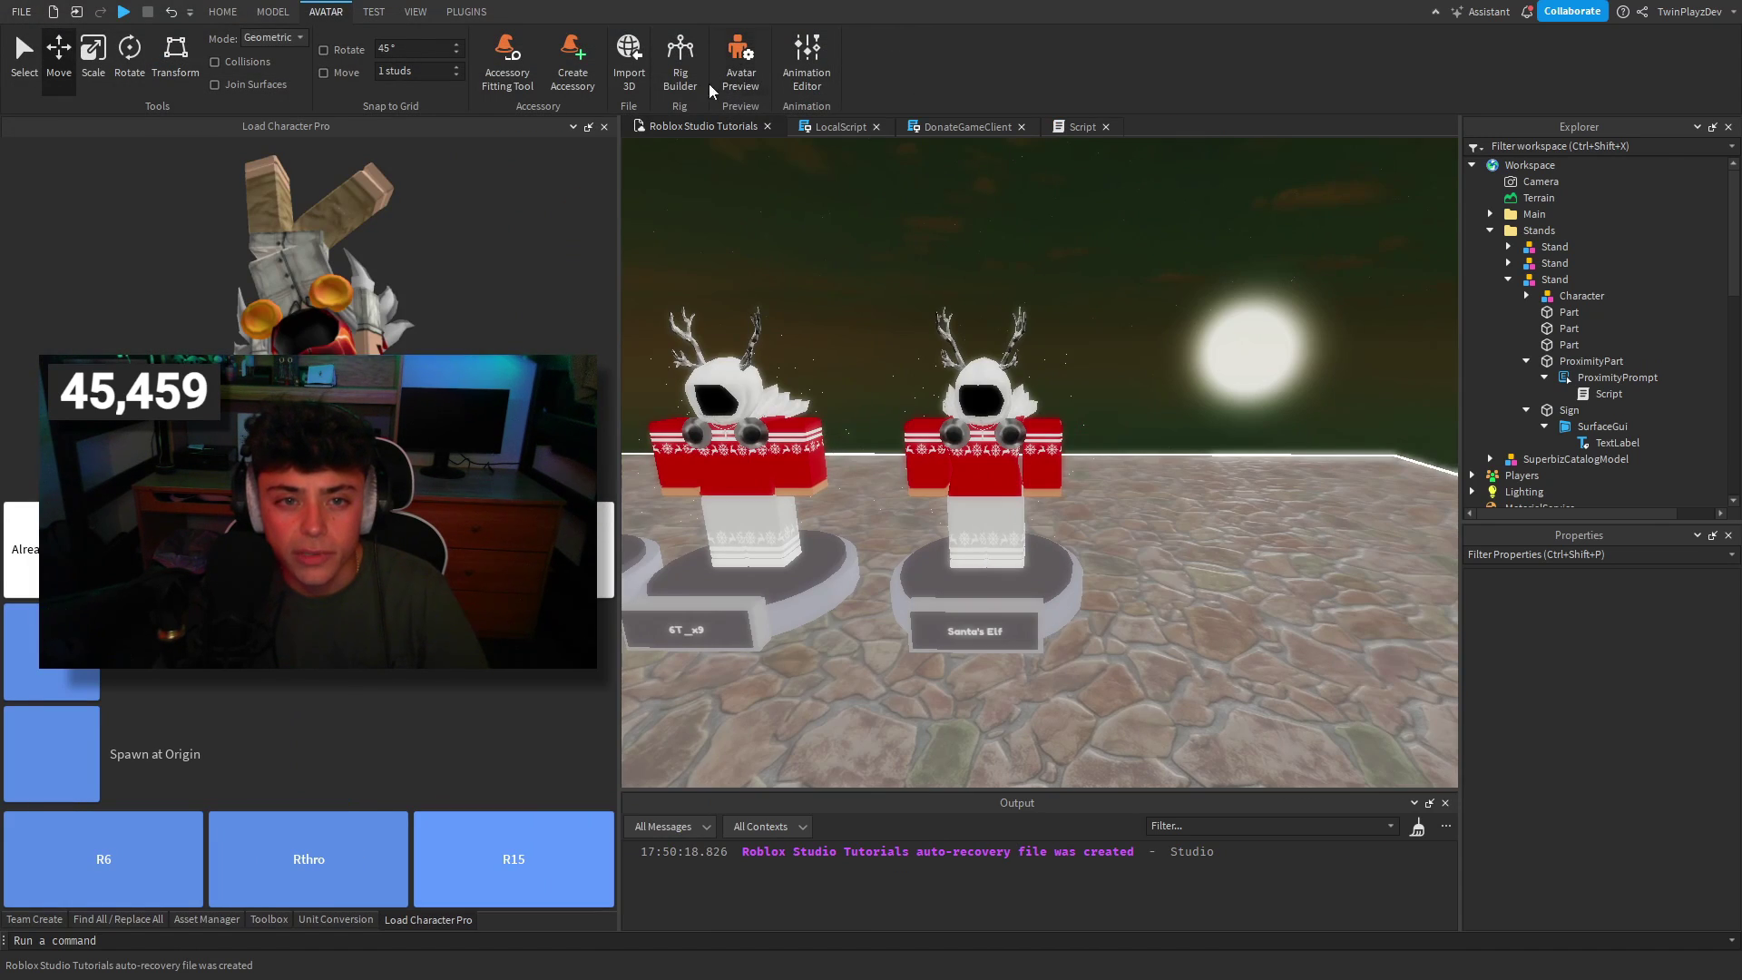
pyautogui.click(672, 57)
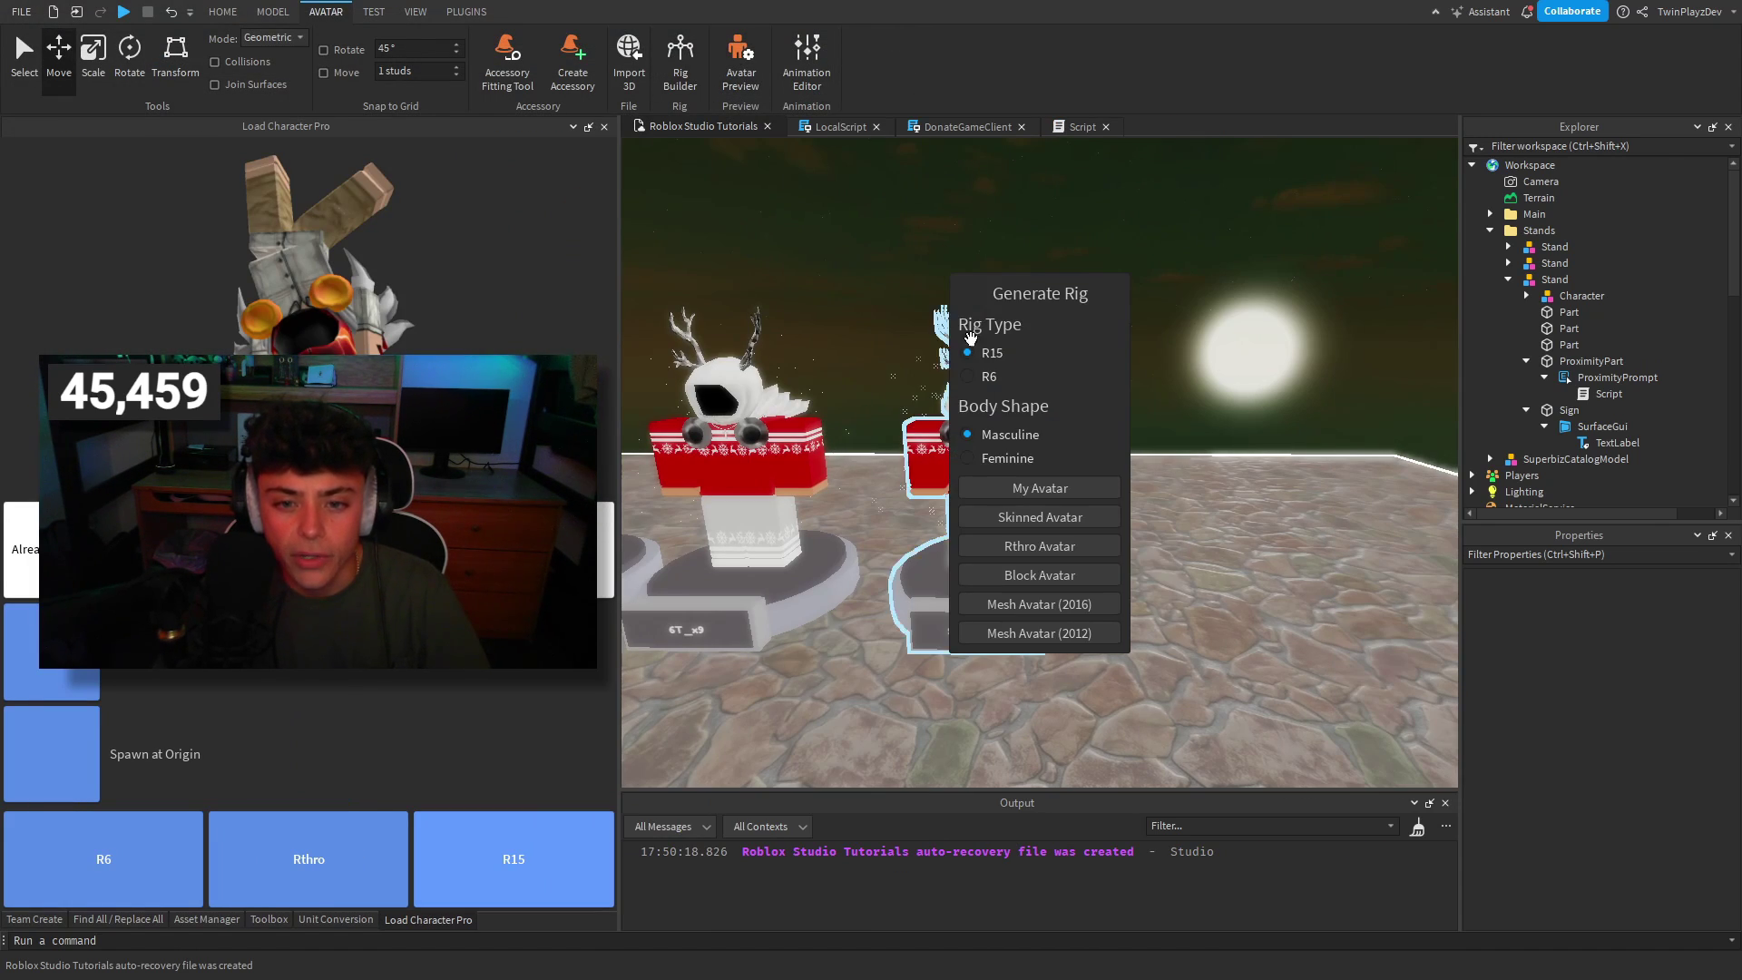
pyautogui.click(1063, 489)
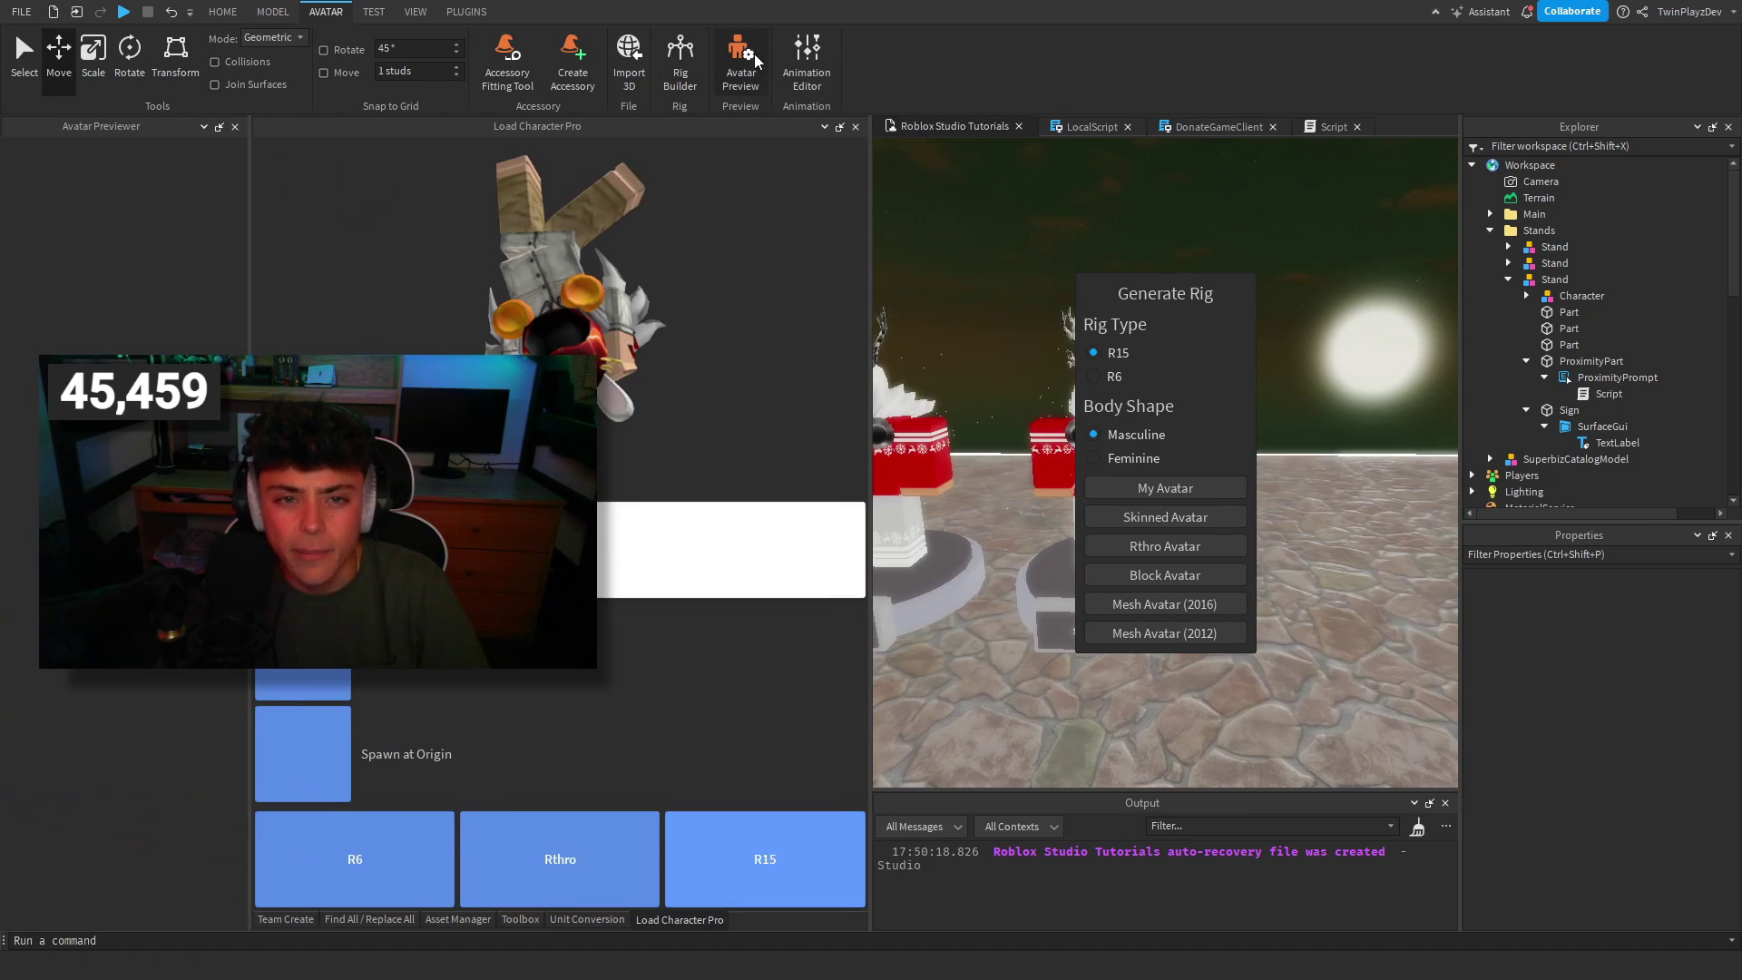
pyautogui.click(685, 58)
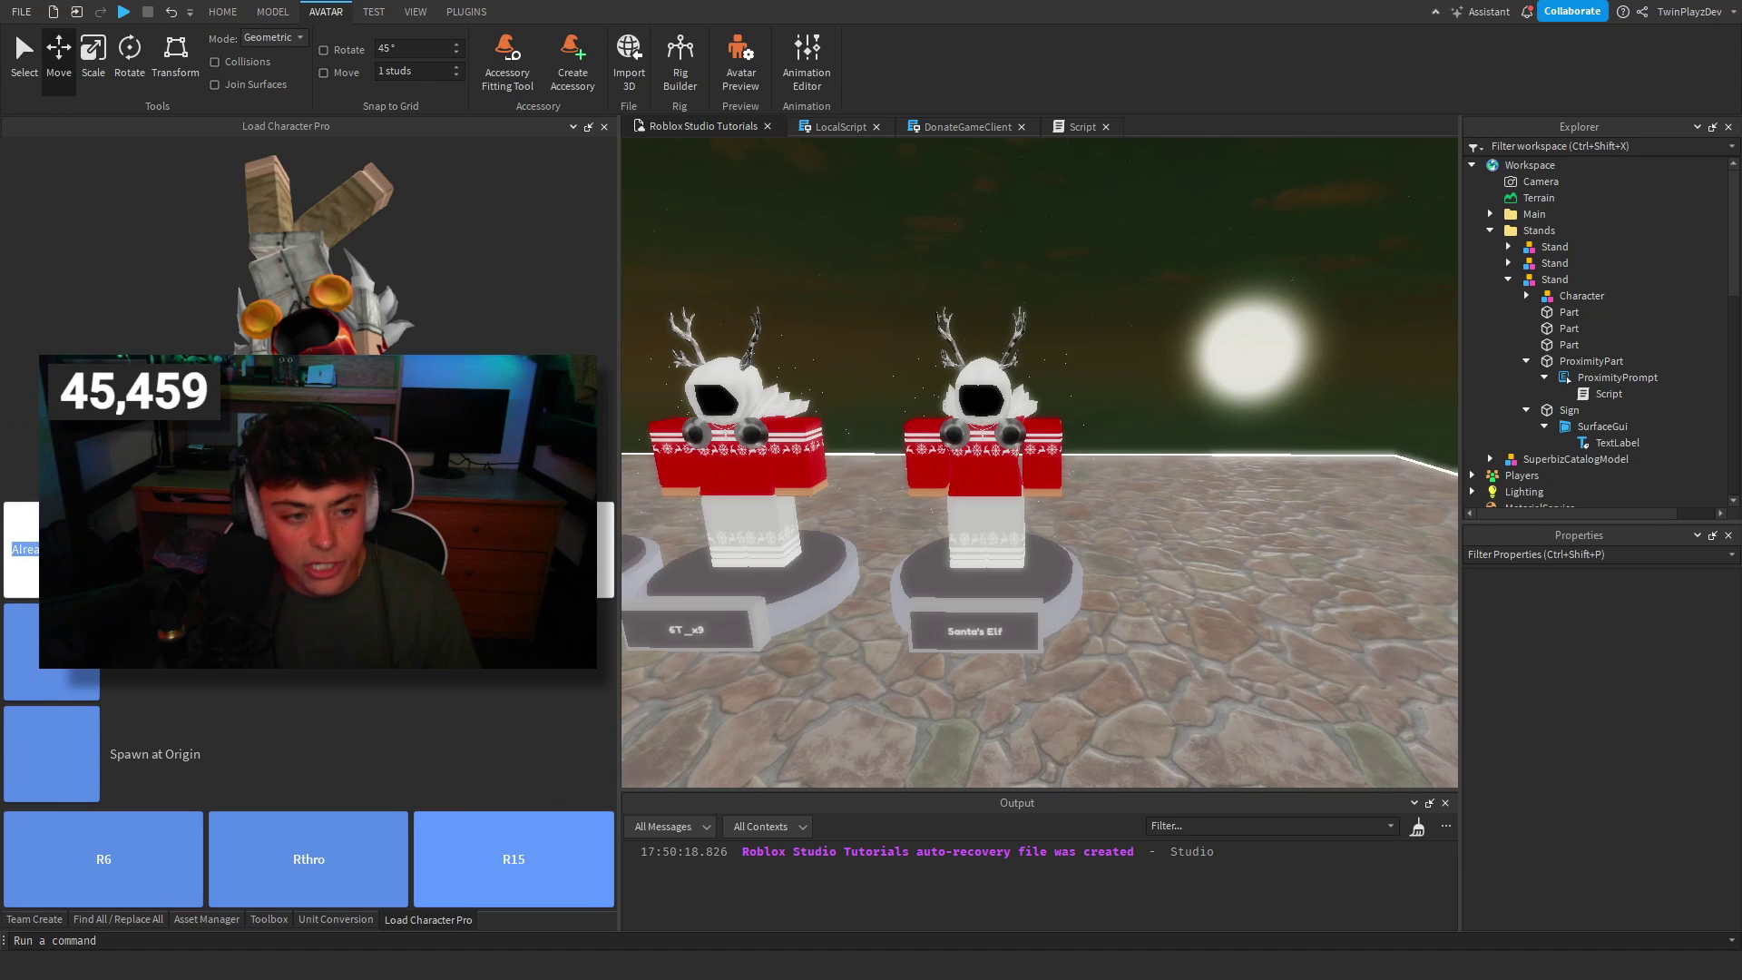
# Load the avatar wearing the elf outfit by its pasted username and spawn it as an R15 character.
pyautogui.hotkey('ctrl', 'v')
pyautogui.press('Return')
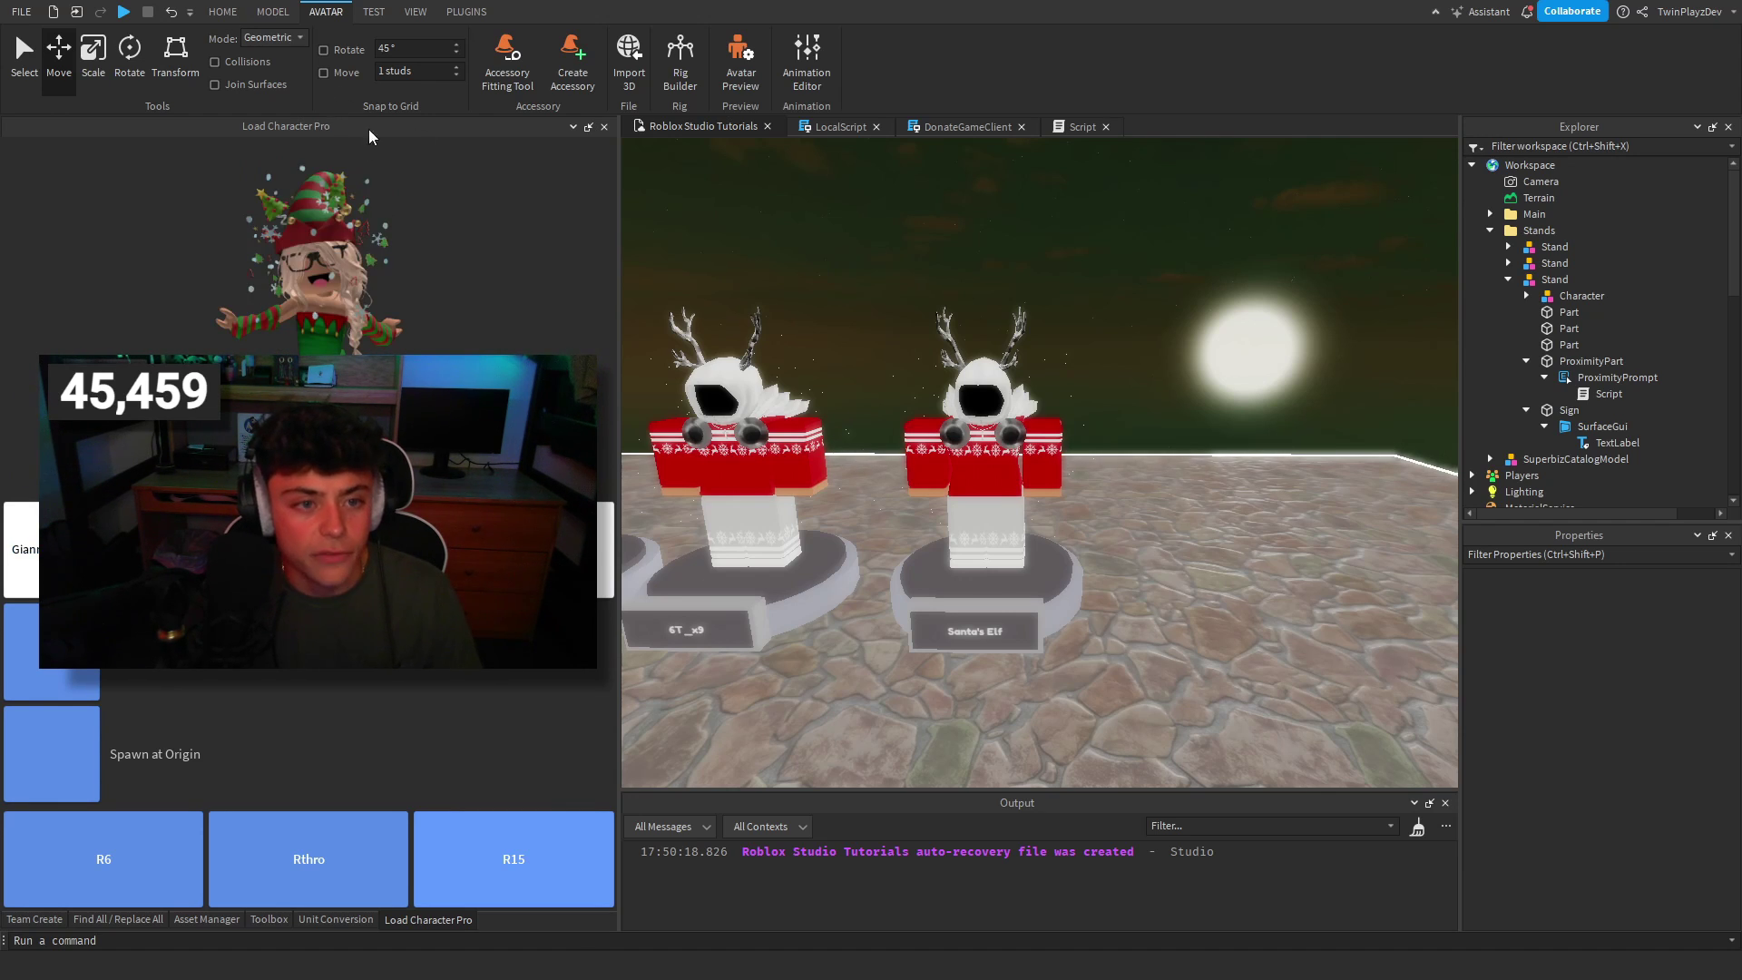
pyautogui.moveTo(369, 136); pyautogui.dragTo(1034, 599)
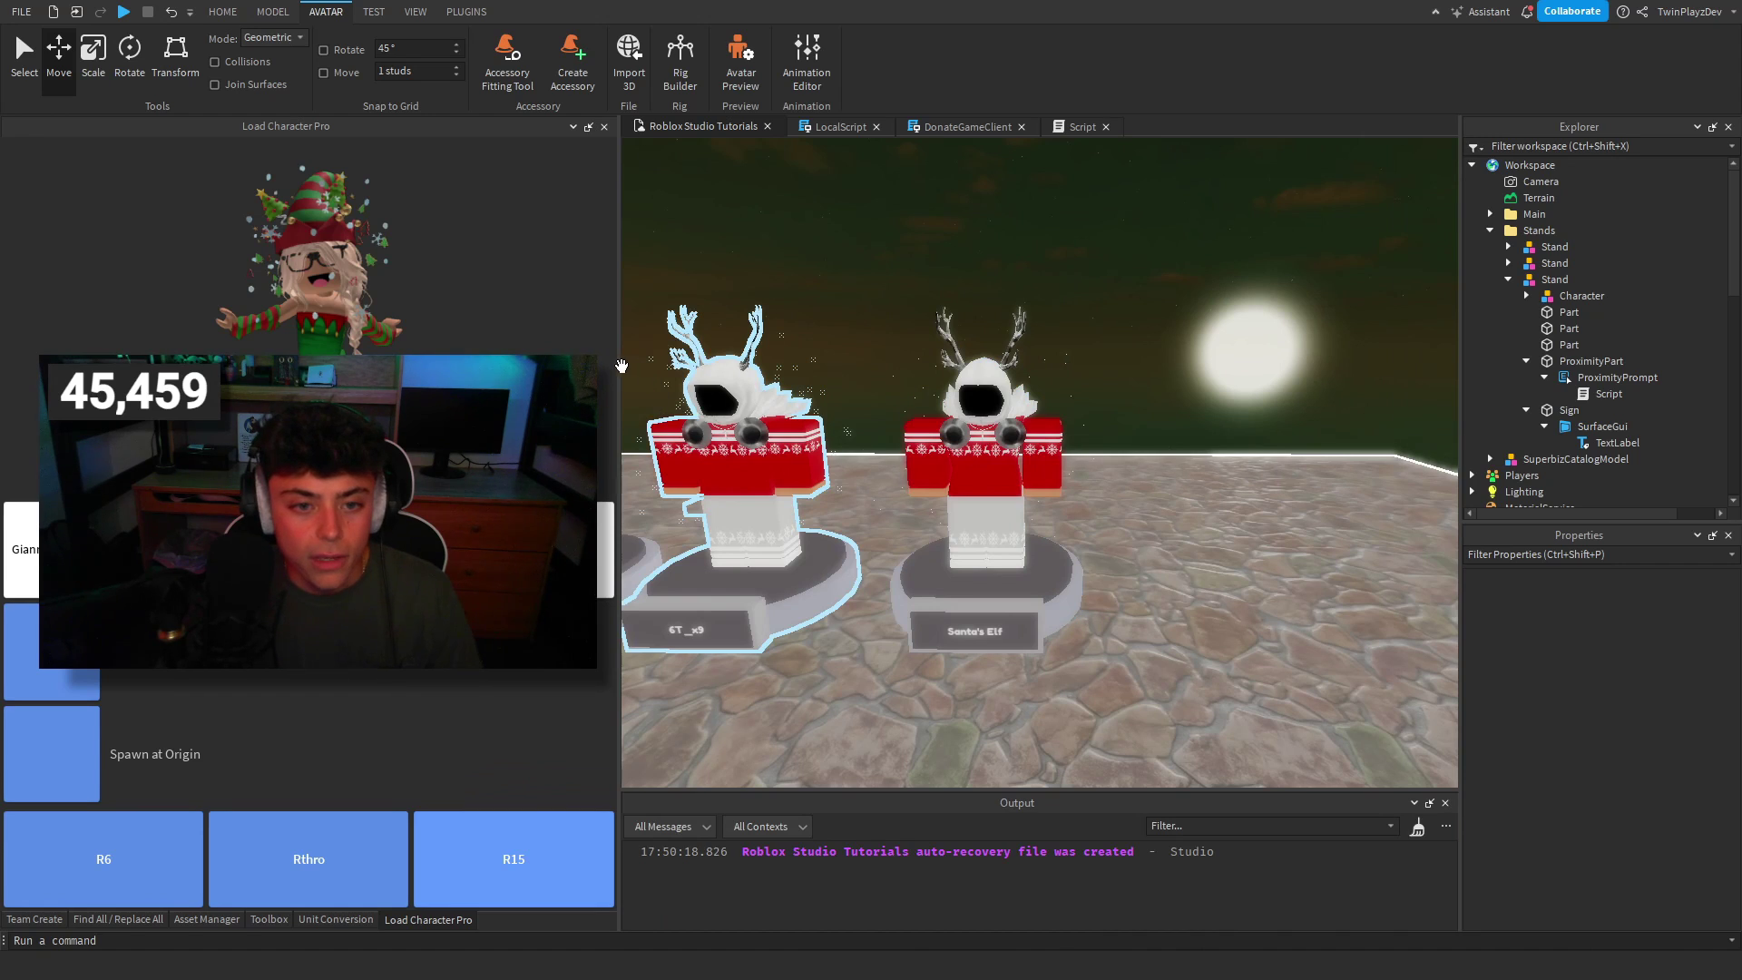
pyautogui.moveTo(621, 366); pyautogui.dragTo(671, 366)
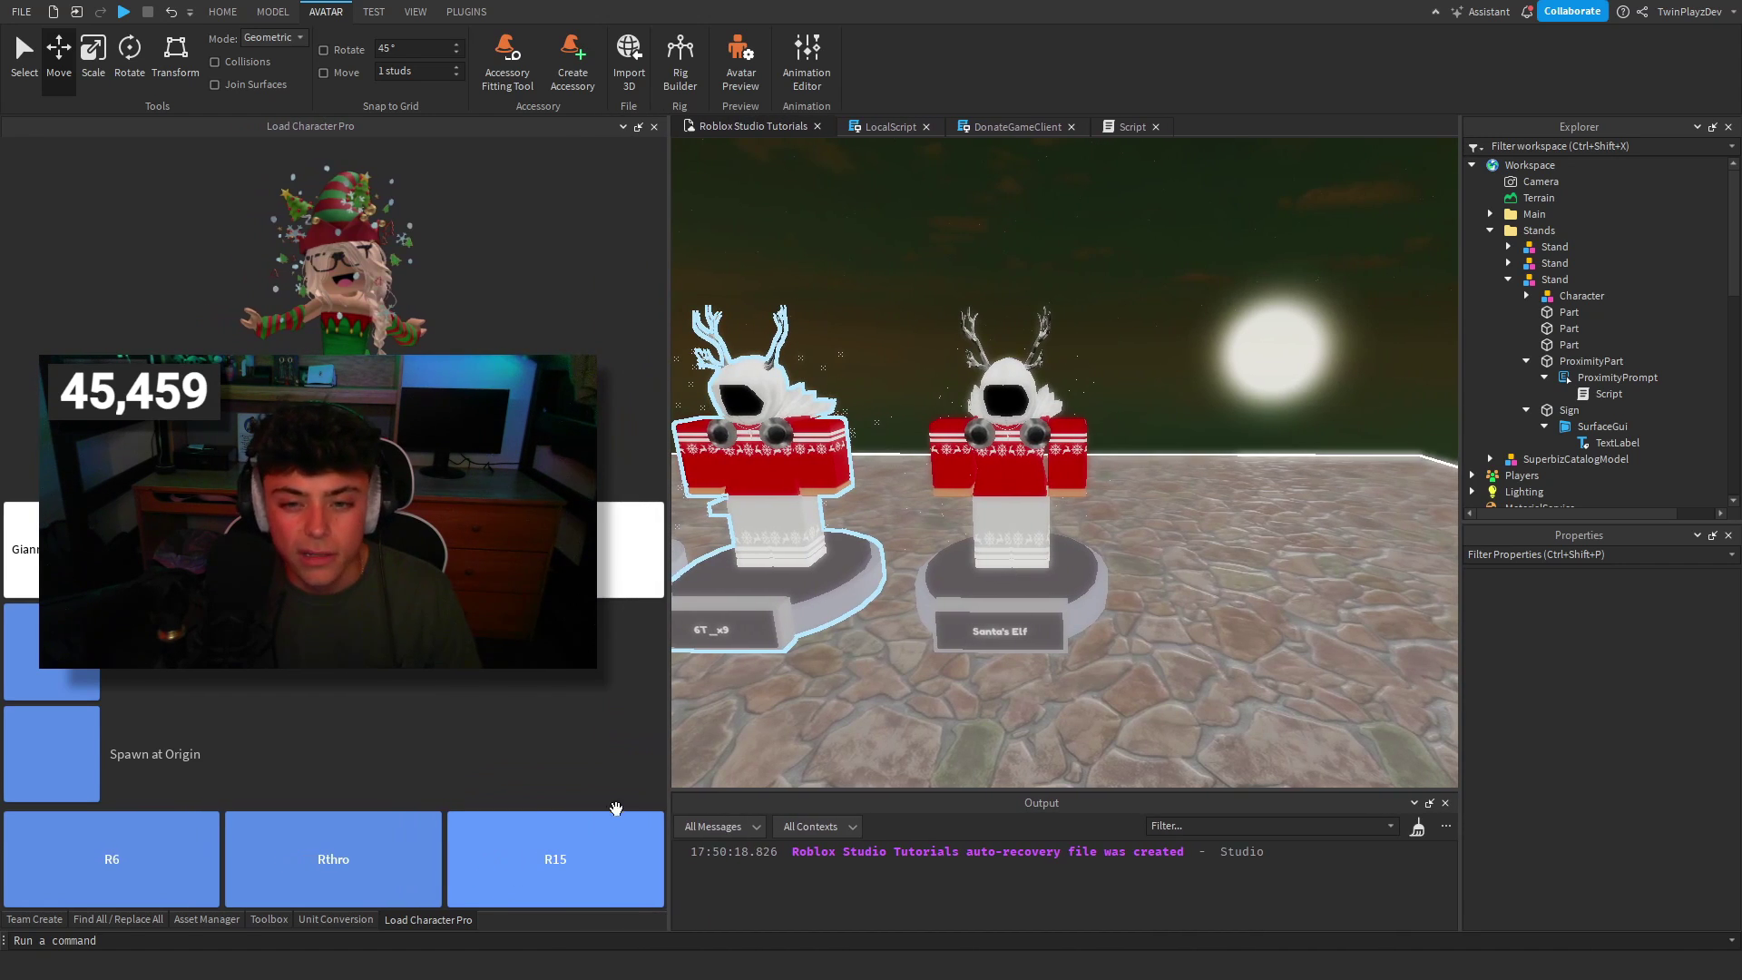
pyautogui.click(616, 807)
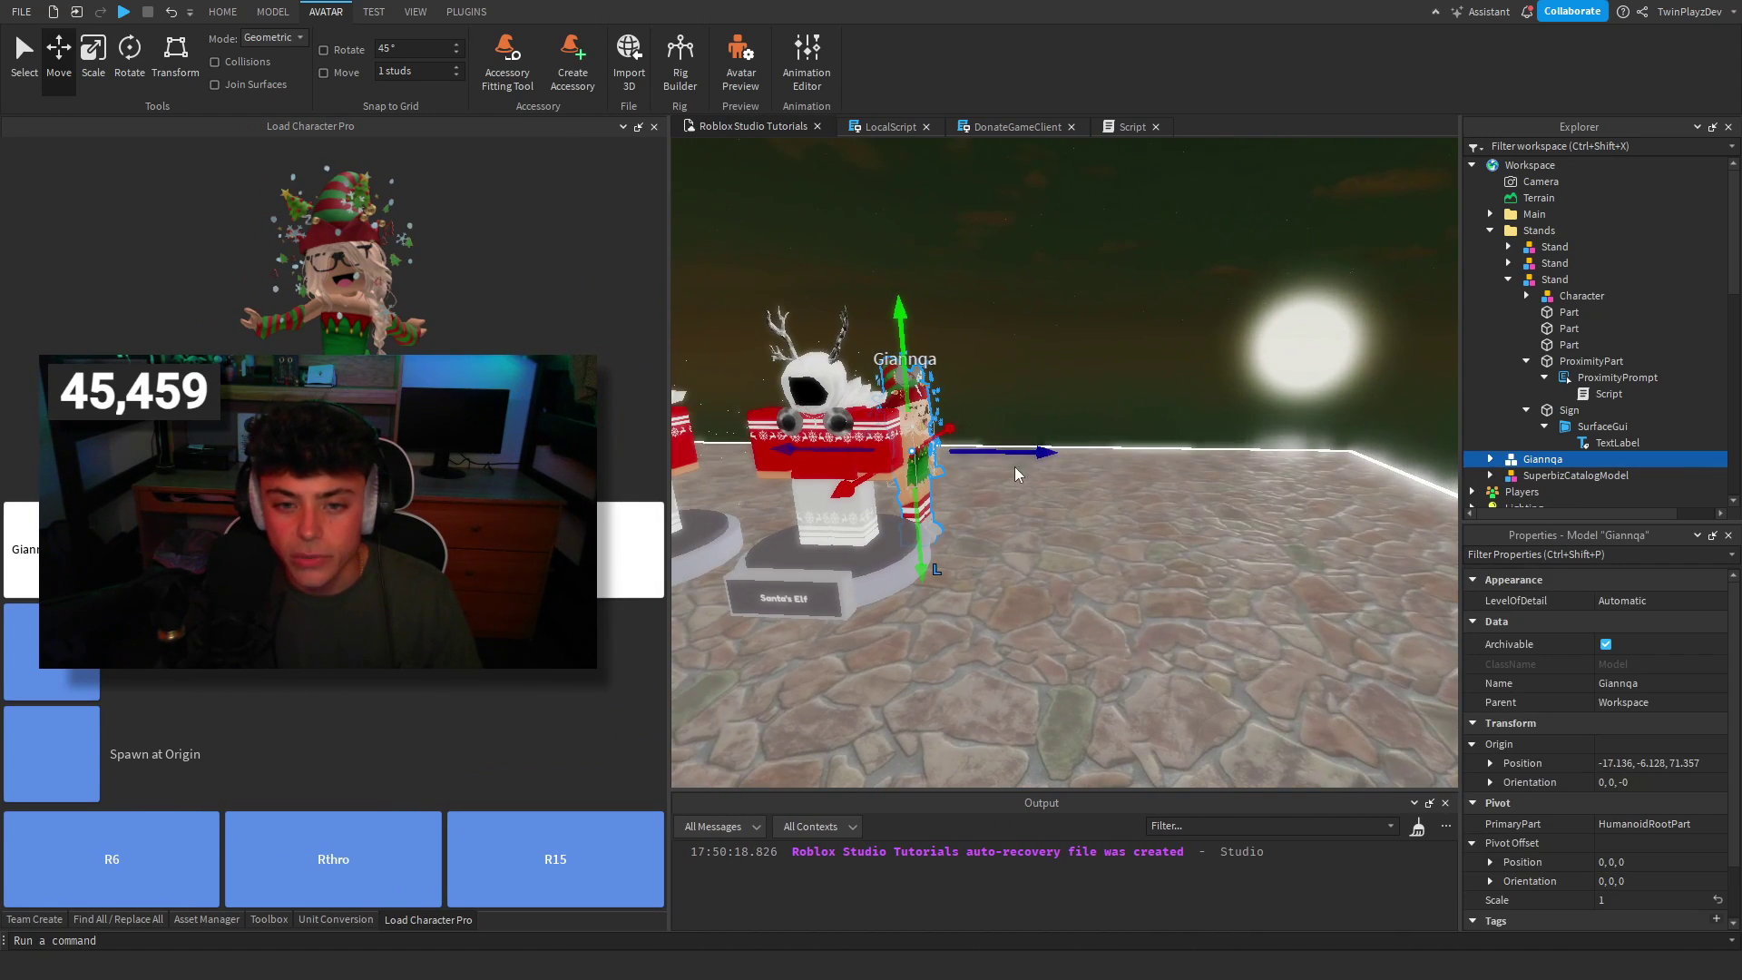
# Move the spawned elf character clear of the Santa's Elf stand and rotate it to -90° about Y, facing forward.
pyautogui.moveTo(1007, 452); pyautogui.dragTo(1165, 468)
pyautogui.hotkey('ctrl', 'r')
pyautogui.hotkey('ctrl', 'r')
pyautogui.hotkey('ctrl', 'r')
pyautogui.moveTo(1065, 495); pyautogui.dragTo(1053, 539)
pyautogui.click(1182, 377)
# Close the Load Character Pro plugin and bring the Asset Manager back beside the 3D view.
pyautogui.click(463, 11)
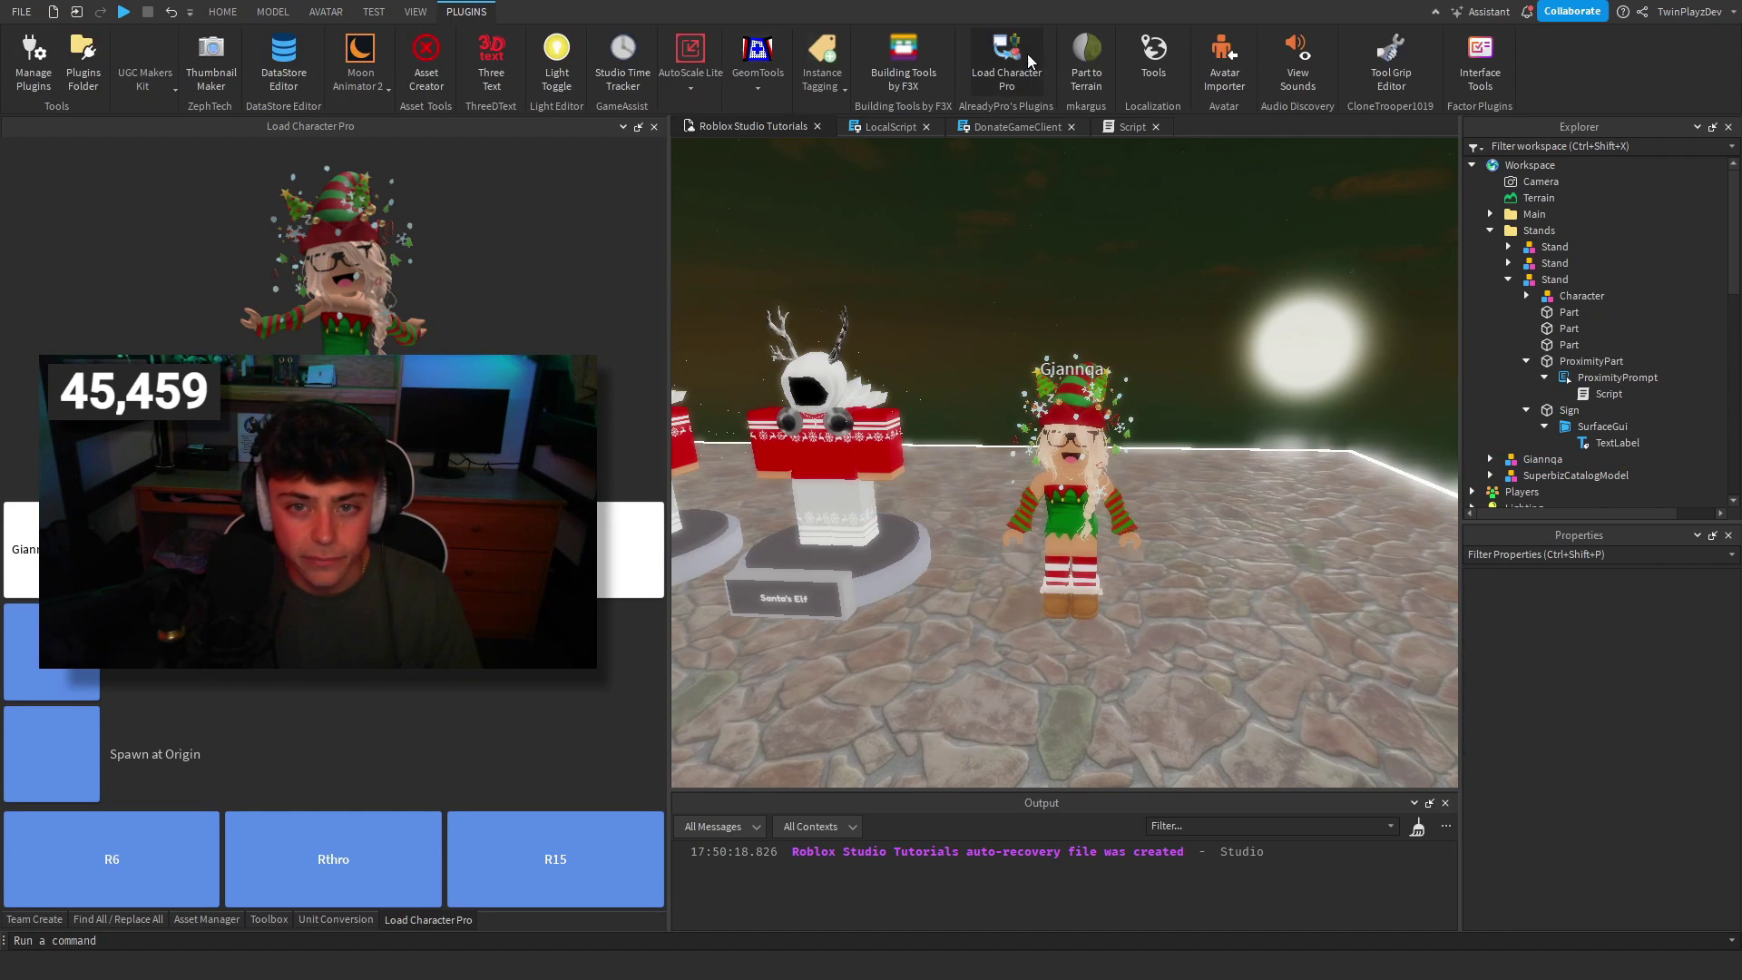
pyautogui.click(1006, 57)
pyautogui.moveTo(1049, 226); pyautogui.dragTo(1076, 226, button='right')
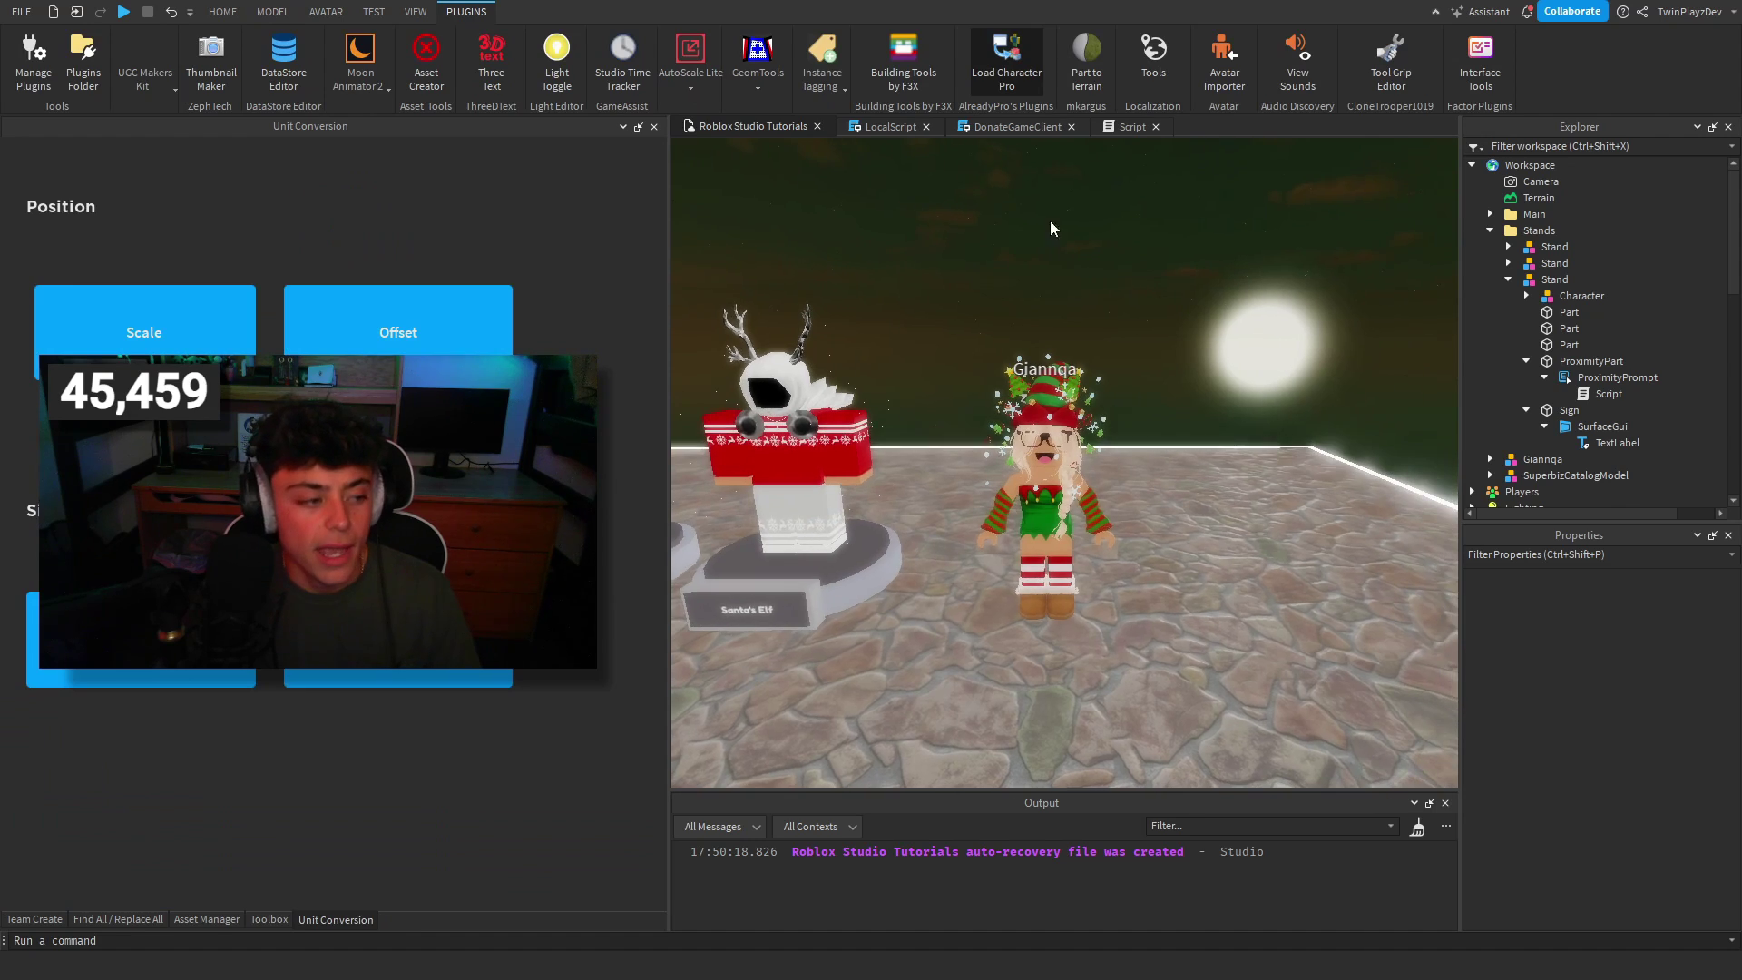
pyautogui.press('a')
pyautogui.click(223, 919)
pyautogui.scroll(4, 1147, 292)
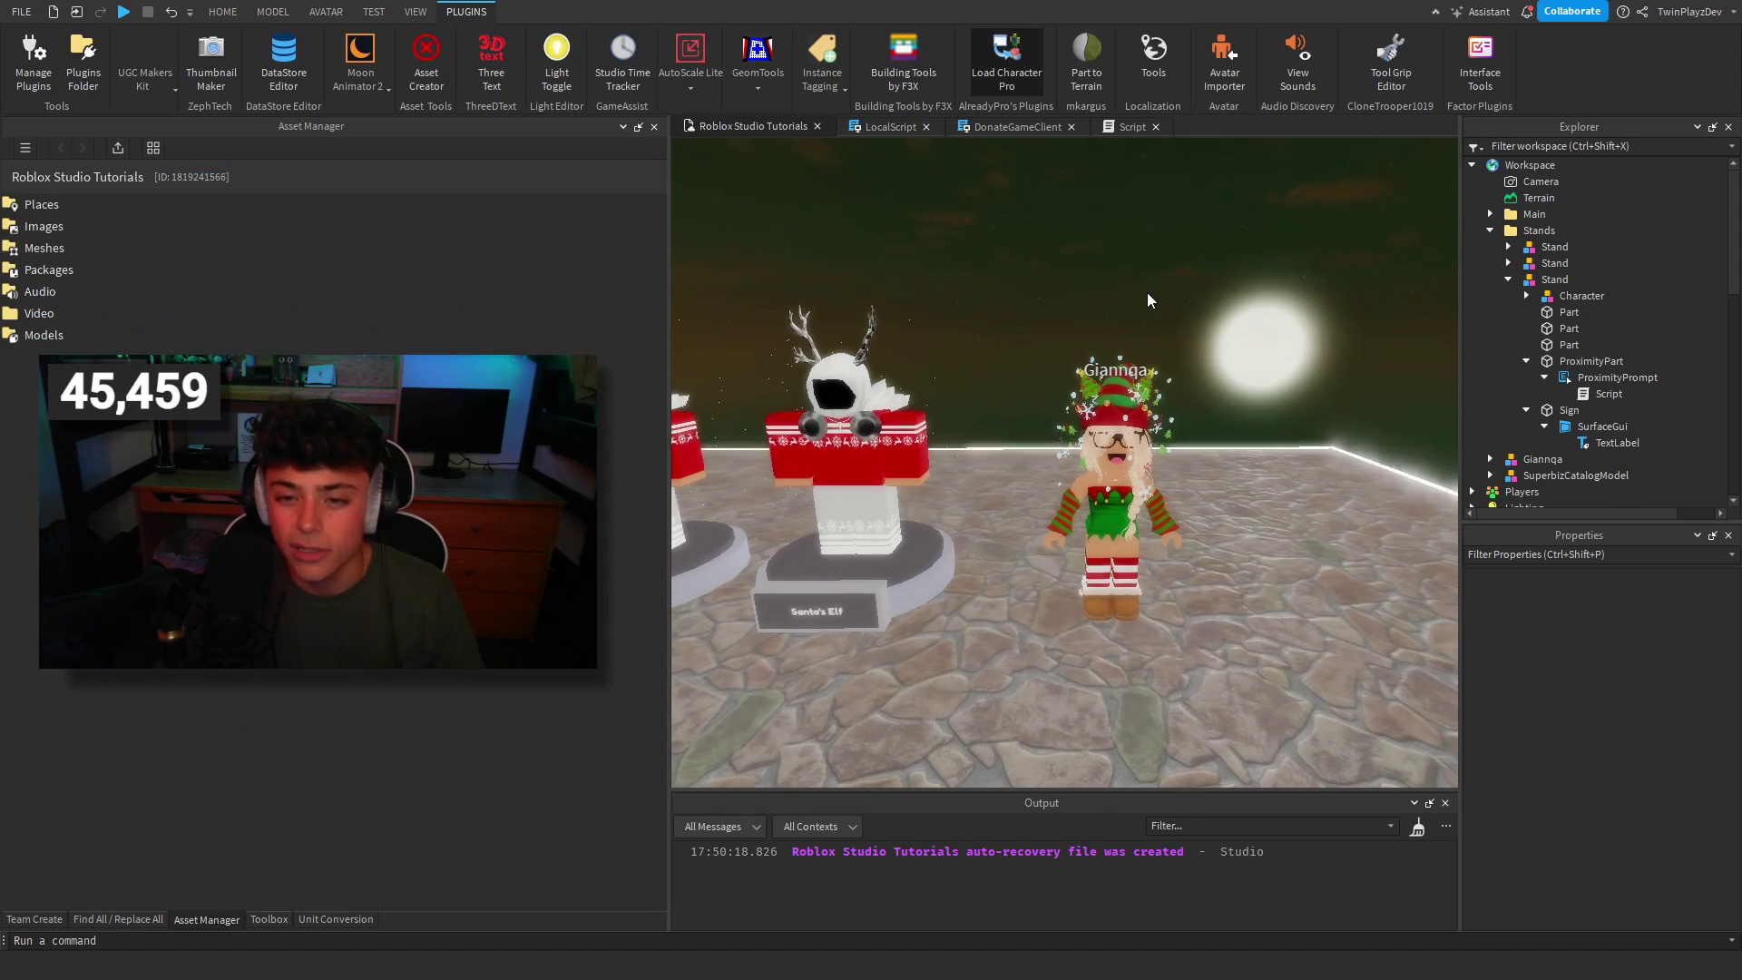
pyautogui.scroll(-2, 1147, 475)
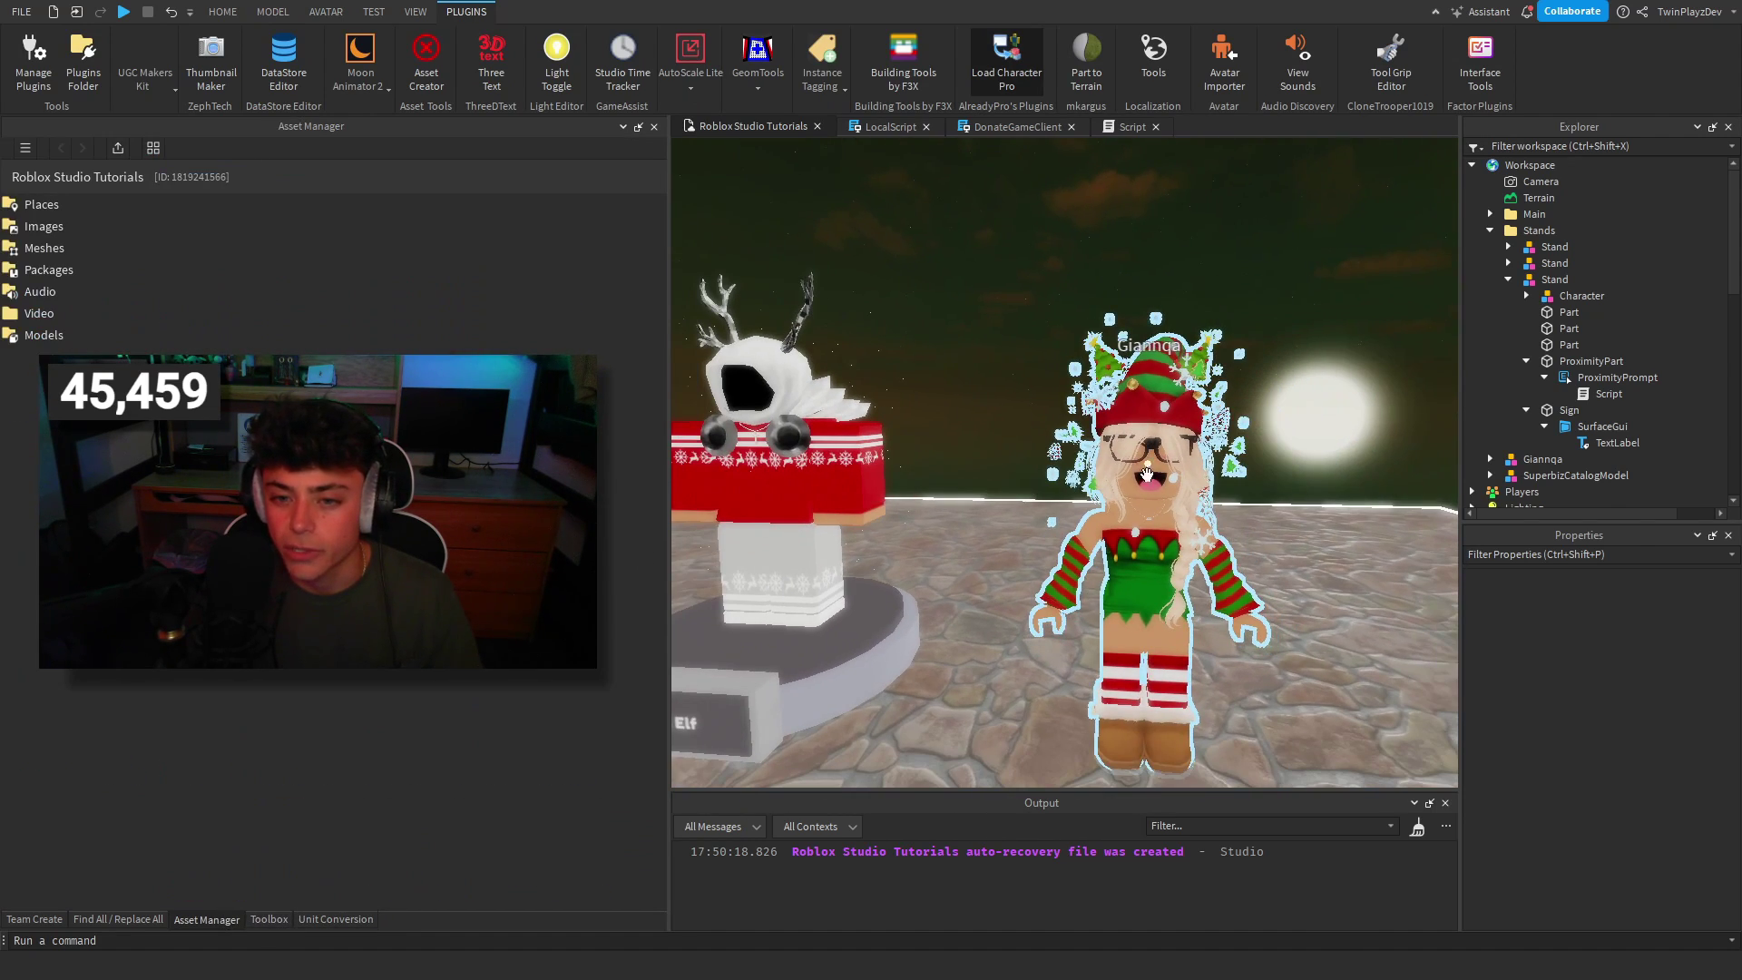
# Make the elf model a child of the Santa's Elf Stand model and rename it "Character".
pyautogui.click(1147, 474)
pyautogui.scroll(-3, 1147, 475)
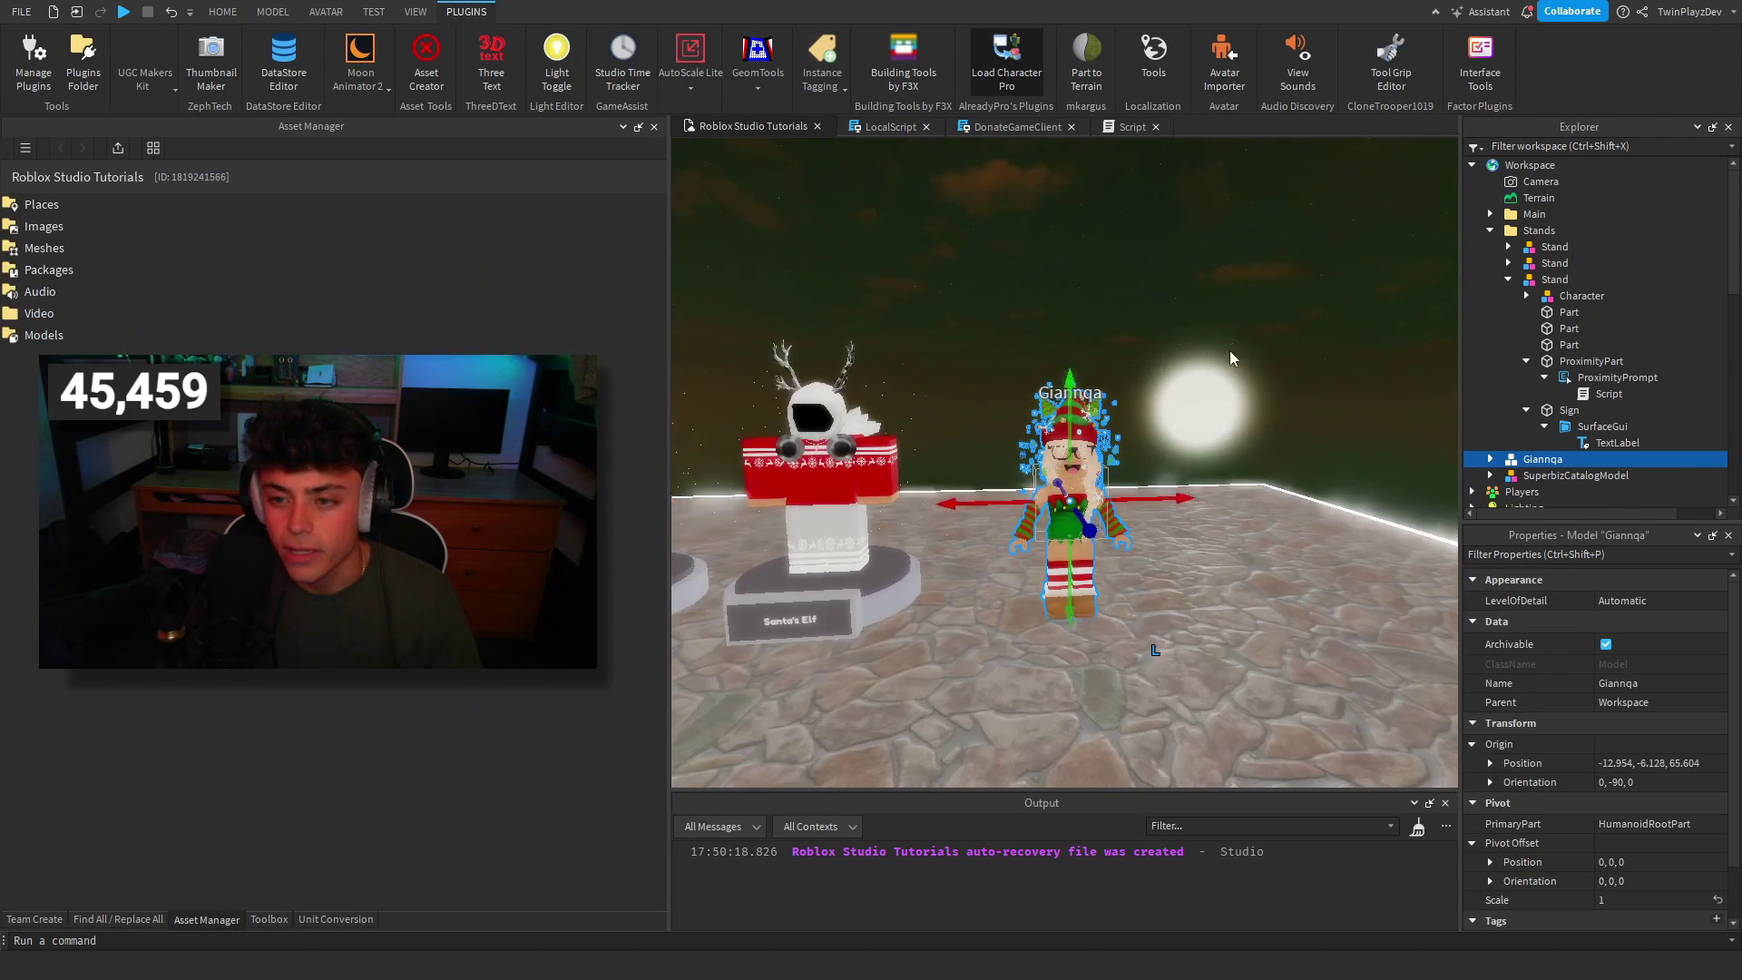
pyautogui.moveTo(1521, 460); pyautogui.dragTo(1553, 279)
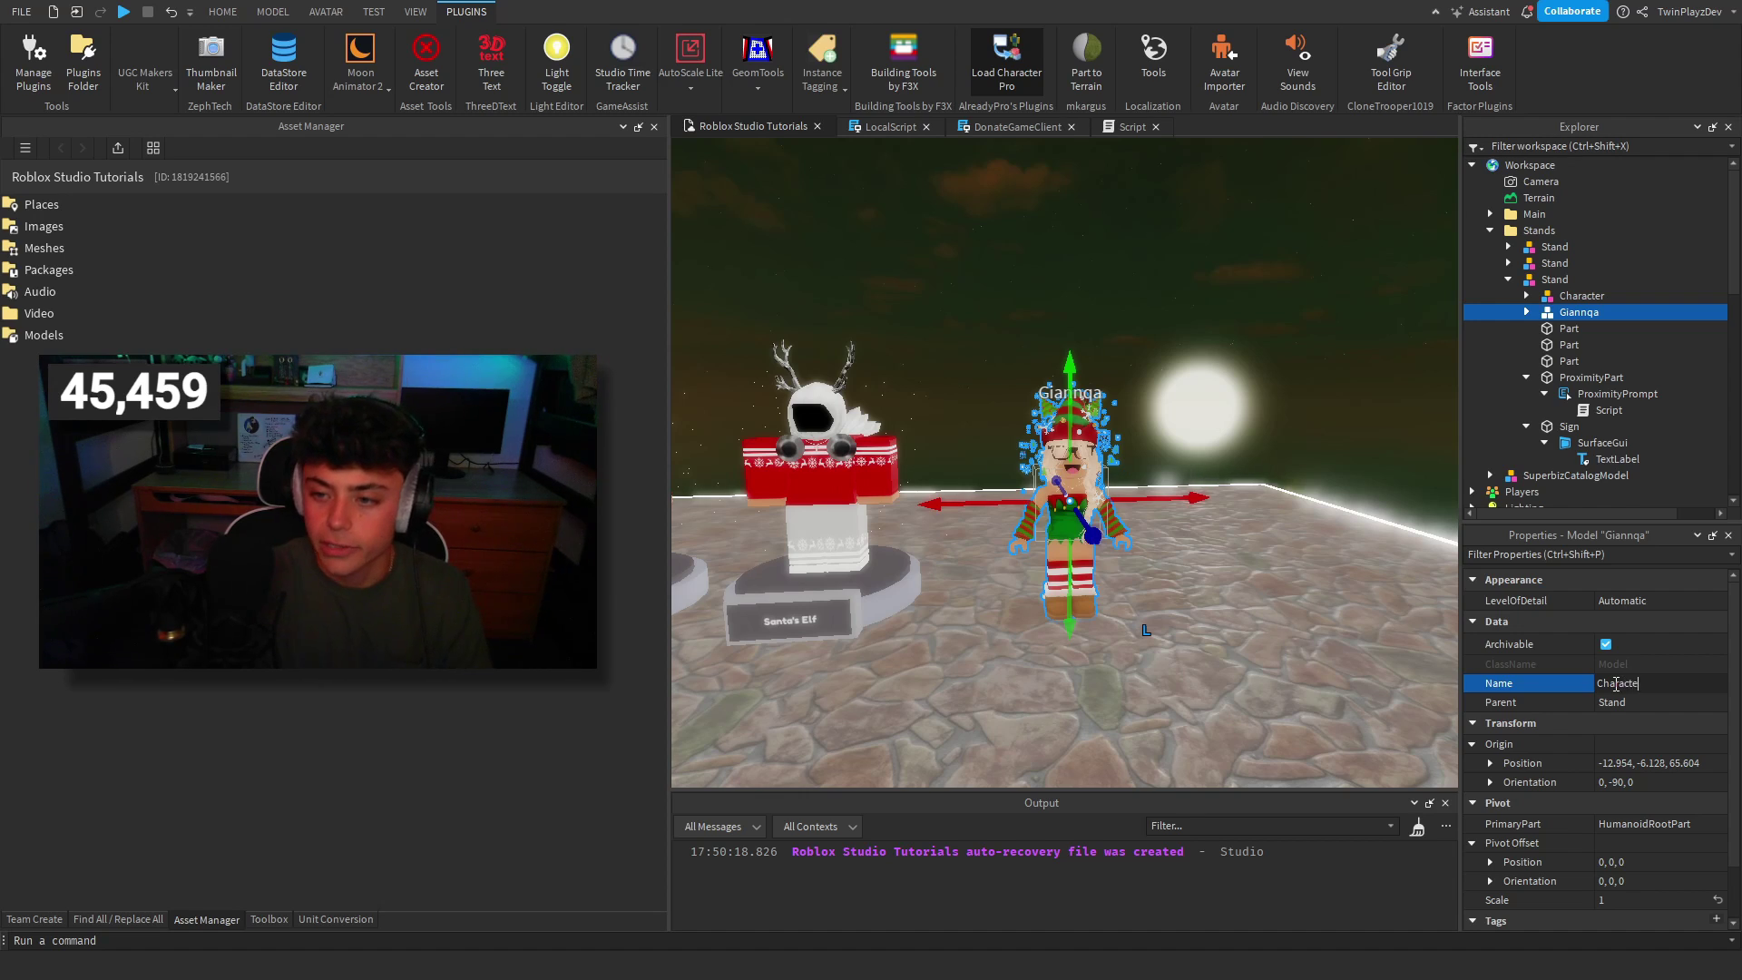
# Delete the Animate script from the new elf Character model.
pyautogui.click(1528, 313)
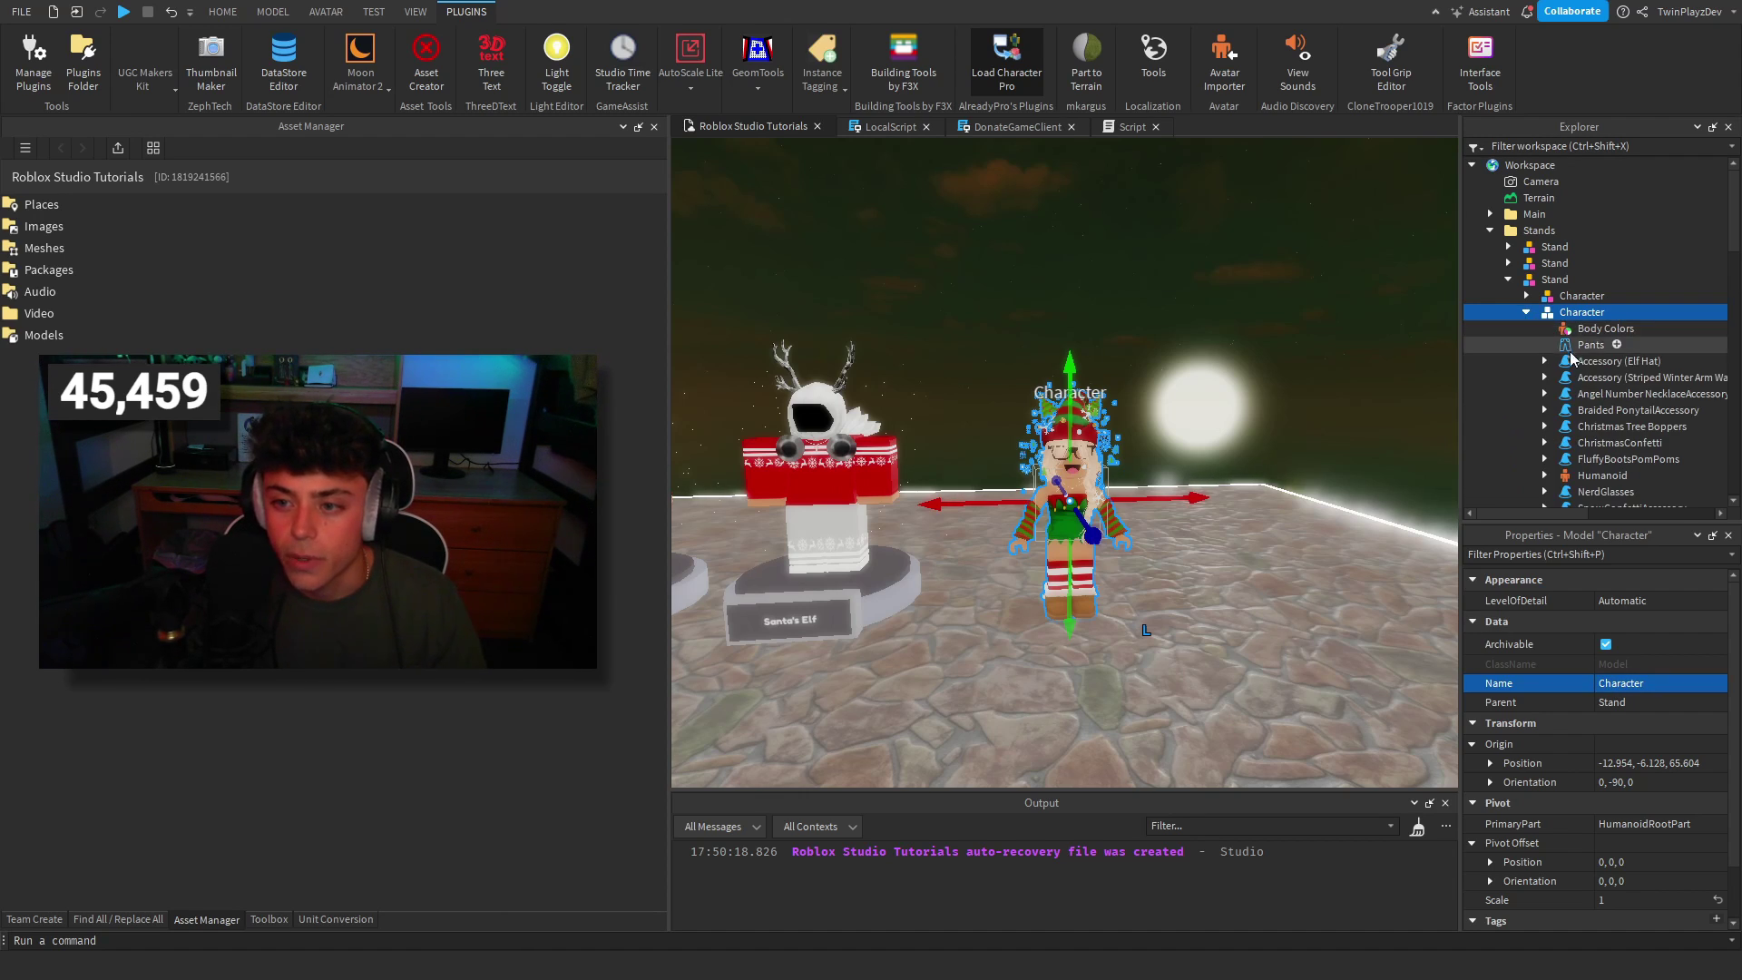
pyautogui.scroll(-2, 1580, 390)
pyautogui.click(1587, 383)
pyautogui.click(1576, 432)
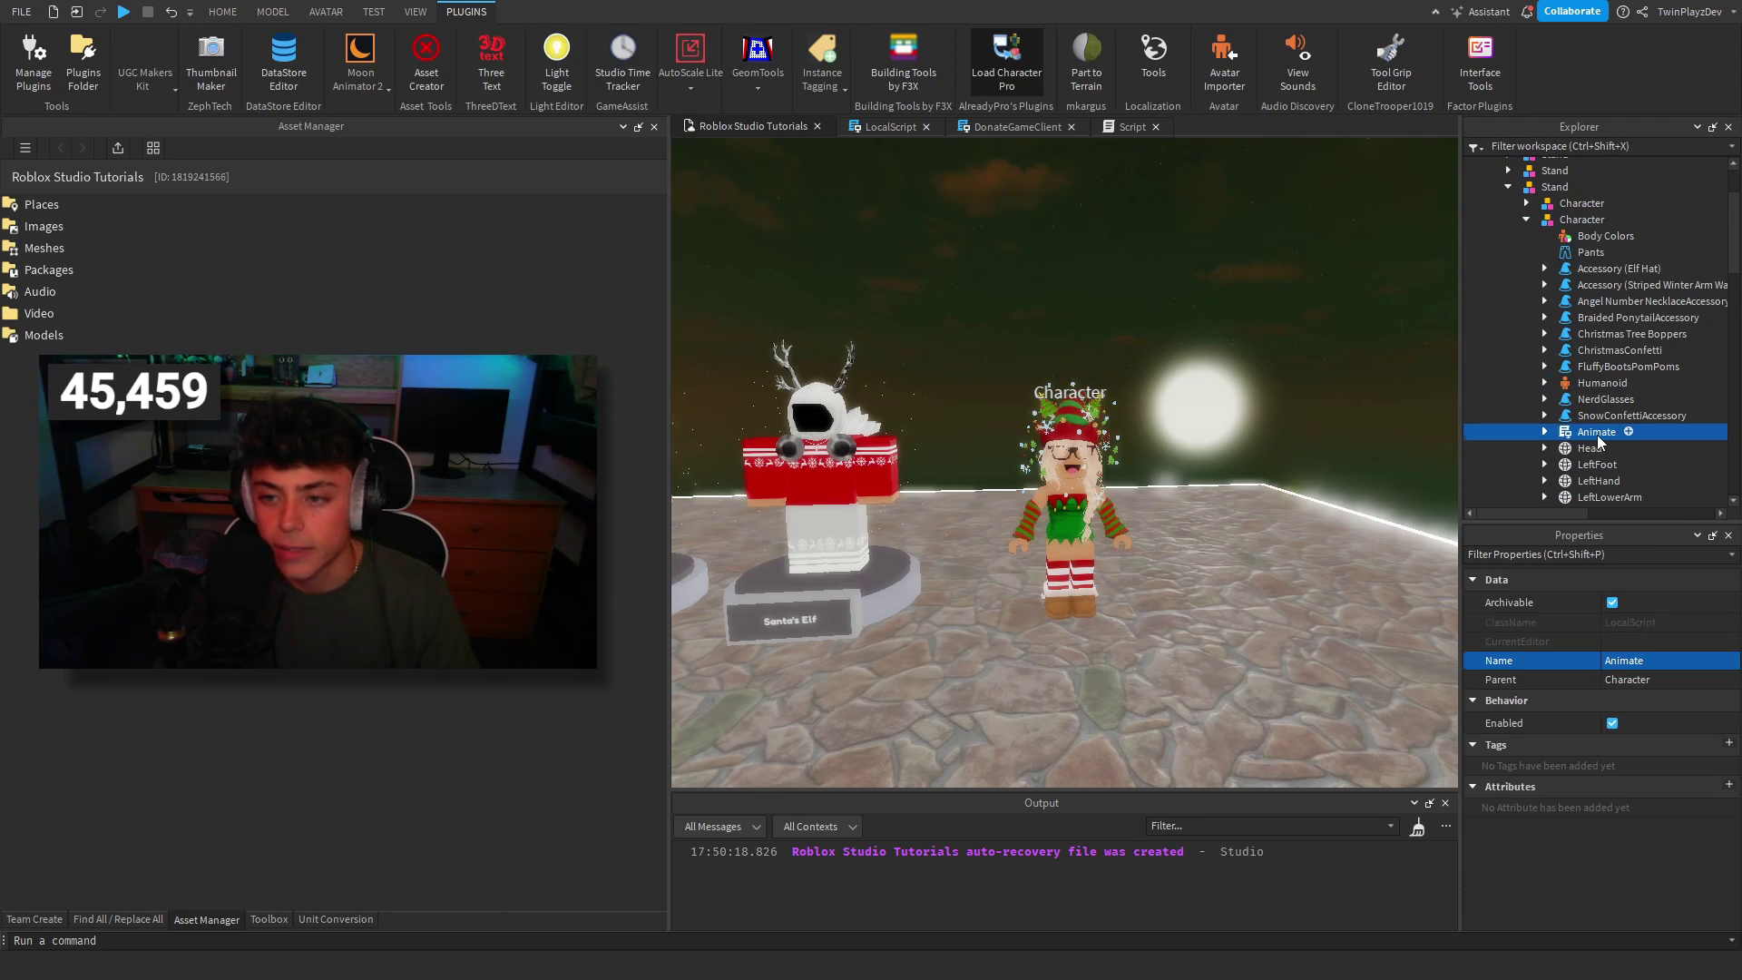
pyautogui.press('Delete')
# Set DisplayDistanceType to None on the elf Character's Humanoid to hide the overhead name.
pyautogui.click(1597, 383)
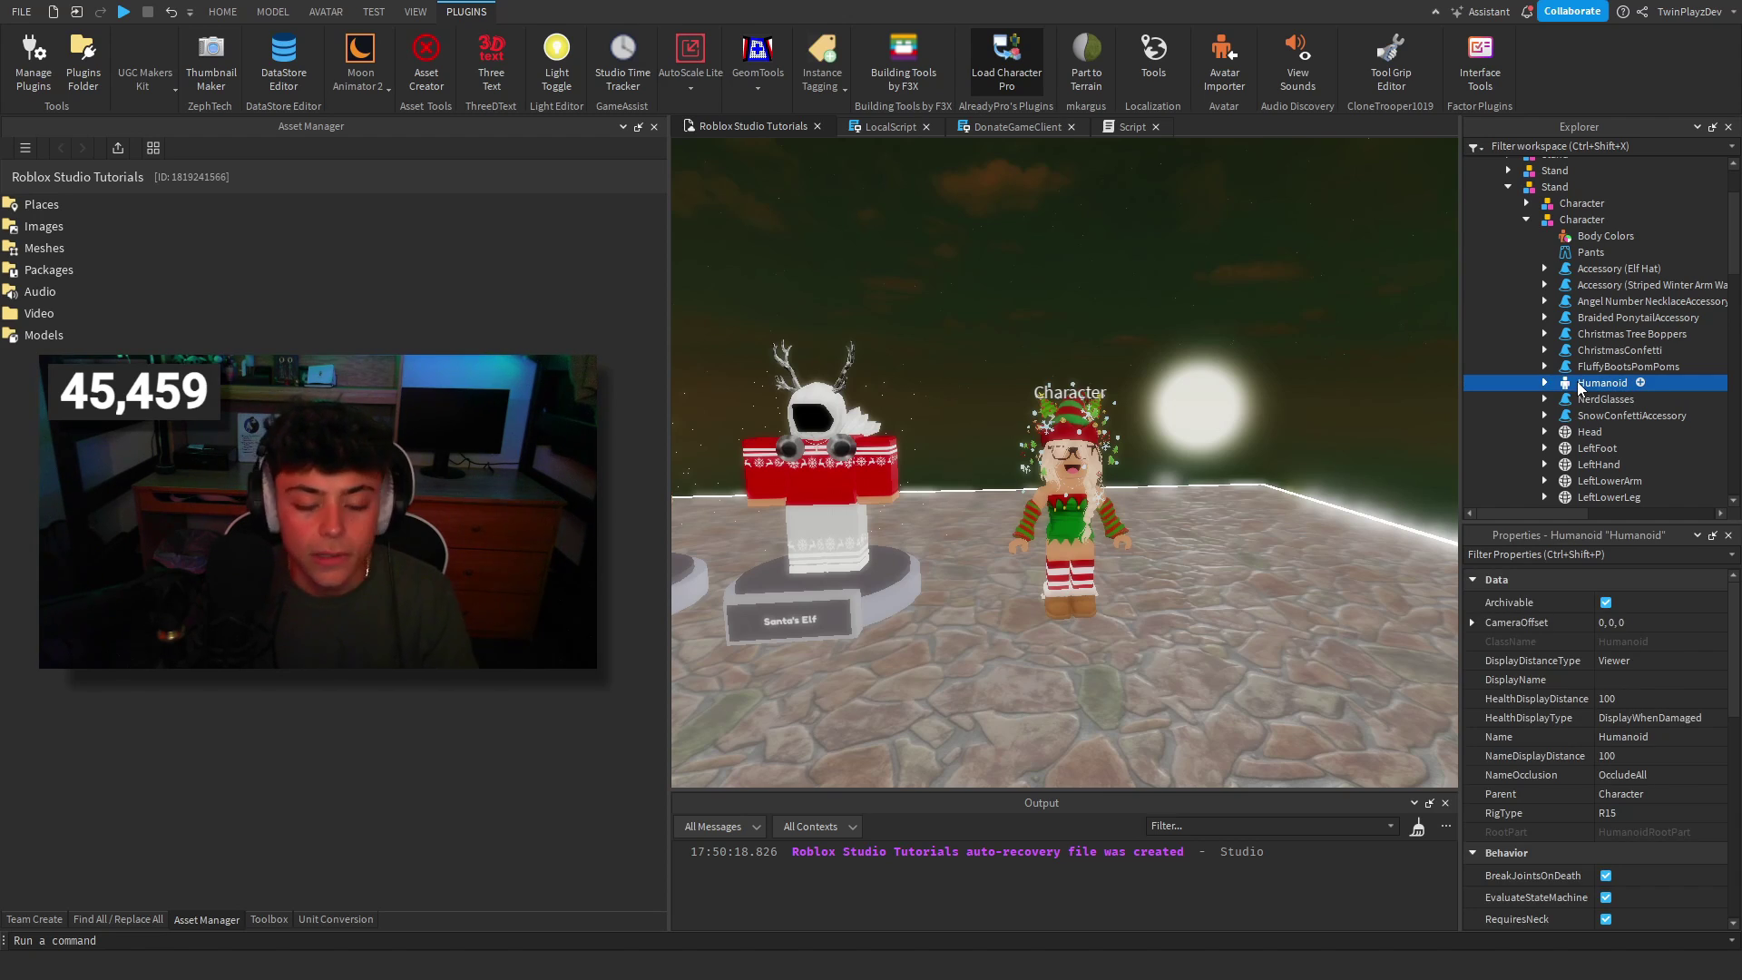
pyautogui.click(1645, 668)
pyautogui.click(1624, 677)
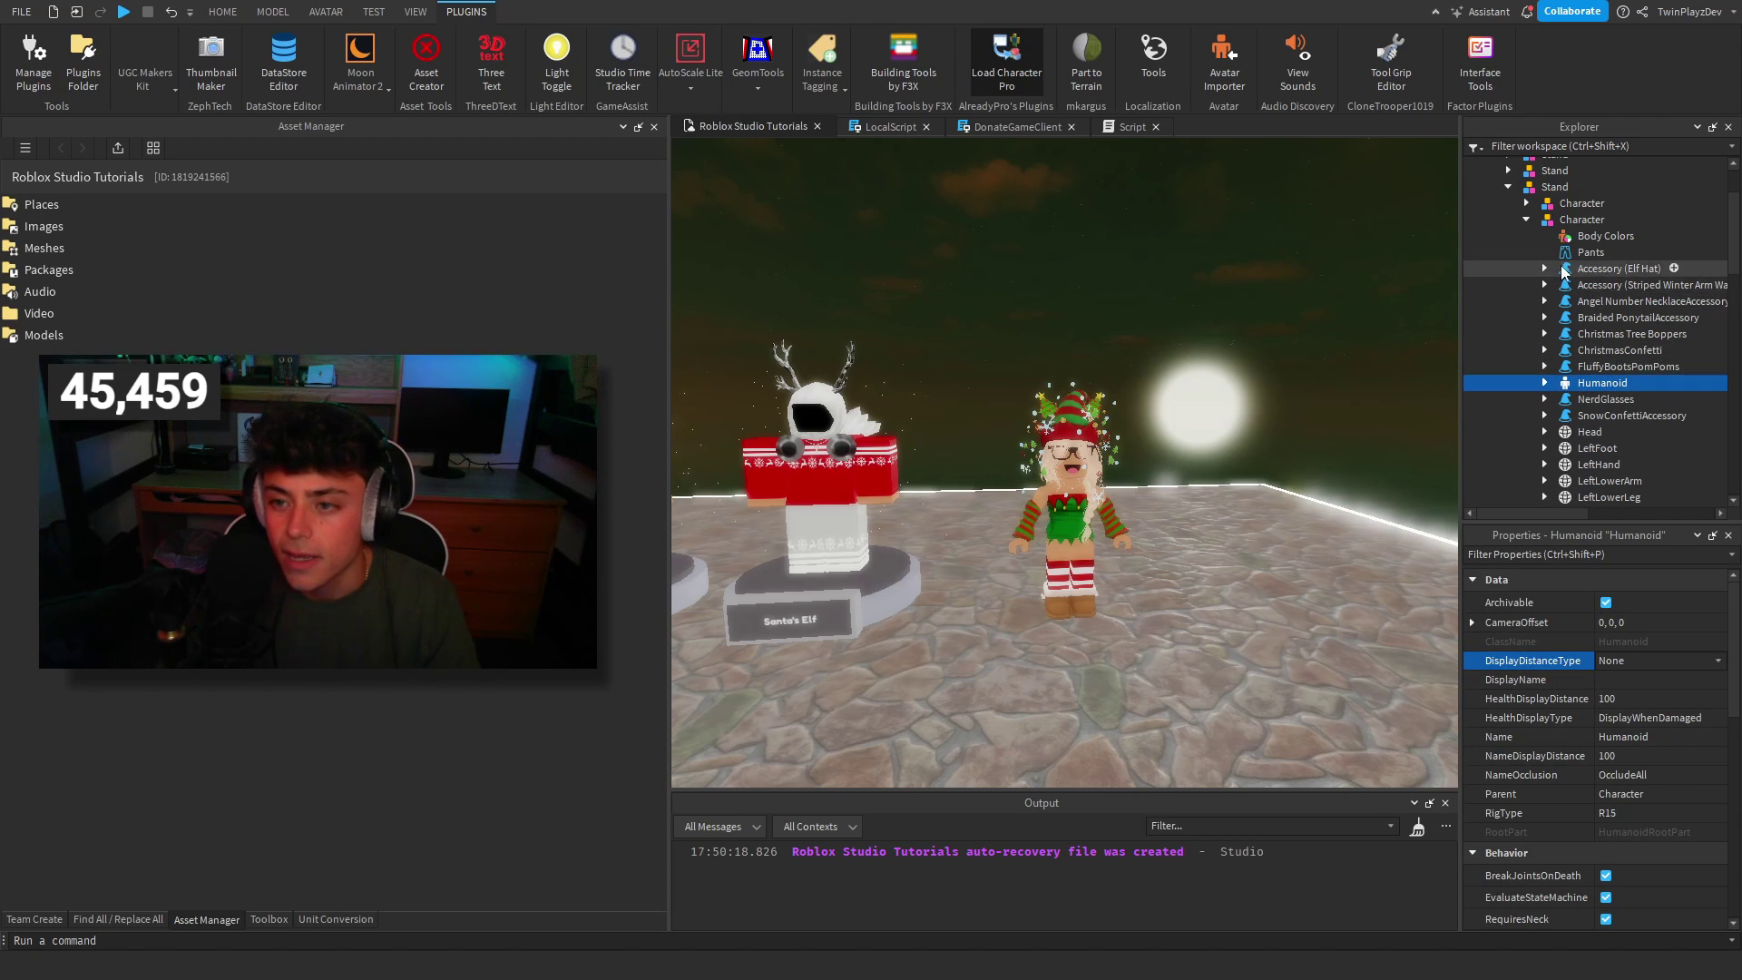
# Turn on CanCollide and Anchored for all the elf Character's body parts, from Head through HumanoidRootPart.
pyautogui.scroll(-4, 1668, 319)
pyautogui.click(1704, 254)
pyautogui.keyDown('shift'); pyautogui.click(1623, 492); pyautogui.keyUp('shift')
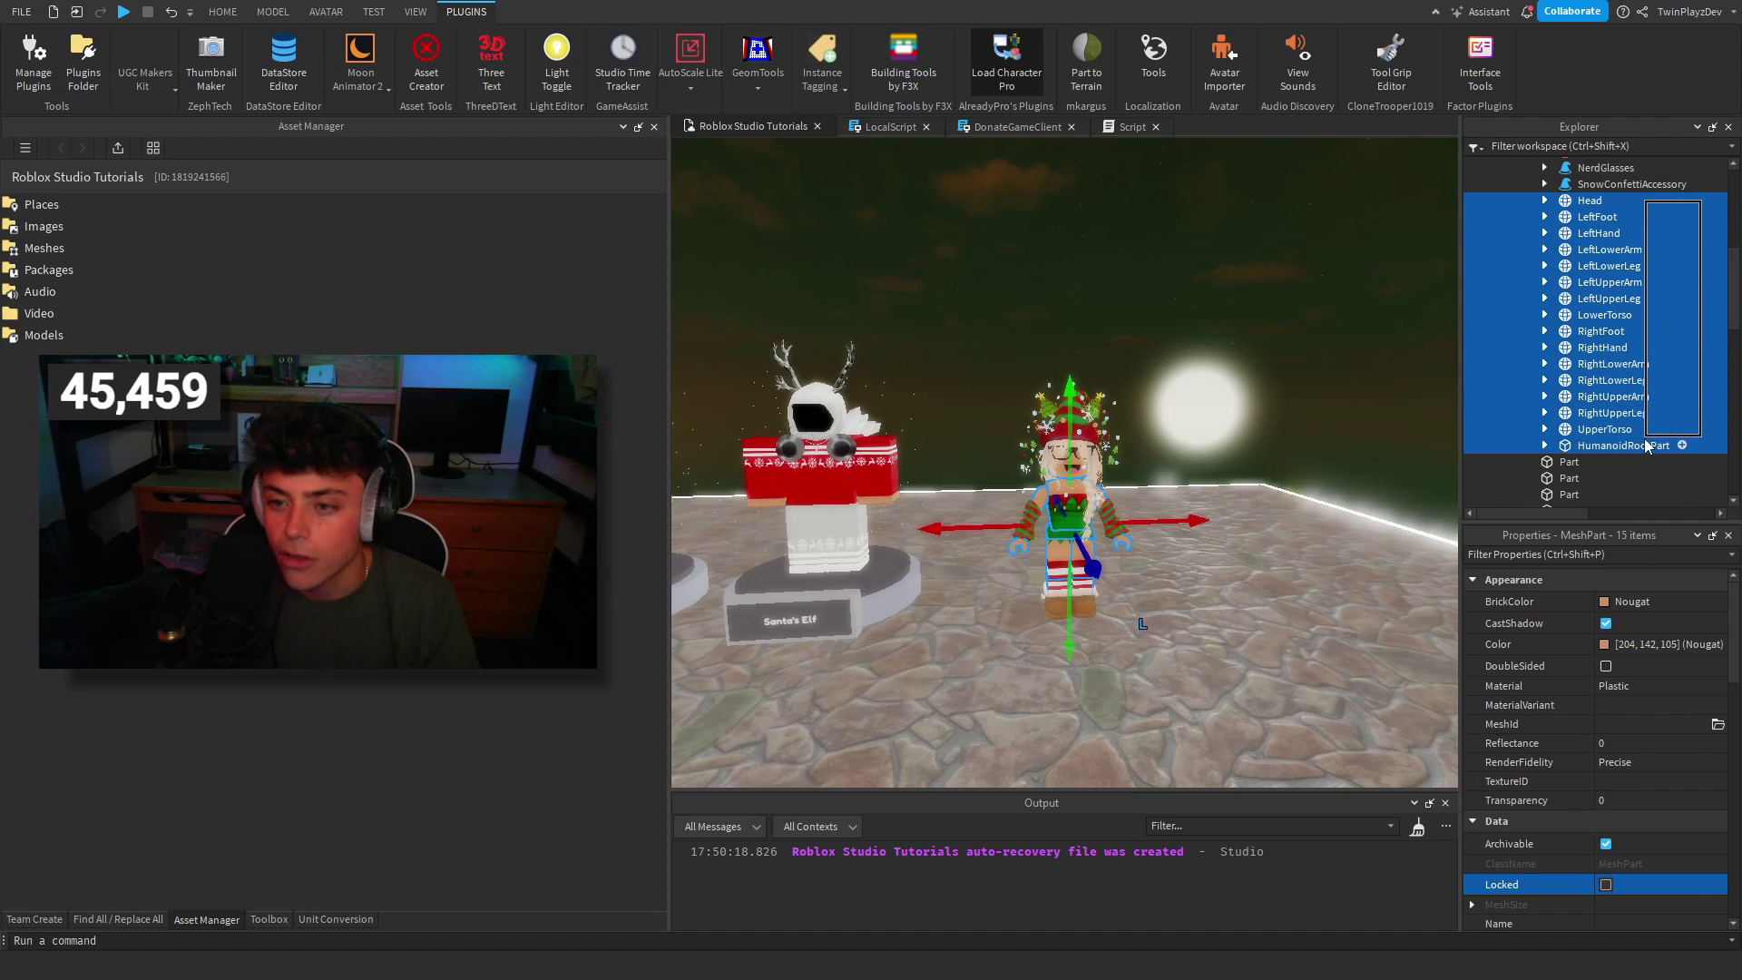
pyautogui.scroll(2, 1633, 408)
pyautogui.scroll(-5, 1583, 636)
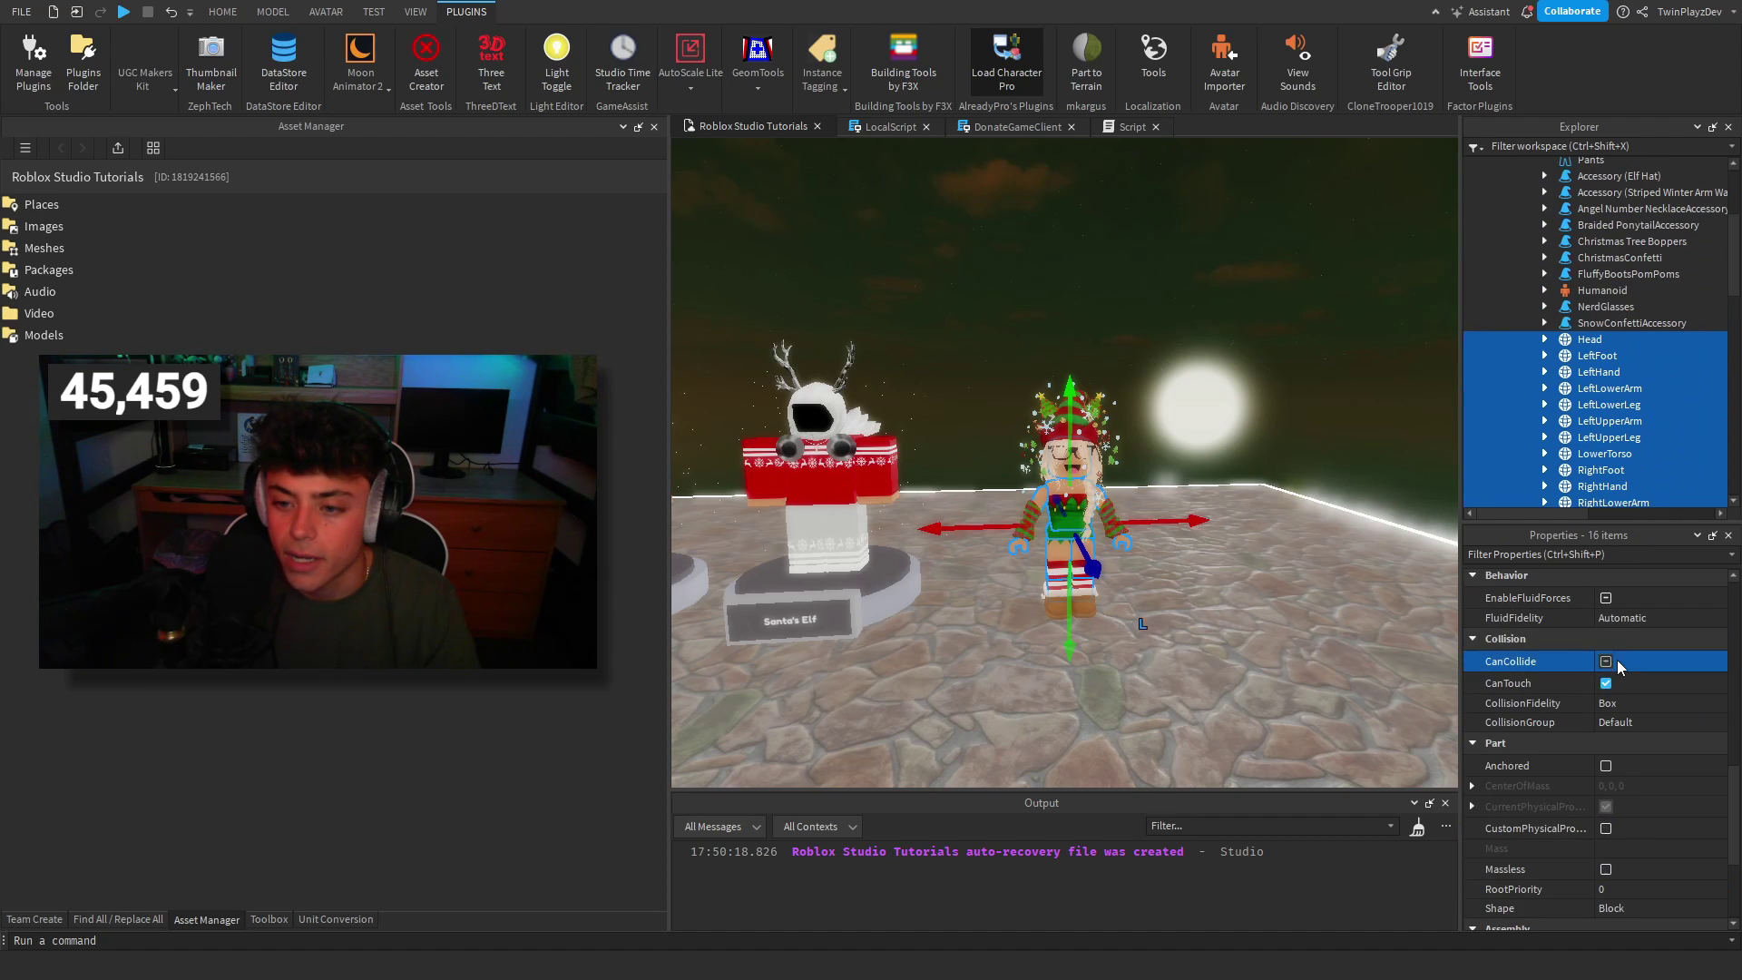
pyautogui.click(1630, 659)
pyautogui.click(1627, 764)
pyautogui.scroll(2, 1593, 385)
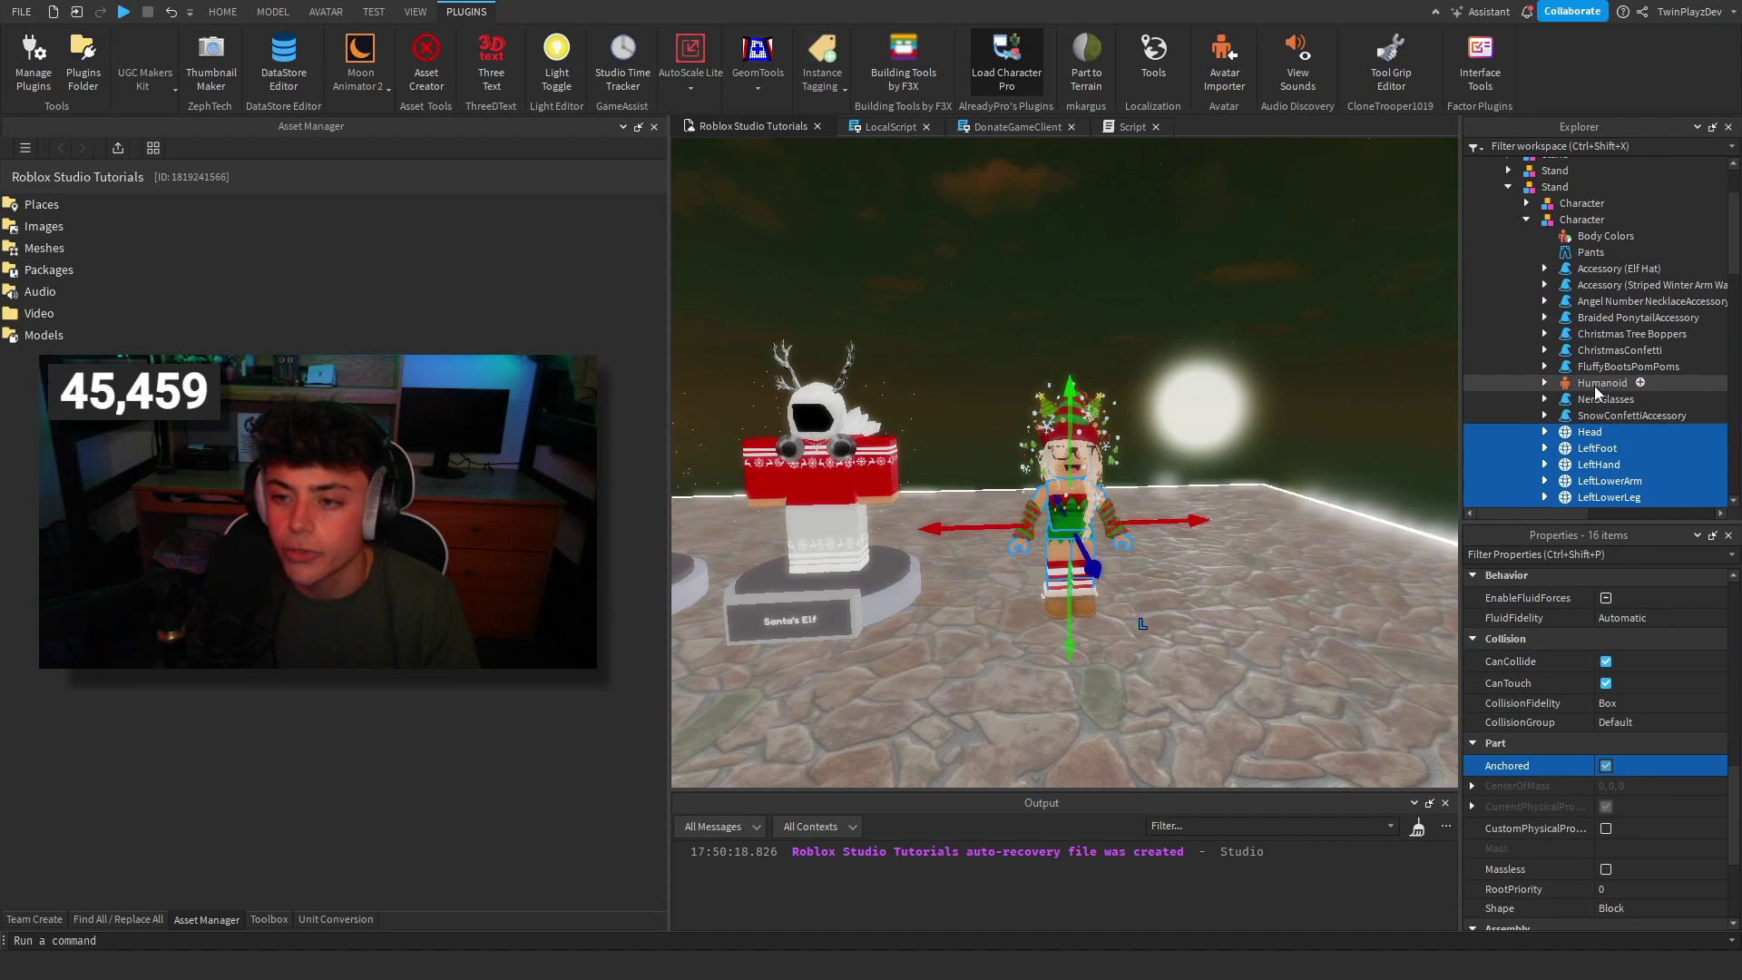
# Expand every accessory in the elf Character, from SnowConfettiAccessory up to the Elf Hat, to reach their Handles.
pyautogui.click(1543, 415)
pyautogui.click(1544, 399)
pyautogui.click(1544, 366)
pyautogui.click(1544, 350)
pyautogui.click(1544, 334)
pyautogui.click(1544, 317)
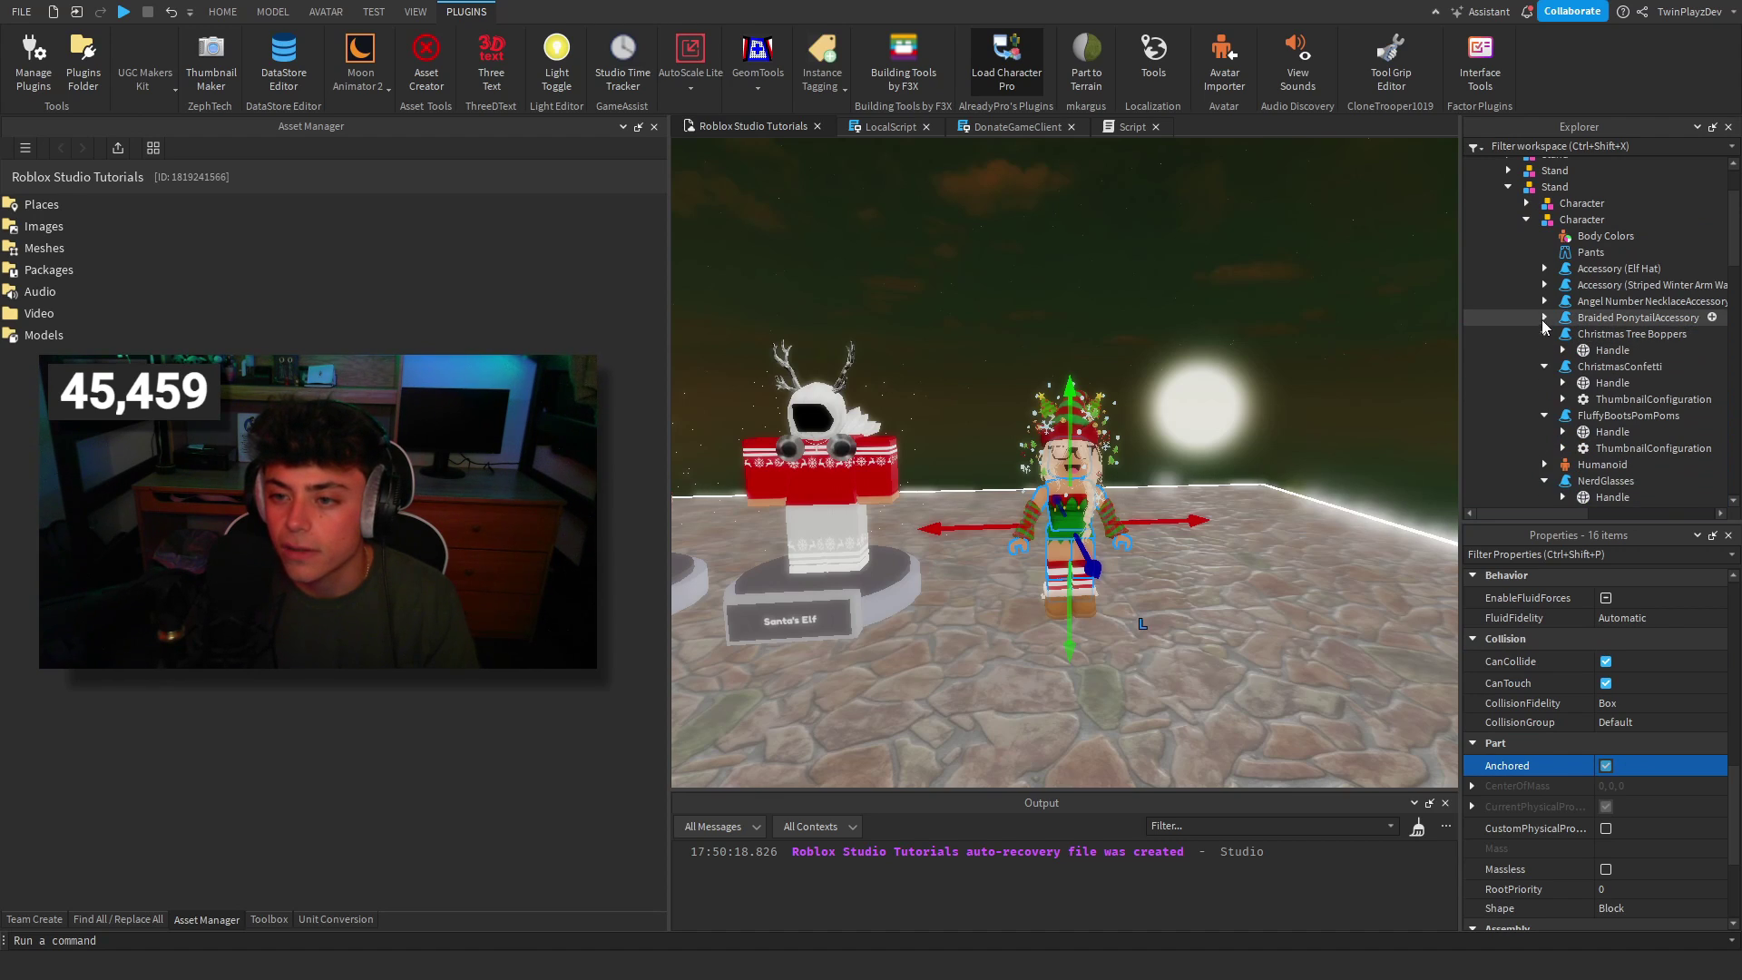
pyautogui.click(1544, 301)
pyautogui.click(1544, 285)
pyautogui.click(1544, 268)
# Turn on CanCollide and Anchored for the Handles of all nine elf Character accessories together.
pyautogui.click(1612, 285)
pyautogui.keyDown('ctrl'); pyautogui.click(1612, 334); pyautogui.keyUp('ctrl')
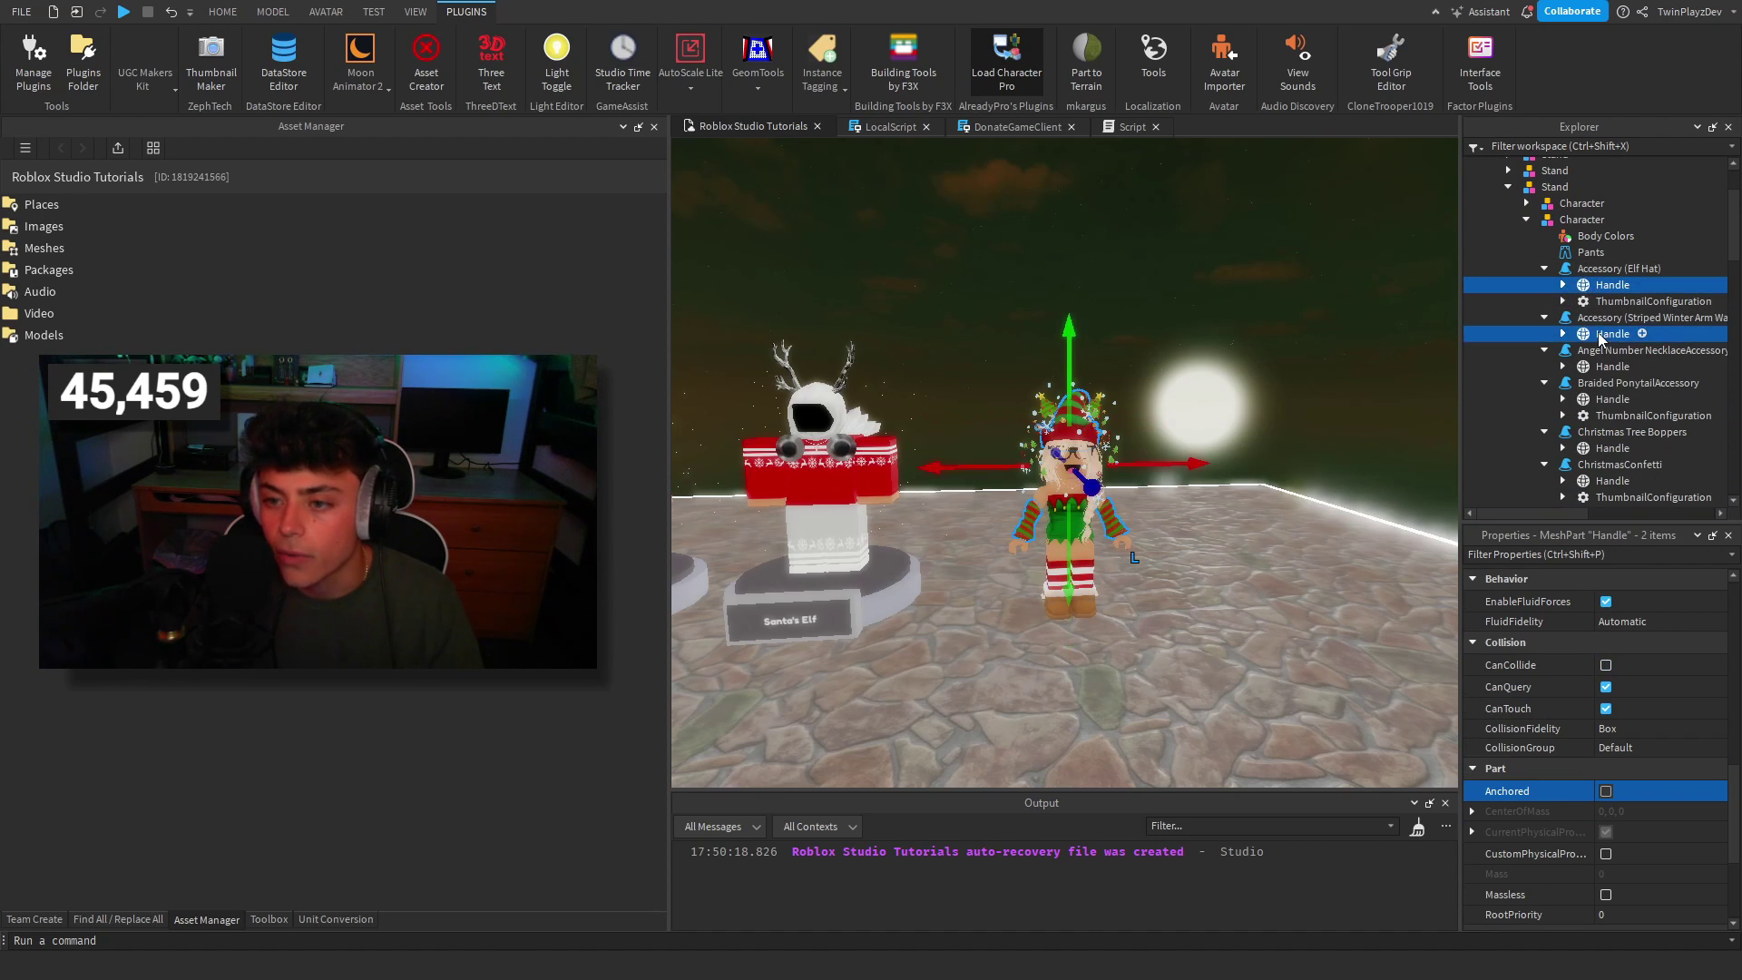
pyautogui.keyDown('ctrl'); pyautogui.click(1612, 366); pyautogui.keyUp('ctrl')
pyautogui.keyDown('ctrl'); pyautogui.click(1612, 399); pyautogui.keyUp('ctrl')
pyautogui.keyDown('ctrl'); pyautogui.click(1597, 448); pyautogui.keyUp('ctrl')
pyautogui.keyDown('ctrl'); pyautogui.click(1598, 481); pyautogui.keyUp('ctrl')
pyautogui.scroll(-3, 1596, 435)
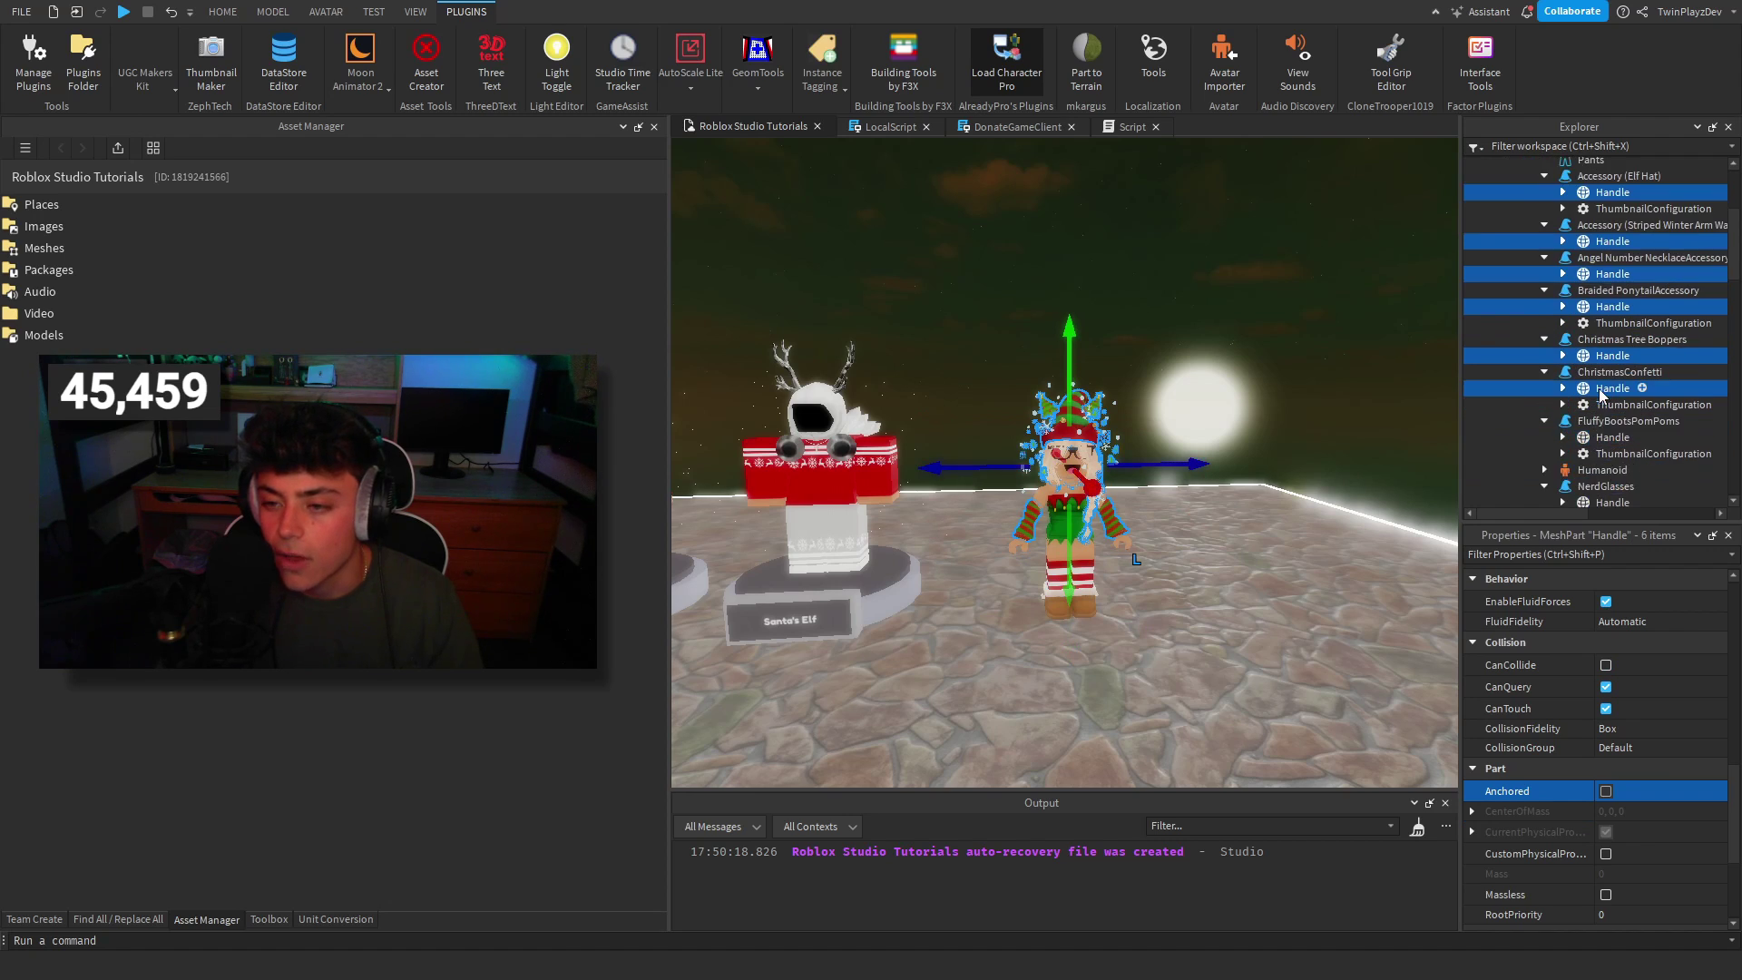
pyautogui.keyDown('ctrl'); pyautogui.click(1597, 391); pyautogui.keyUp('ctrl')
pyautogui.keyDown('ctrl'); pyautogui.click(1607, 456); pyautogui.keyUp('ctrl')
pyautogui.scroll(-1, 1603, 404)
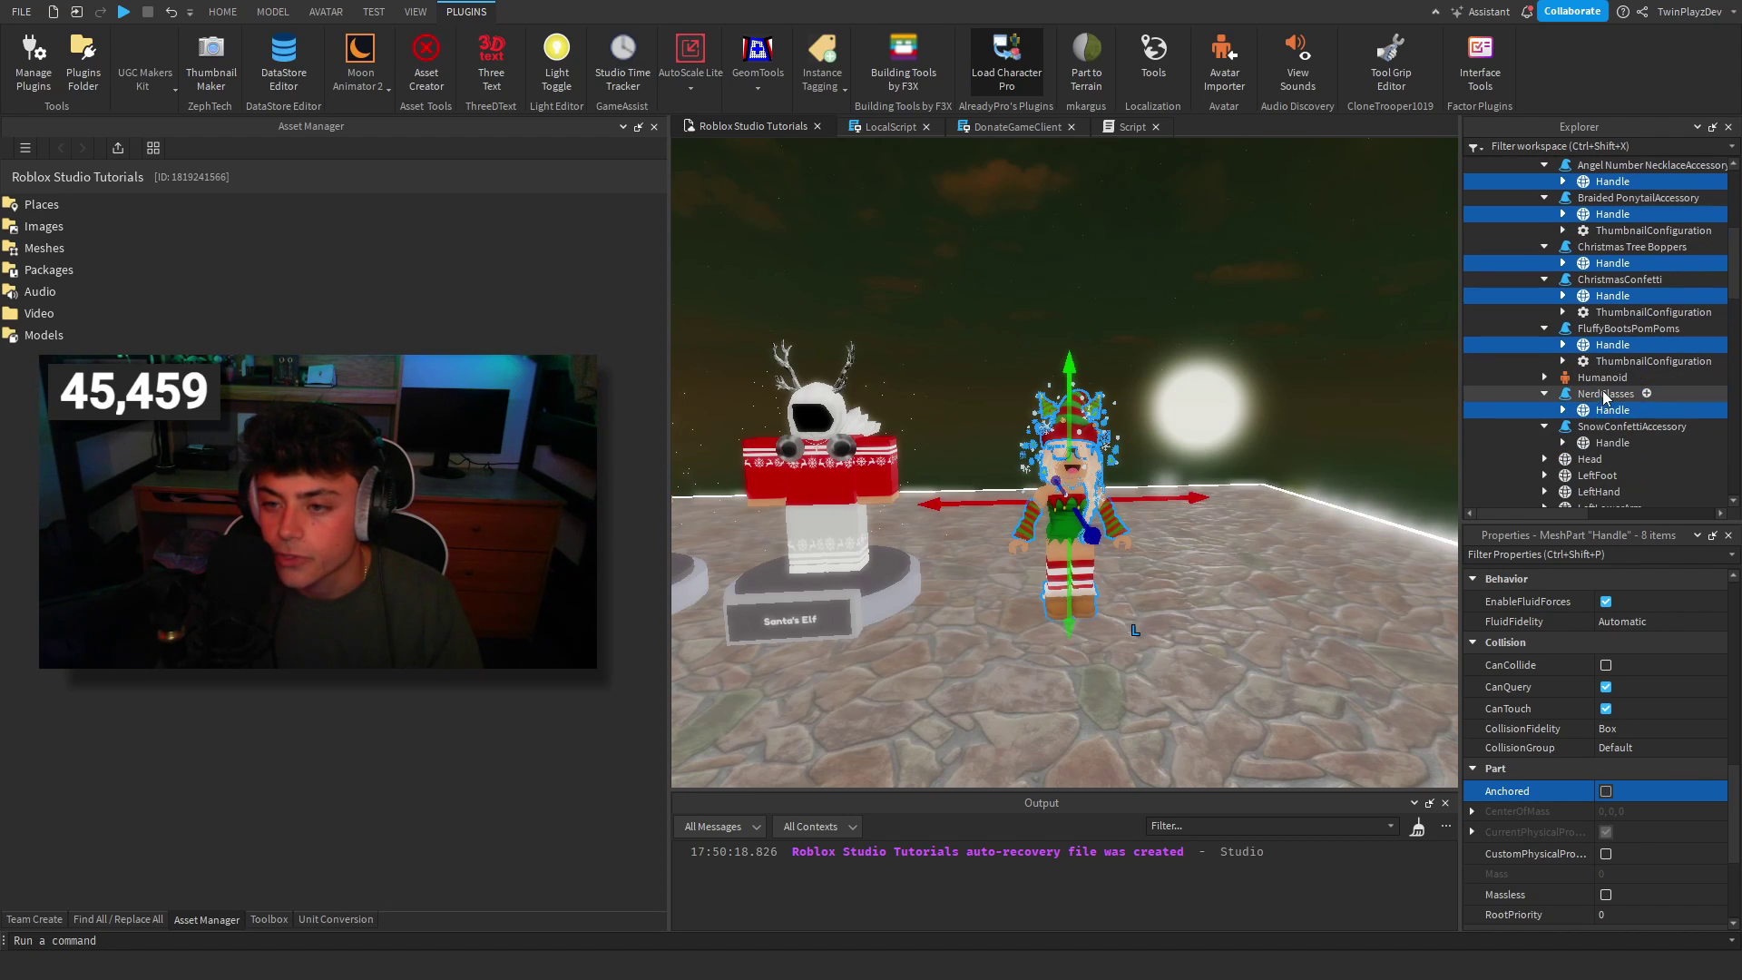
pyautogui.keyDown('ctrl'); pyautogui.click(1606, 443); pyautogui.keyUp('ctrl')
pyautogui.scroll(-1, 1605, 689)
pyautogui.click(1605, 605)
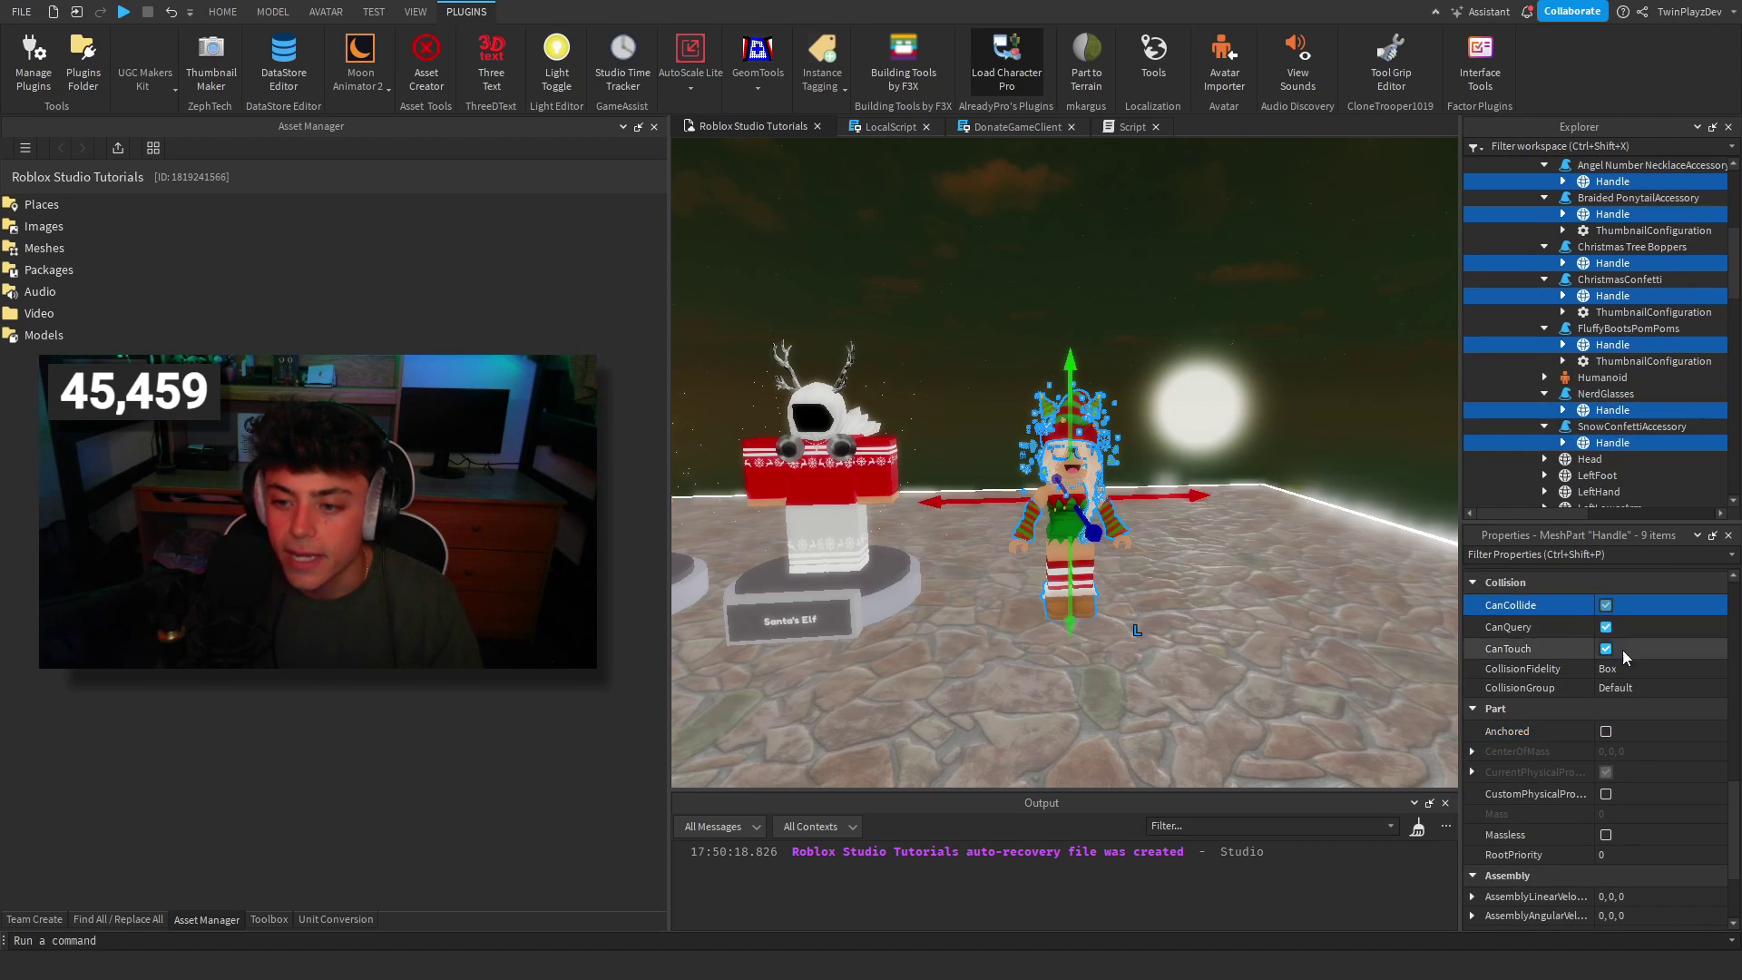
pyautogui.scroll(5, 1596, 362)
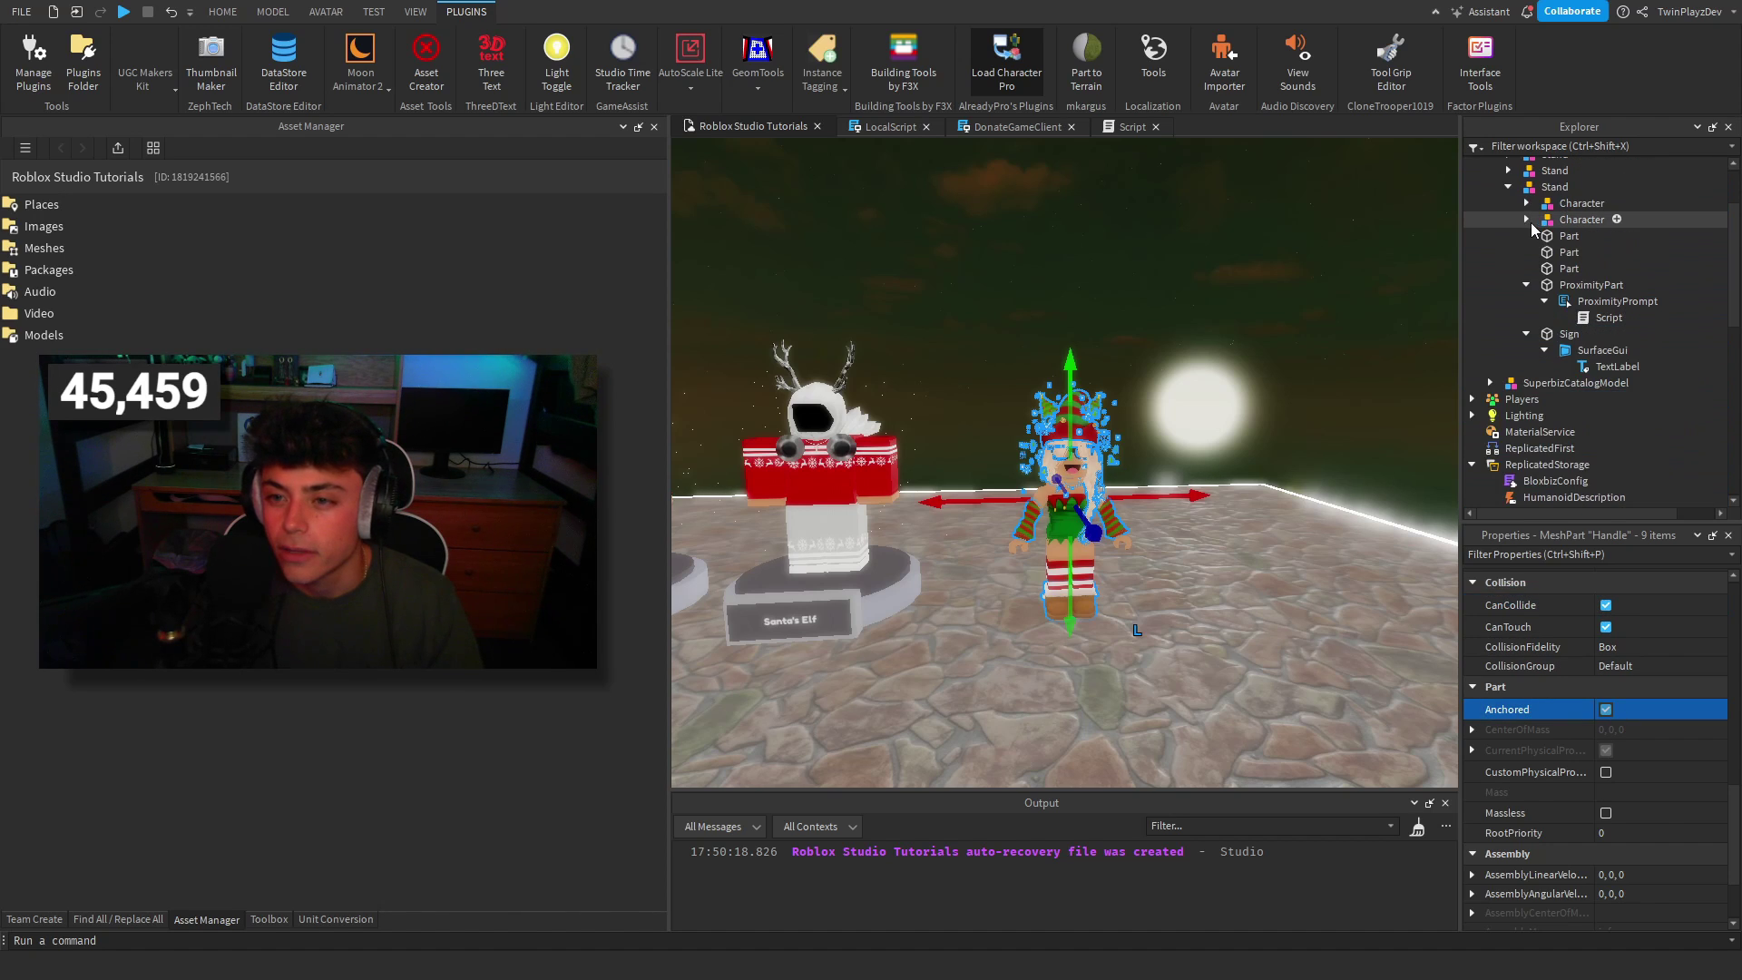
# Move the new elf Character onto the Santa's Elf stand, in line with the old character, and raise it 1 stud.
pyautogui.click(1550, 220)
pyautogui.click(1137, 453)
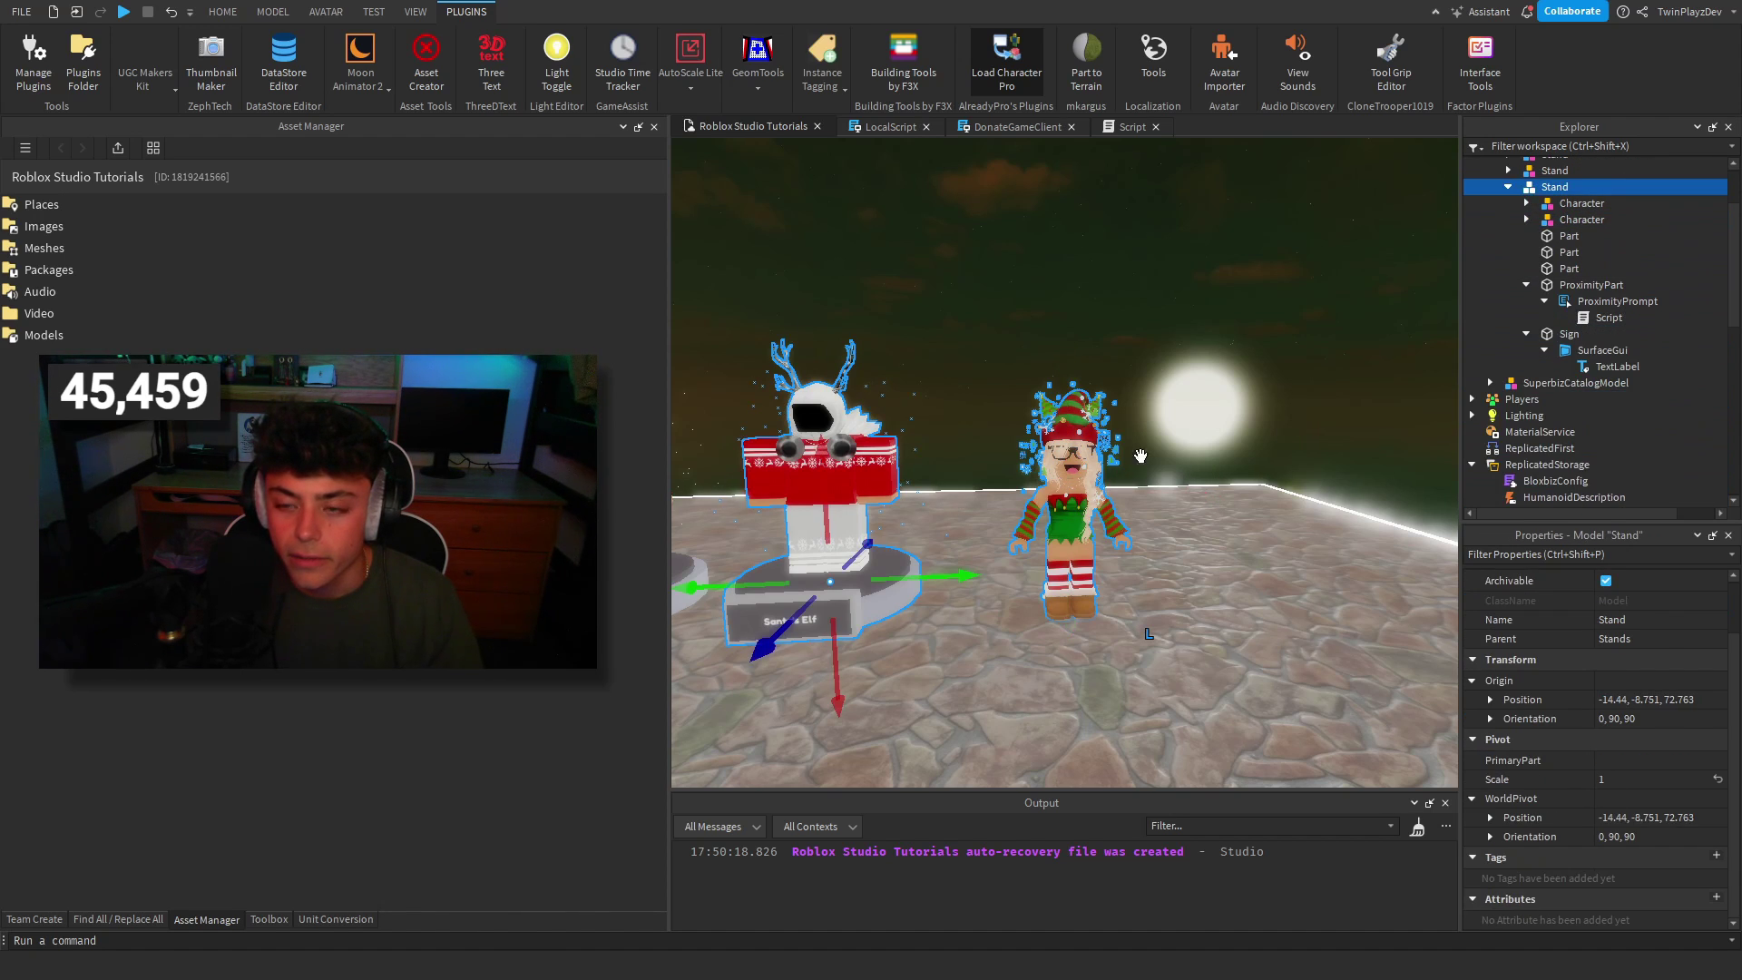
pyautogui.click(1562, 222)
pyautogui.scroll(5, 1162, 334)
pyautogui.moveTo(1162, 335); pyautogui.dragTo(1162, 427, button='right')
pyautogui.scroll(-3, 1162, 335)
pyautogui.moveTo(1270, 575); pyautogui.dragTo(931, 556)
pyautogui.scroll(-2, 1244, 575)
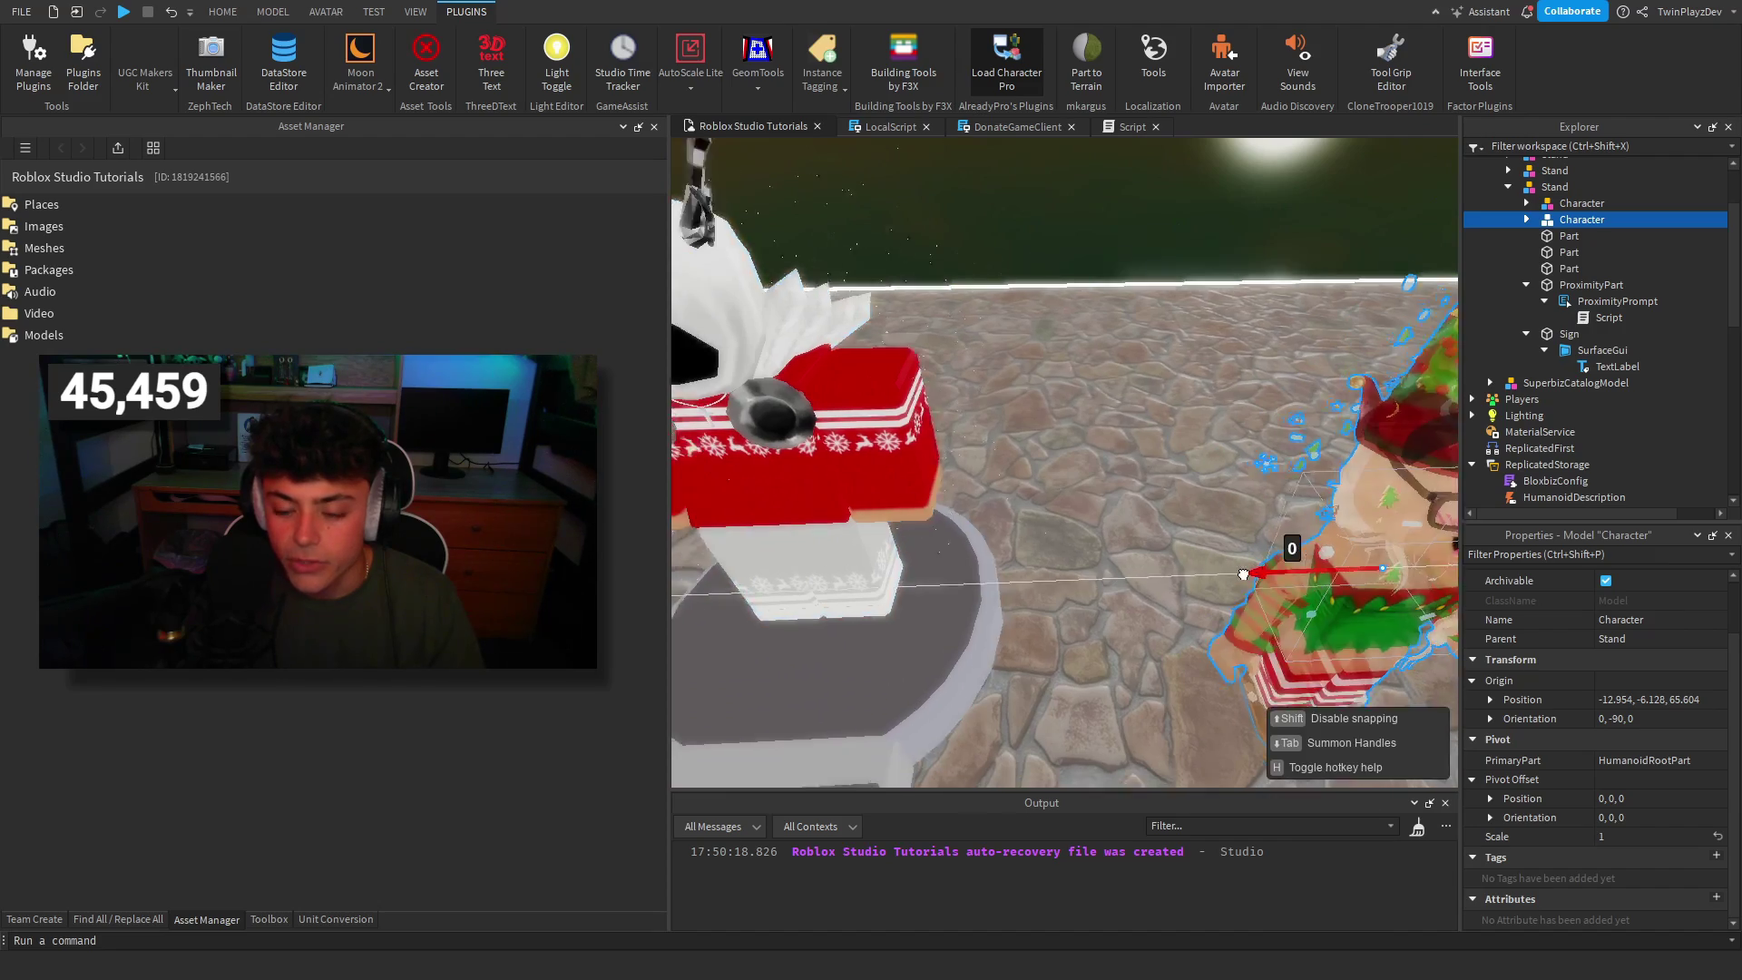
pyautogui.moveTo(1154, 492); pyautogui.dragTo(1220, 499, button='right')
pyautogui.moveTo(1225, 505); pyautogui.dragTo(1048, 482)
pyautogui.moveTo(1048, 482); pyautogui.dragTo(998, 453, button='right')
pyautogui.scroll(-2, 1049, 473)
pyautogui.moveTo(1088, 476); pyautogui.dragTo(1088, 425)
# Delete the old white-and-red Character model from the Santa's Elf stand.
pyautogui.click(1562, 205)
pyautogui.press('Delete')
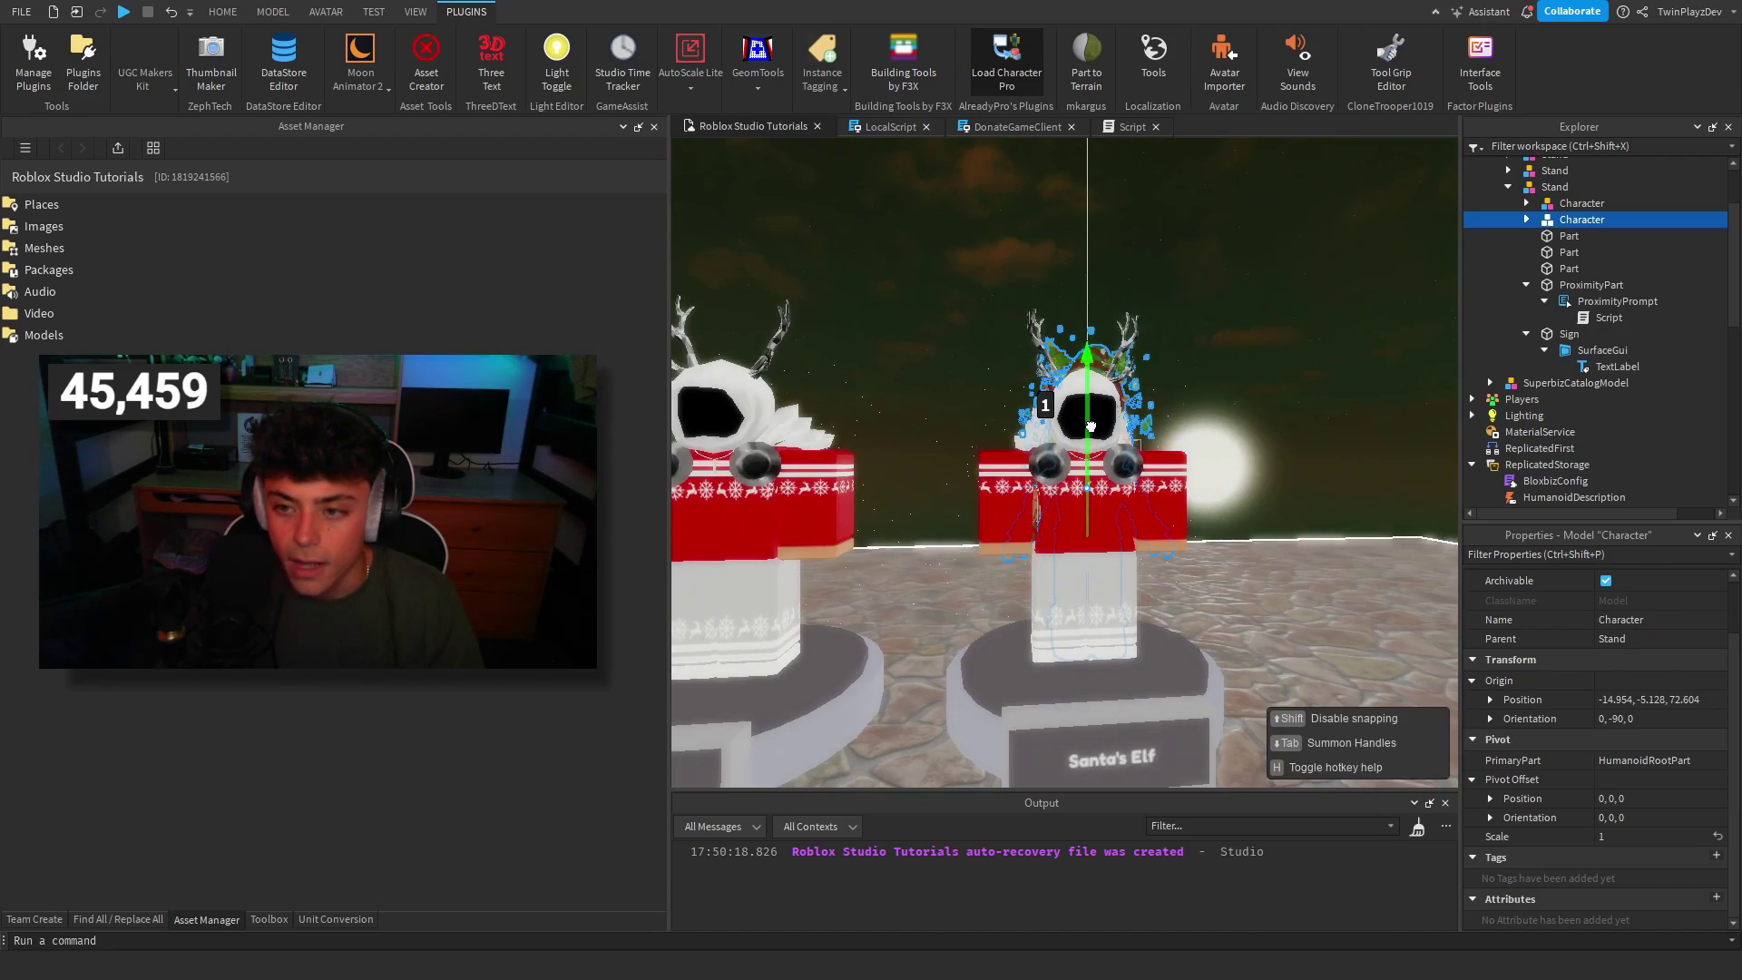
pyautogui.click(1563, 220)
pyautogui.click(1563, 205)
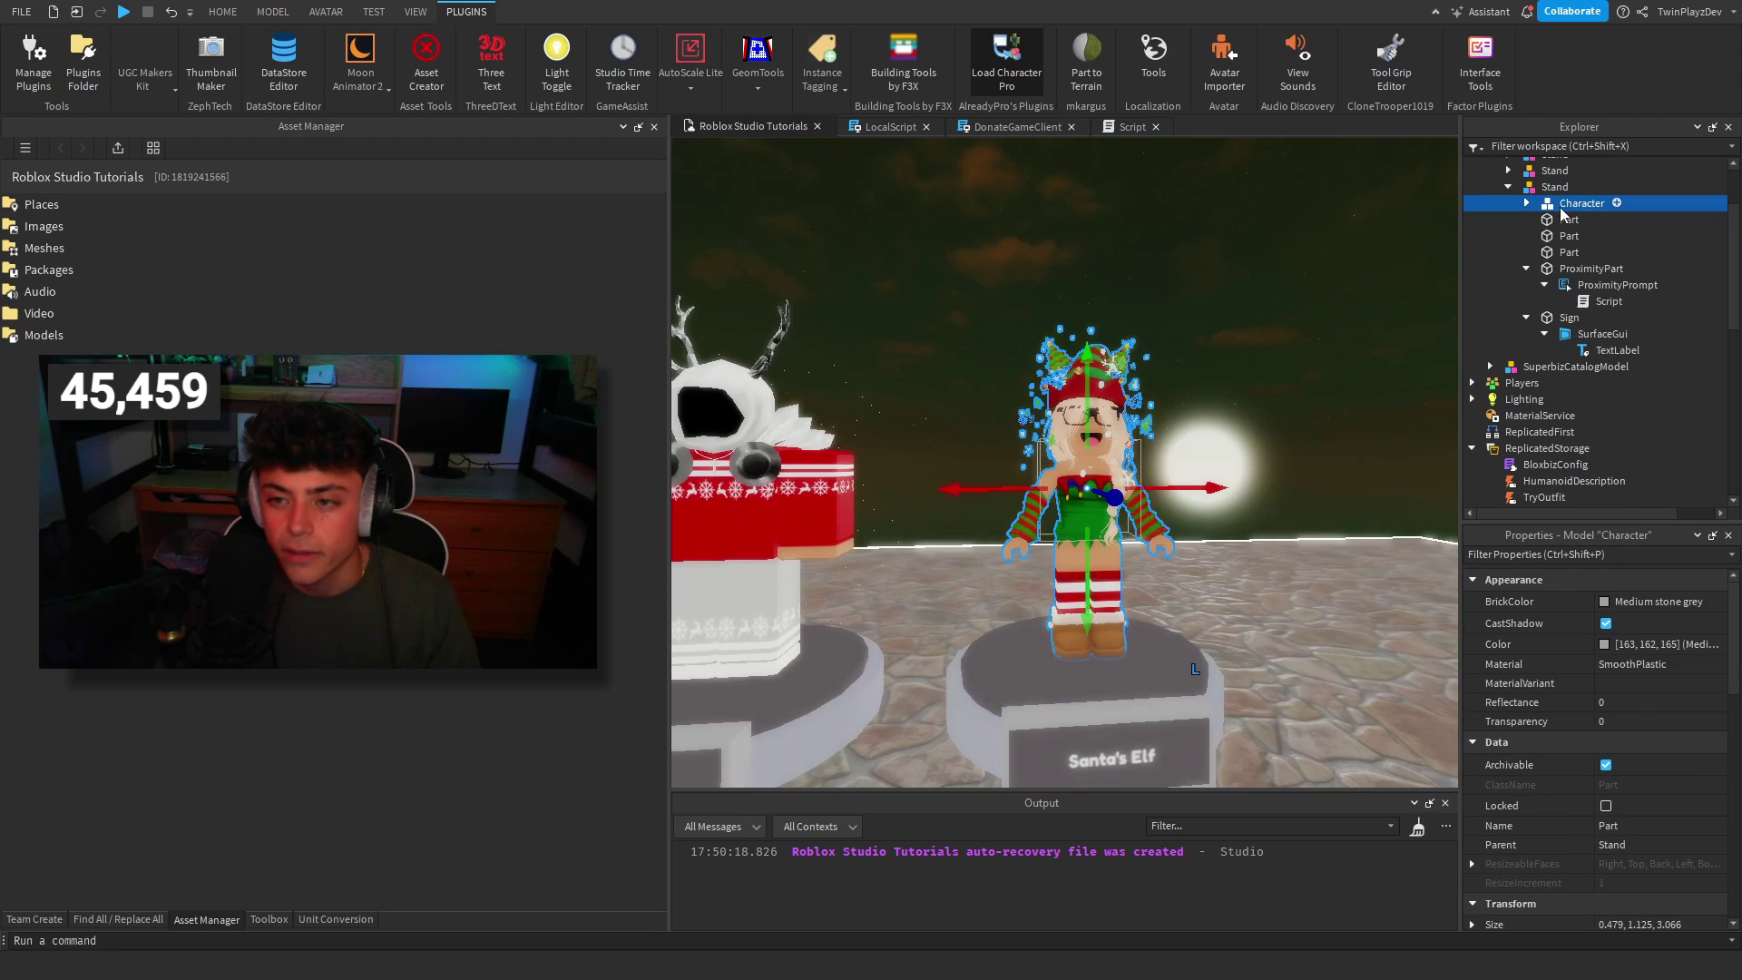
# Nudge the elf Character to centre it on the Santa's Elf stand's platform, at about -14.53, -5.13, 72.66.
pyautogui.moveTo(1206, 304)
pyautogui.mouseDown(button='right')
pyautogui.moveTo(1174, 308)
pyautogui.moveTo(1192, 312)
pyautogui.mouseUp(button='right')
pyautogui.press('a')
pyautogui.press('d')
pyautogui.moveTo(998, 313)
pyautogui.mouseDown()
pyautogui.moveTo(1072, 316)
pyautogui.moveTo(1031, 316)
pyautogui.mouseUp()
pyautogui.press('d')
pyautogui.moveTo(1031, 315); pyautogui.dragTo(1029, 313, button='right')
pyautogui.press('s')
pyautogui.moveTo(1143, 384); pyautogui.dragTo(1139, 387)
pyautogui.press('a')
pyautogui.moveTo(1140, 387); pyautogui.dragTo(1136, 386, button='right')
pyautogui.press('a')
pyautogui.press('d')
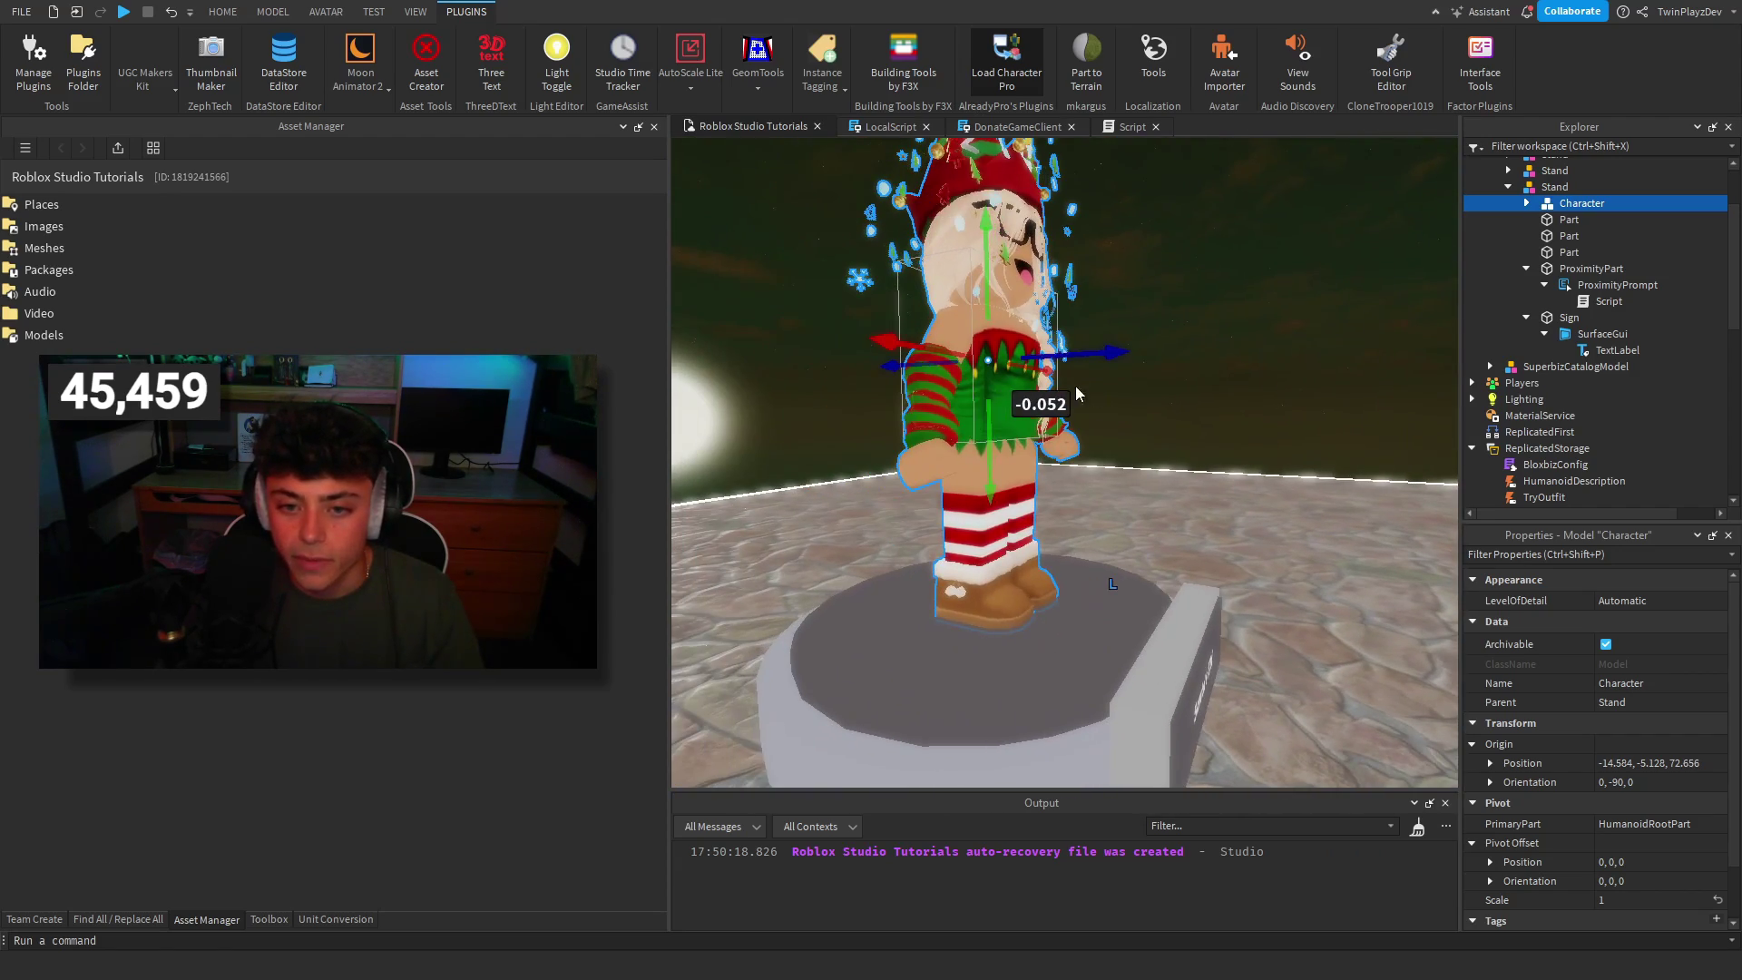
pyautogui.moveTo(1109, 358); pyautogui.dragTo(1118, 356)
pyautogui.click(1213, 379)
pyautogui.press('d')
pyautogui.moveTo(1213, 379); pyautogui.dragTo(1211, 377, button='right')
pyautogui.press('s')
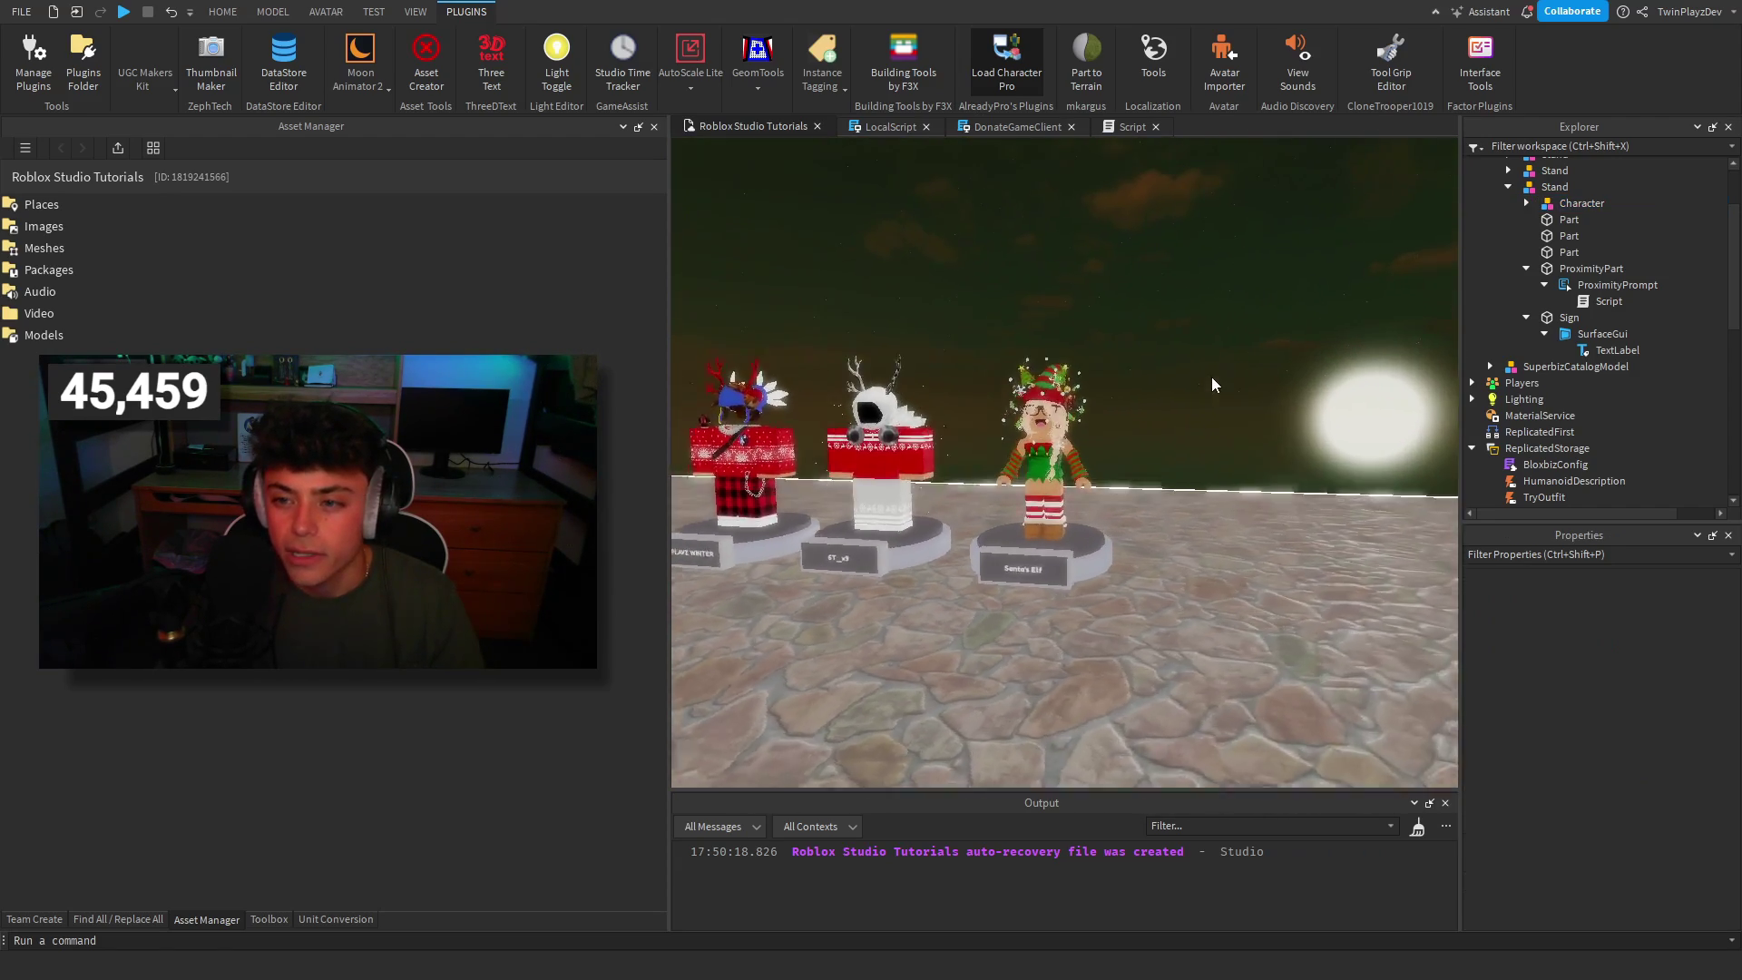
# Find the Santa's Elf Stand model in the Stands folder and collapse its contents.
pyautogui.press('w')
pyautogui.press('s')
pyautogui.moveTo(1346, 318); pyautogui.dragTo(1347, 318, button='right')
pyautogui.press('s')
pyautogui.click(1158, 519)
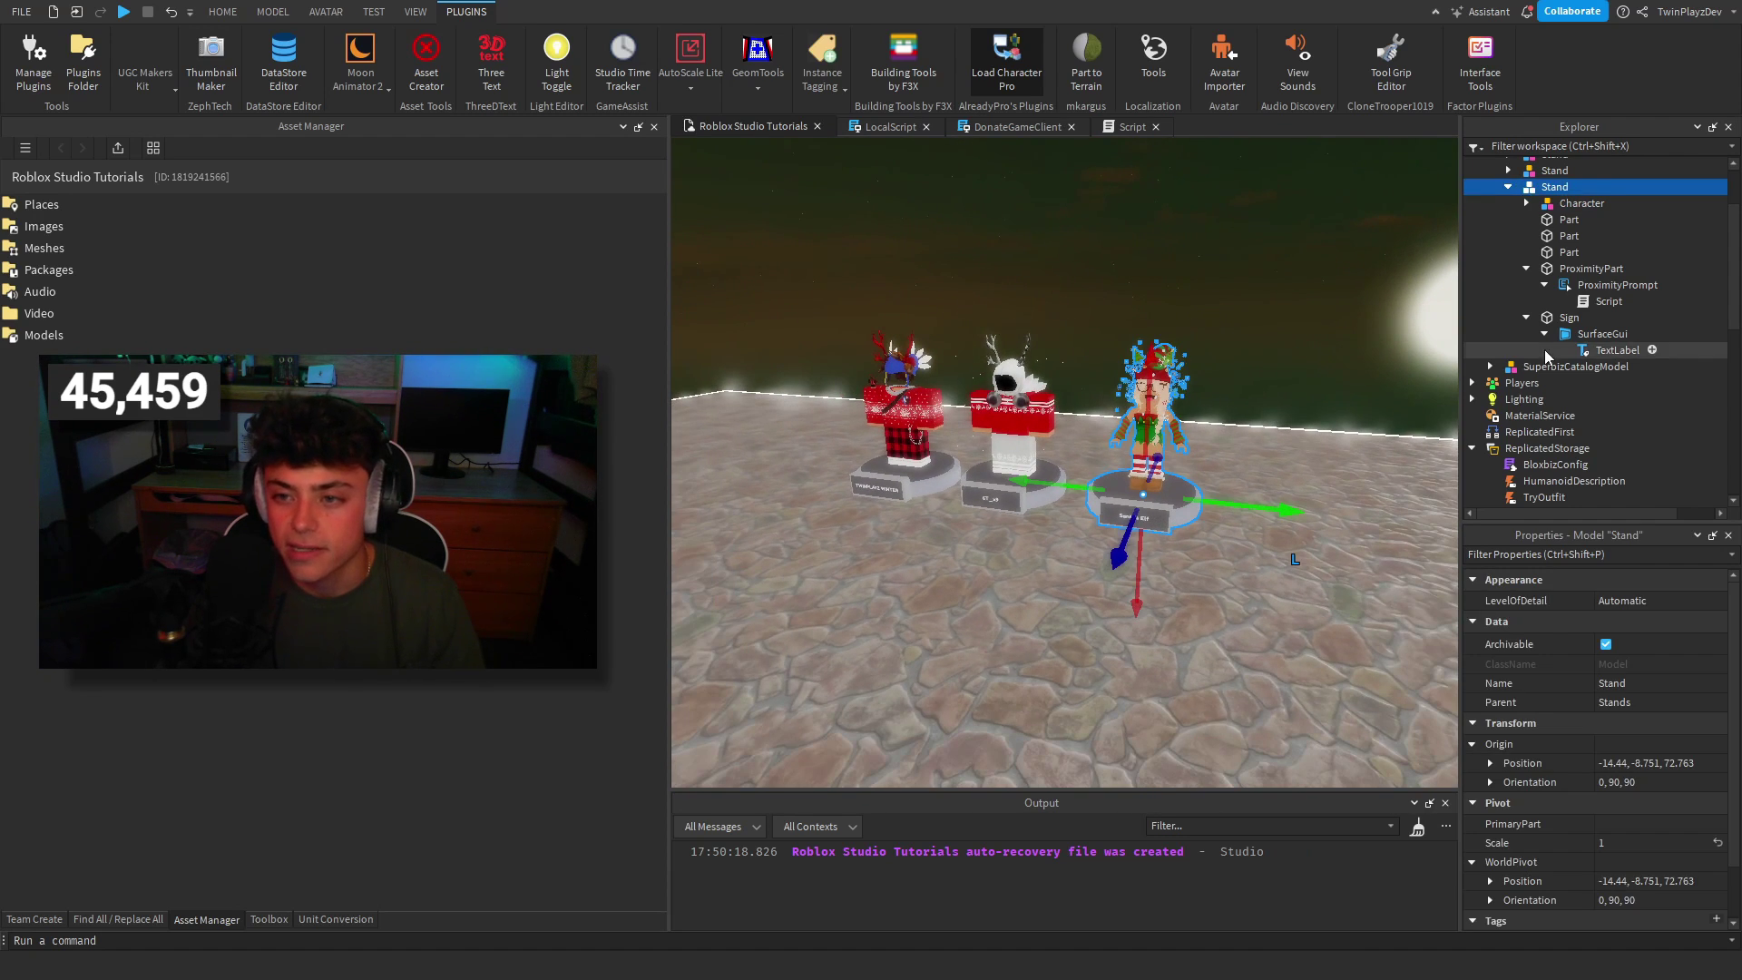
pyautogui.scroll(2, 1575, 352)
pyautogui.click(1508, 280)
pyautogui.click(1305, 254)
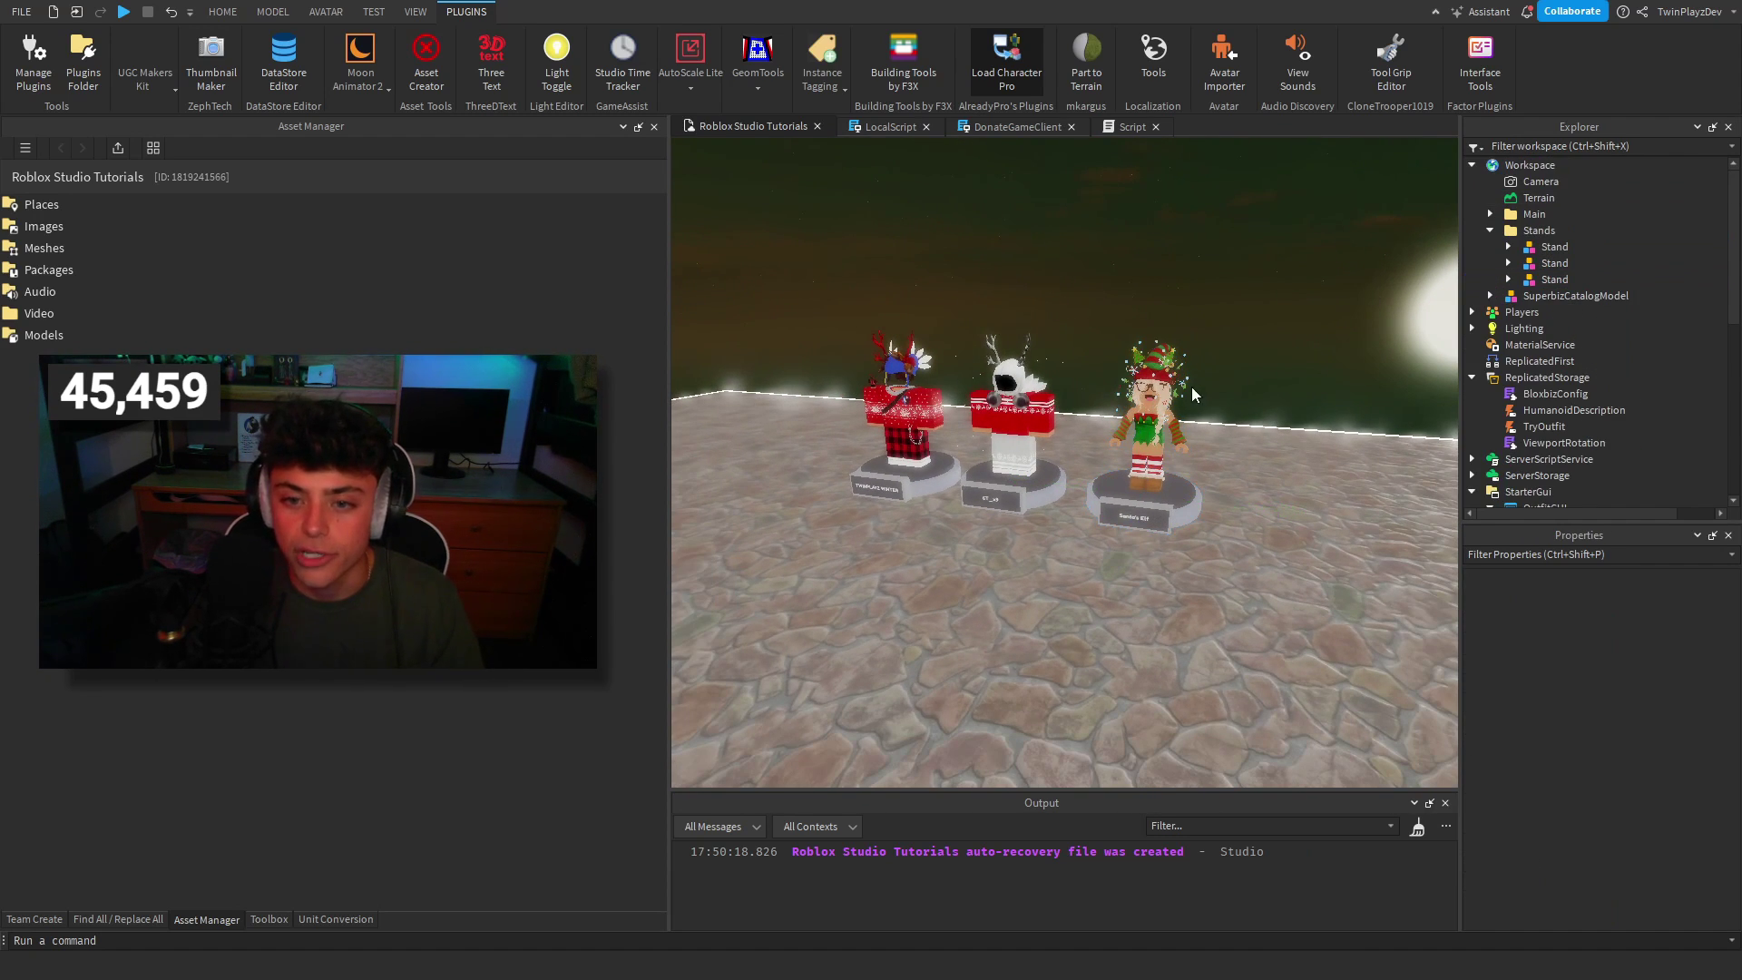
pyautogui.moveTo(1192, 387); pyautogui.dragTo(1270, 390, button='right')
pyautogui.press('w')
pyautogui.click(1135, 128)
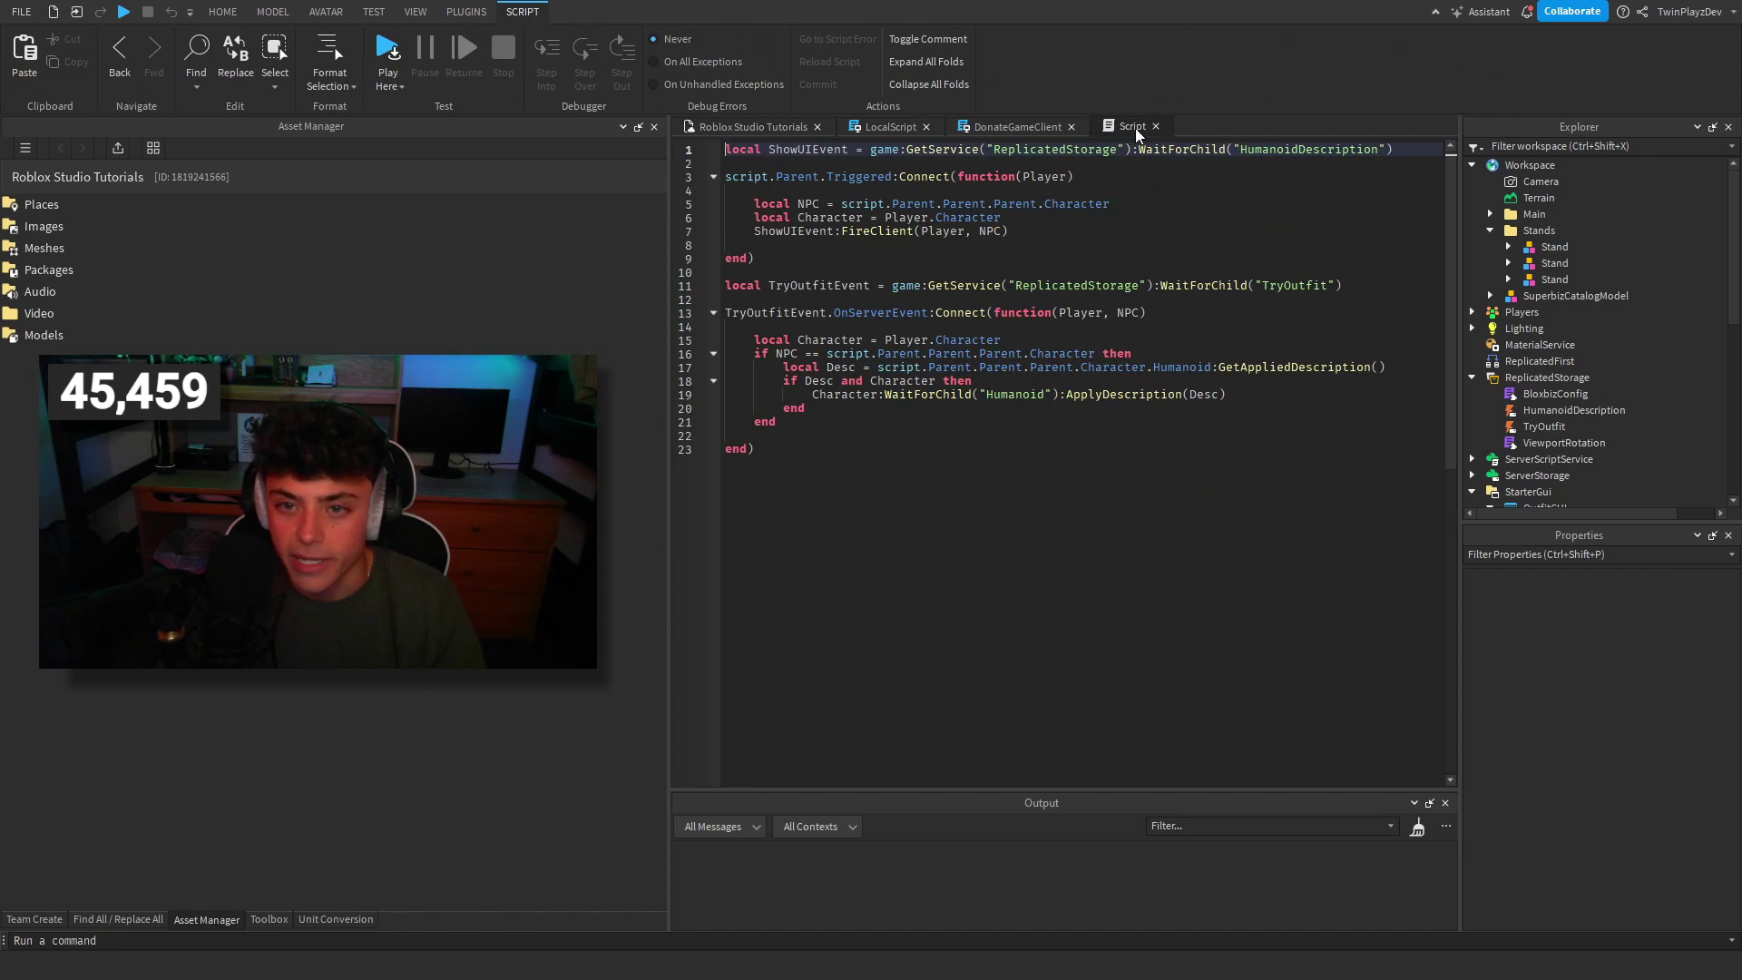
pyautogui.click(759, 130)
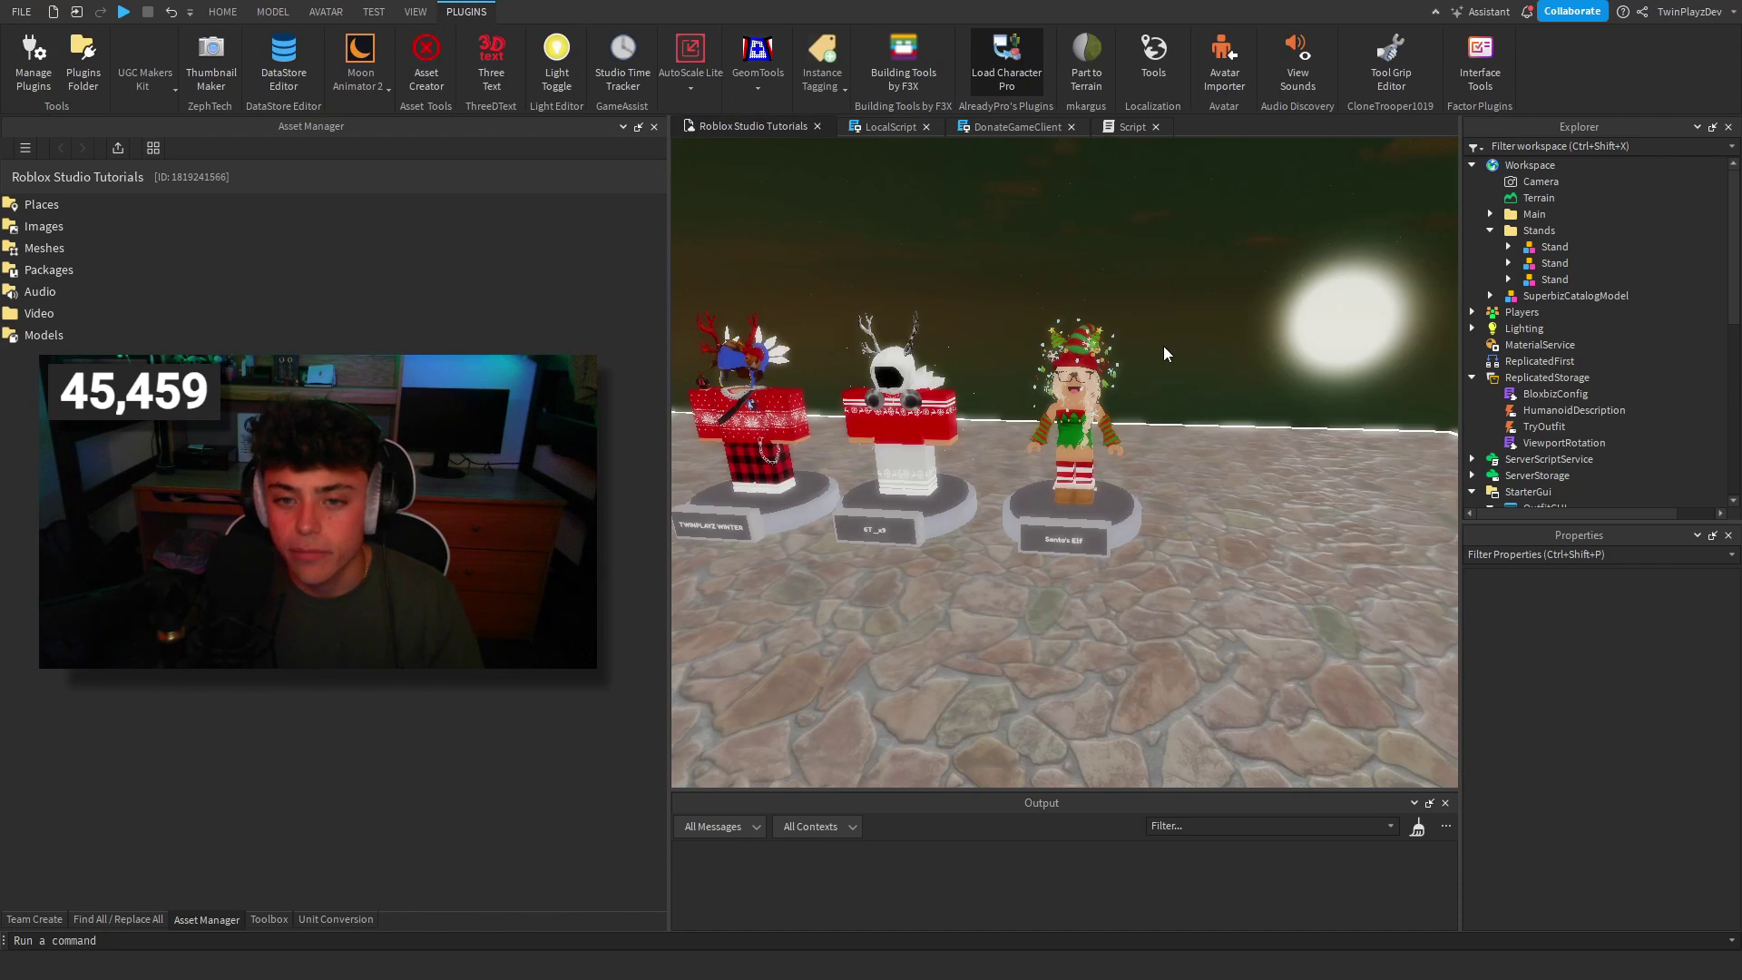
pyautogui.click(1112, 368)
pyautogui.click(1227, 343)
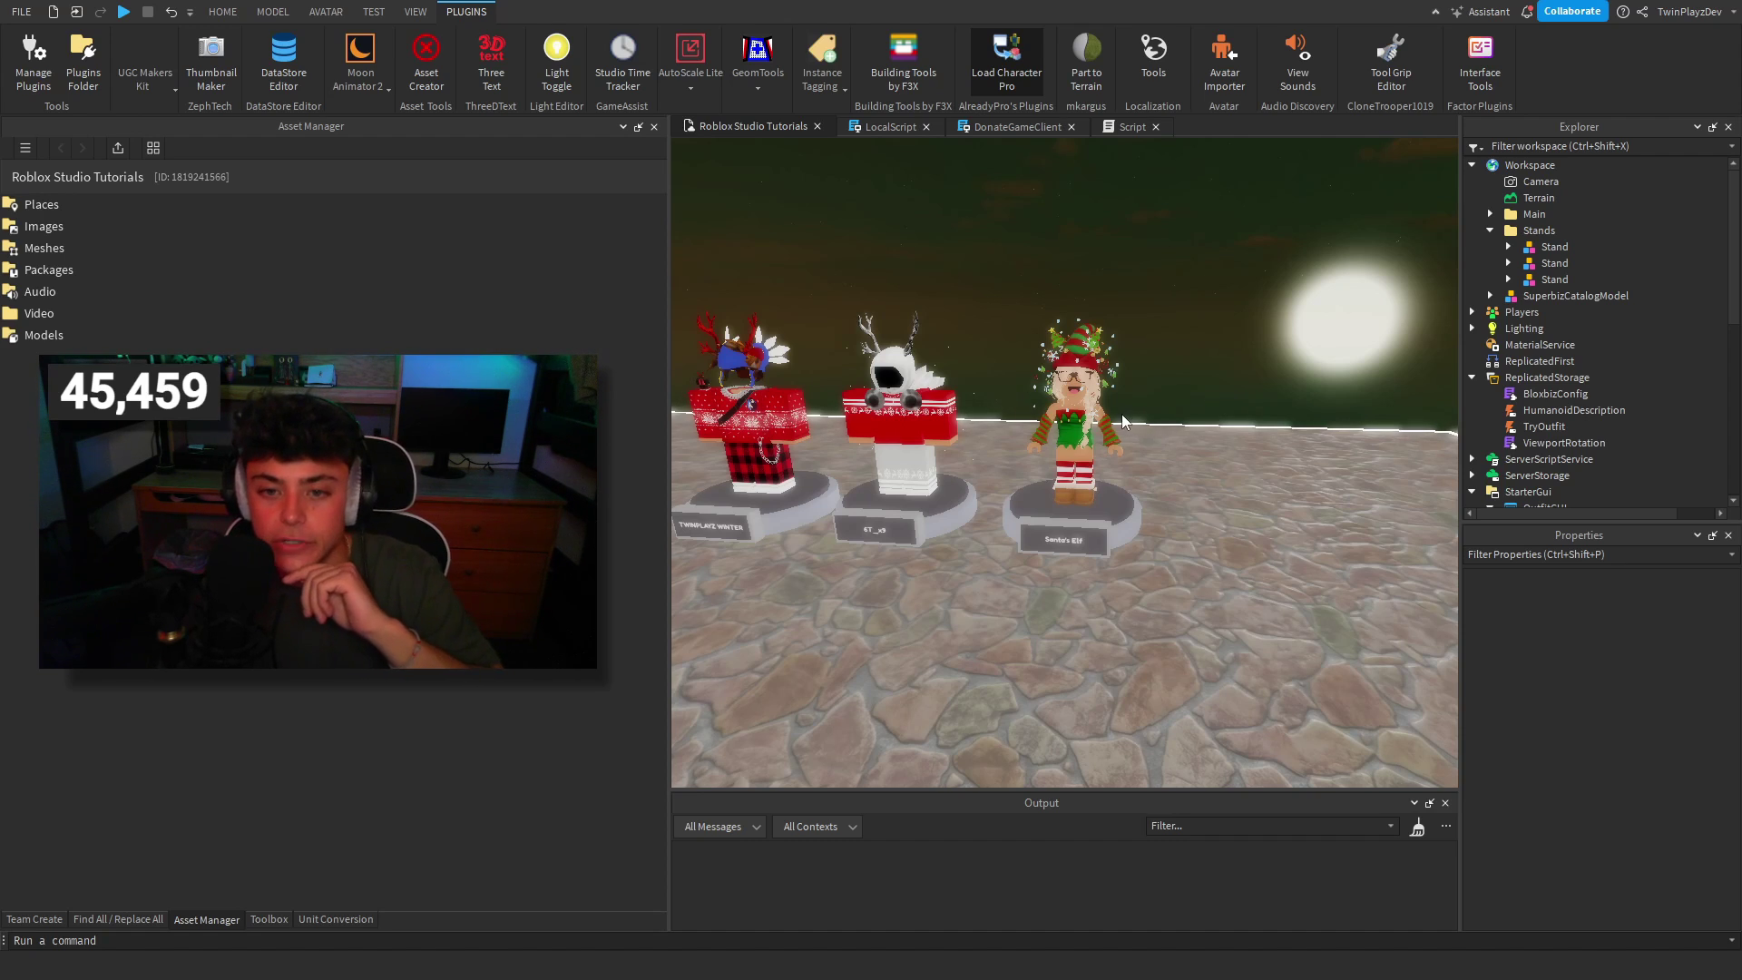
pyautogui.click(1079, 426)
pyautogui.click(1210, 305)
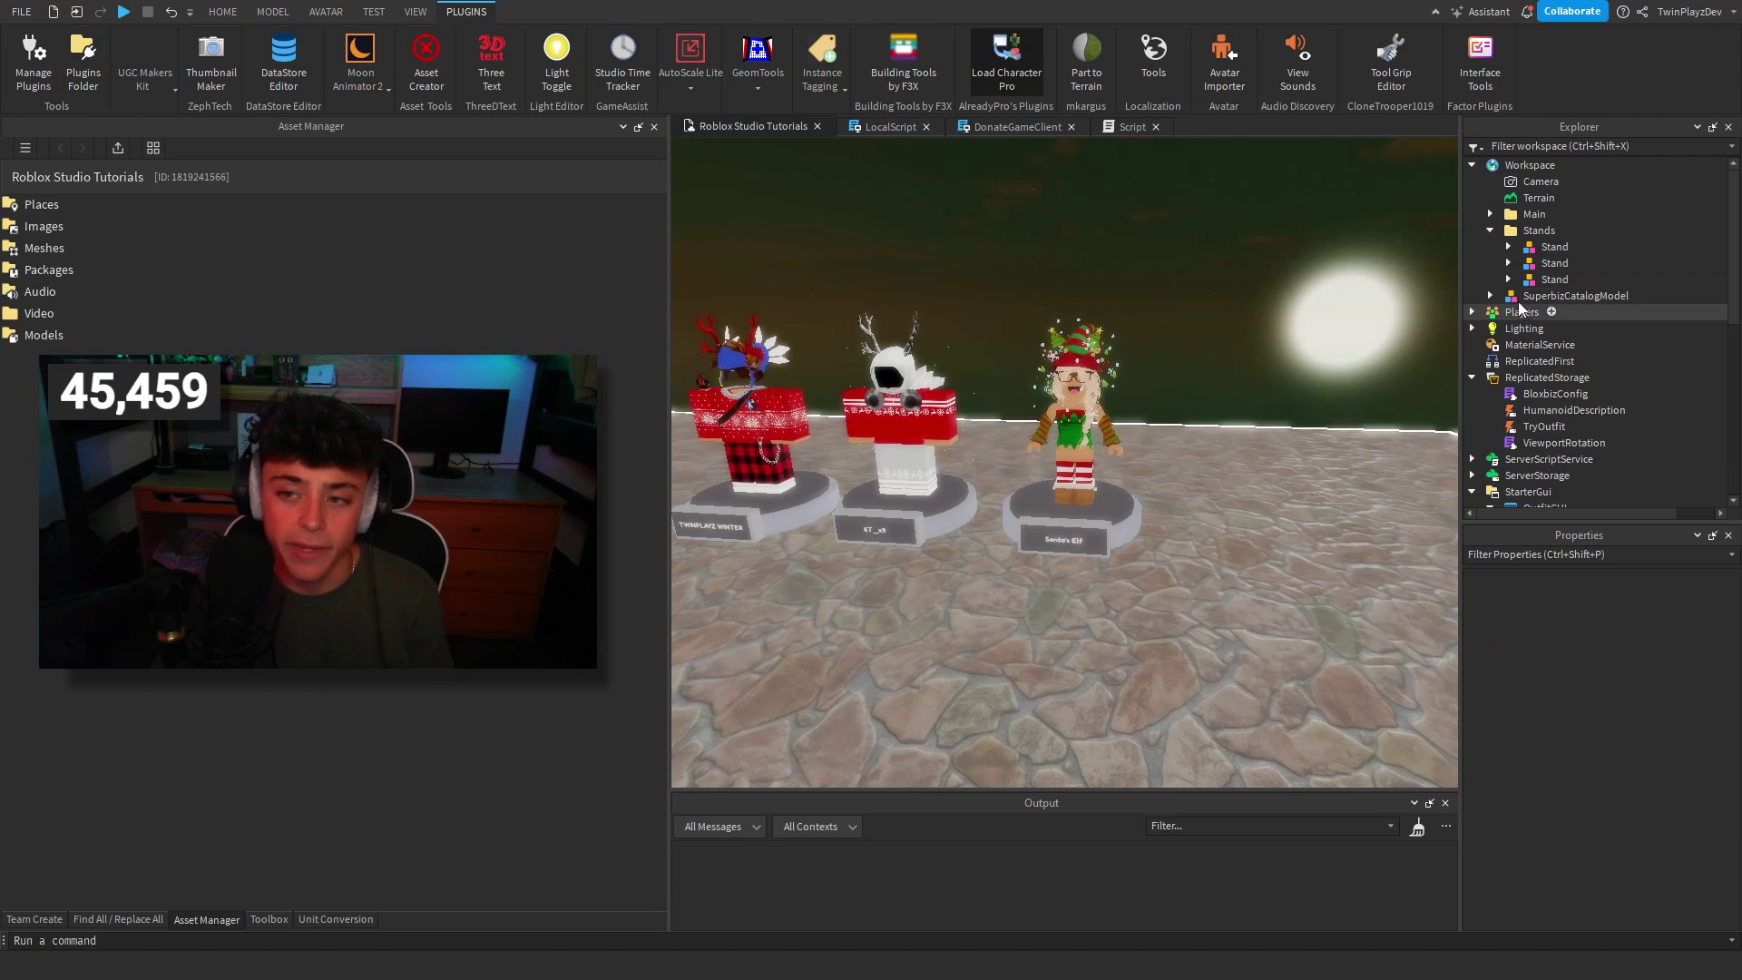
pyautogui.click(1490, 296)
pyautogui.click(1488, 297)
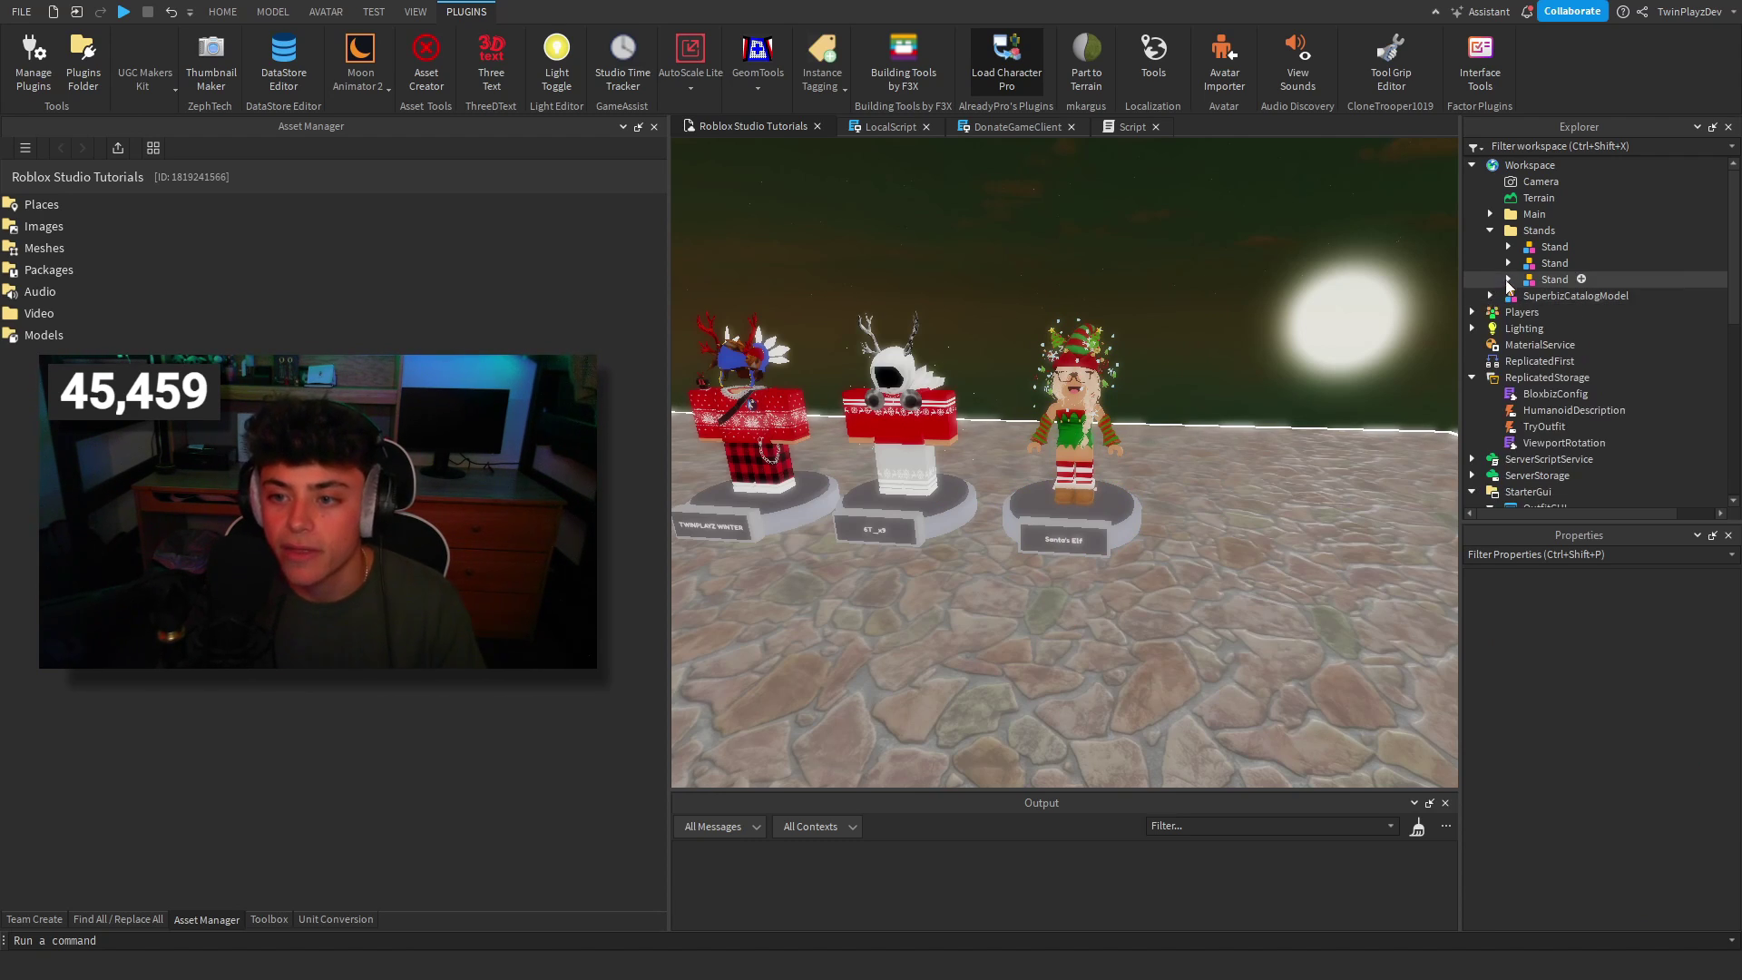
# Inspect the HumanoidDescription inside the elf Character's Humanoid, checking its body part, clothing, scale and HatAccessory properties.
pyautogui.click(1506, 280)
pyautogui.click(1537, 280)
pyautogui.click(1527, 296)
pyautogui.scroll(-8, 1570, 369)
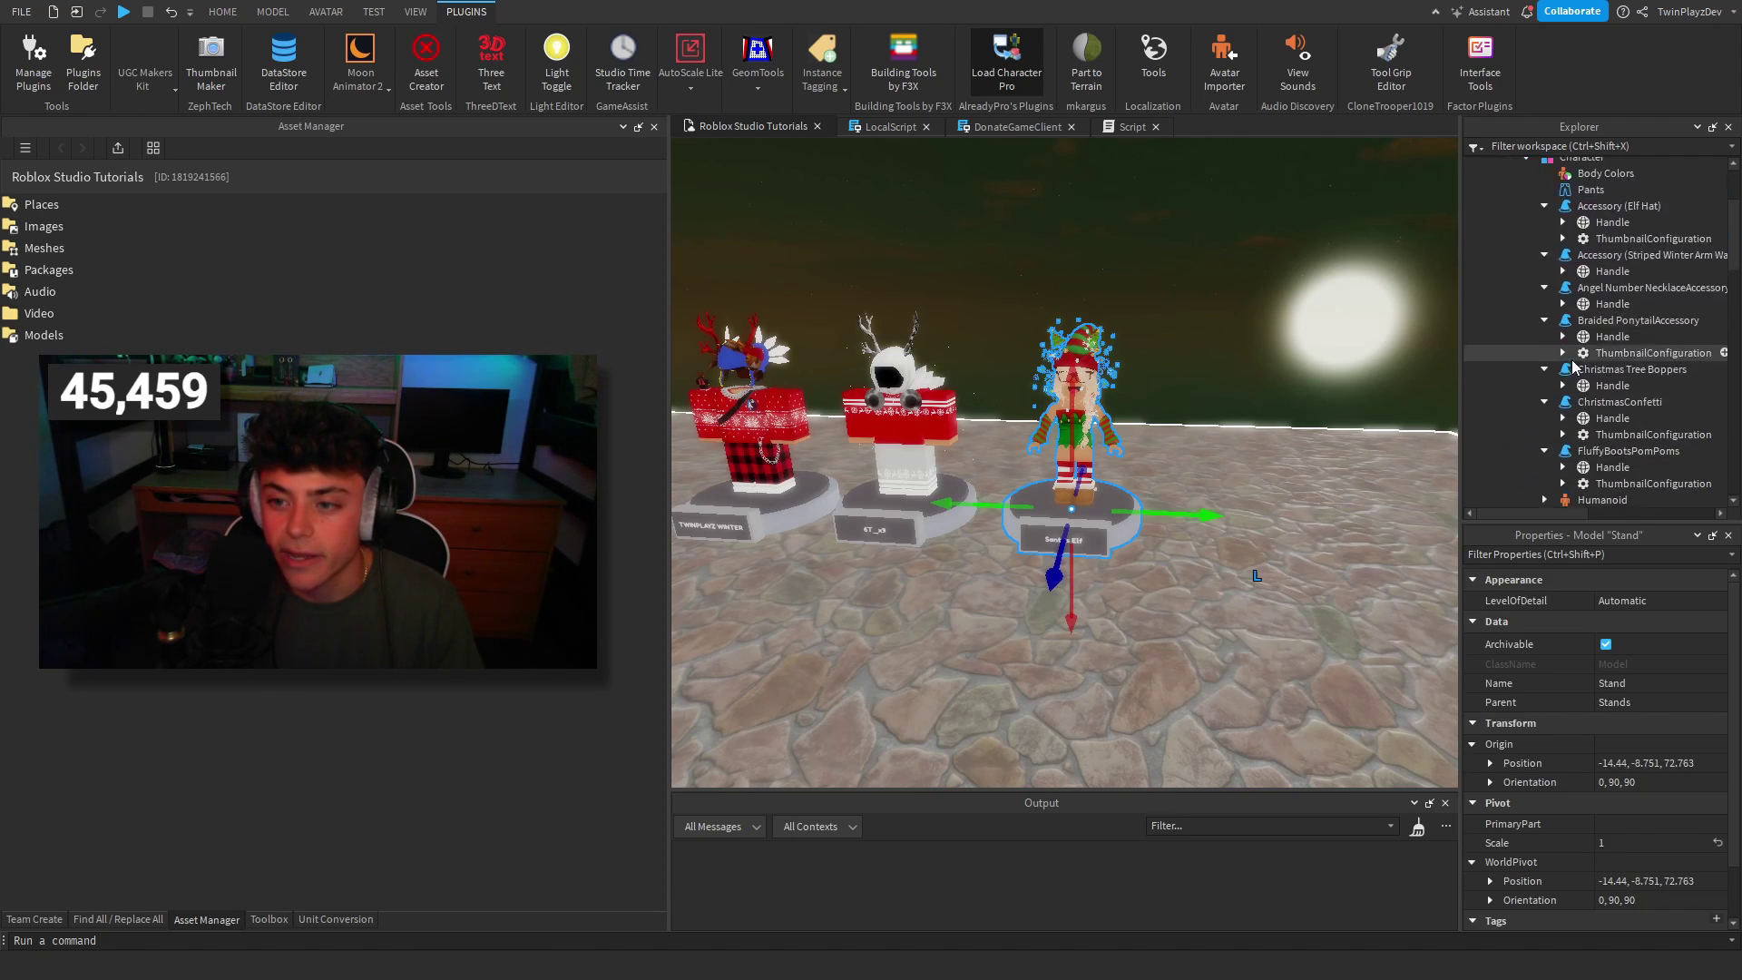
pyautogui.click(1571, 225)
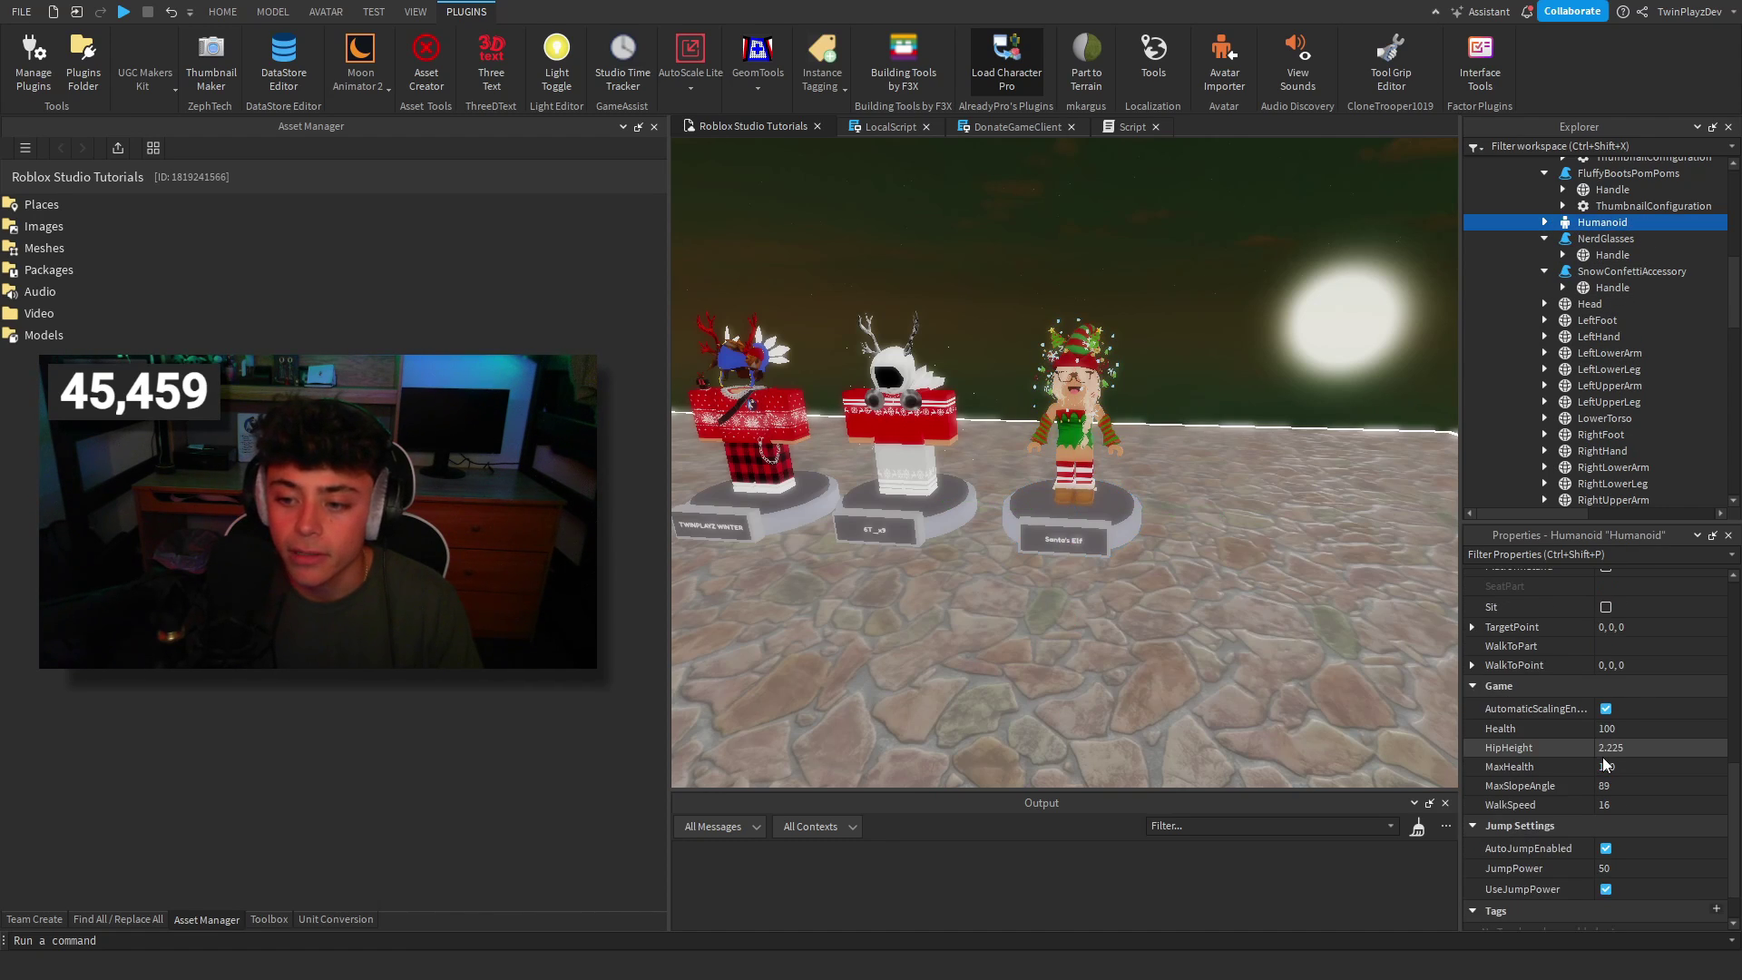
pyautogui.click(1544, 223)
pyautogui.click(1633, 239)
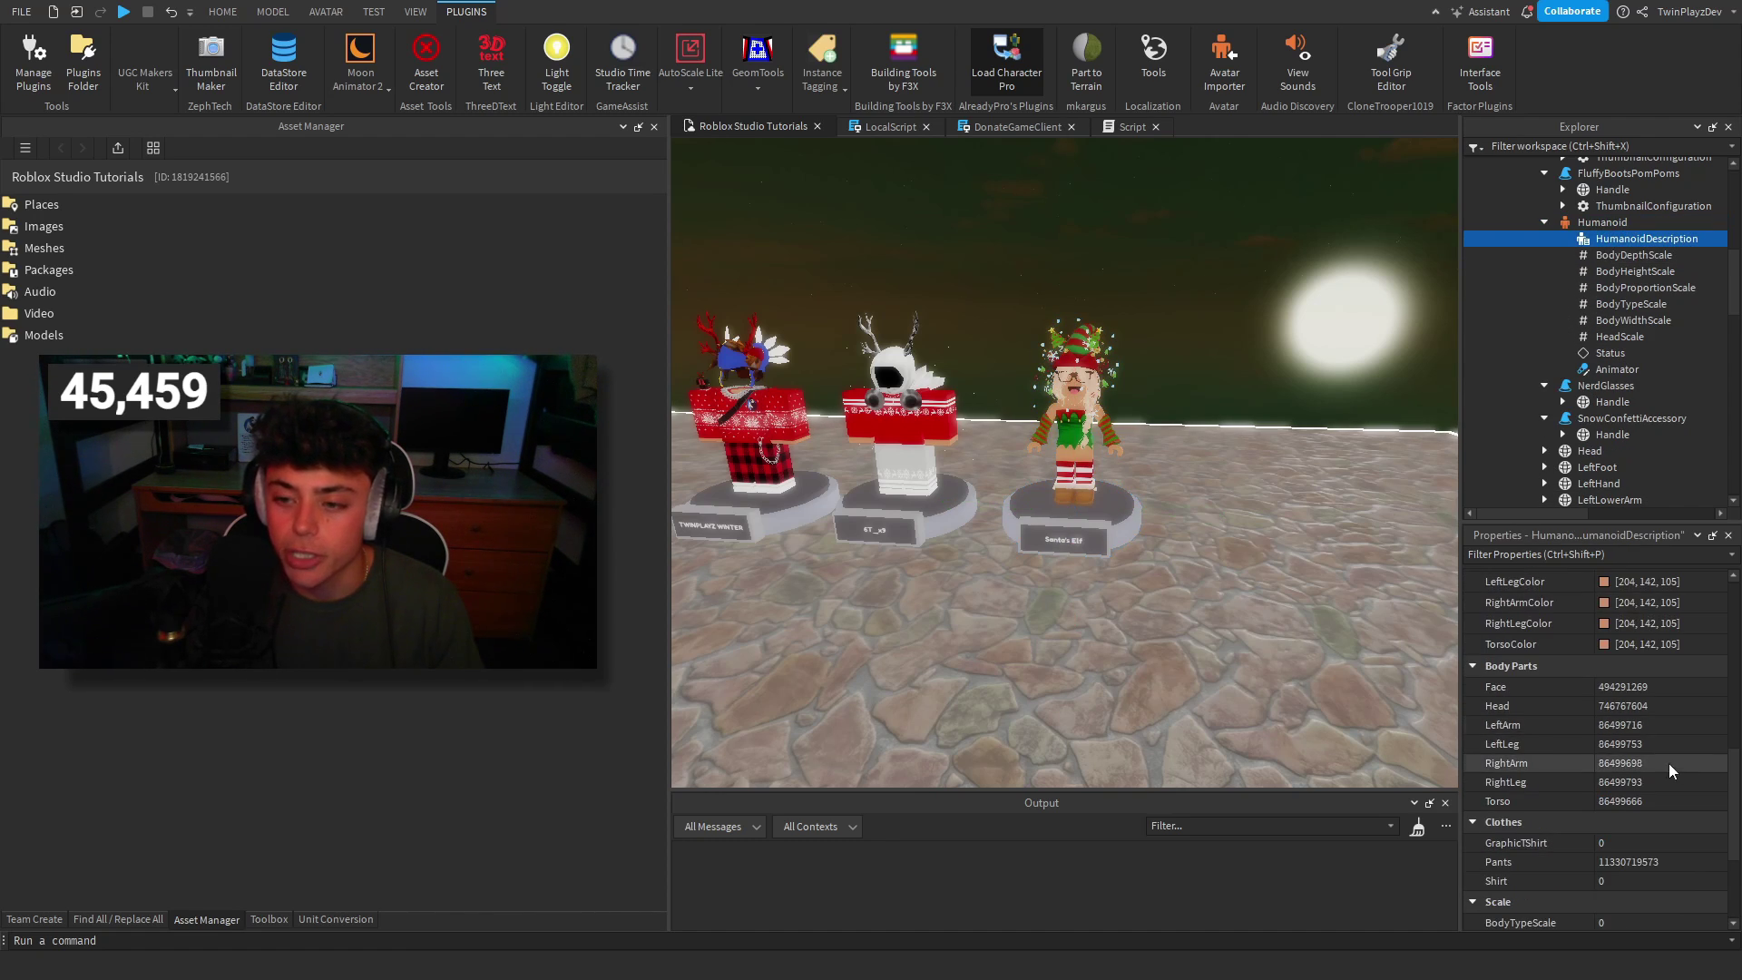
pyautogui.scroll(-3, 1668, 764)
pyautogui.scroll(5, 1618, 731)
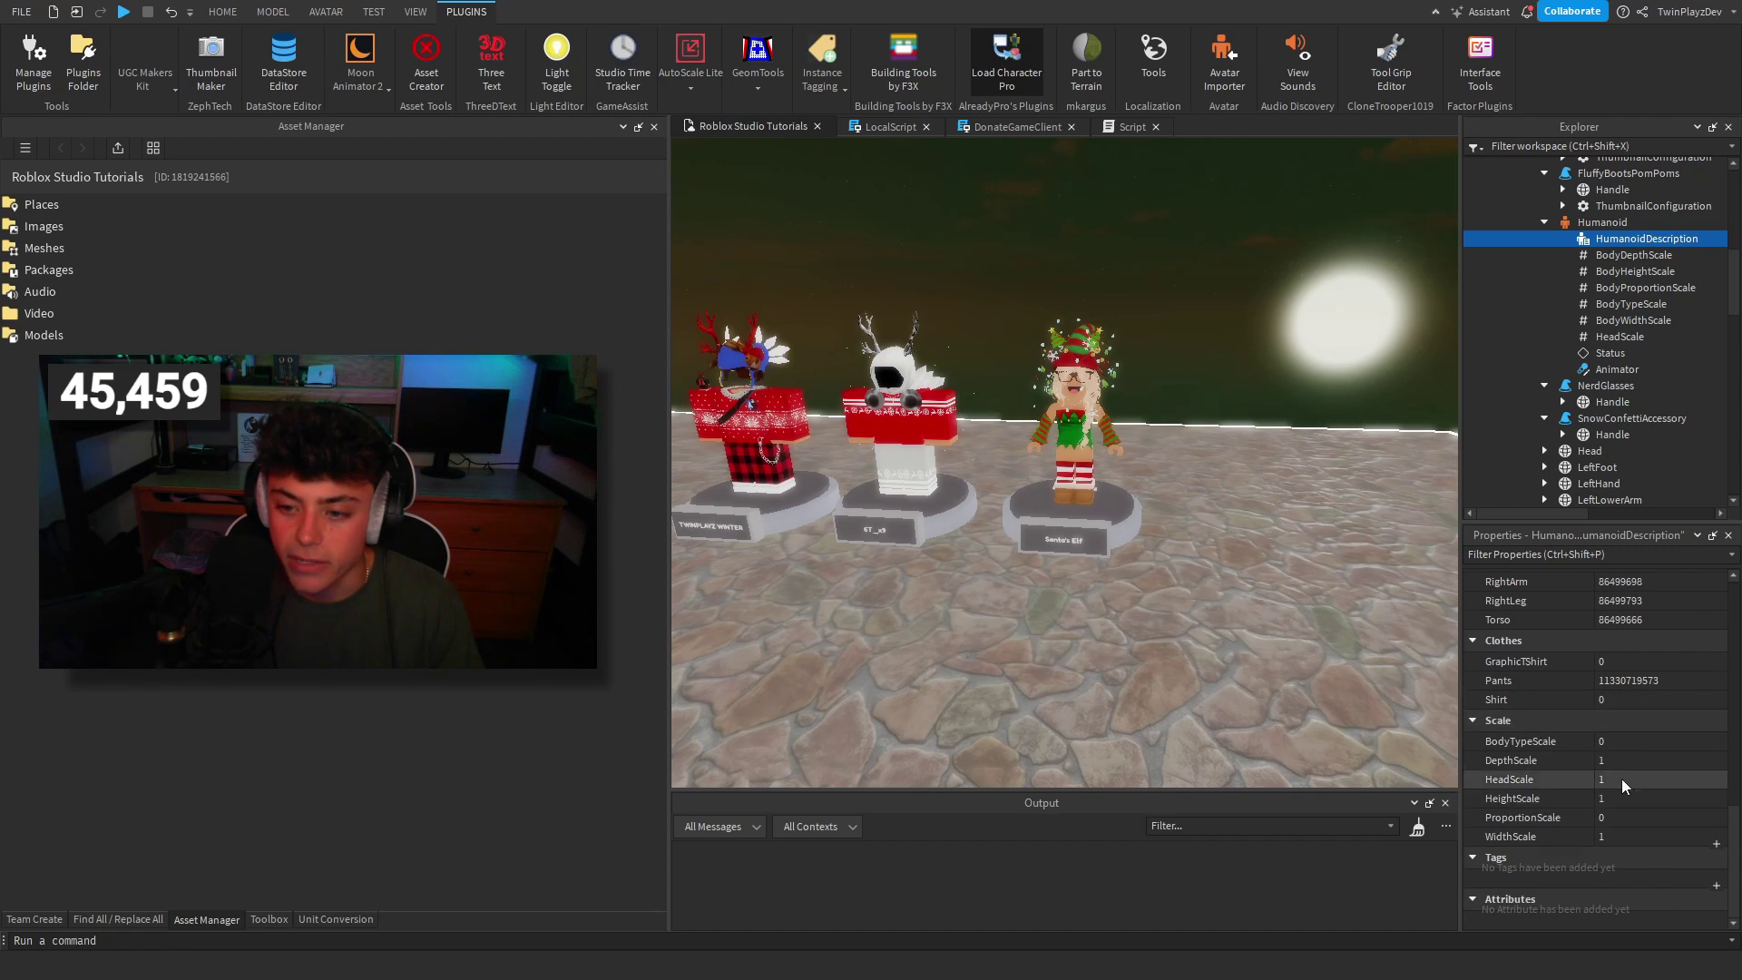
pyautogui.scroll(2, 1623, 780)
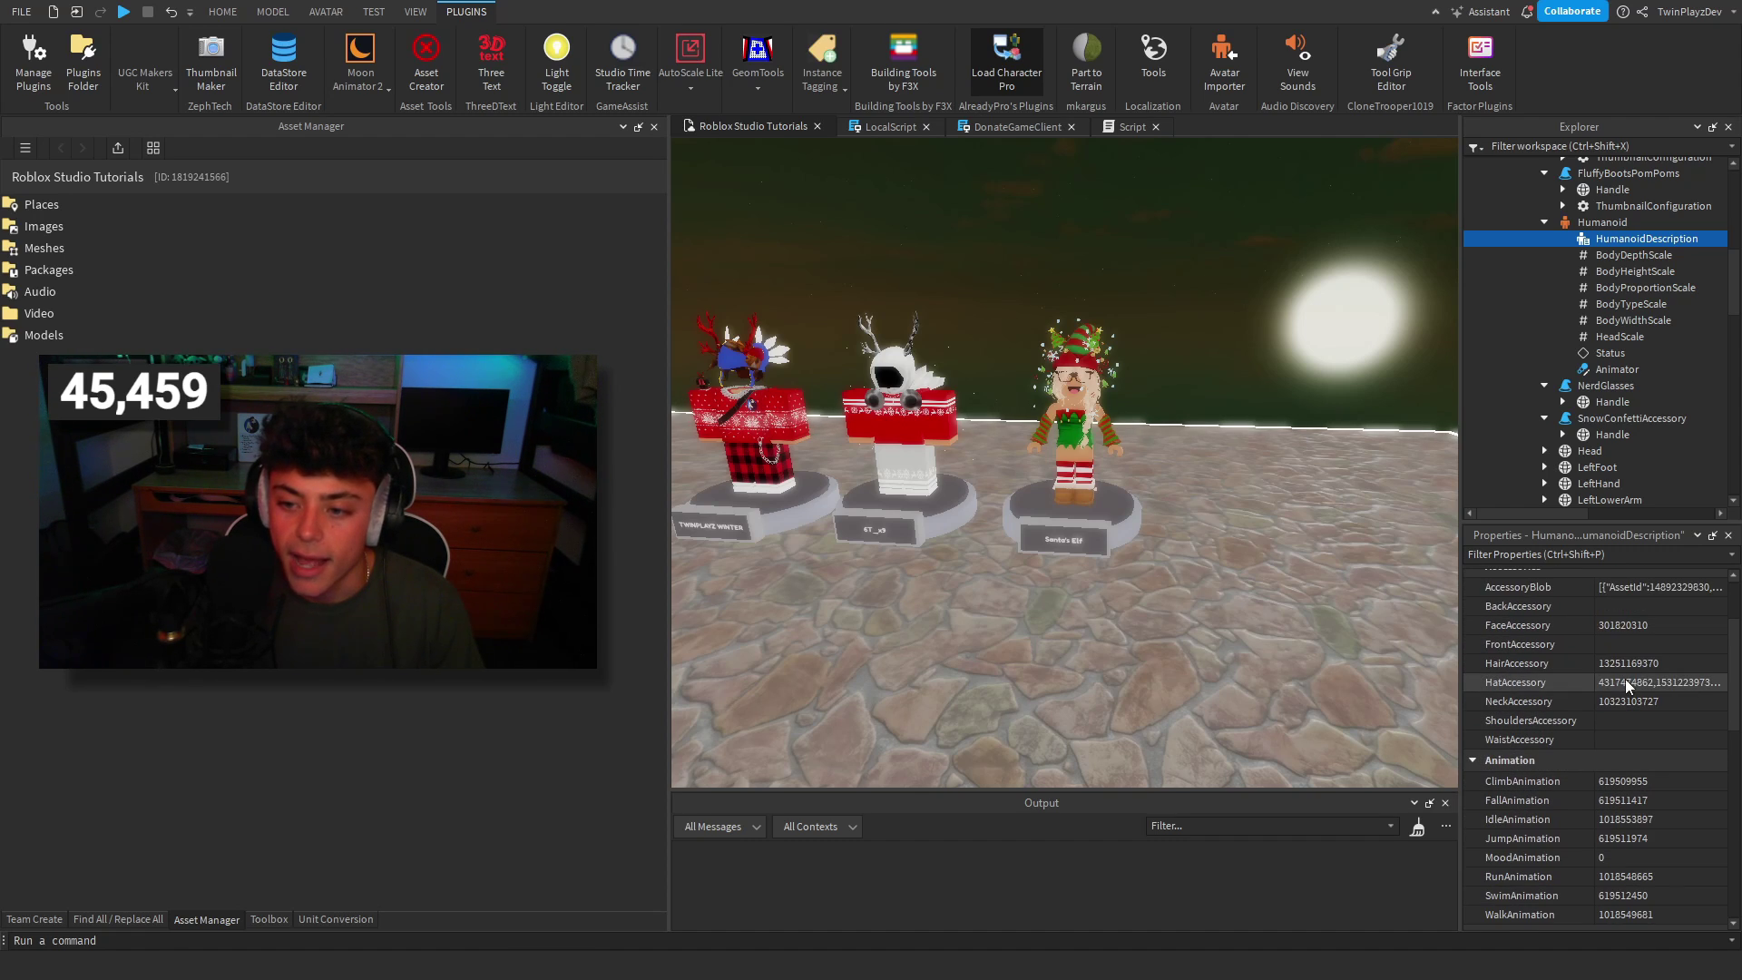
pyautogui.click(1710, 682)
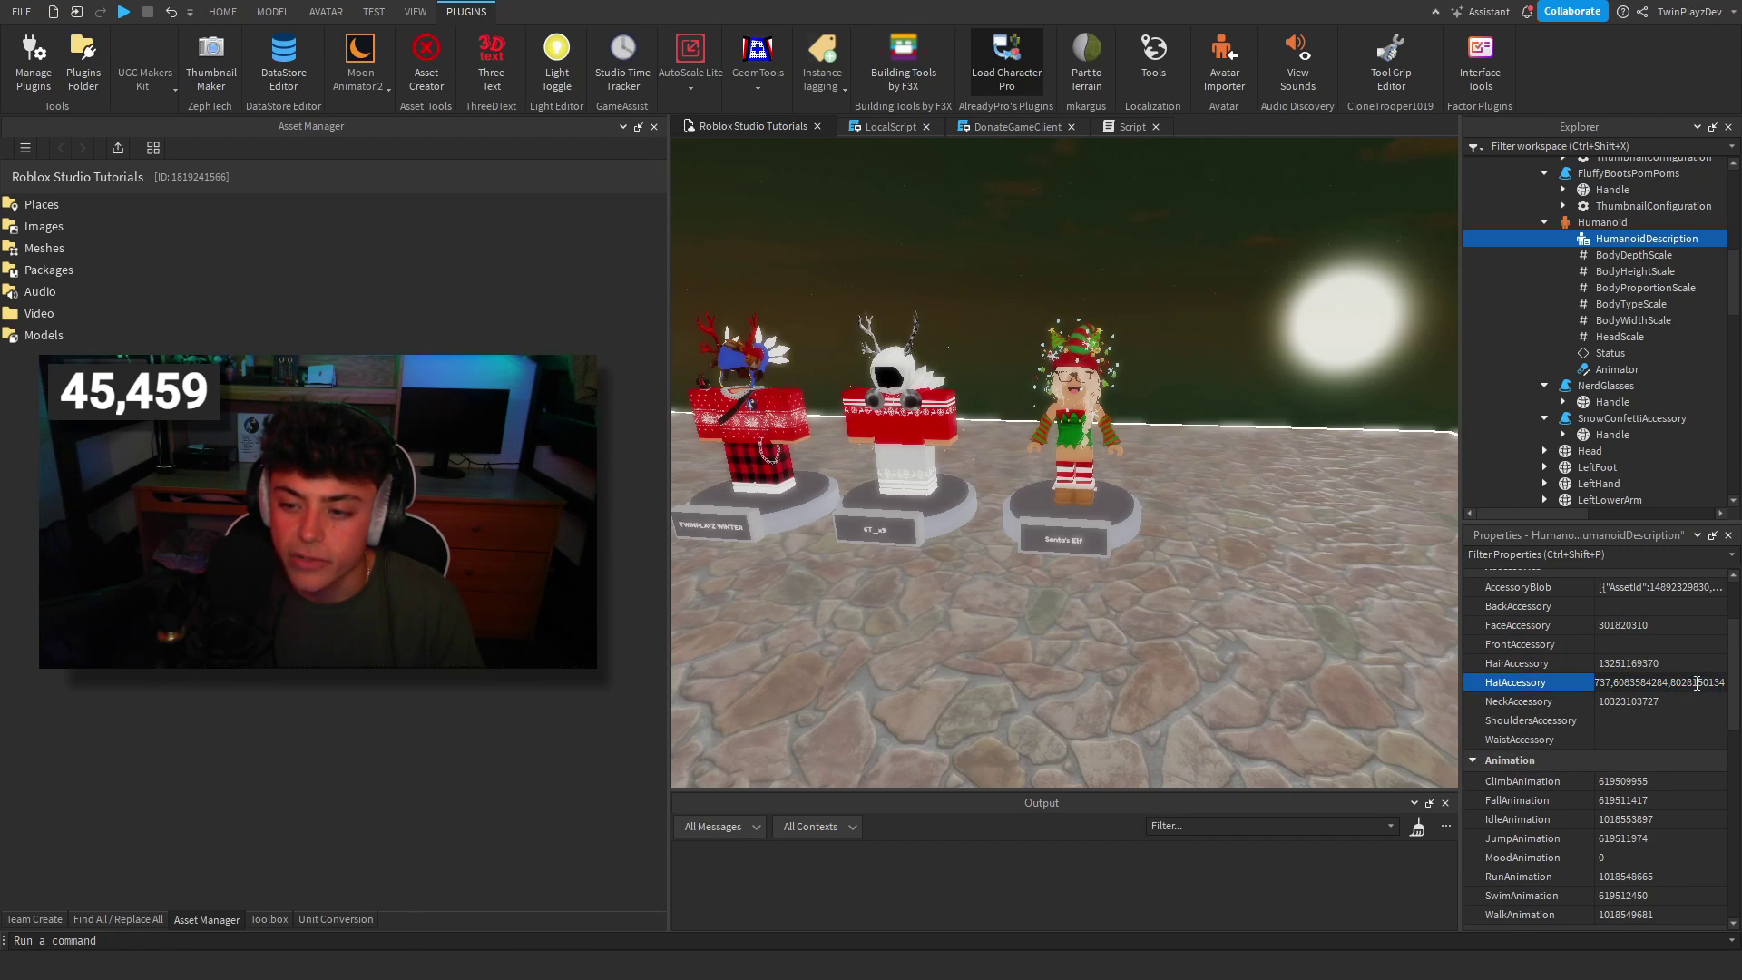
pyautogui.click(1146, 332)
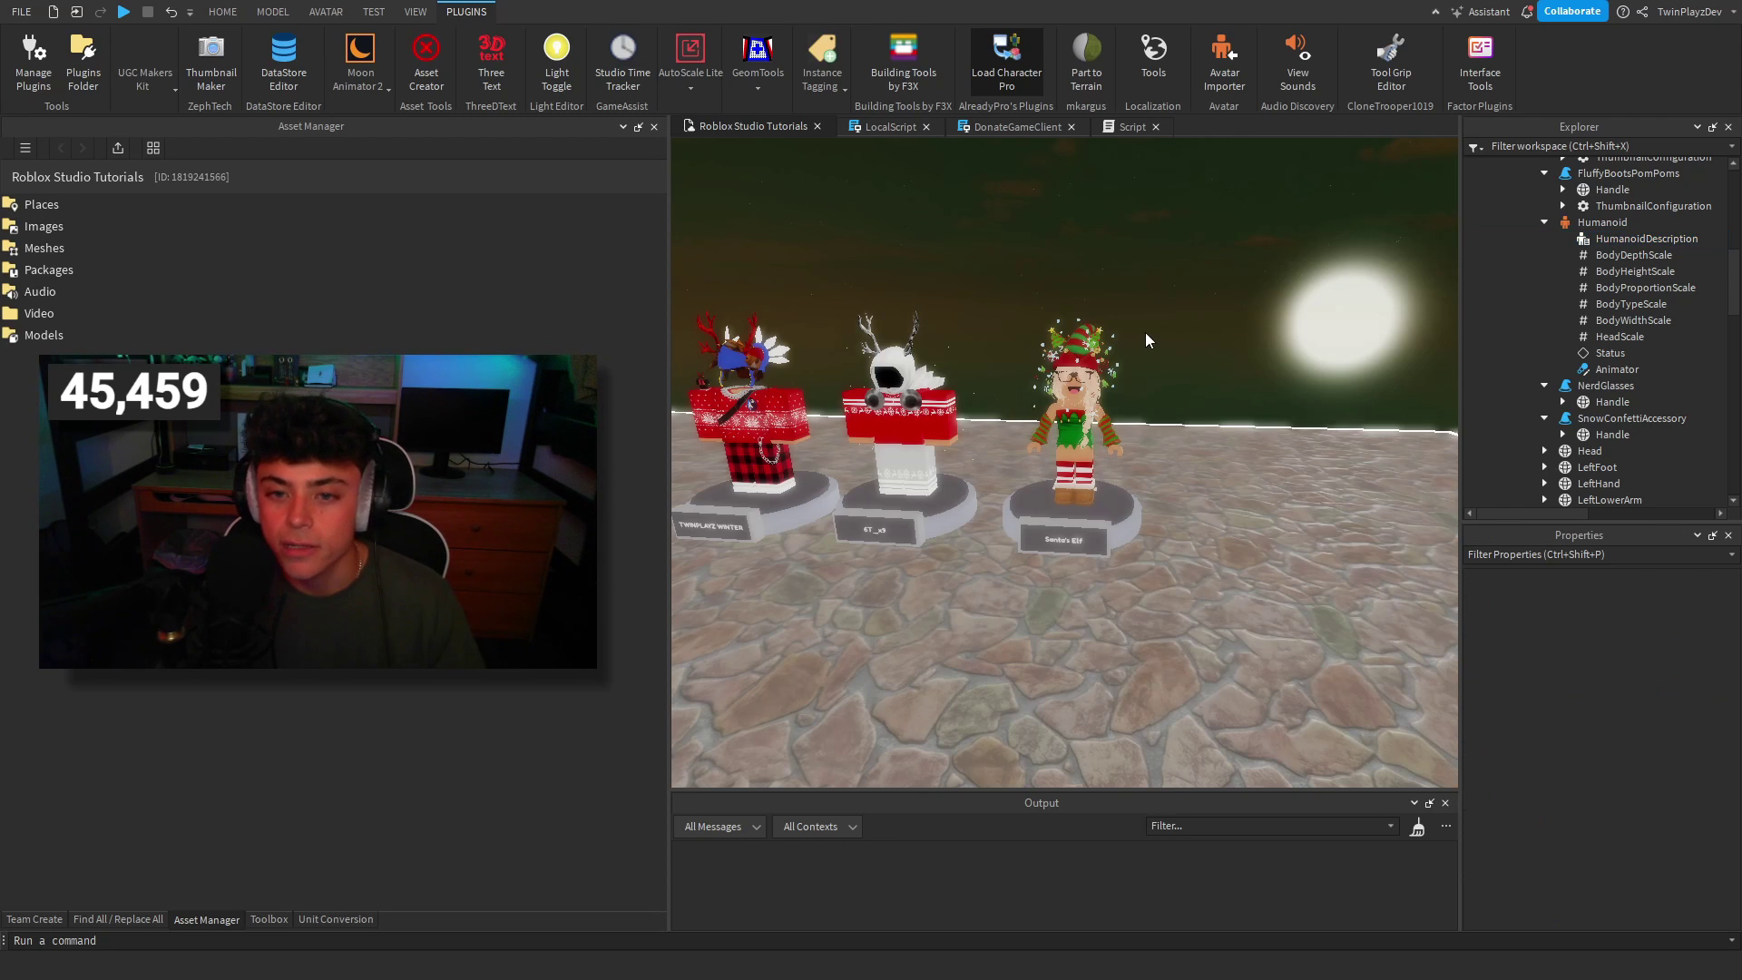
# Collapse the Humanoid and then the whole elf Character in the Santa's Elf Stand hierarchy.
pyautogui.scroll(3, 1596, 268)
pyautogui.click(1544, 314)
pyautogui.scroll(5, 1553, 349)
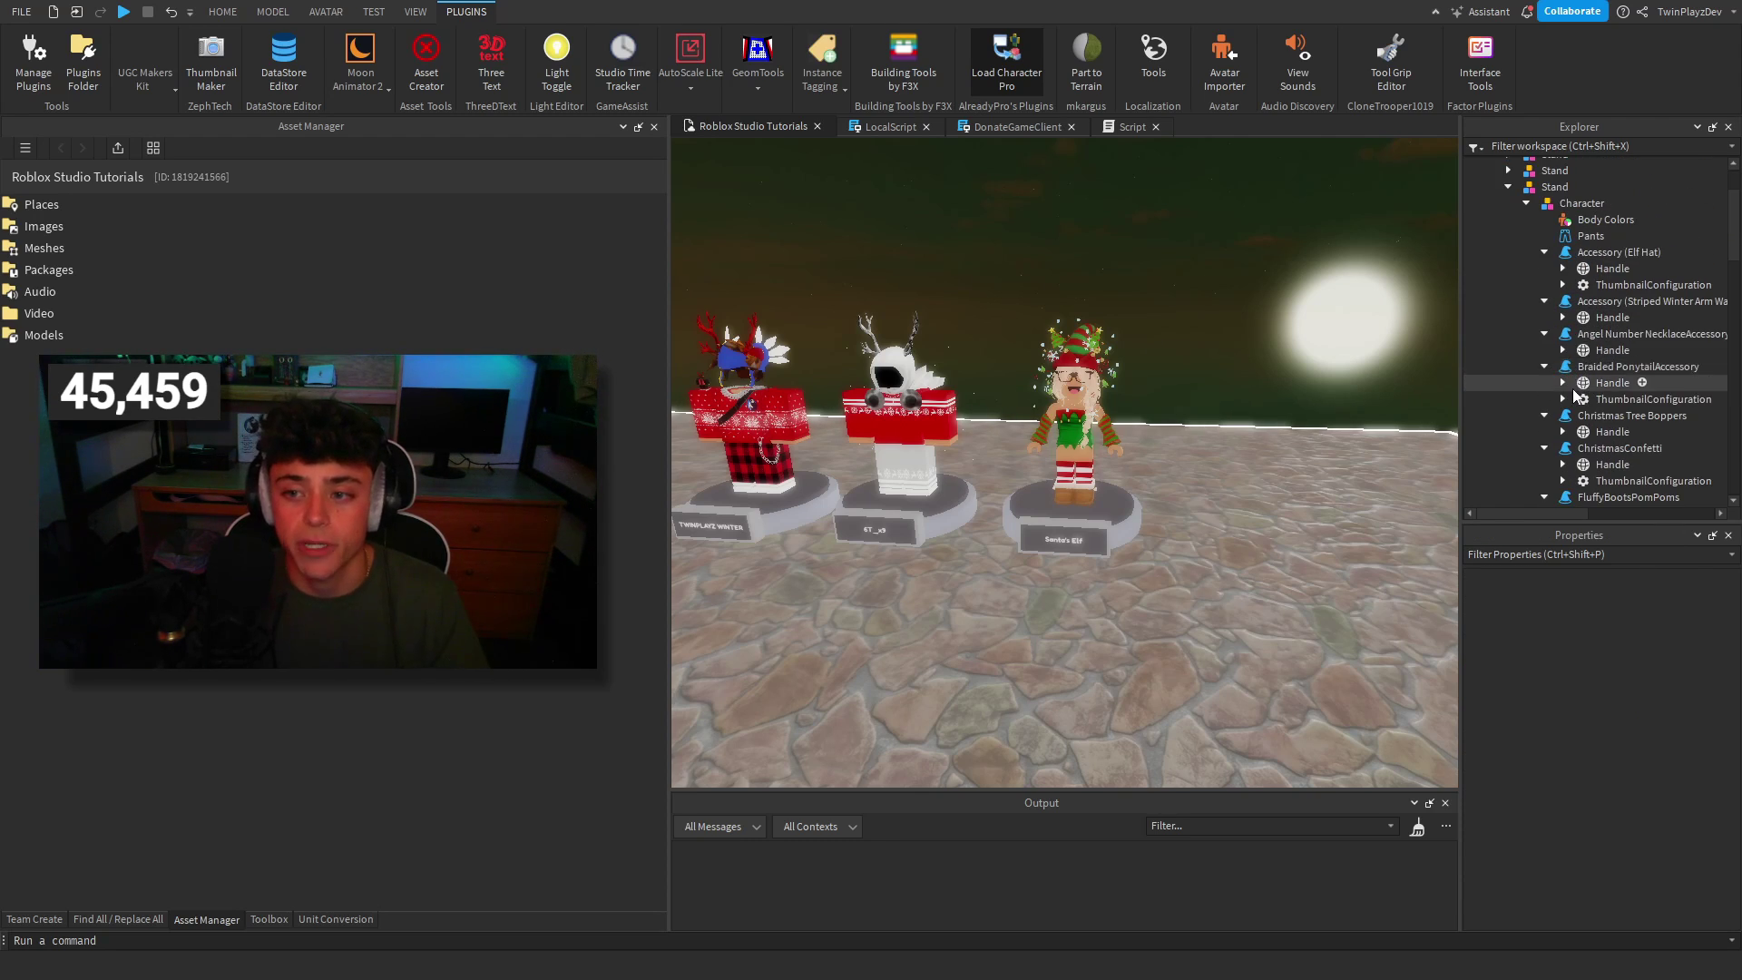
pyautogui.click(1527, 203)
pyautogui.click(1557, 206)
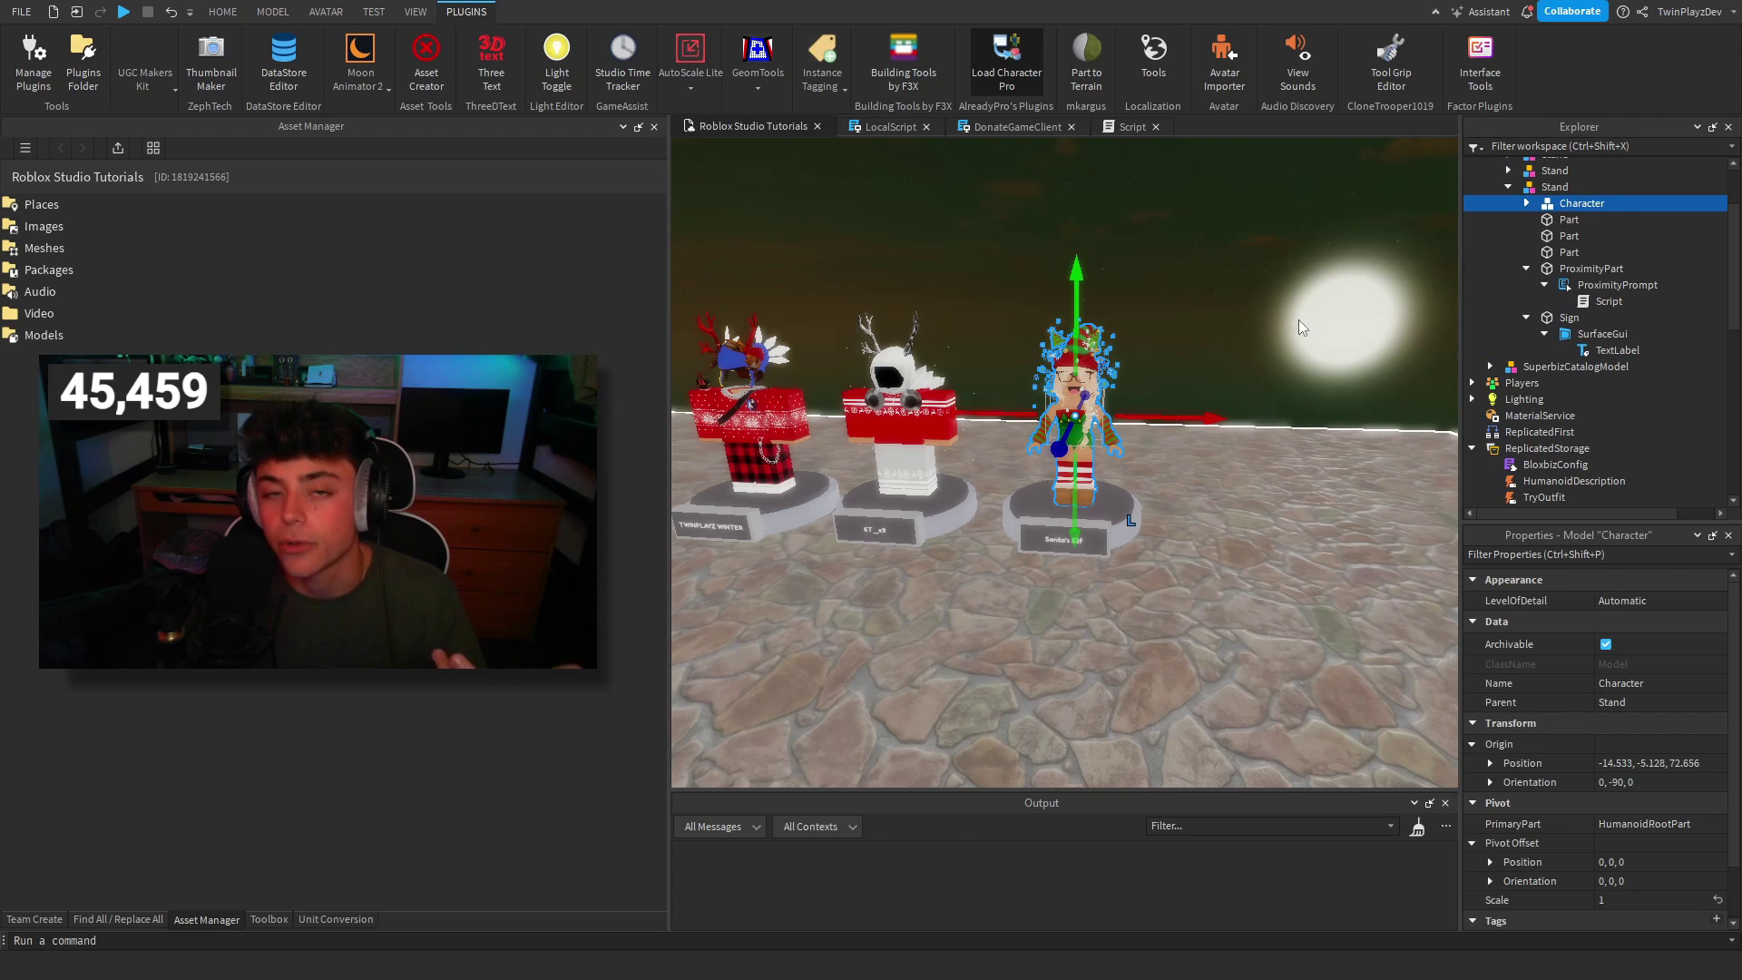
pyautogui.click(1265, 328)
pyautogui.scroll(3, 1267, 299)
pyautogui.moveTo(1266, 299); pyautogui.dragTo(1266, 300, button='right')
# Examine the stand Script's ShowUIEvent and TryOutfitEvent variables, and trace its NPC path from ProximityPart to the stand's Character.
pyautogui.click(1132, 127)
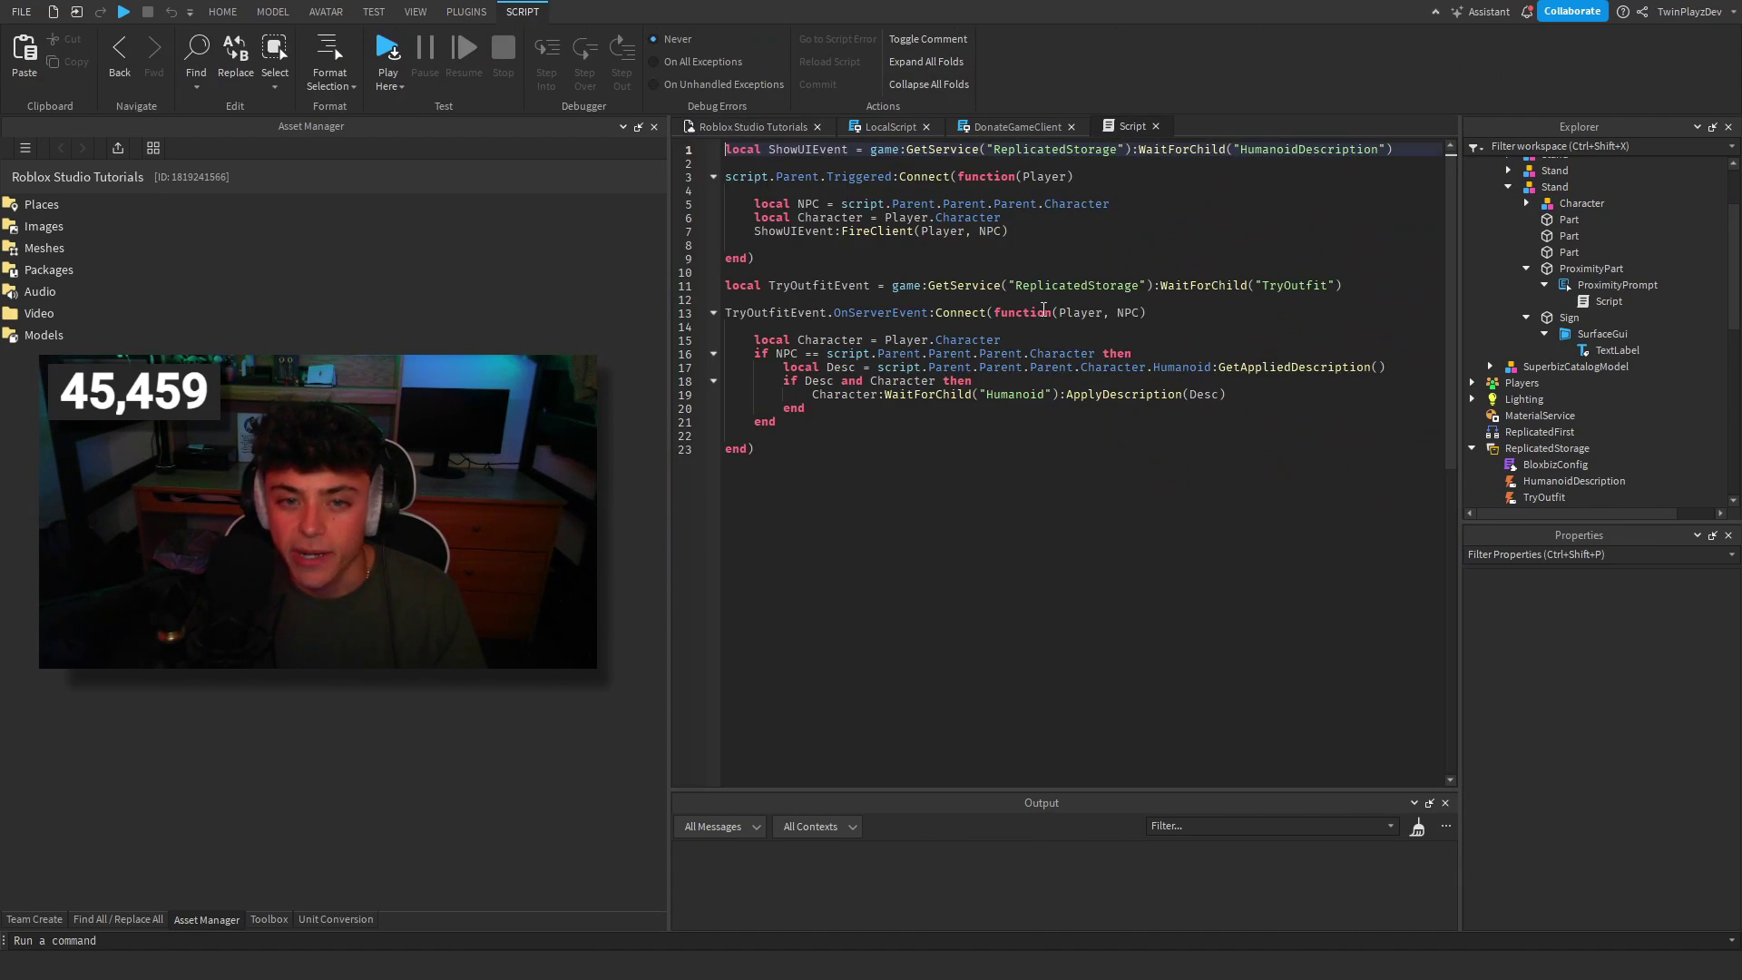
pyautogui.doubleClick(786, 149)
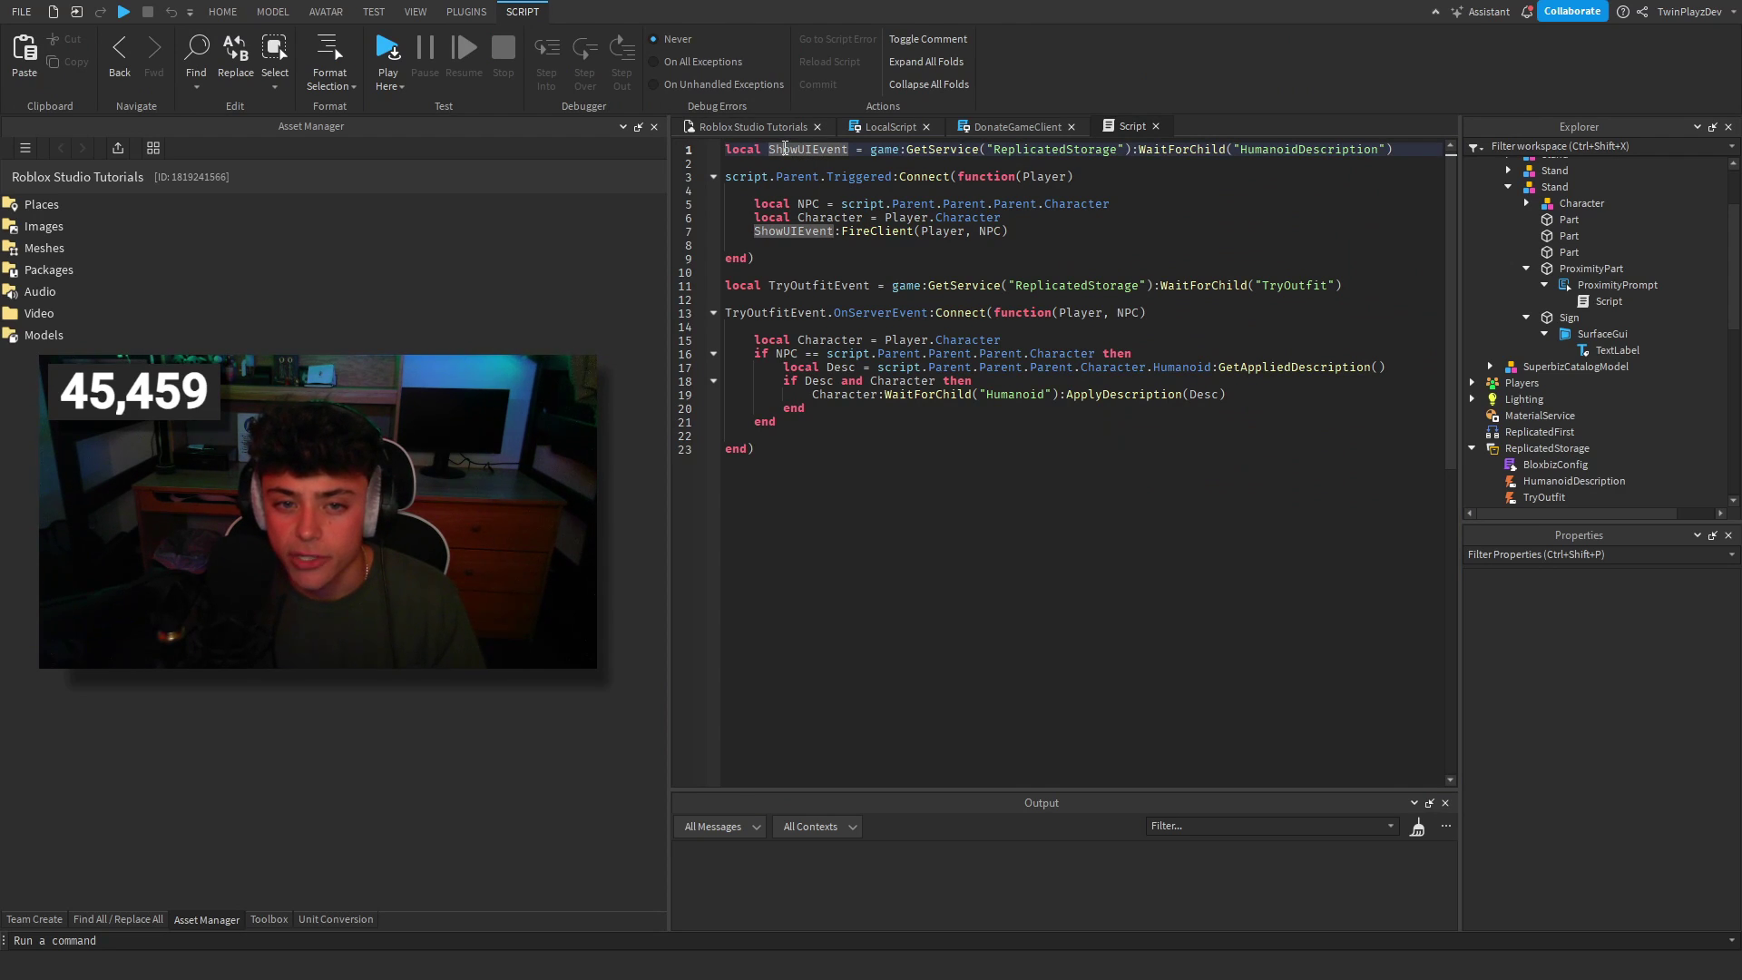
pyautogui.doubleClick(828, 286)
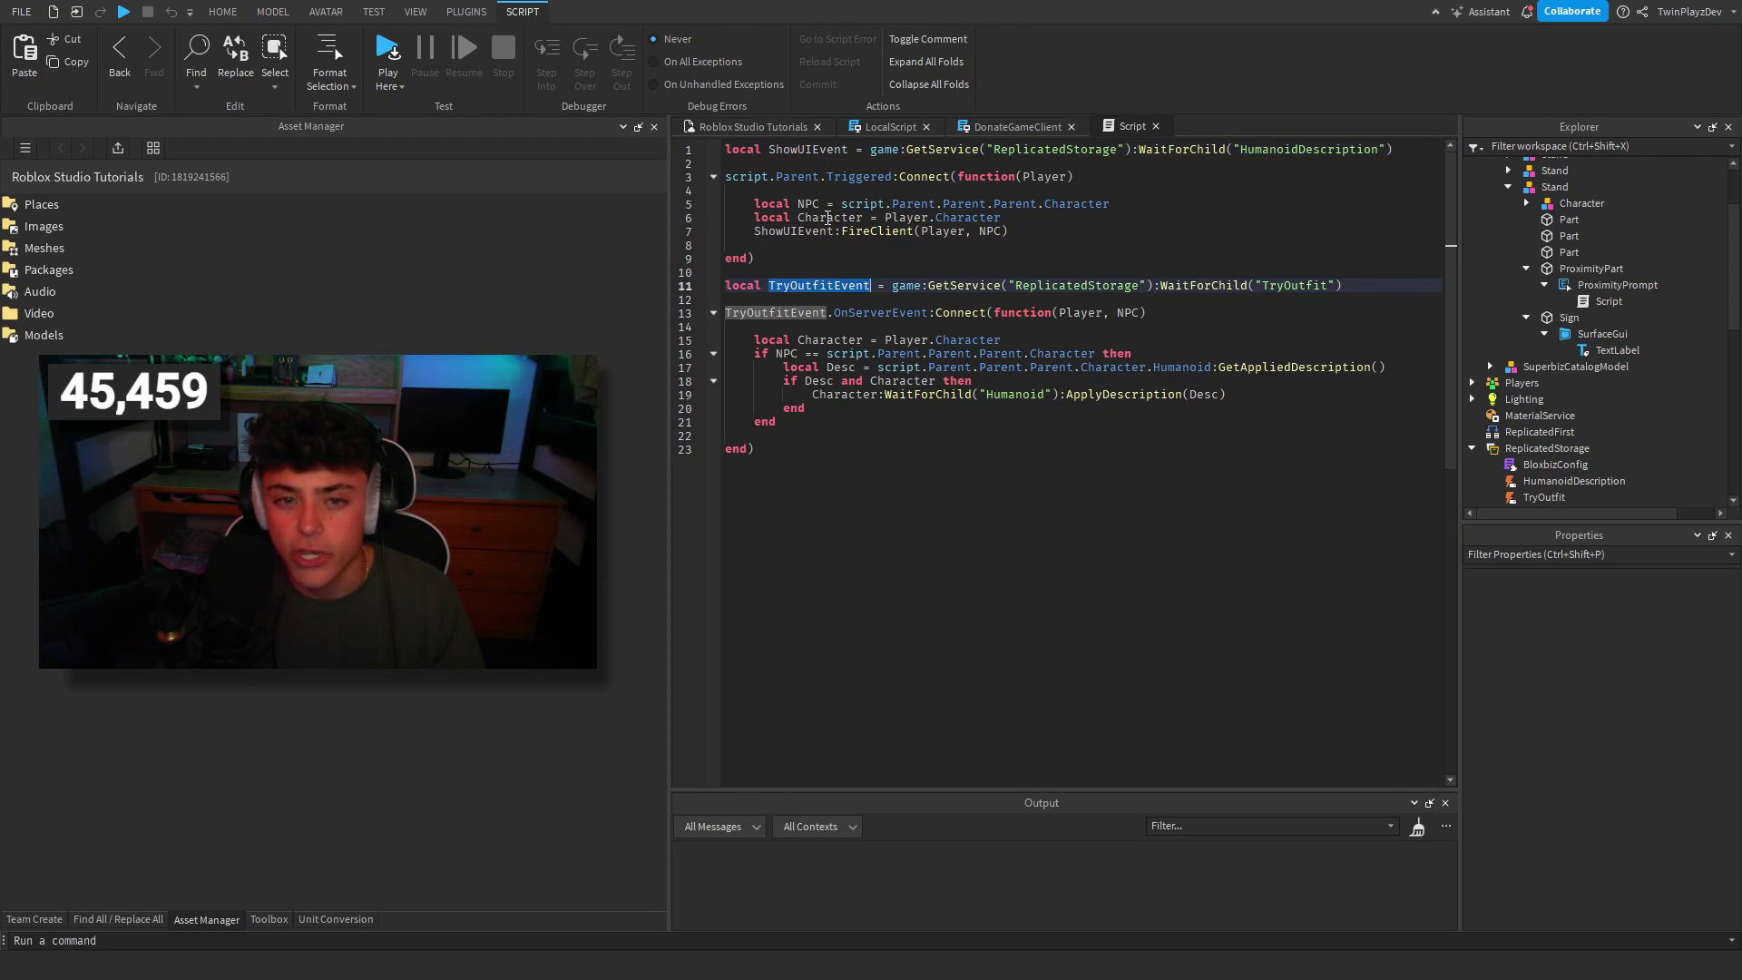
pyautogui.click(751, 151)
pyautogui.click(851, 261)
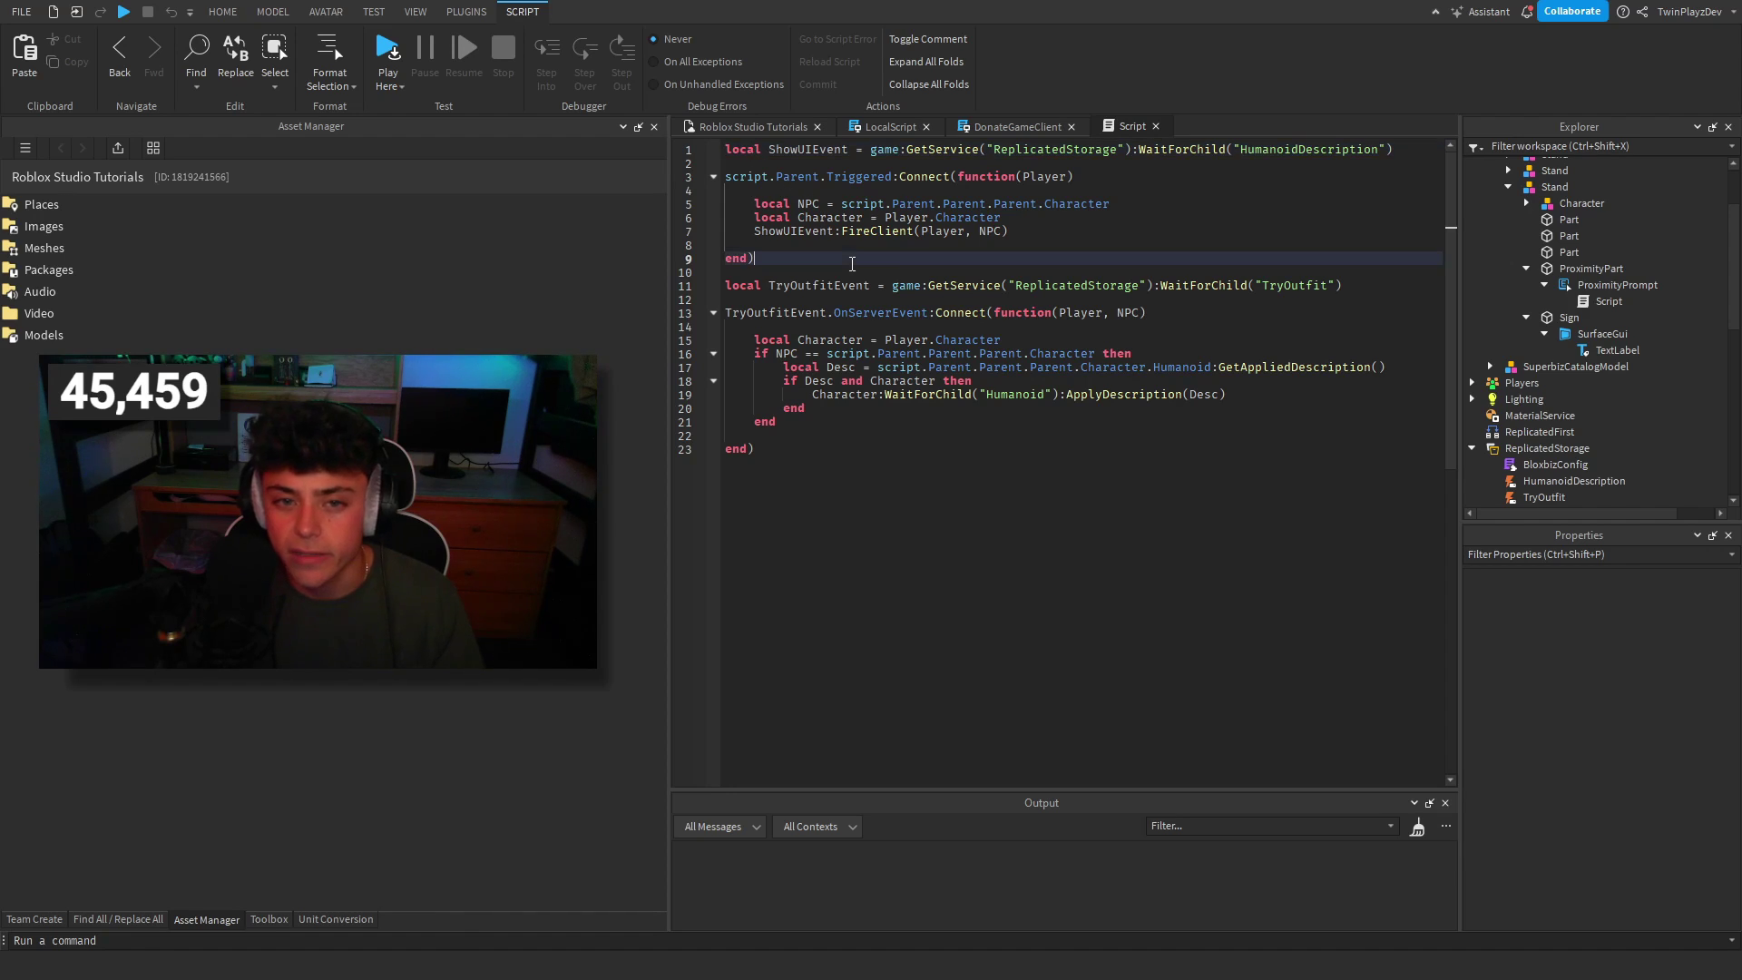
pyautogui.click(713, 177)
pyautogui.click(713, 177)
pyautogui.moveTo(753, 203); pyautogui.dragTo(1108, 203)
pyautogui.click(1581, 203)
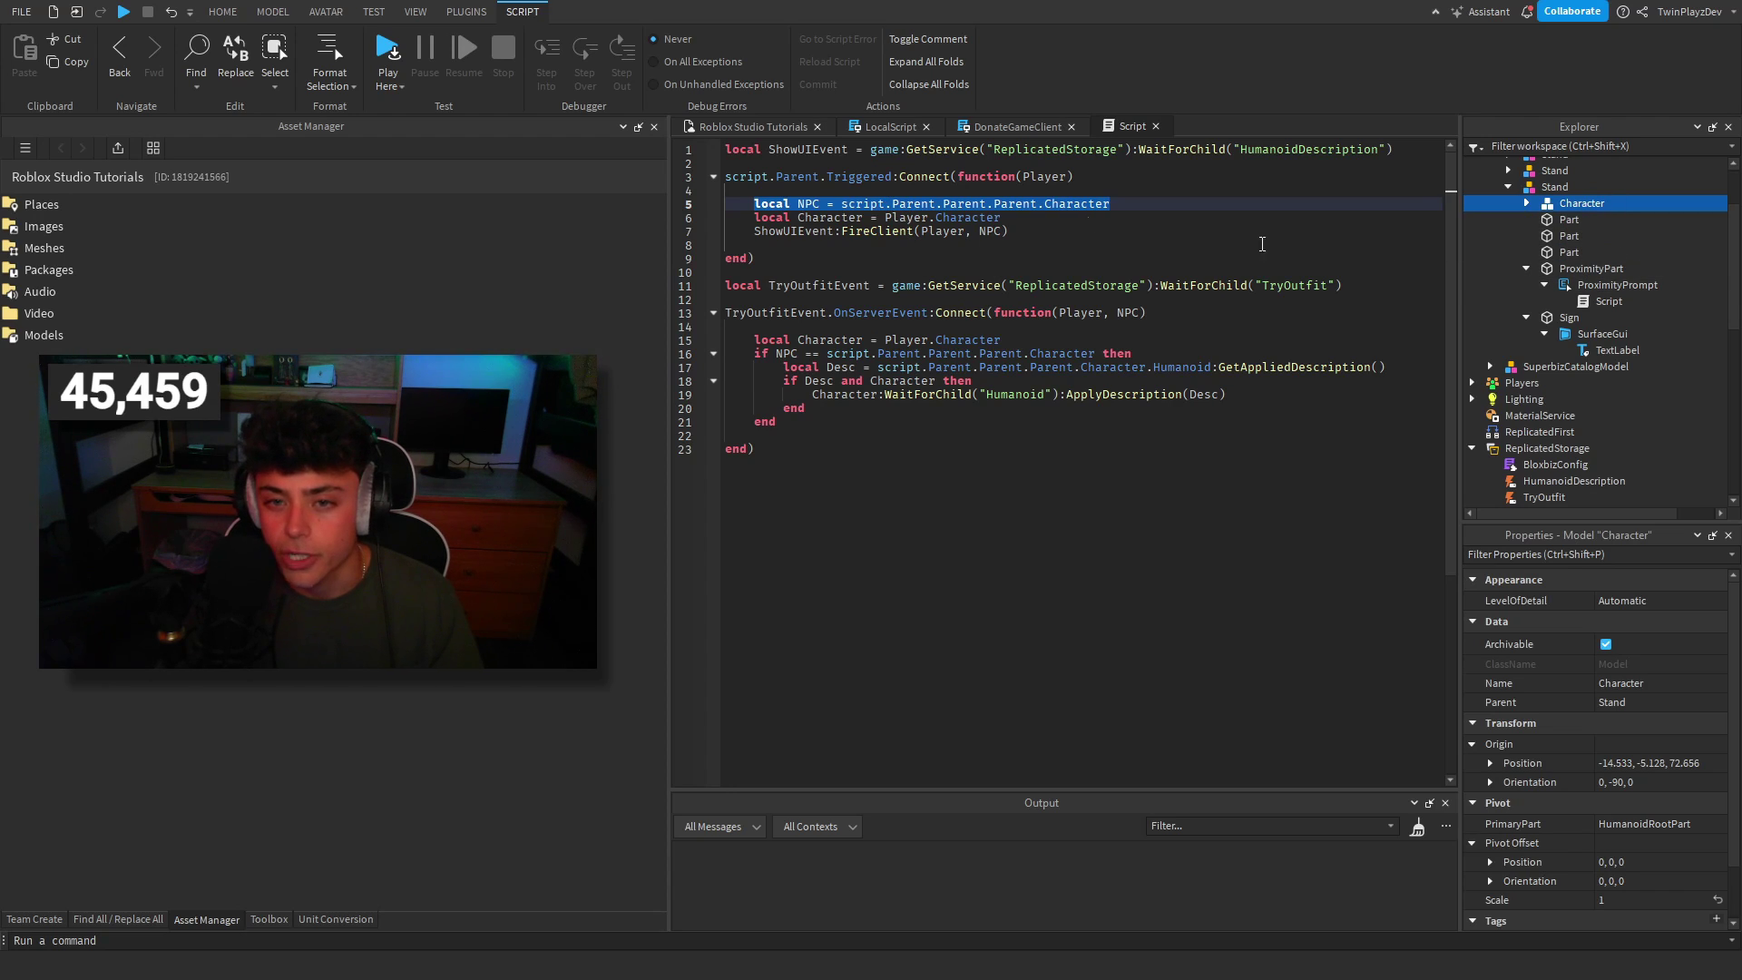
pyautogui.click(1590, 268)
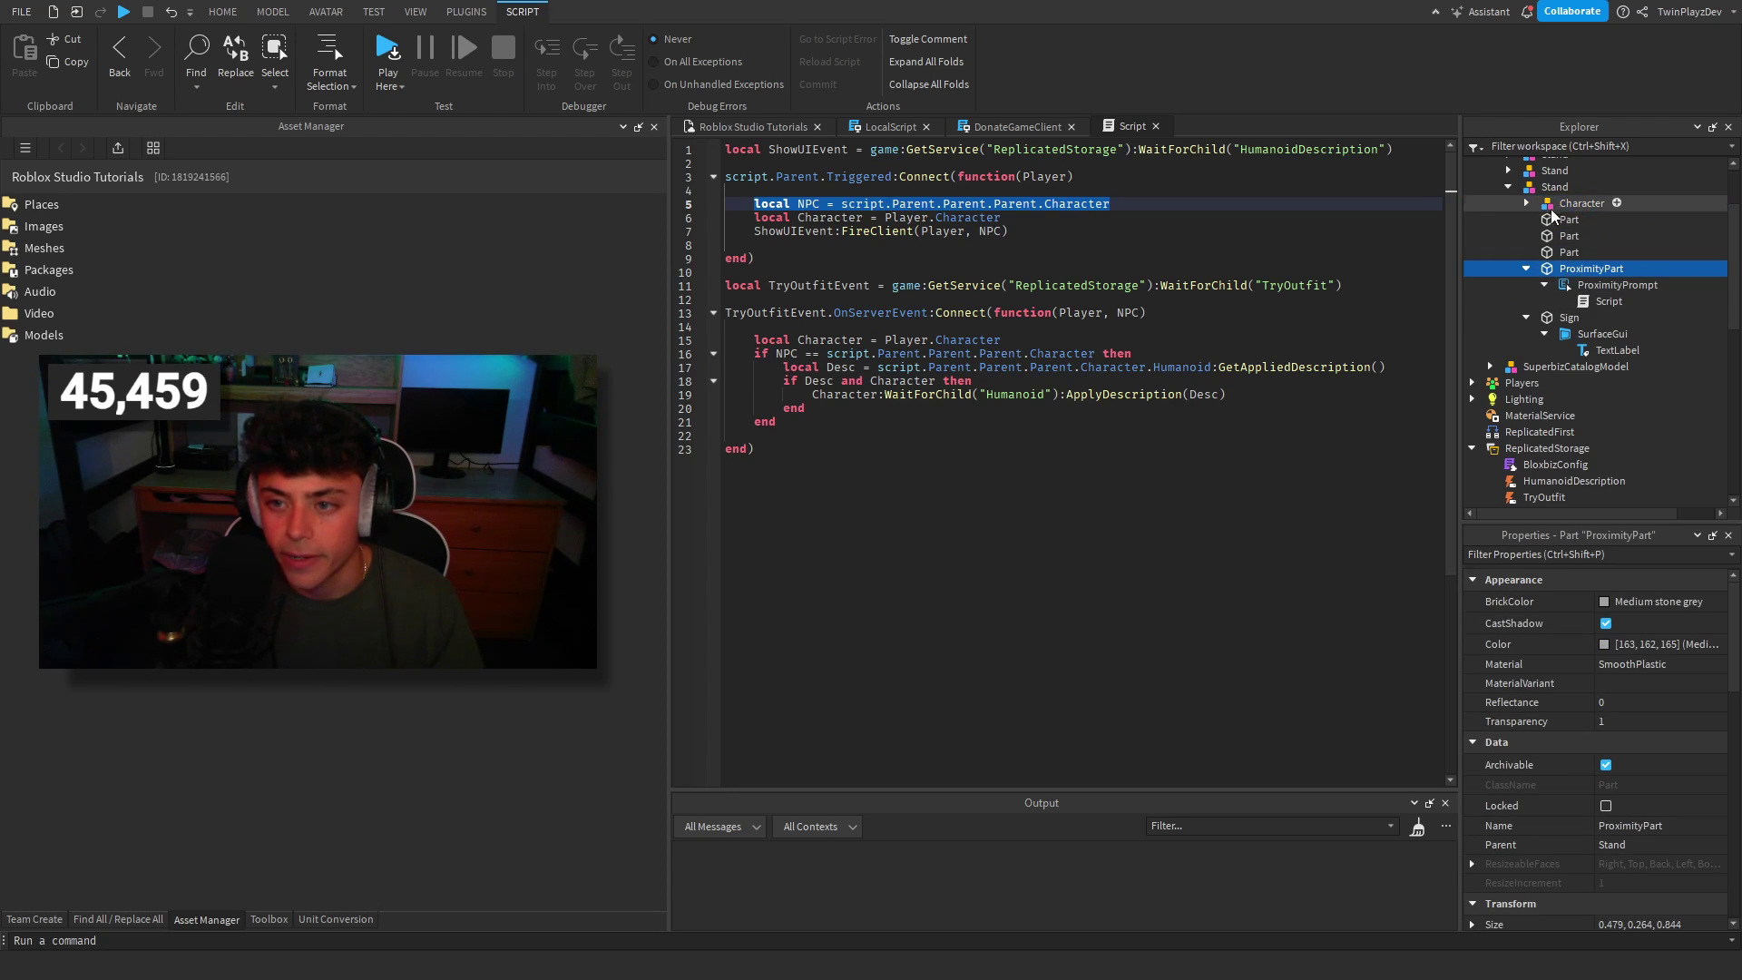
pyautogui.click(1553, 204)
pyautogui.click(922, 243)
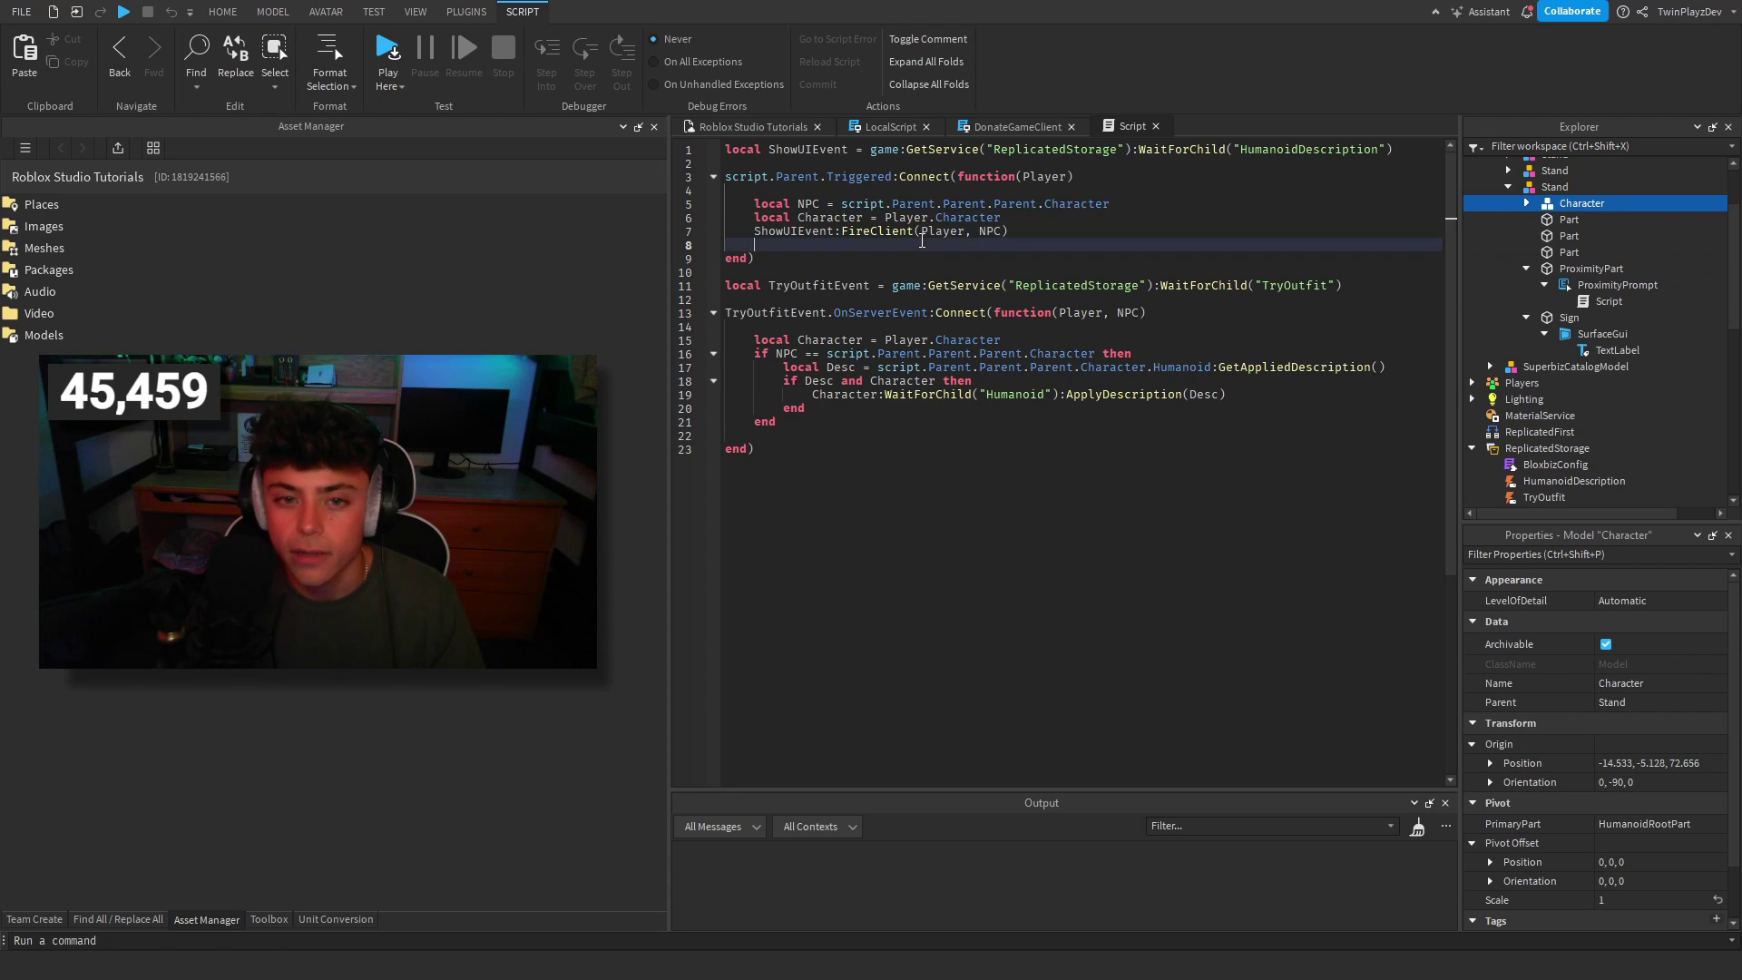
# Examine the Character variable and the ShowUIEvent:FireClient(Player, NPC) call in the Triggered function, tracing the event to HumanoidDescription in ReplicatedStorage.
pyautogui.doubleClick(824, 218)
pyautogui.doubleClick(906, 218)
pyautogui.click(971, 231)
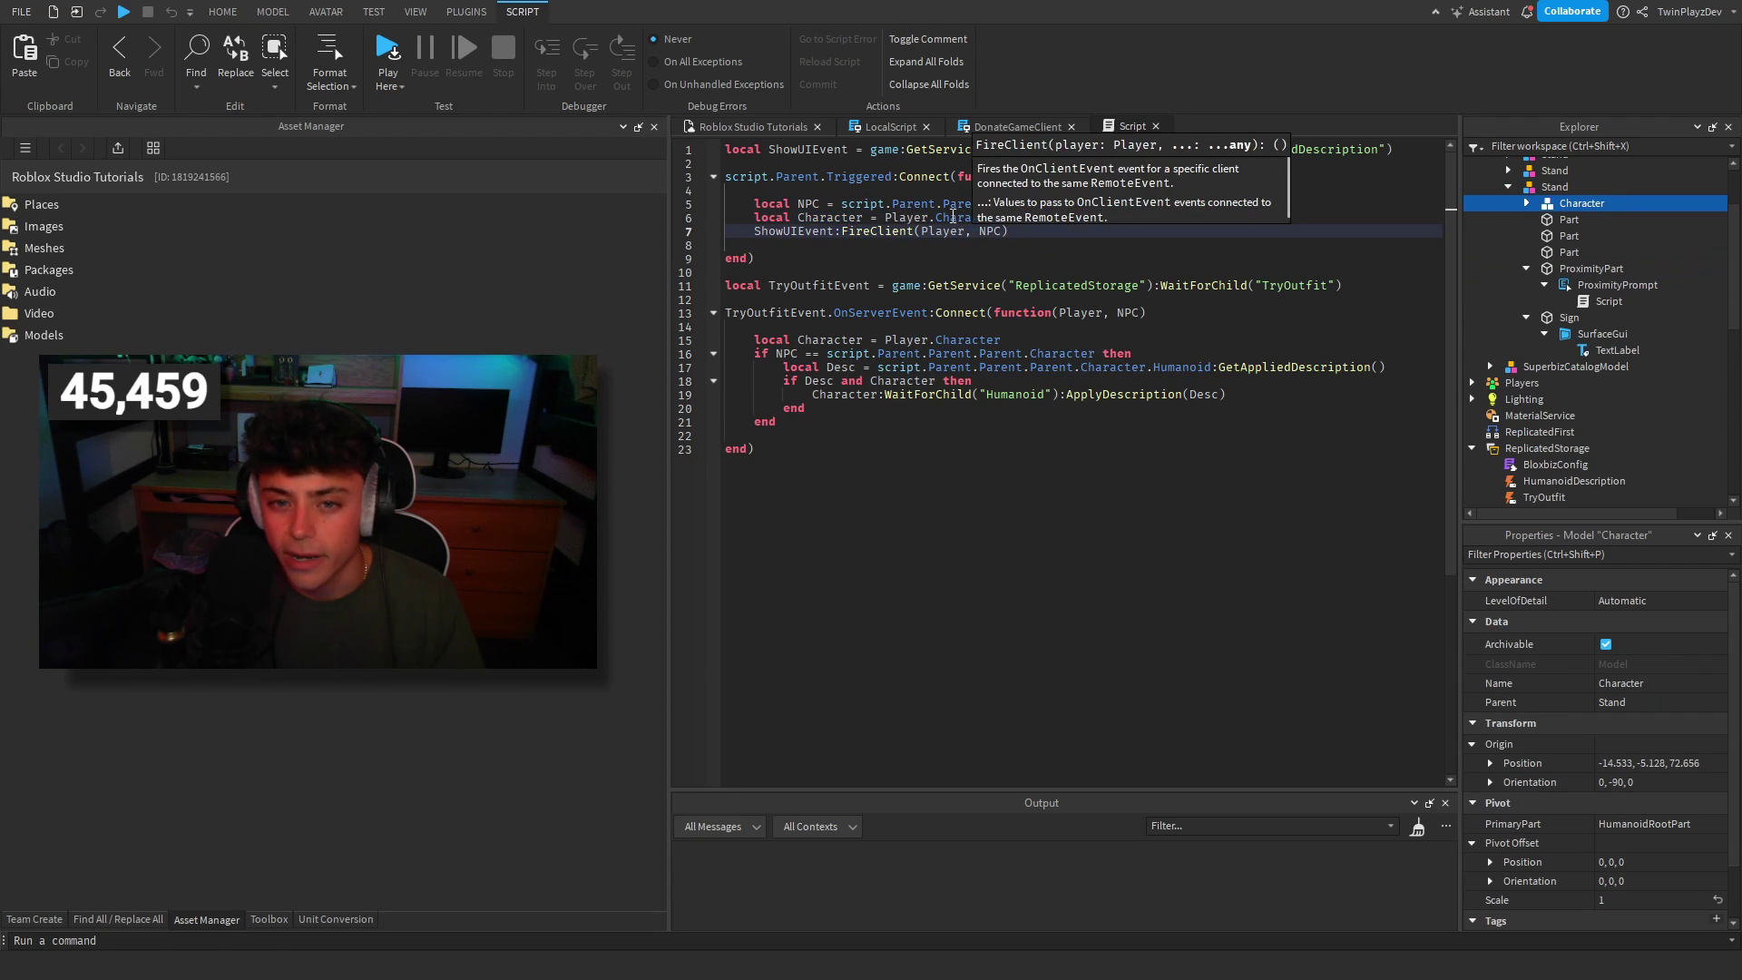
pyautogui.doubleClick(952, 218)
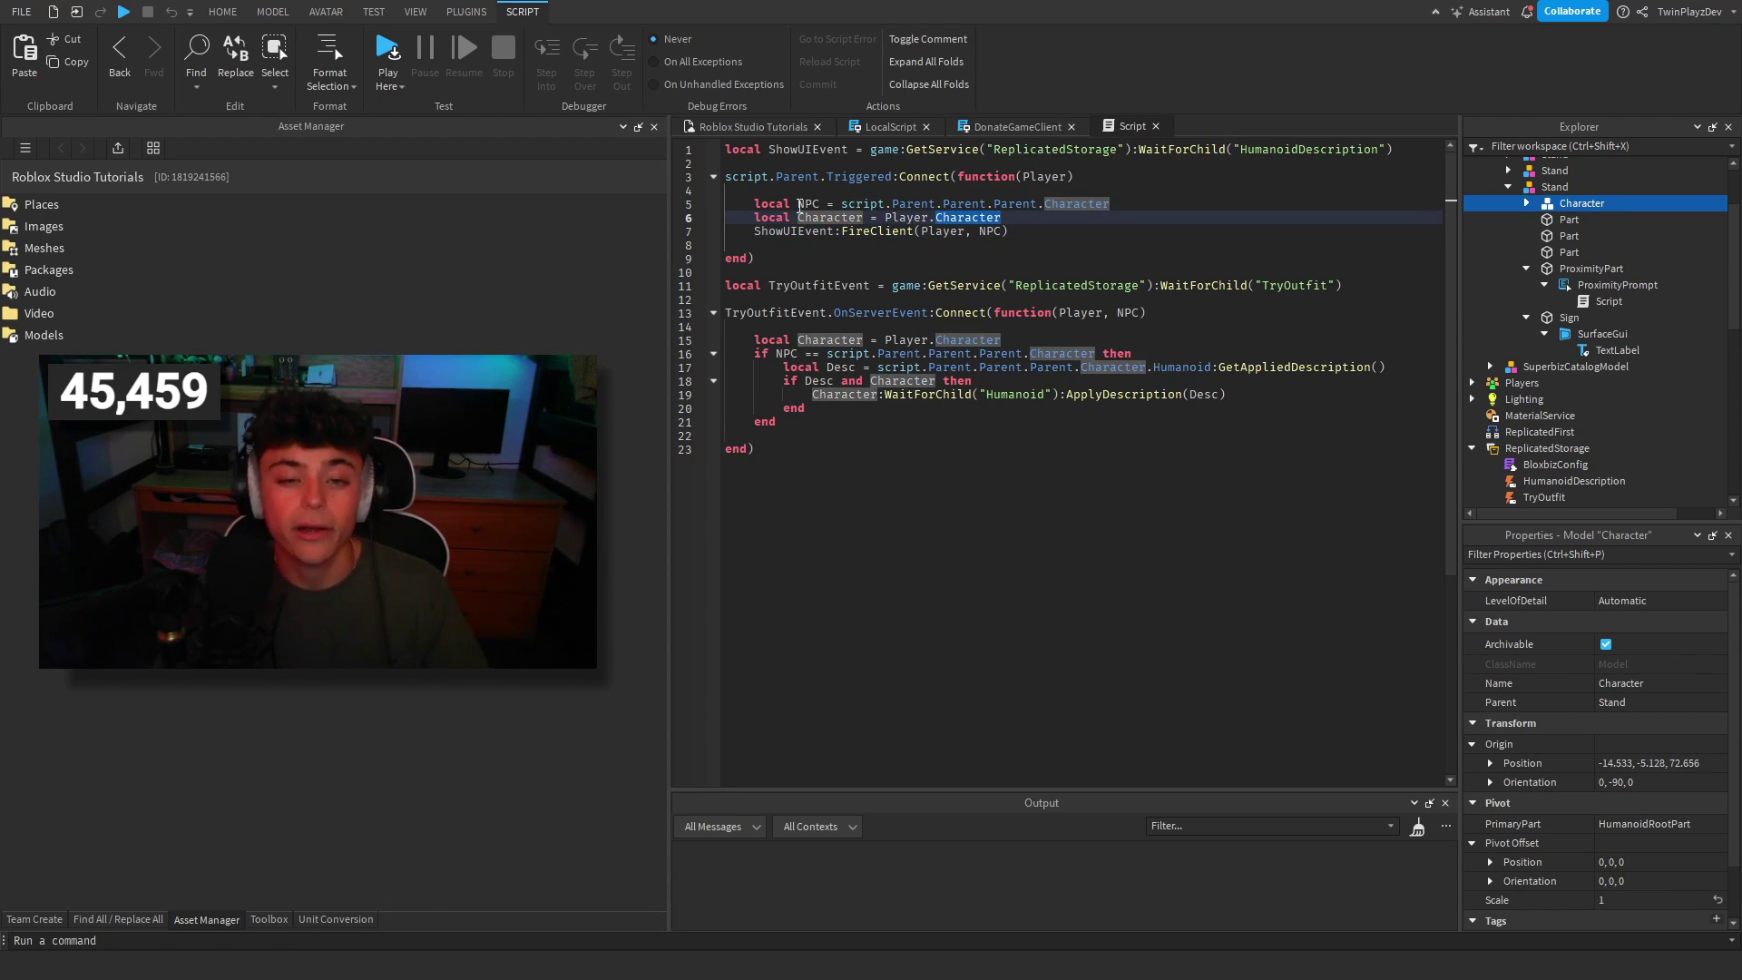
pyautogui.doubleClick(782, 231)
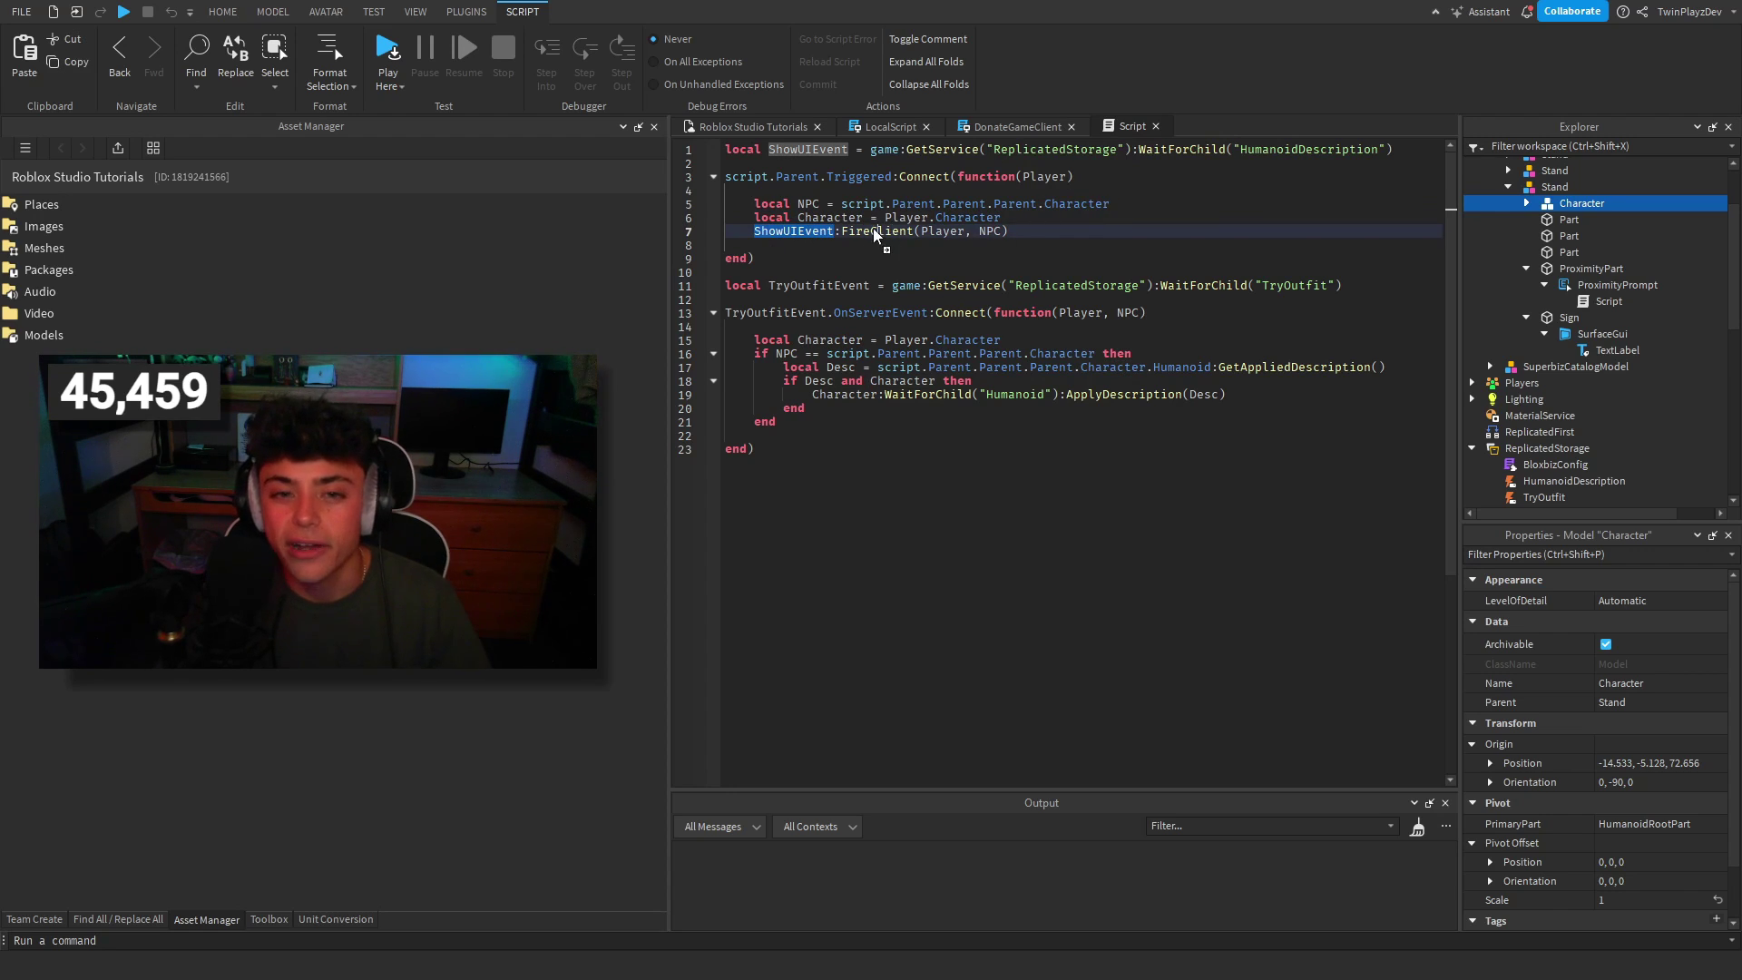
pyautogui.moveTo(874, 231); pyautogui.dragTo(778, 231)
pyautogui.doubleClick(1287, 156)
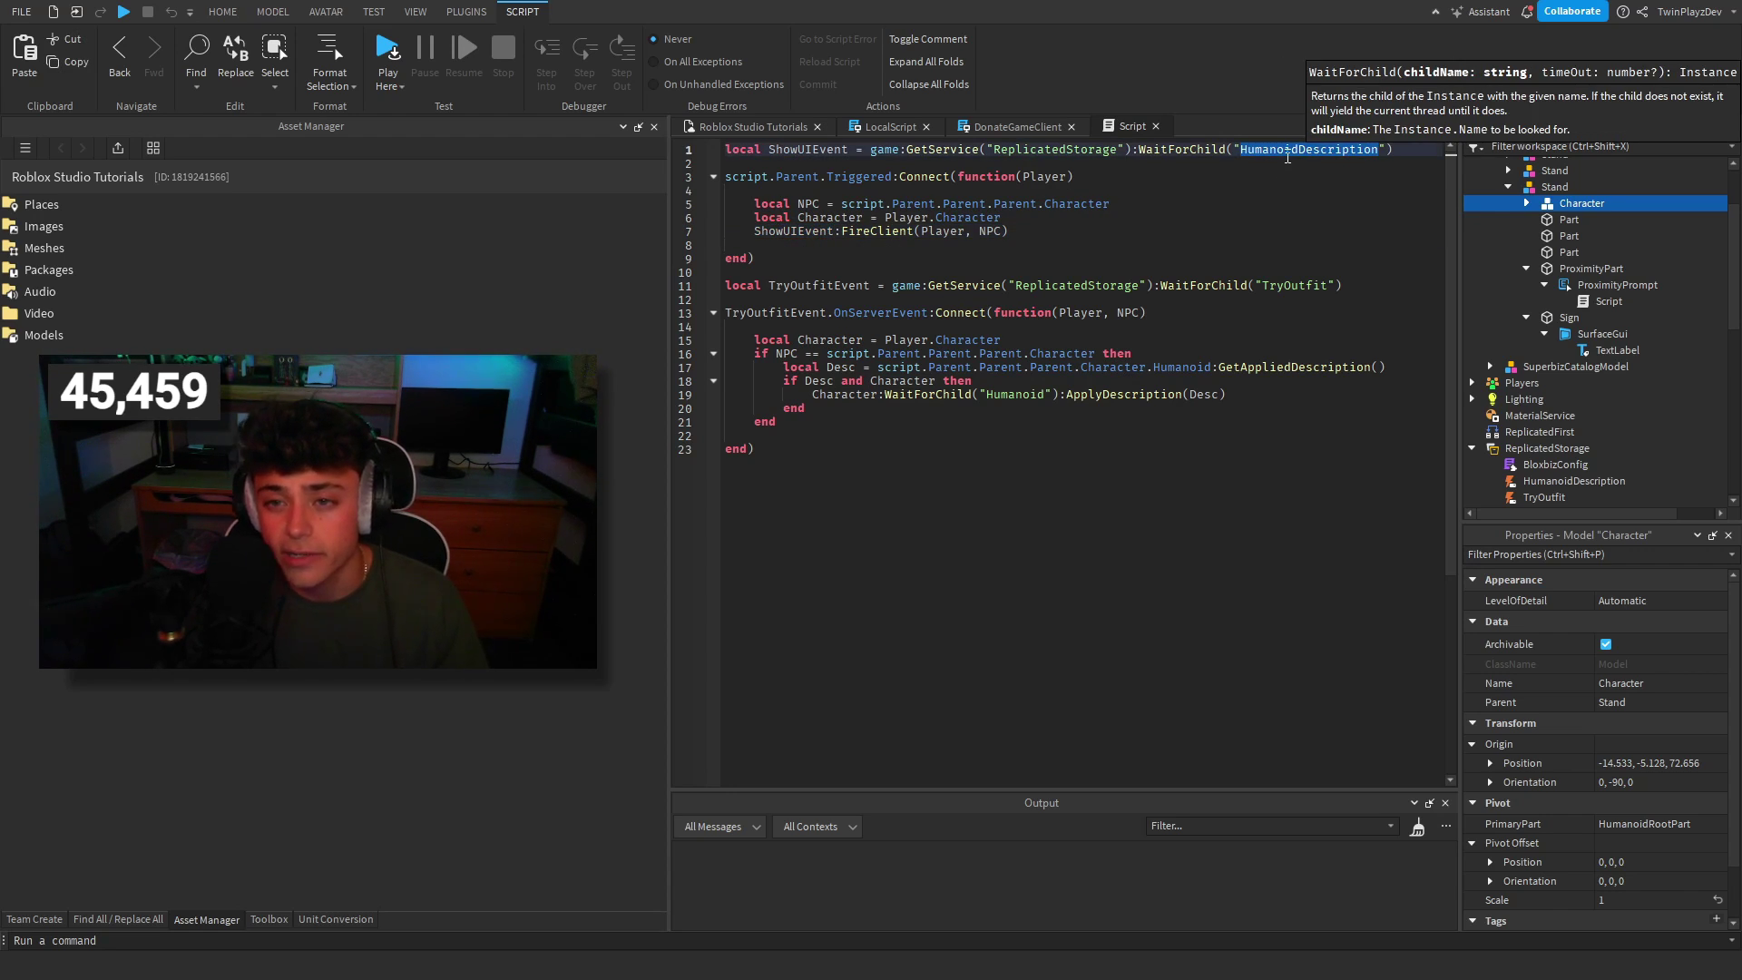
pyautogui.click(995, 232)
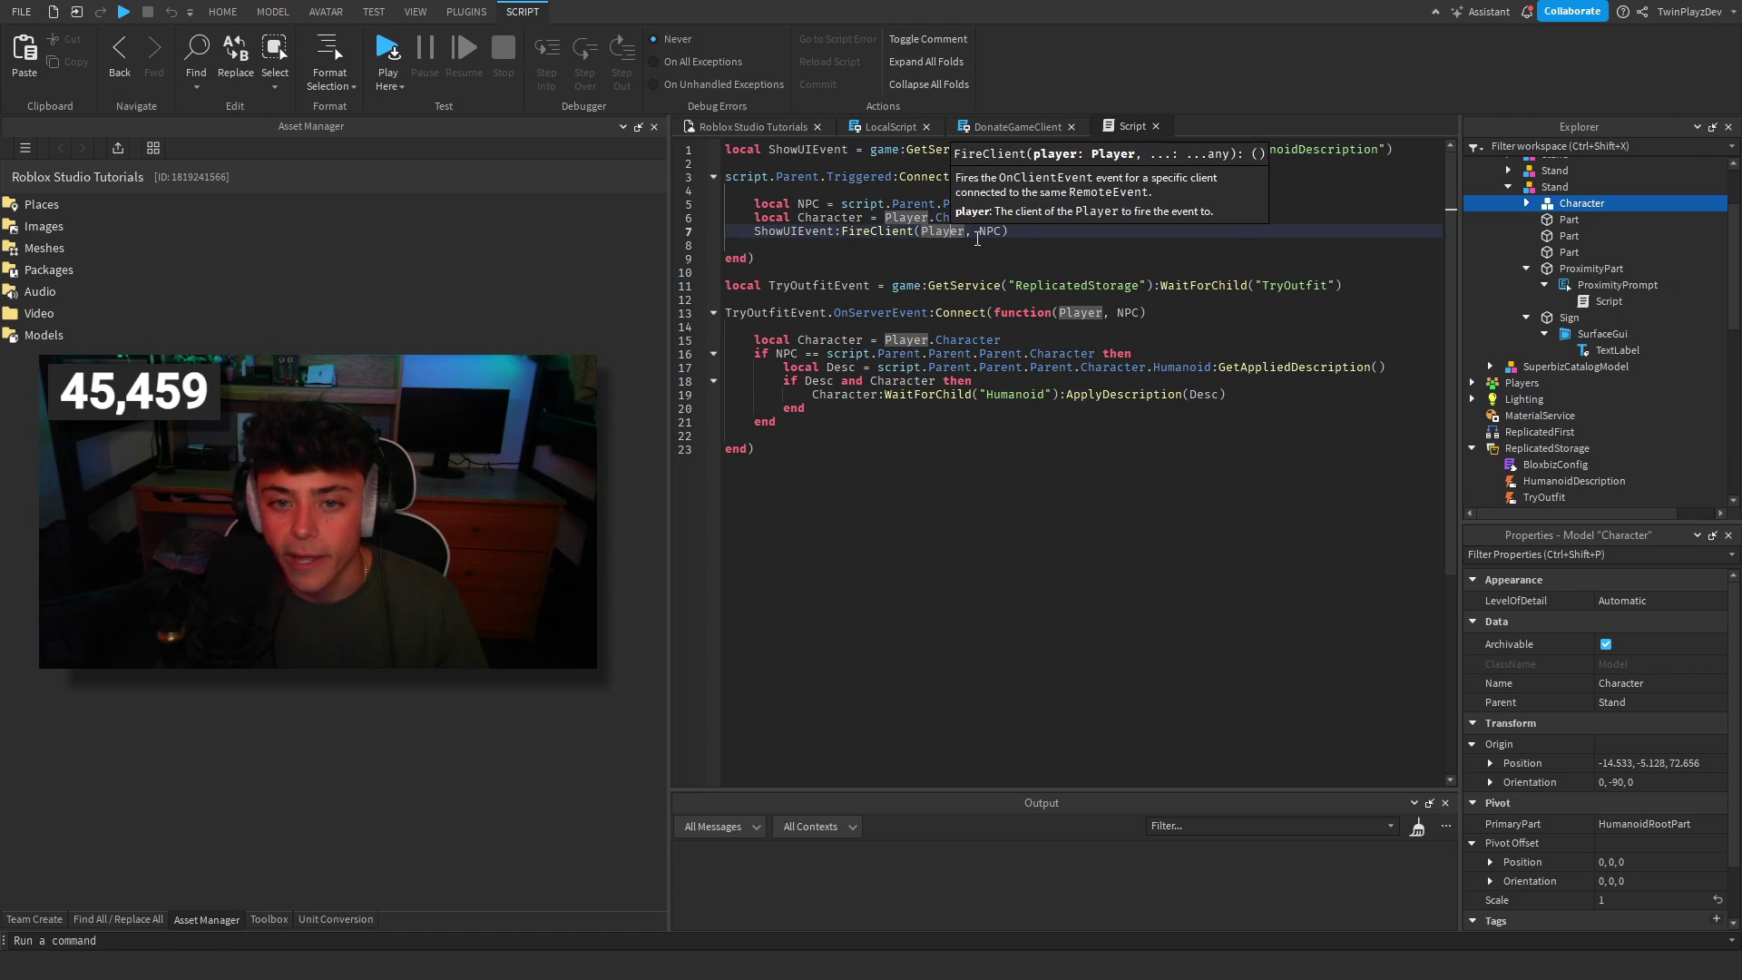
pyautogui.click(1010, 230)
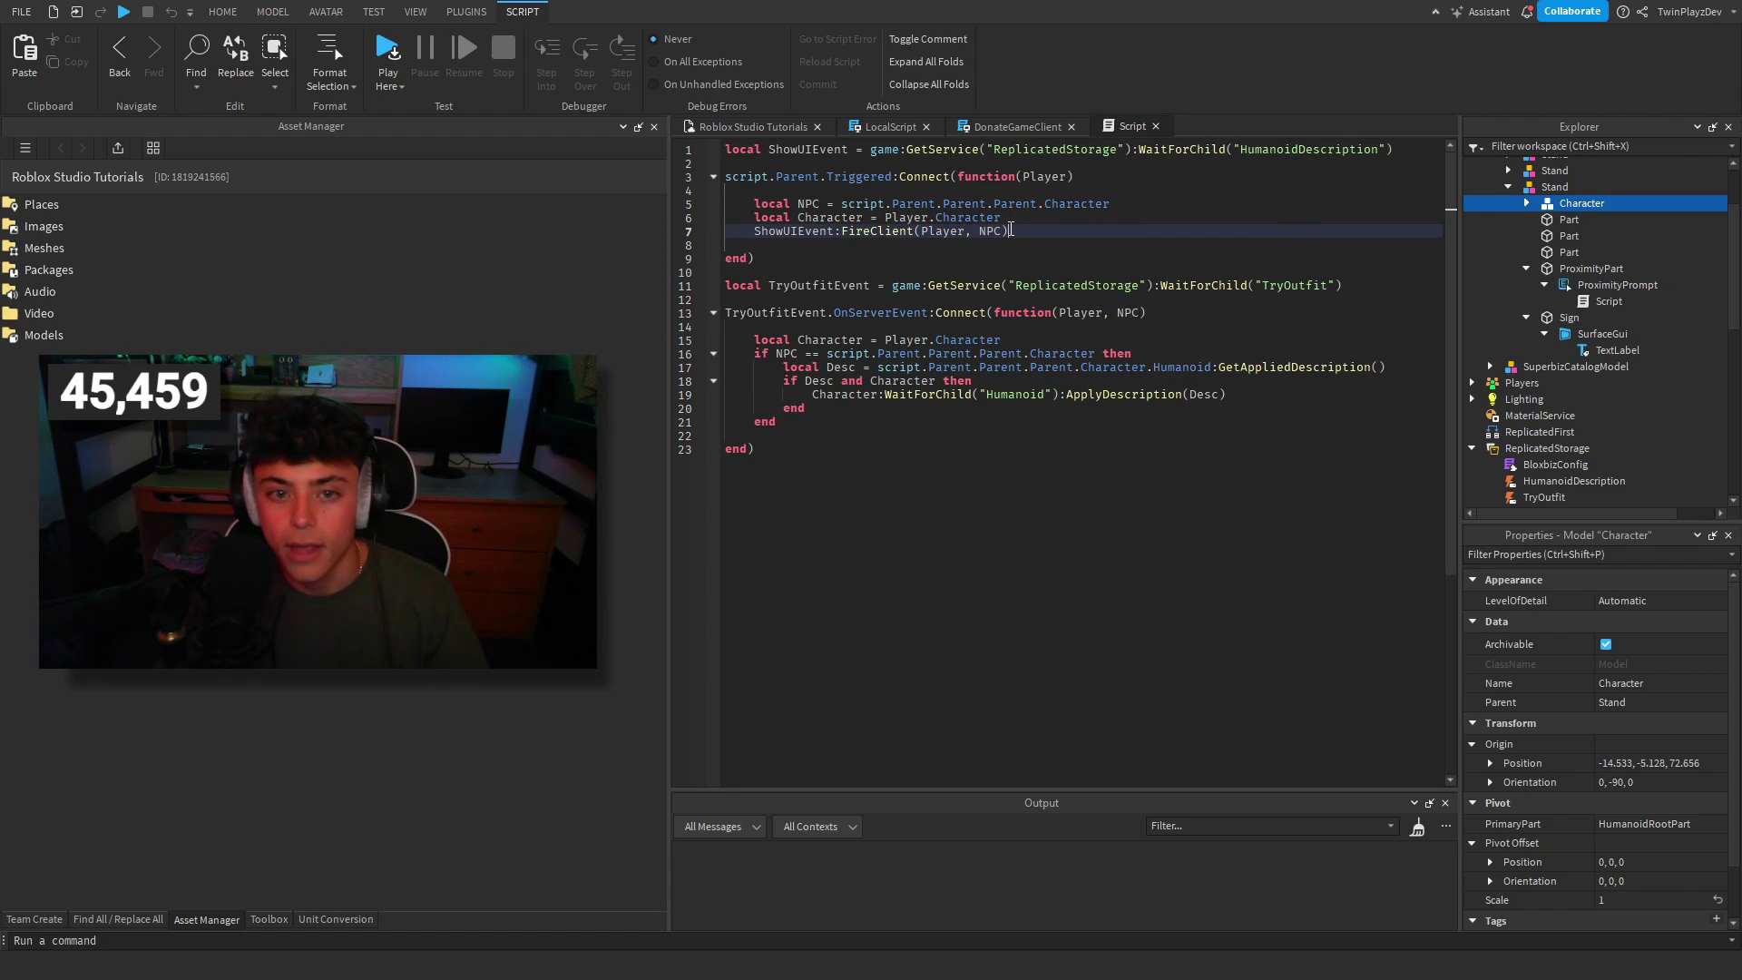
# Check the Character variable and the Player argument passed to ShowUIEvent:FireClient in the Triggered function.
pyautogui.doubleClick(828, 219)
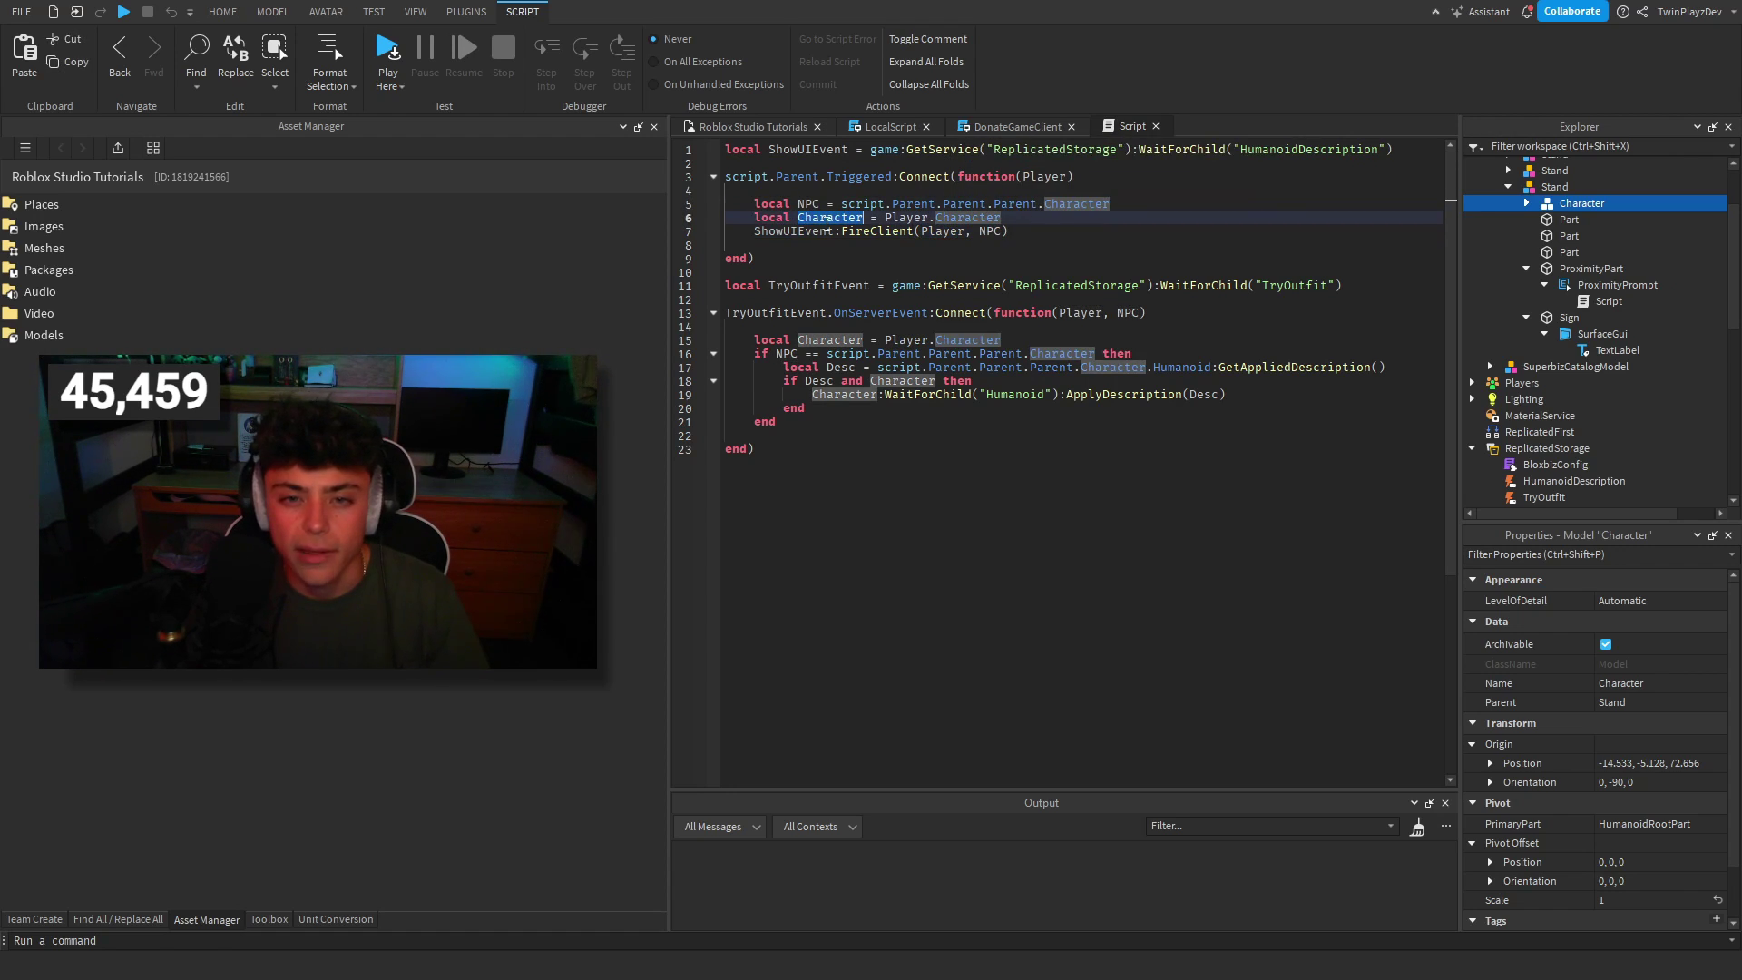
pyautogui.doubleClick(949, 233)
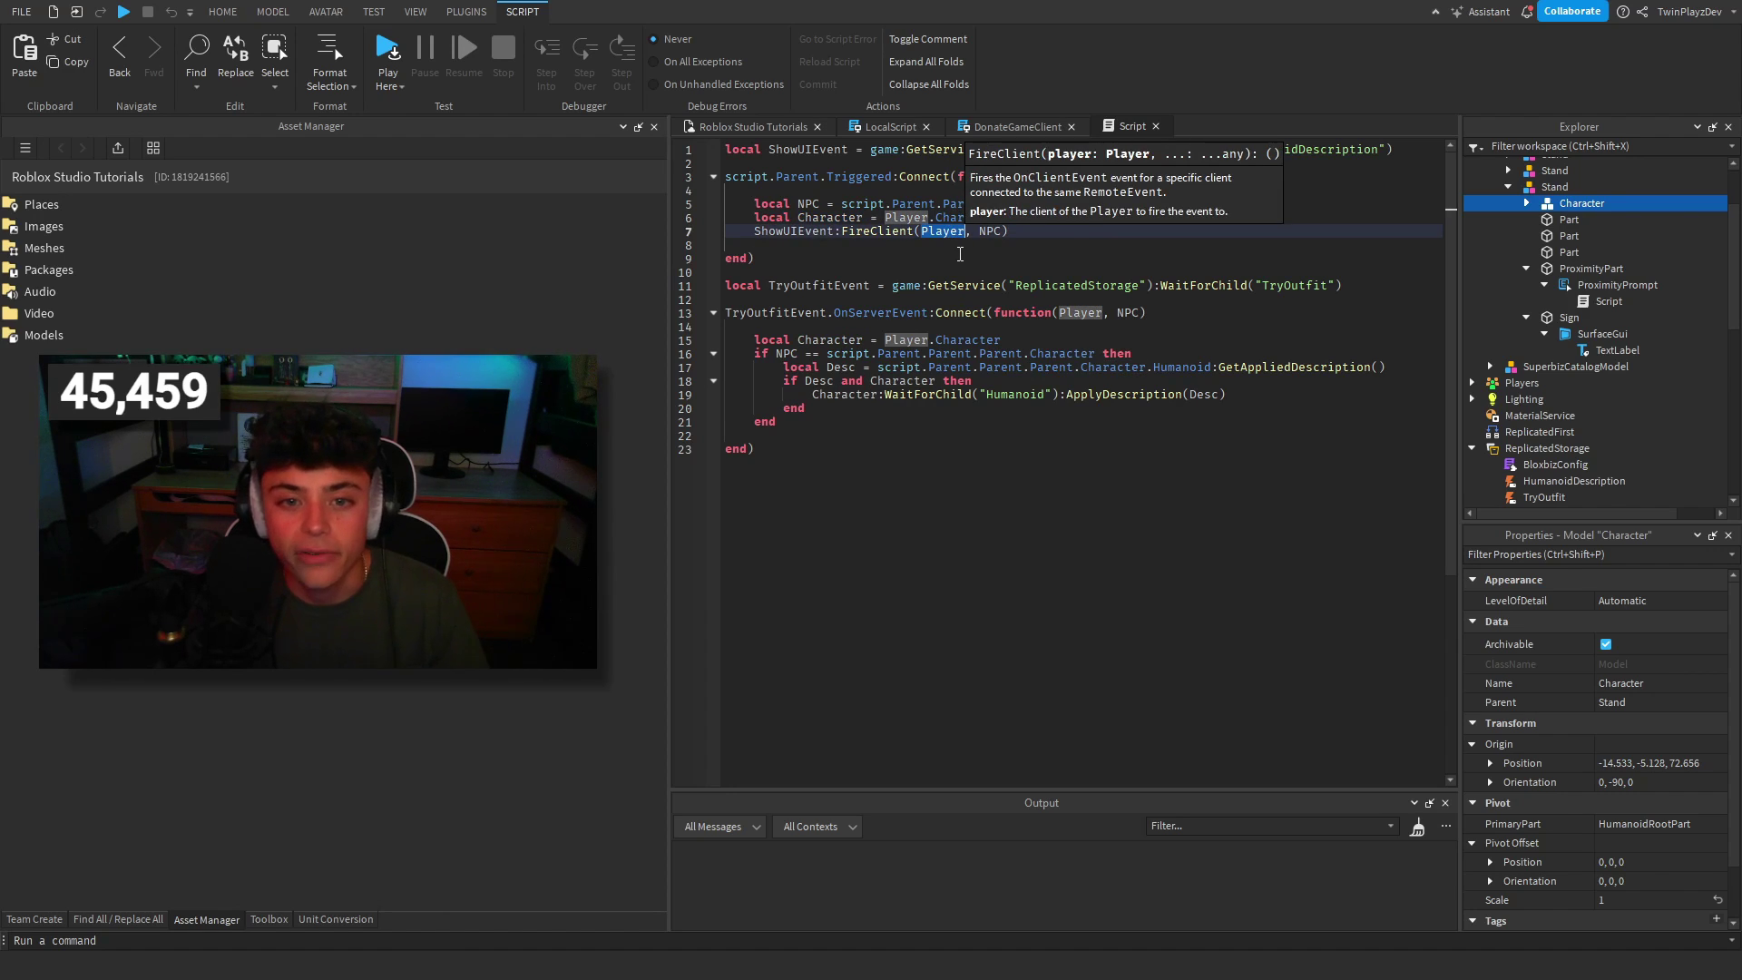
pyautogui.click(960, 254)
# Examine the TryOutfitEvent variable and its OnServerEvent connection with the Player and NPC parameters.
pyautogui.doubleClick(786, 287)
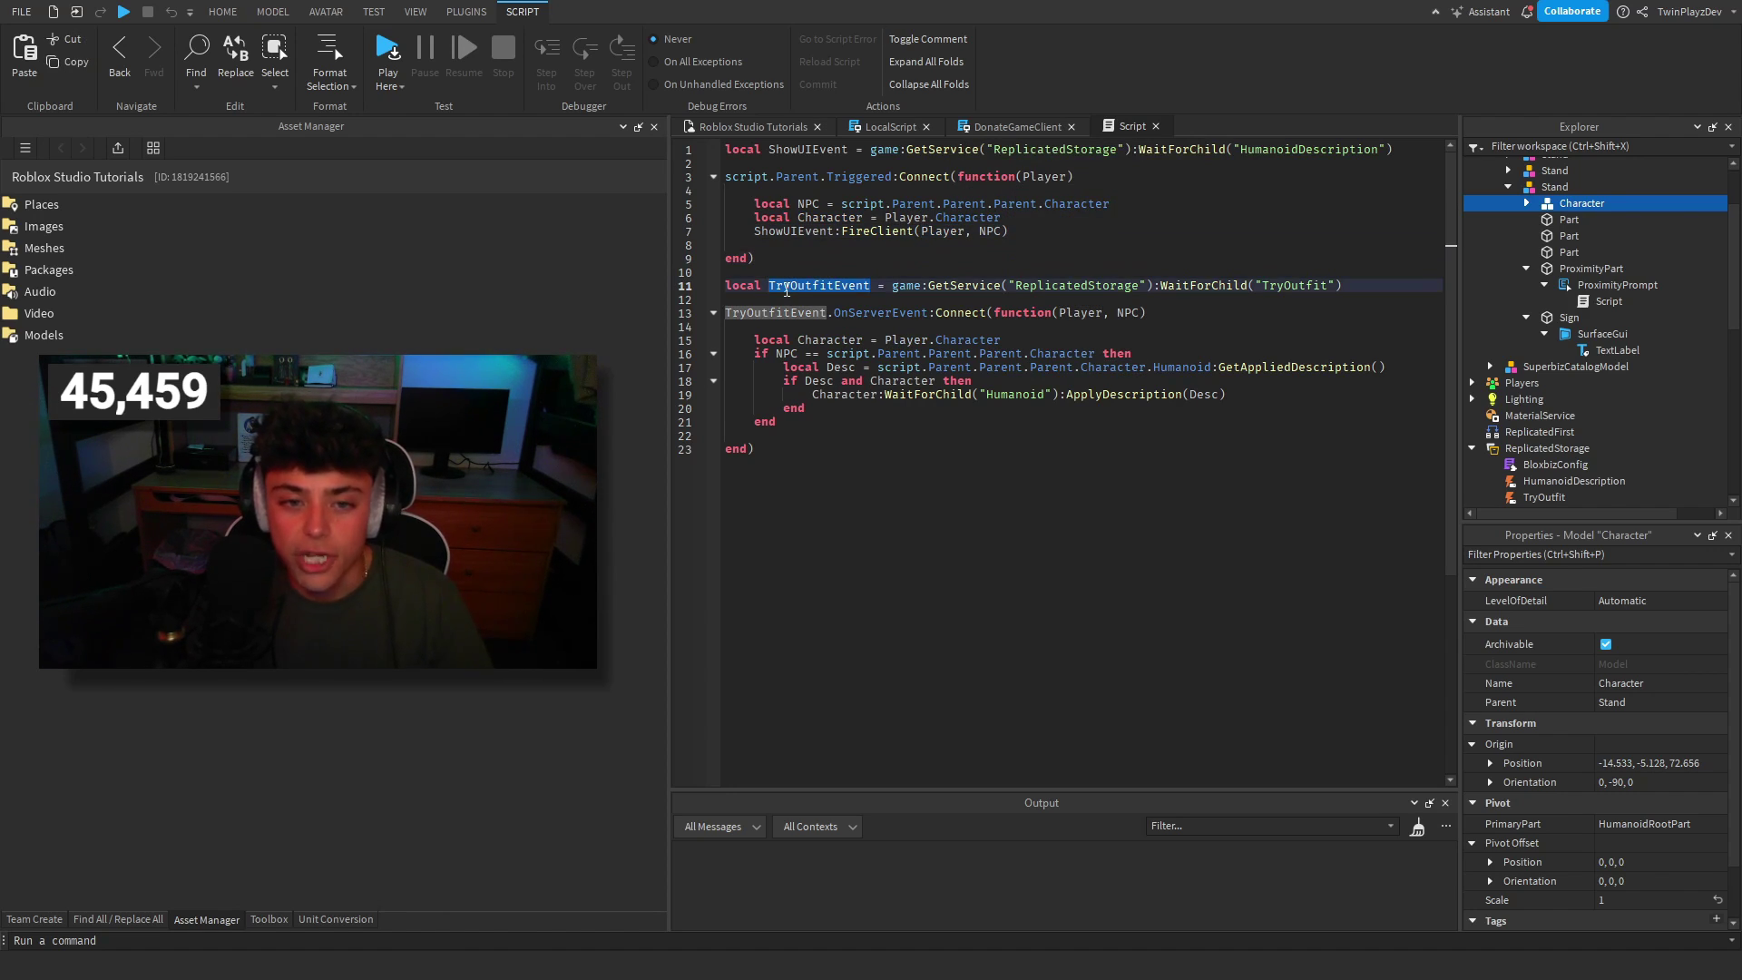
pyautogui.doubleClick(865, 312)
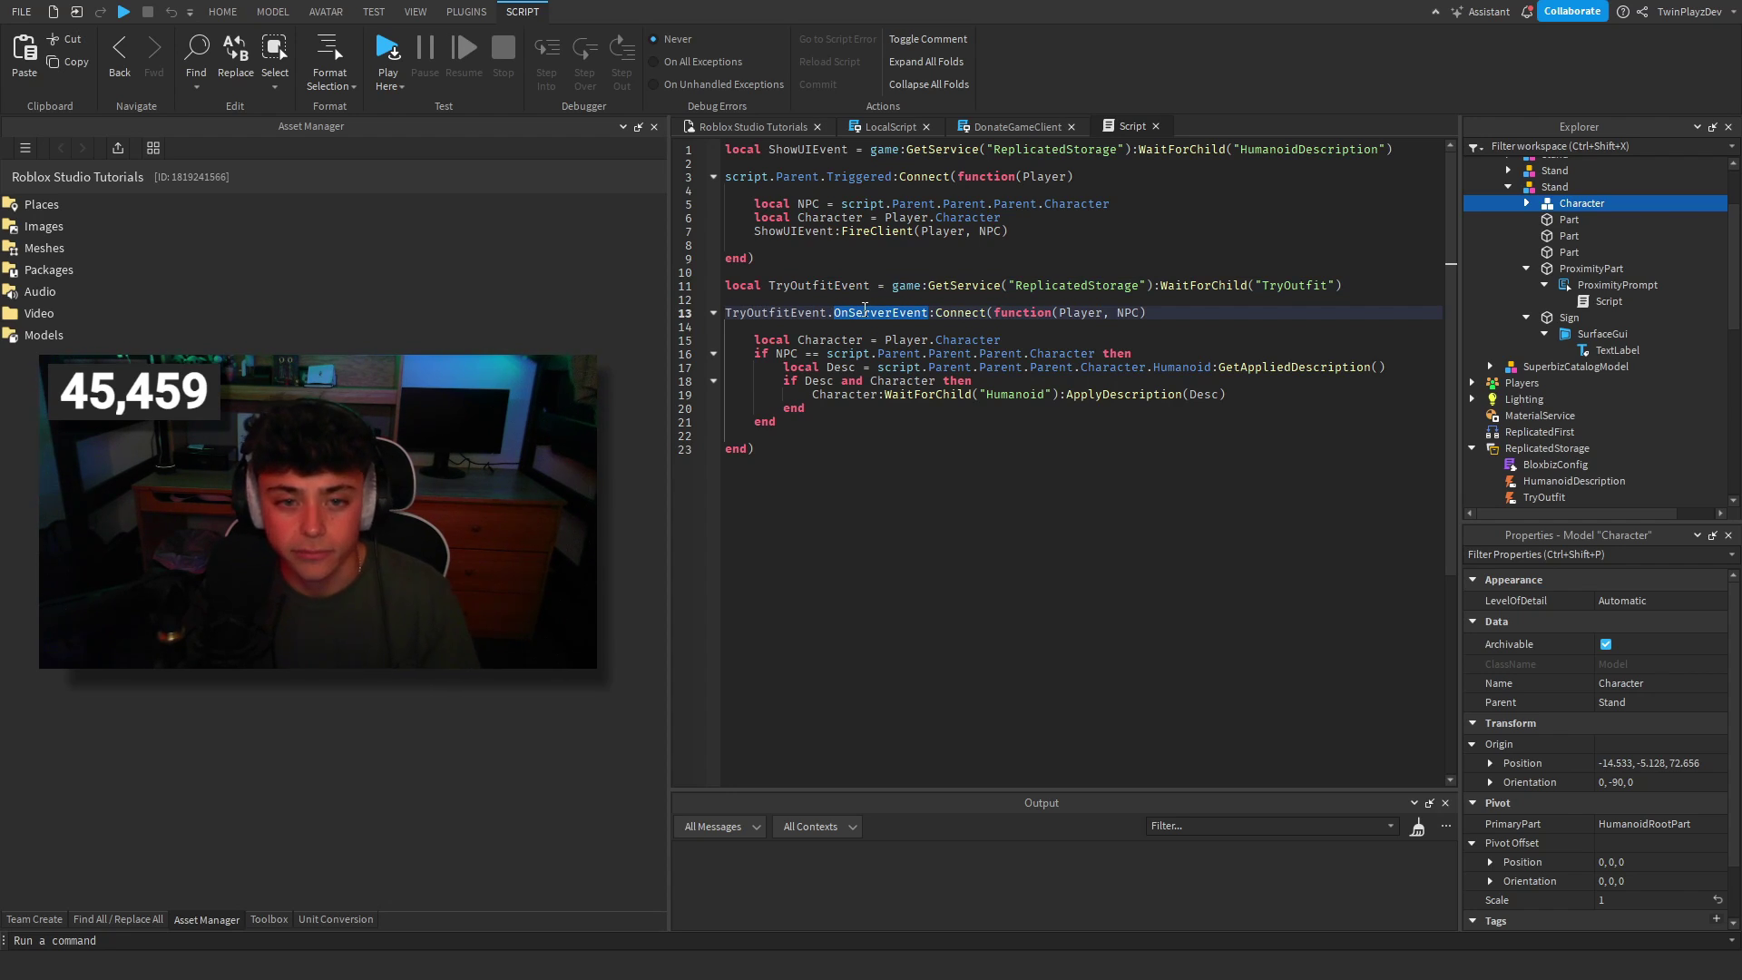
pyautogui.click(813, 322)
pyautogui.doubleClick(882, 316)
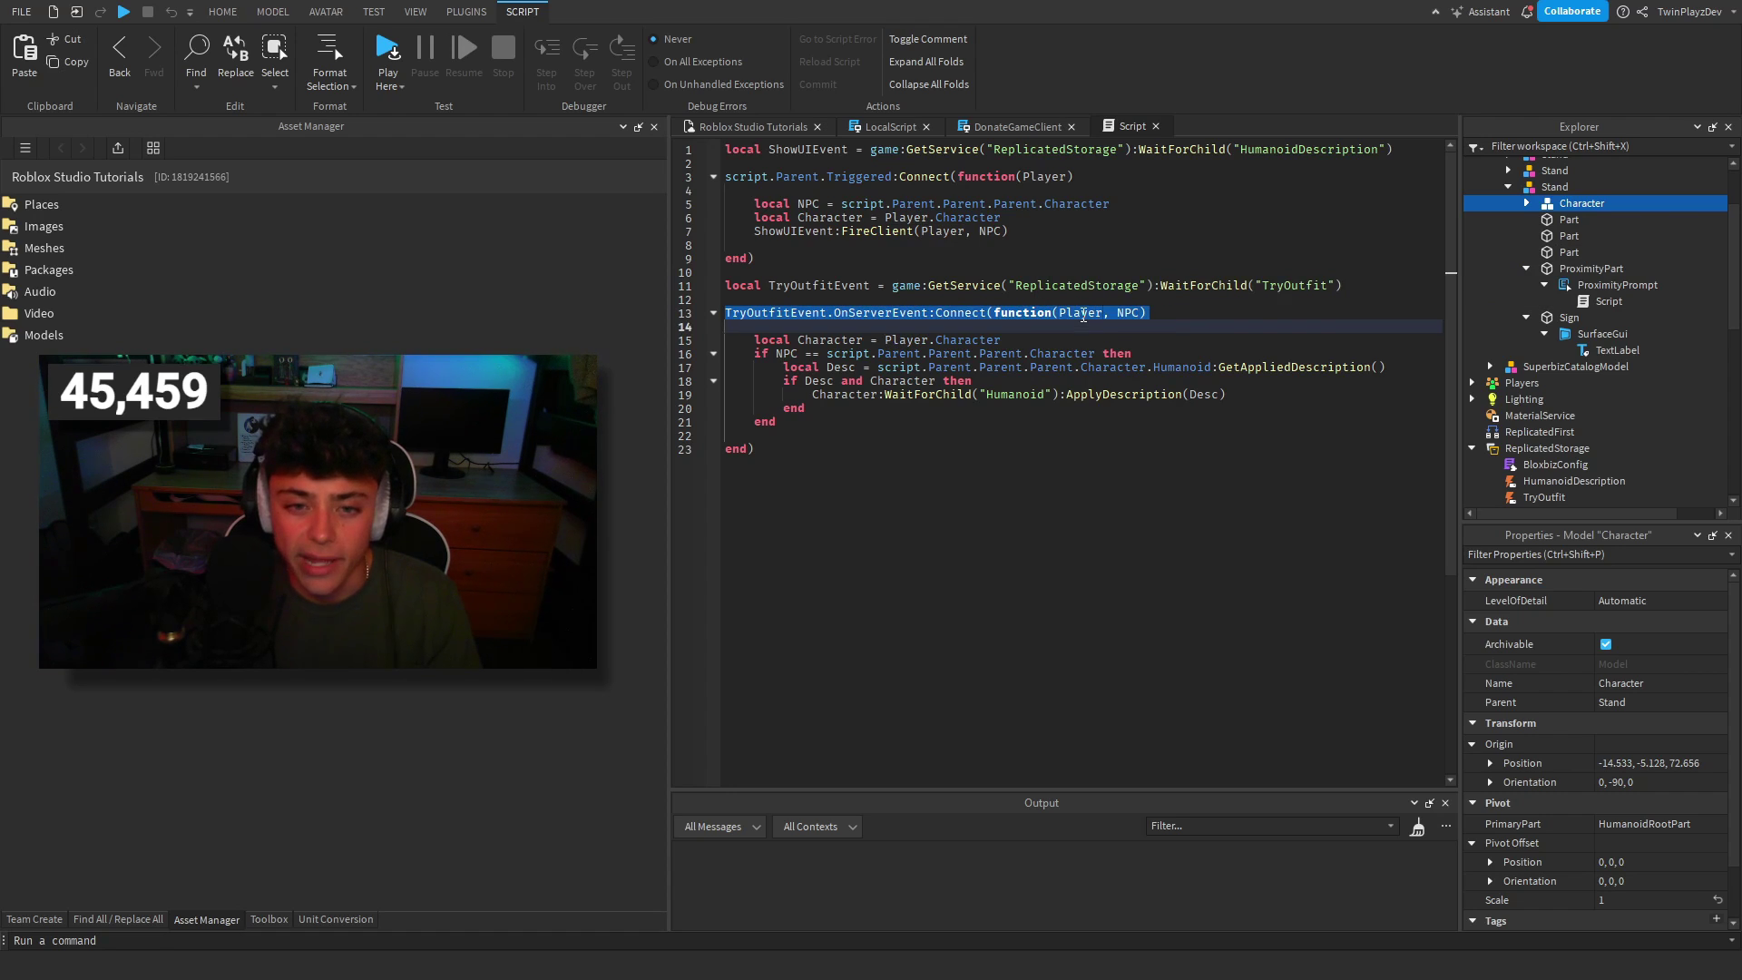
pyautogui.click(823, 320)
# Examine the OnServerEvent function's Character variable, the NPC comparison with the stand's Character, and the Desc line calling GetAppliedDescription().
pyautogui.click(758, 337)
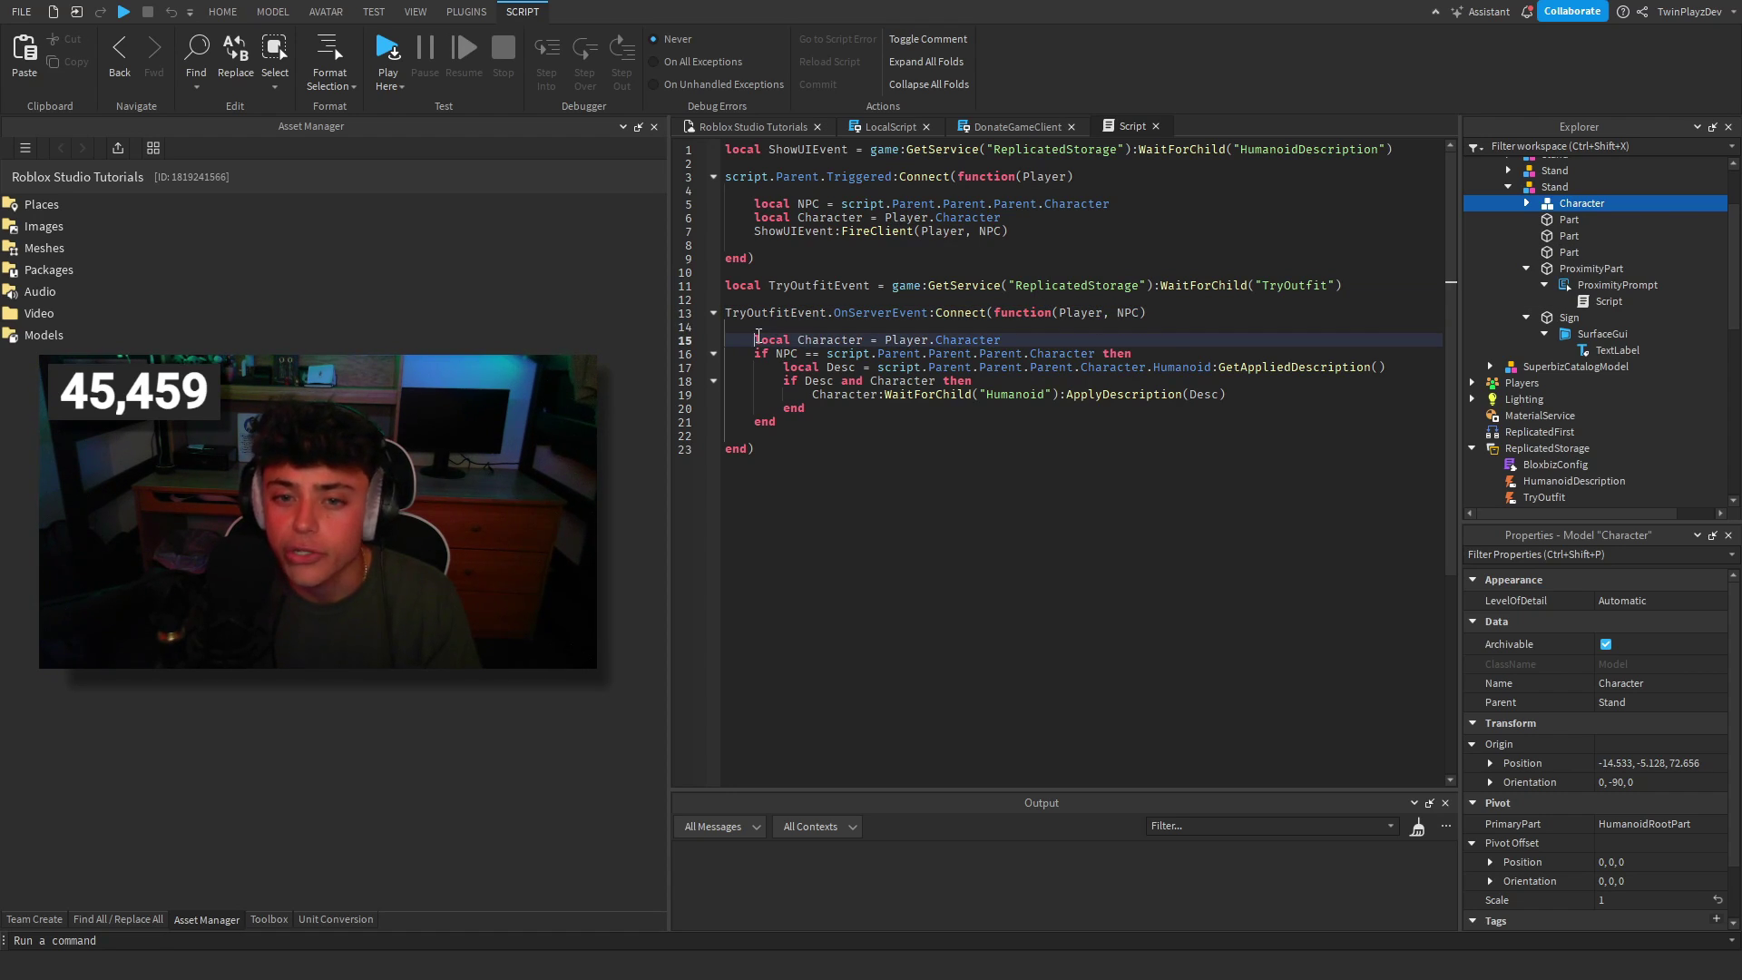
pyautogui.moveTo(759, 343); pyautogui.dragTo(789, 415)
pyautogui.moveTo(755, 354); pyautogui.dragTo(1098, 358)
pyautogui.click(1099, 357)
pyautogui.moveTo(1614, 209)
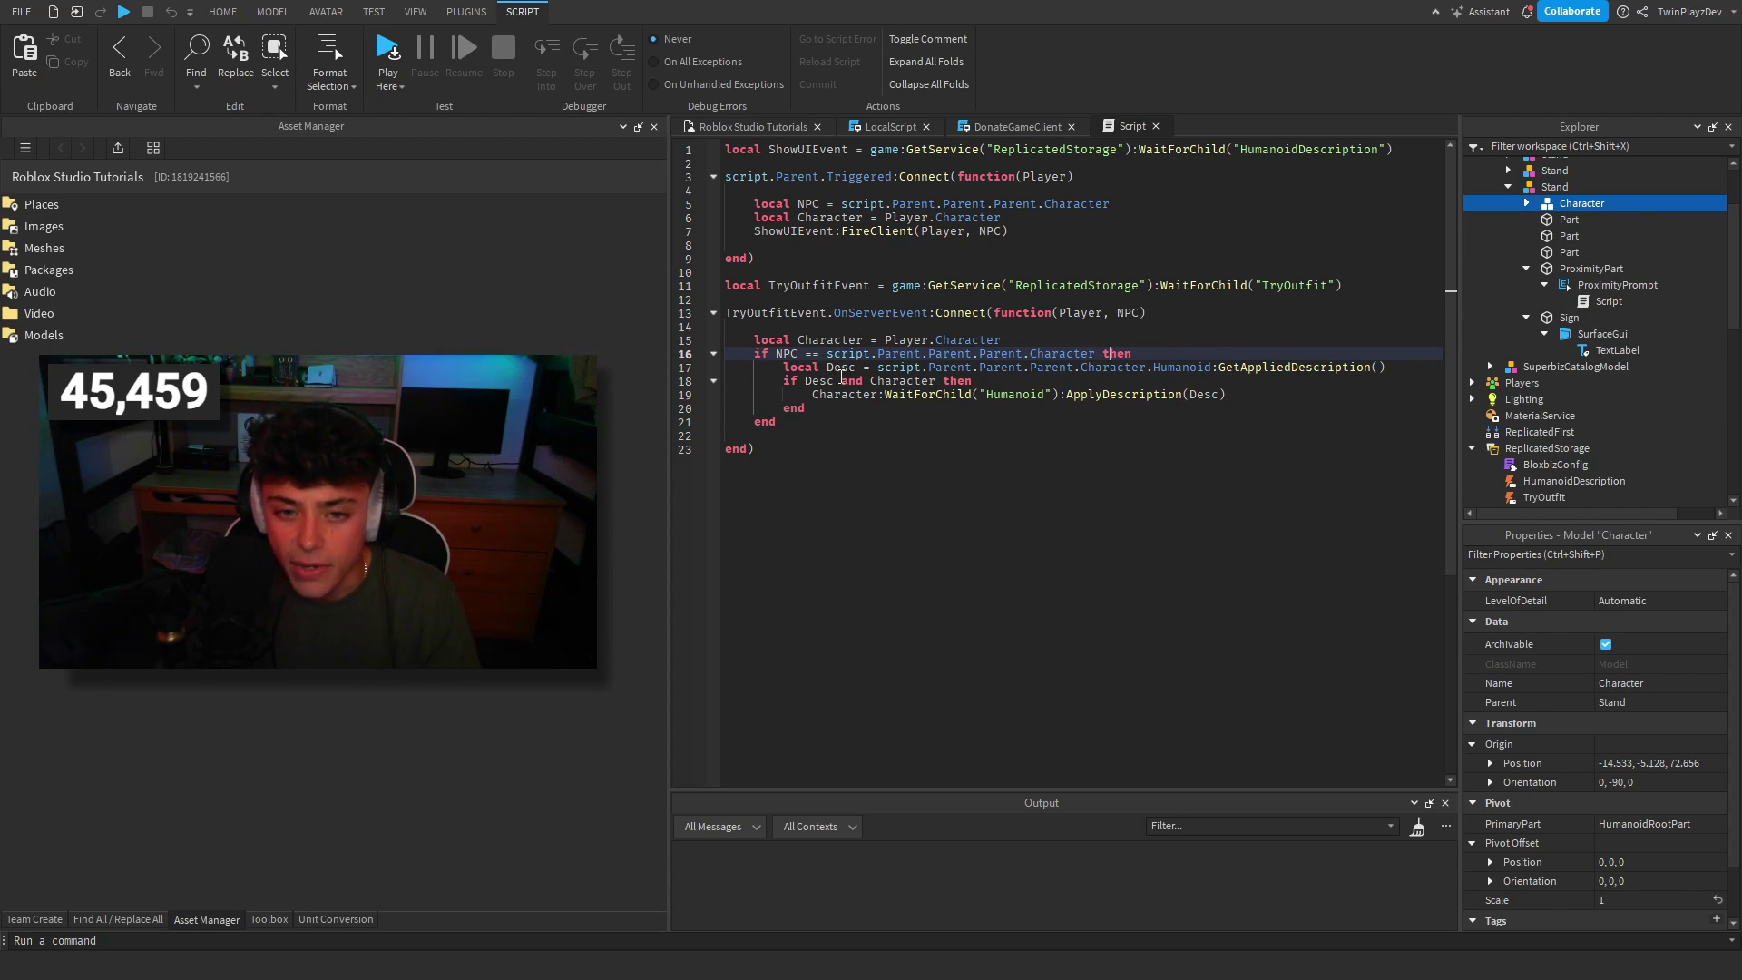
pyautogui.moveTo(782, 367); pyautogui.dragTo(1423, 373)
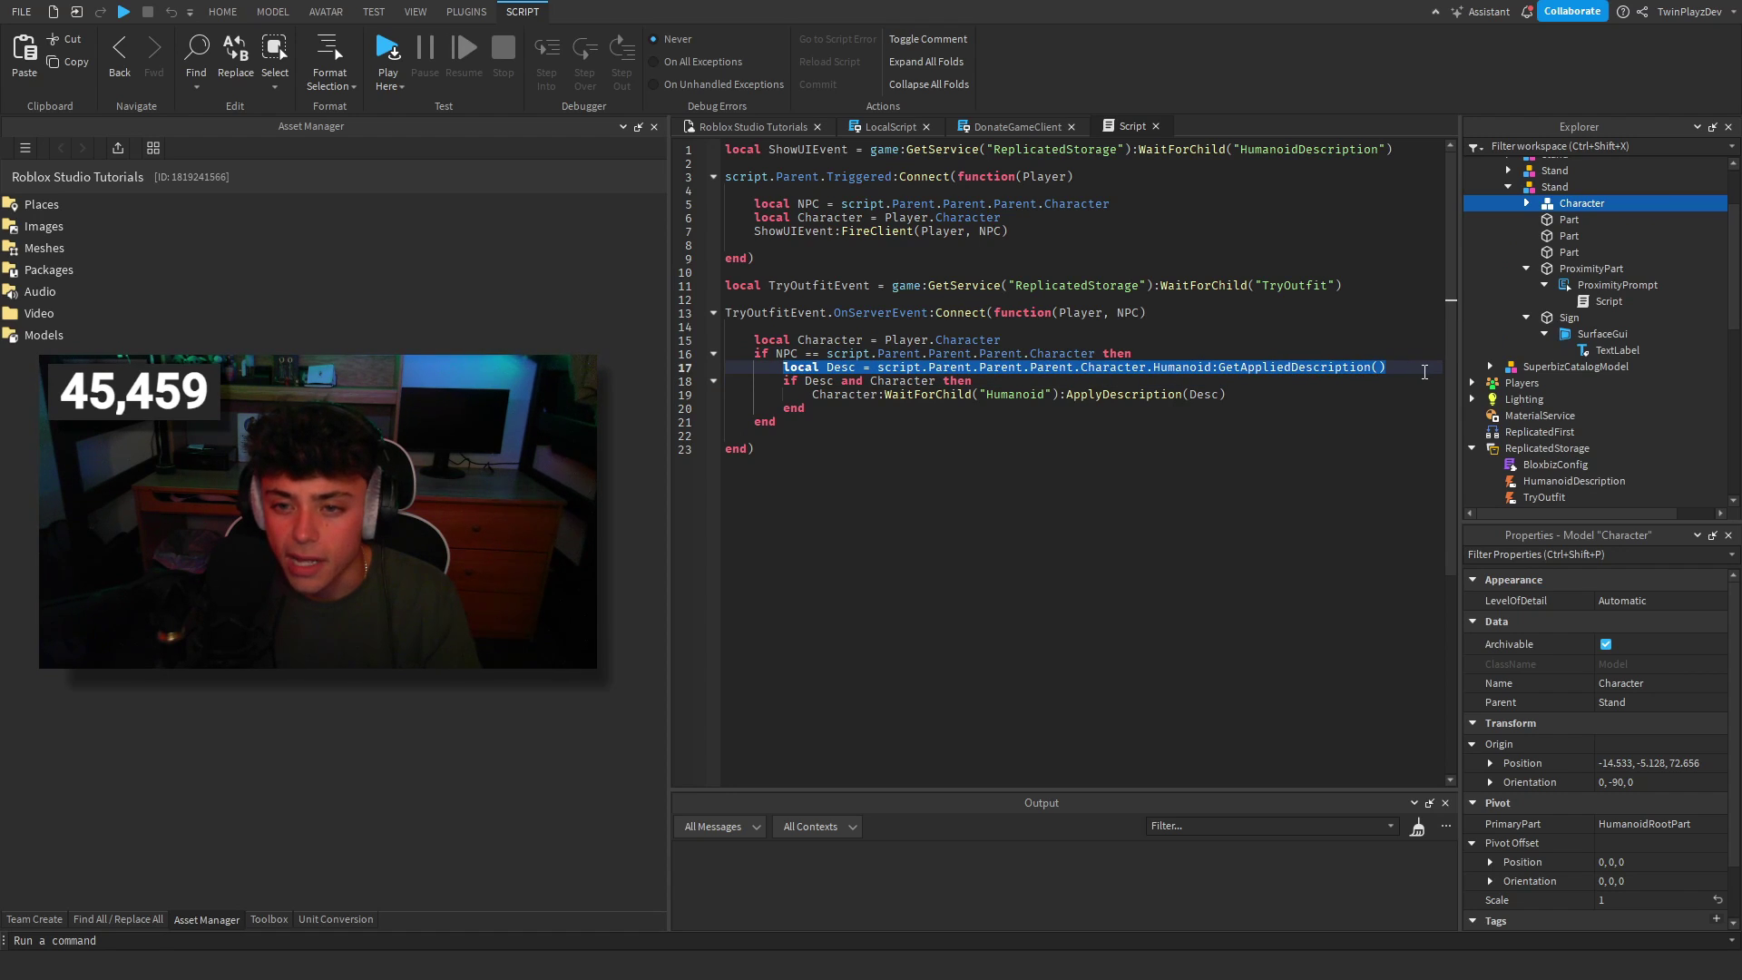
pyautogui.click(1424, 373)
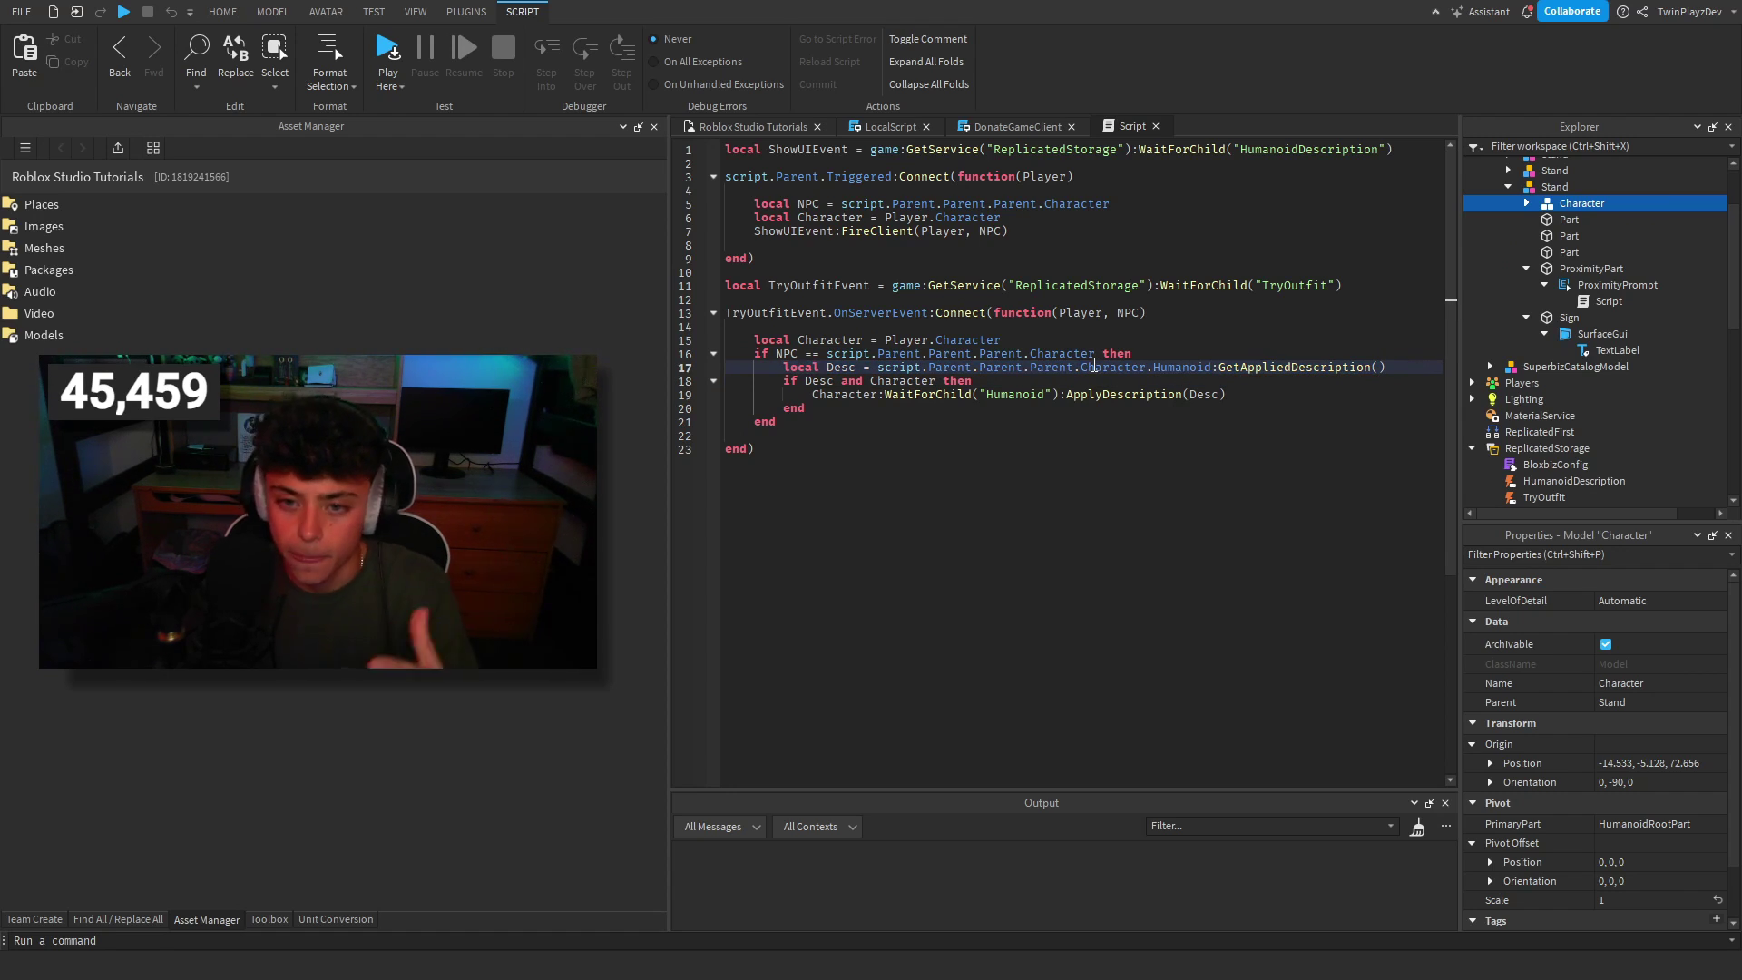
# Expand the stand's Character and its Humanoid in the hierarchy, and select the HumanoidDescription to view its properties.
pyautogui.click(1527, 203)
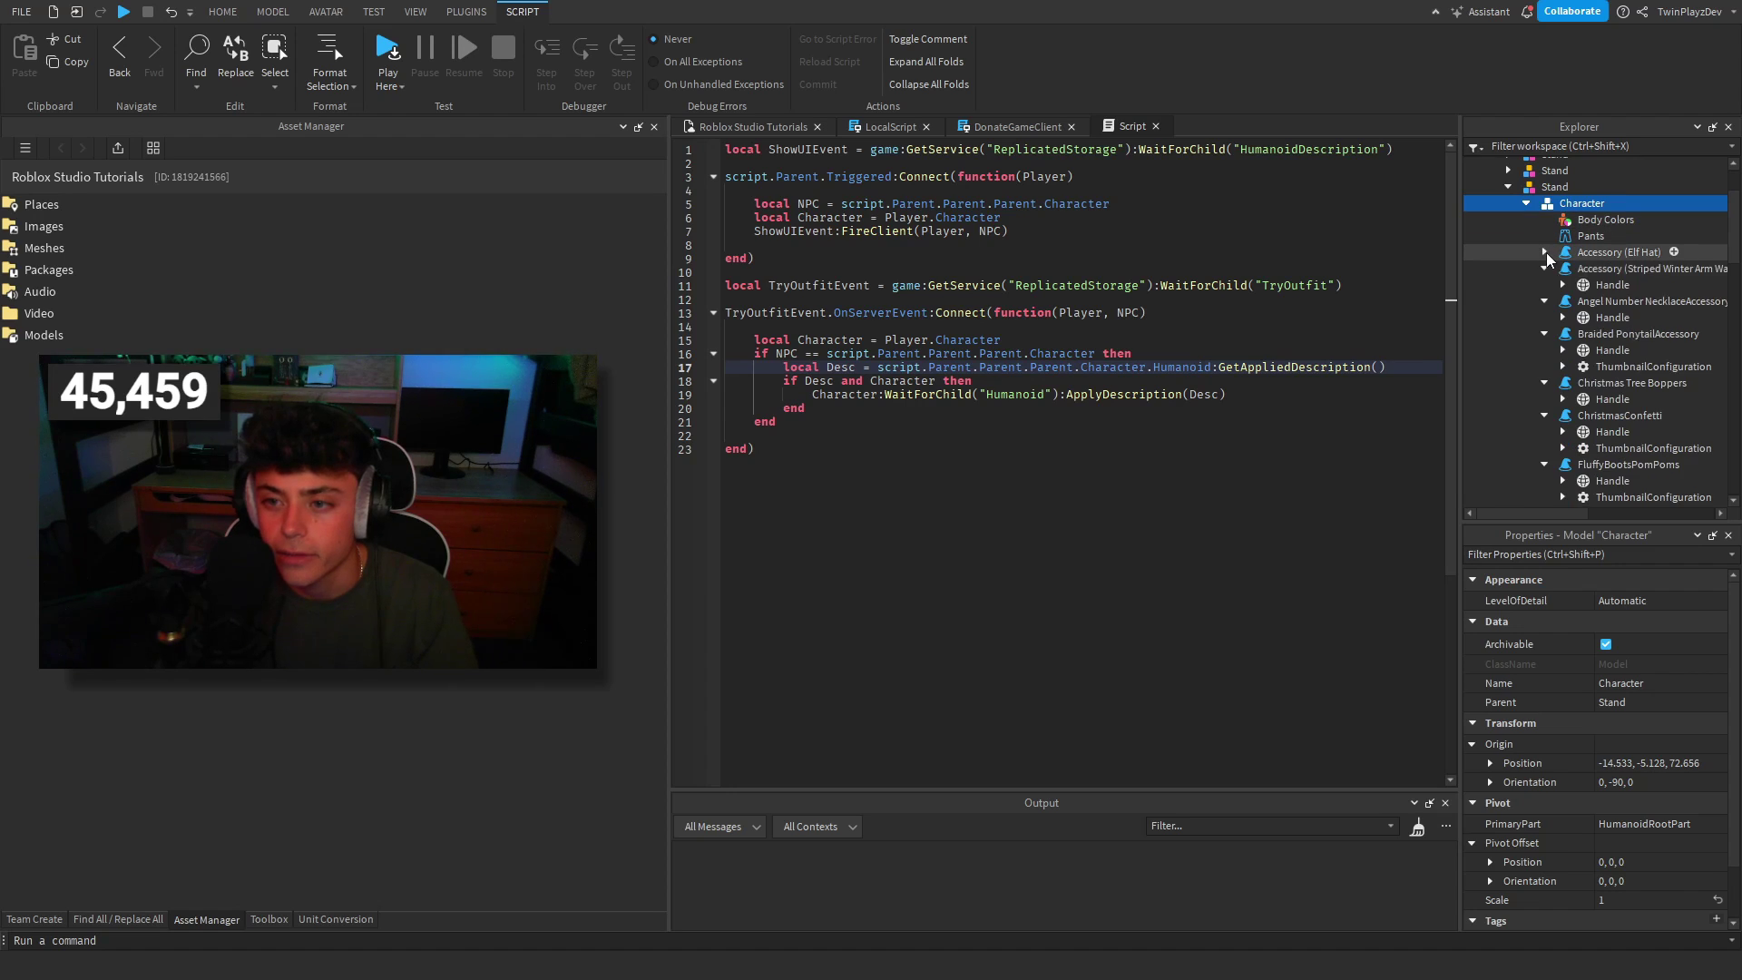
pyautogui.scroll(-10, 1542, 263)
pyautogui.scroll(10, 1542, 399)
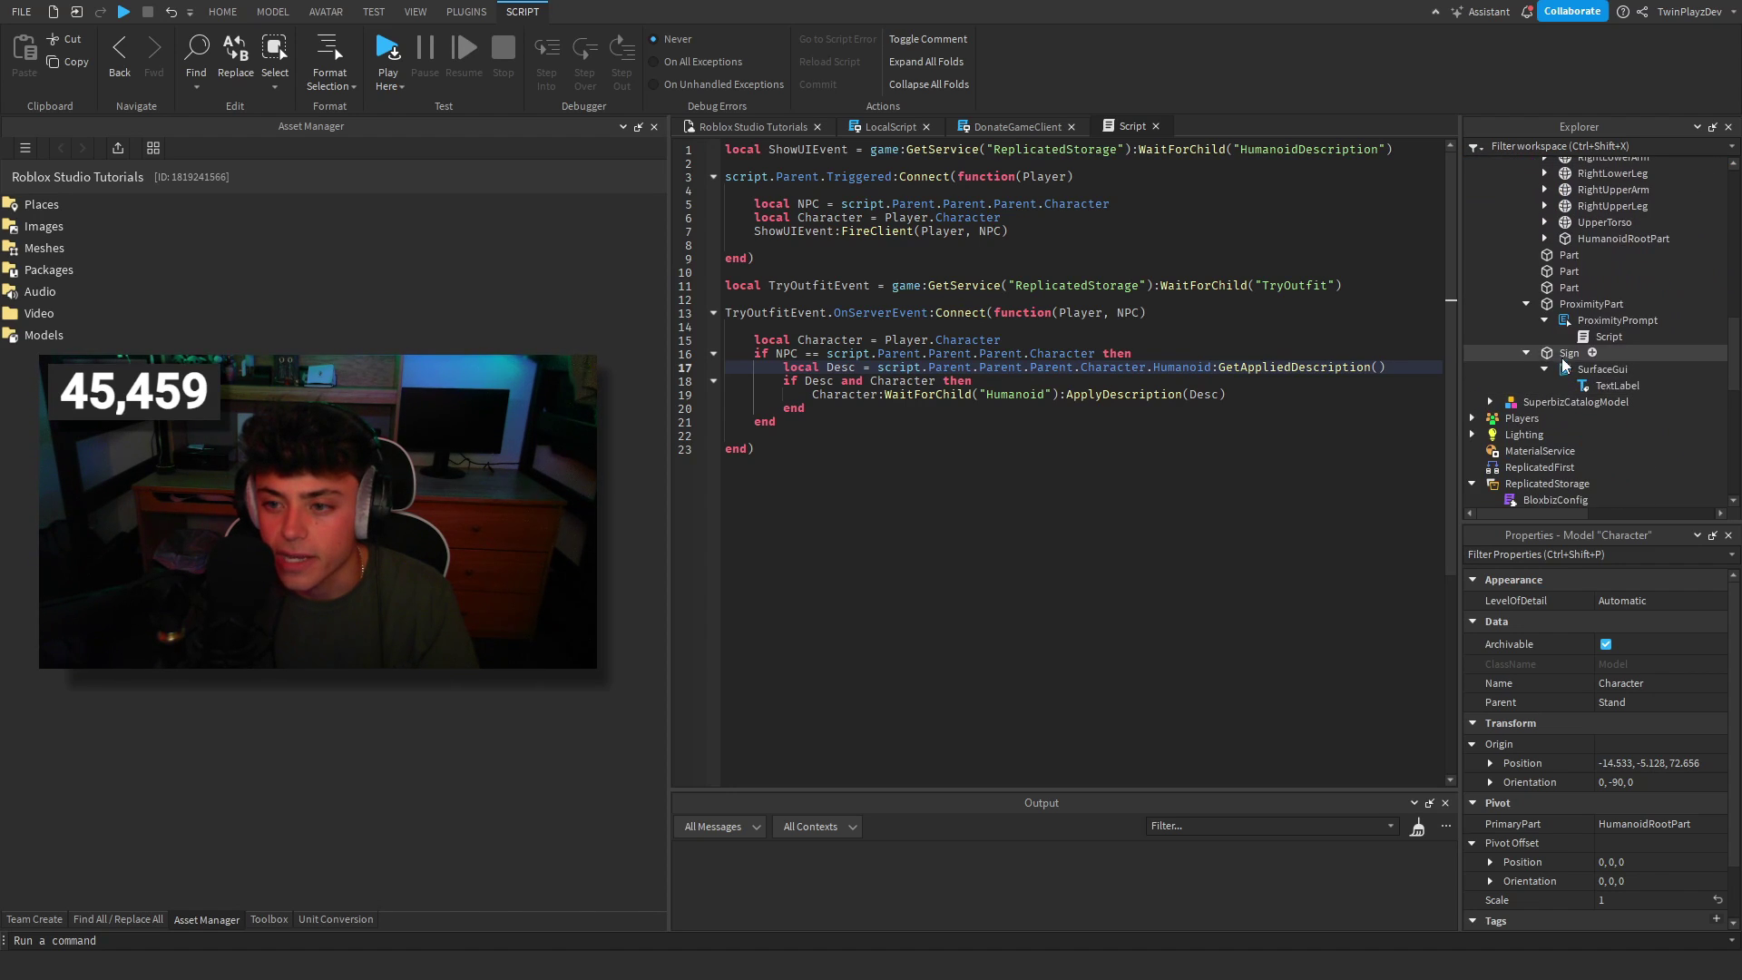
pyautogui.scroll(-3, 1572, 376)
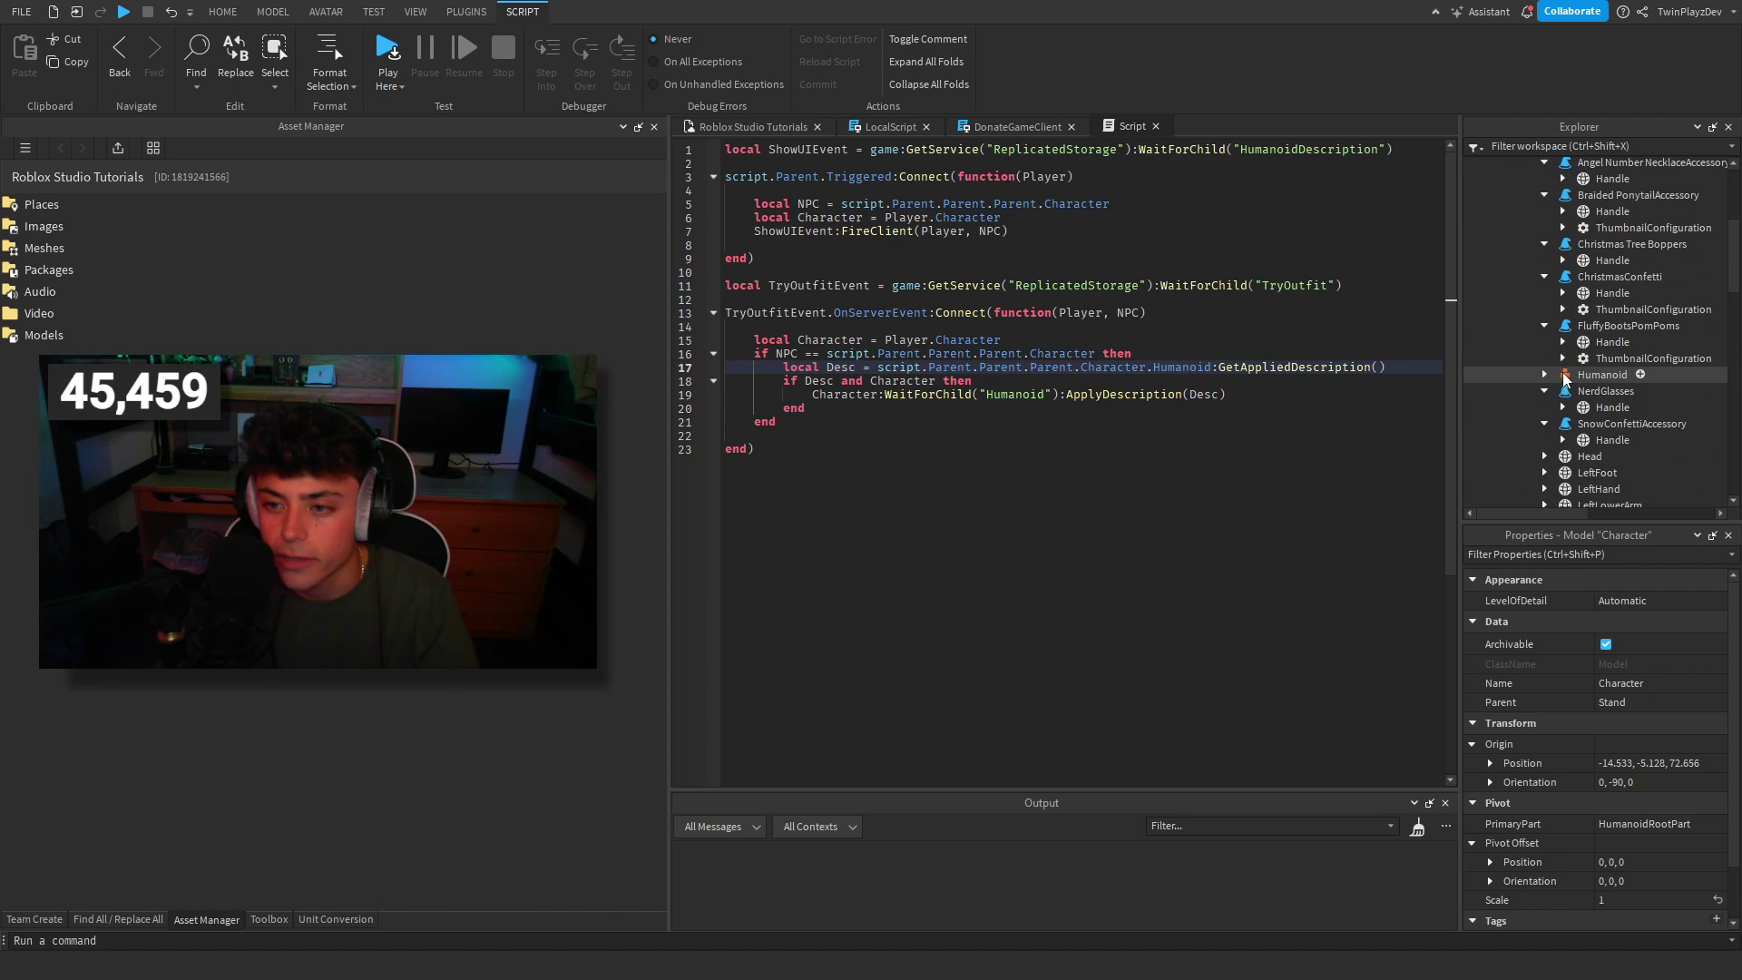
pyautogui.click(1583, 392)
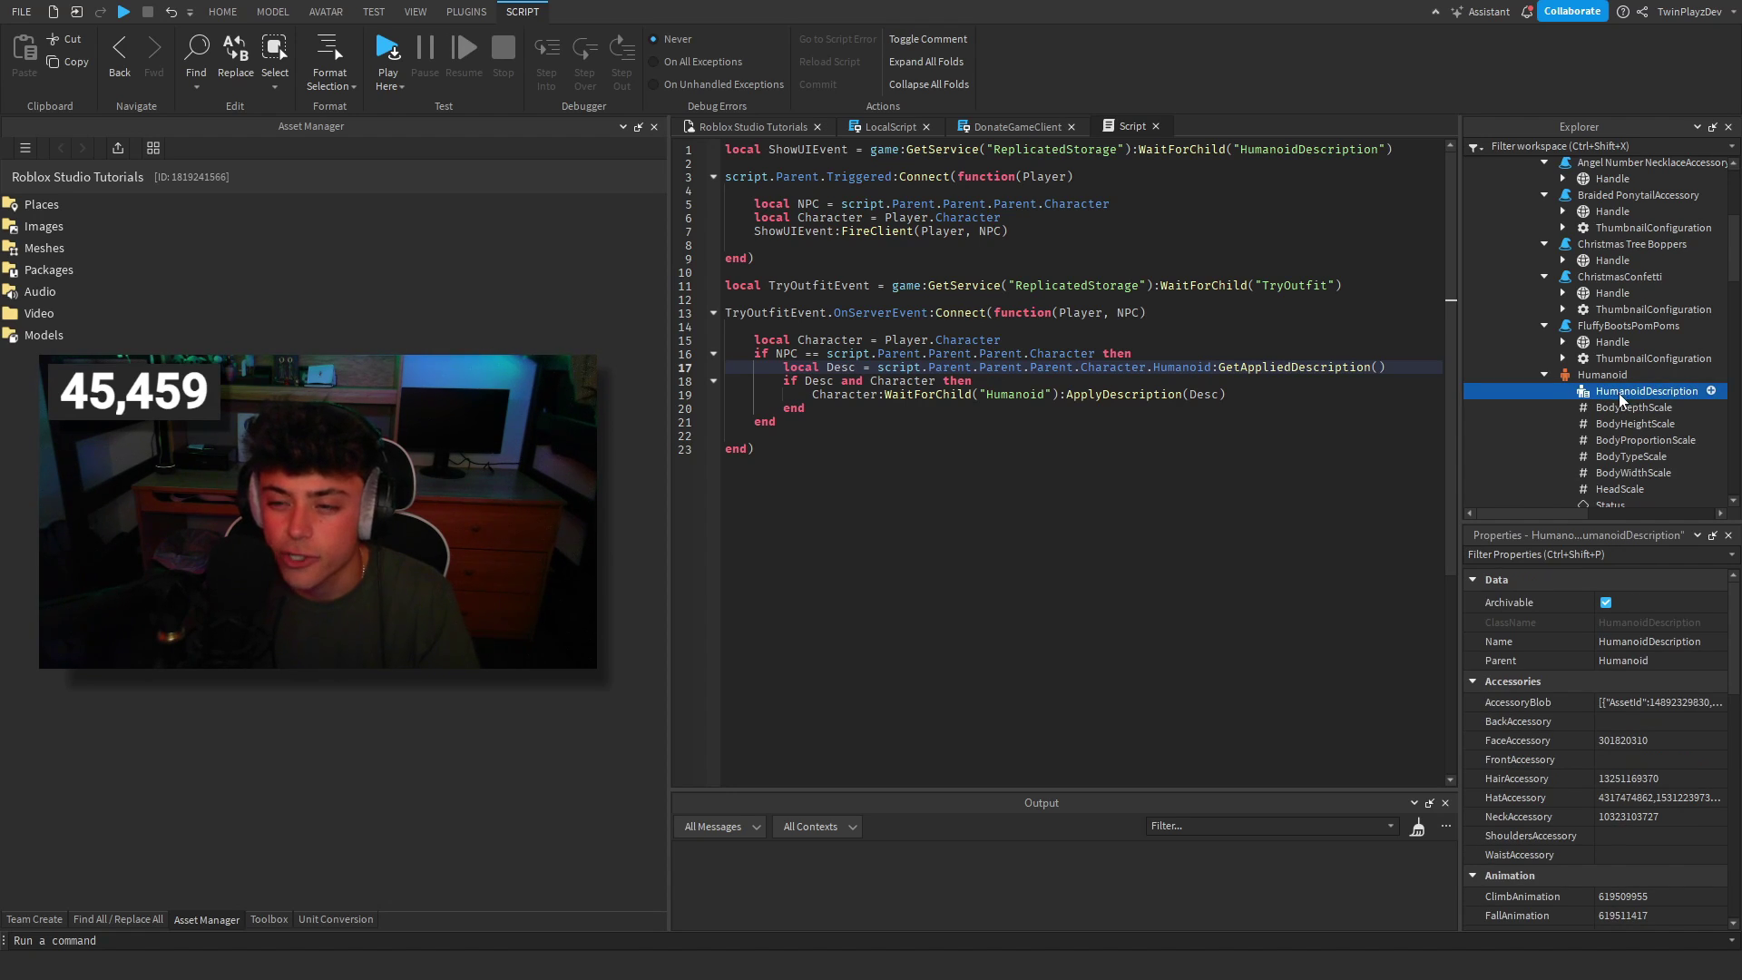
# Examine the Desc and Character check around ApplyDescription(Desc), and the Player parameter of the OnServerEvent function.
pyautogui.moveTo(778, 381); pyautogui.dragTo(821, 407)
pyautogui.click(821, 405)
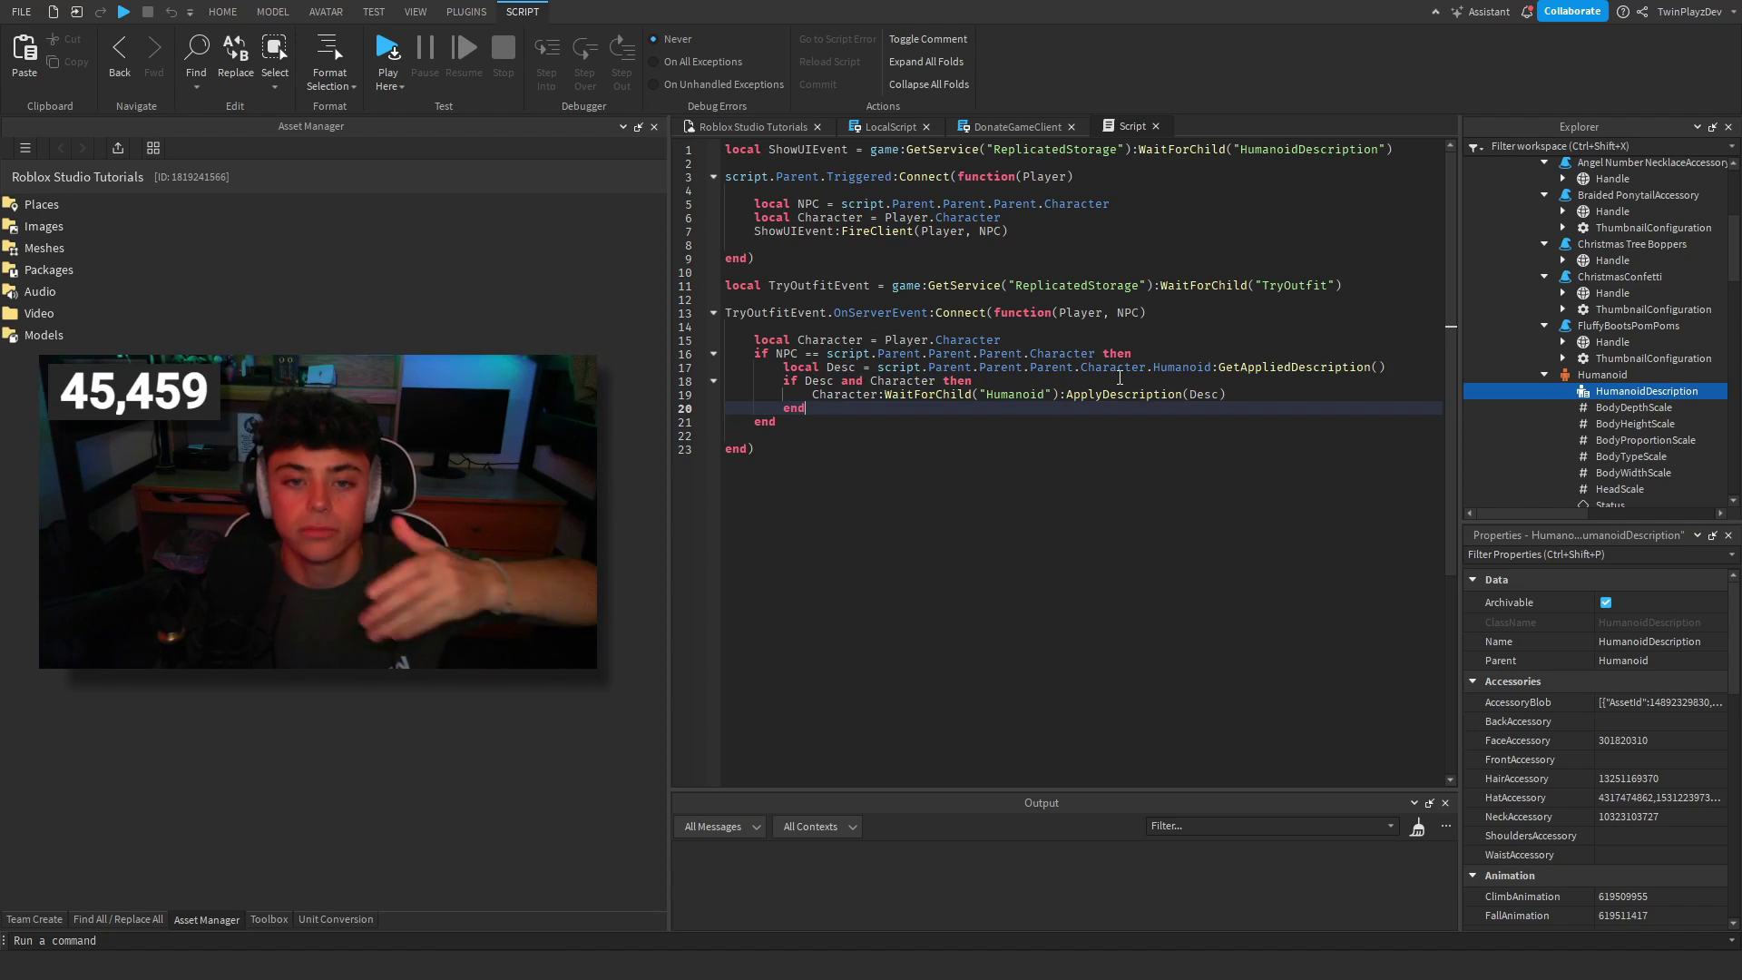
pyautogui.click(1080, 313)
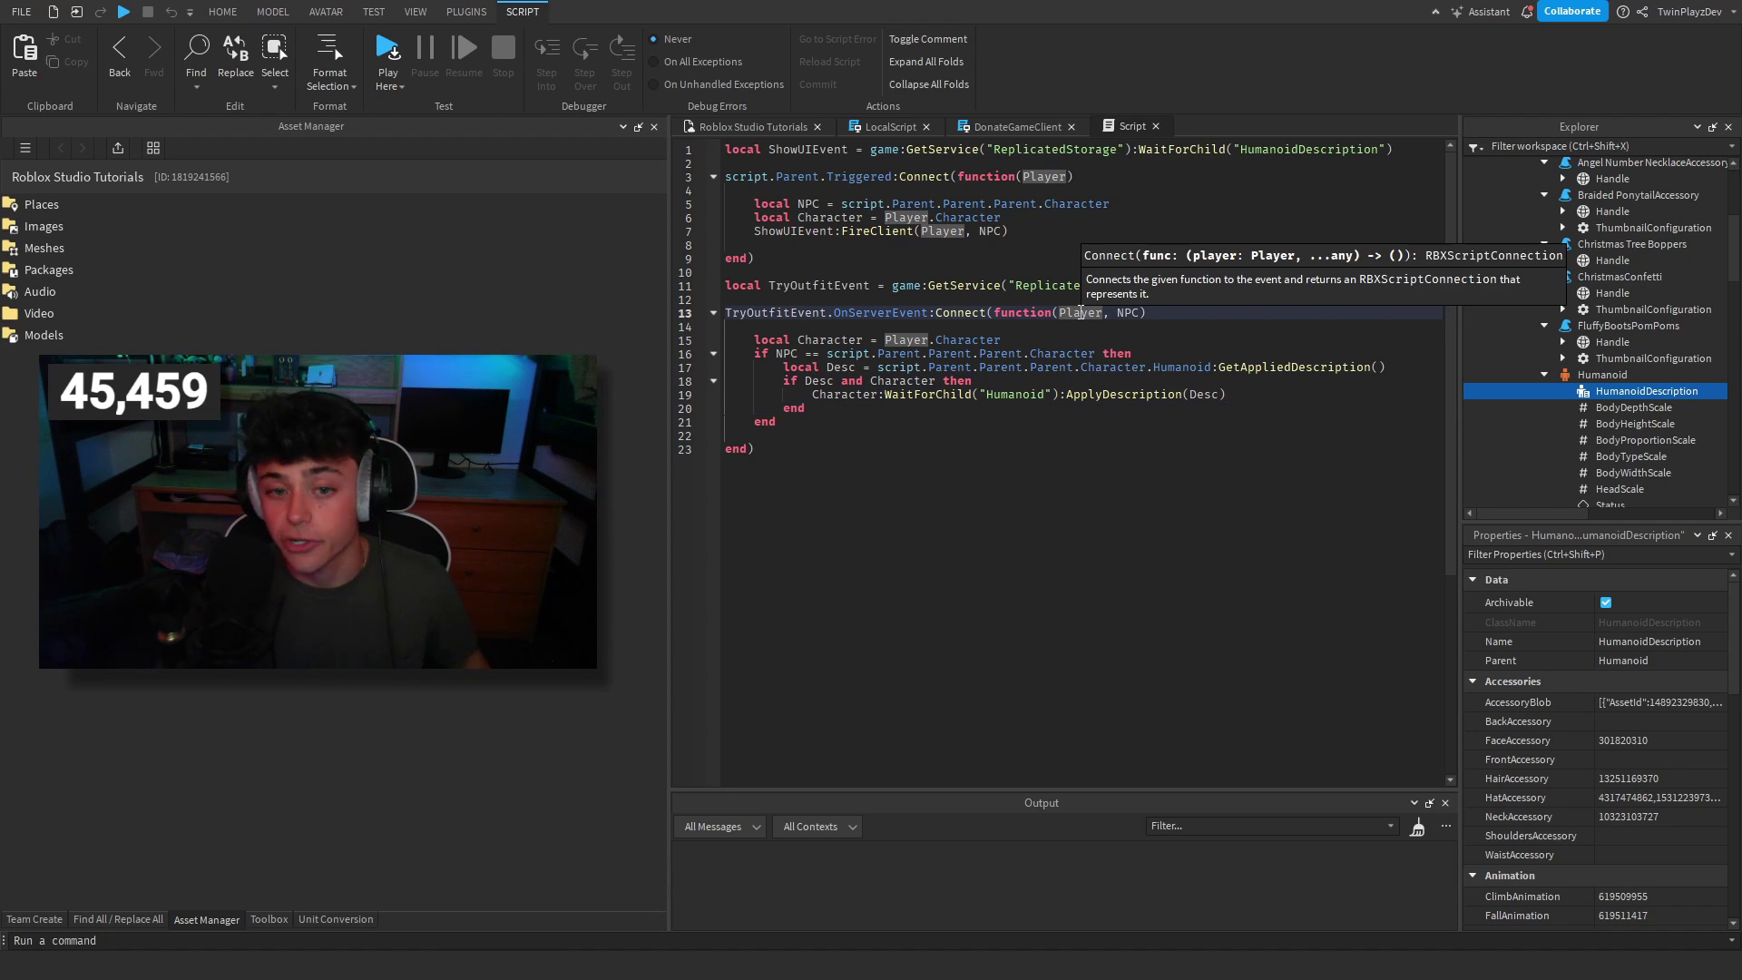